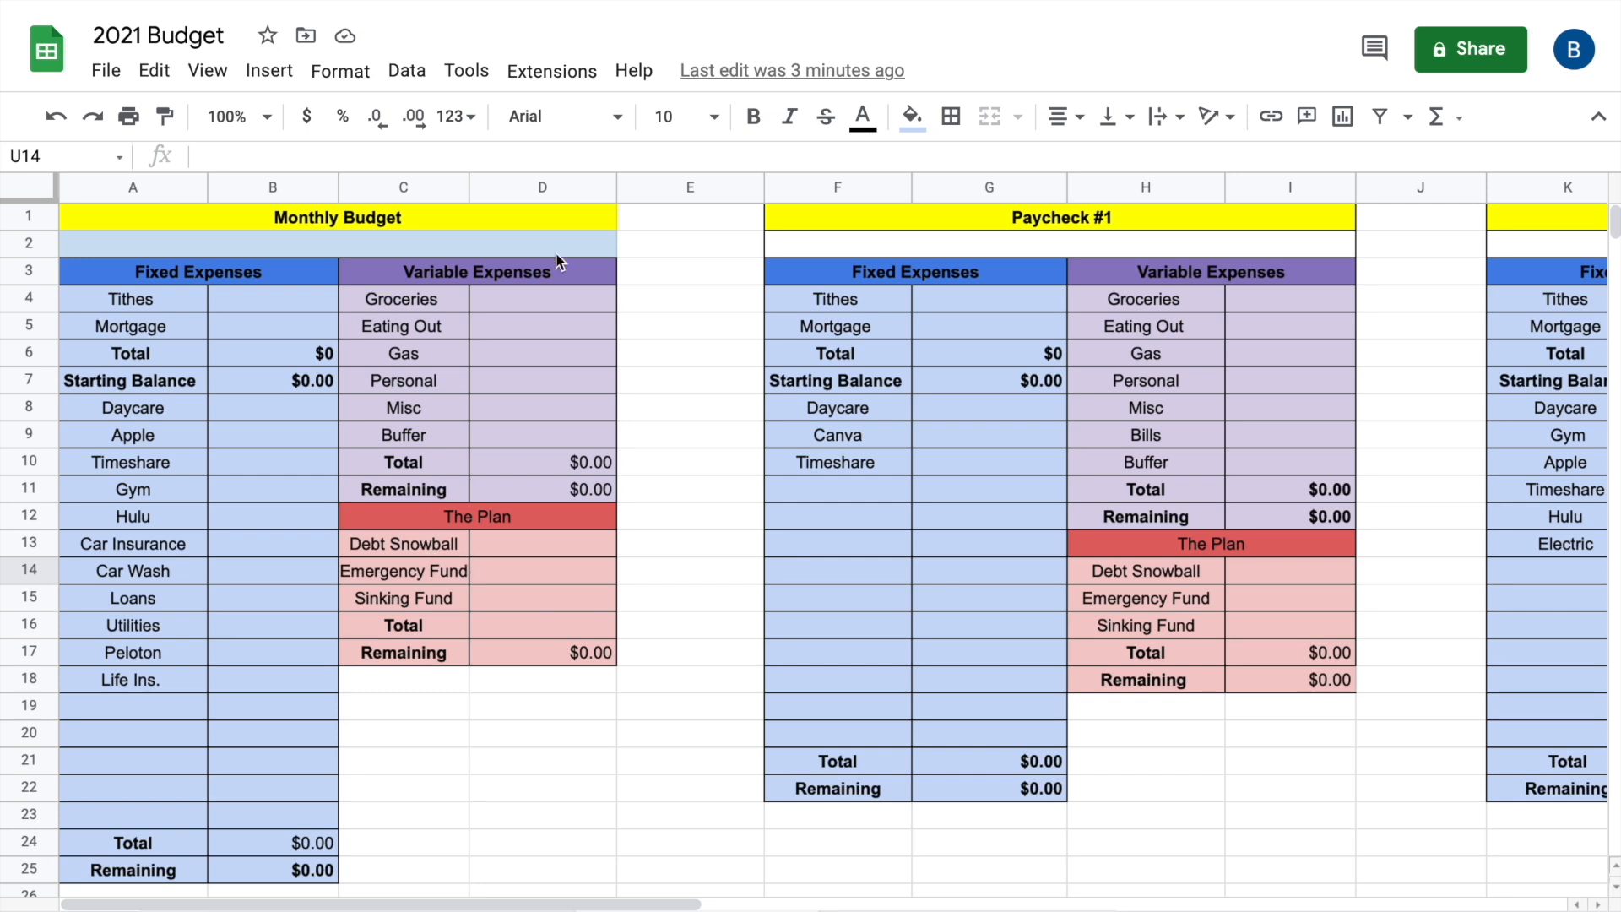
Fit column C's width to its contents so the Emergency Fund label has room
{"action": "double_click", "coordinate": [468, 186]}
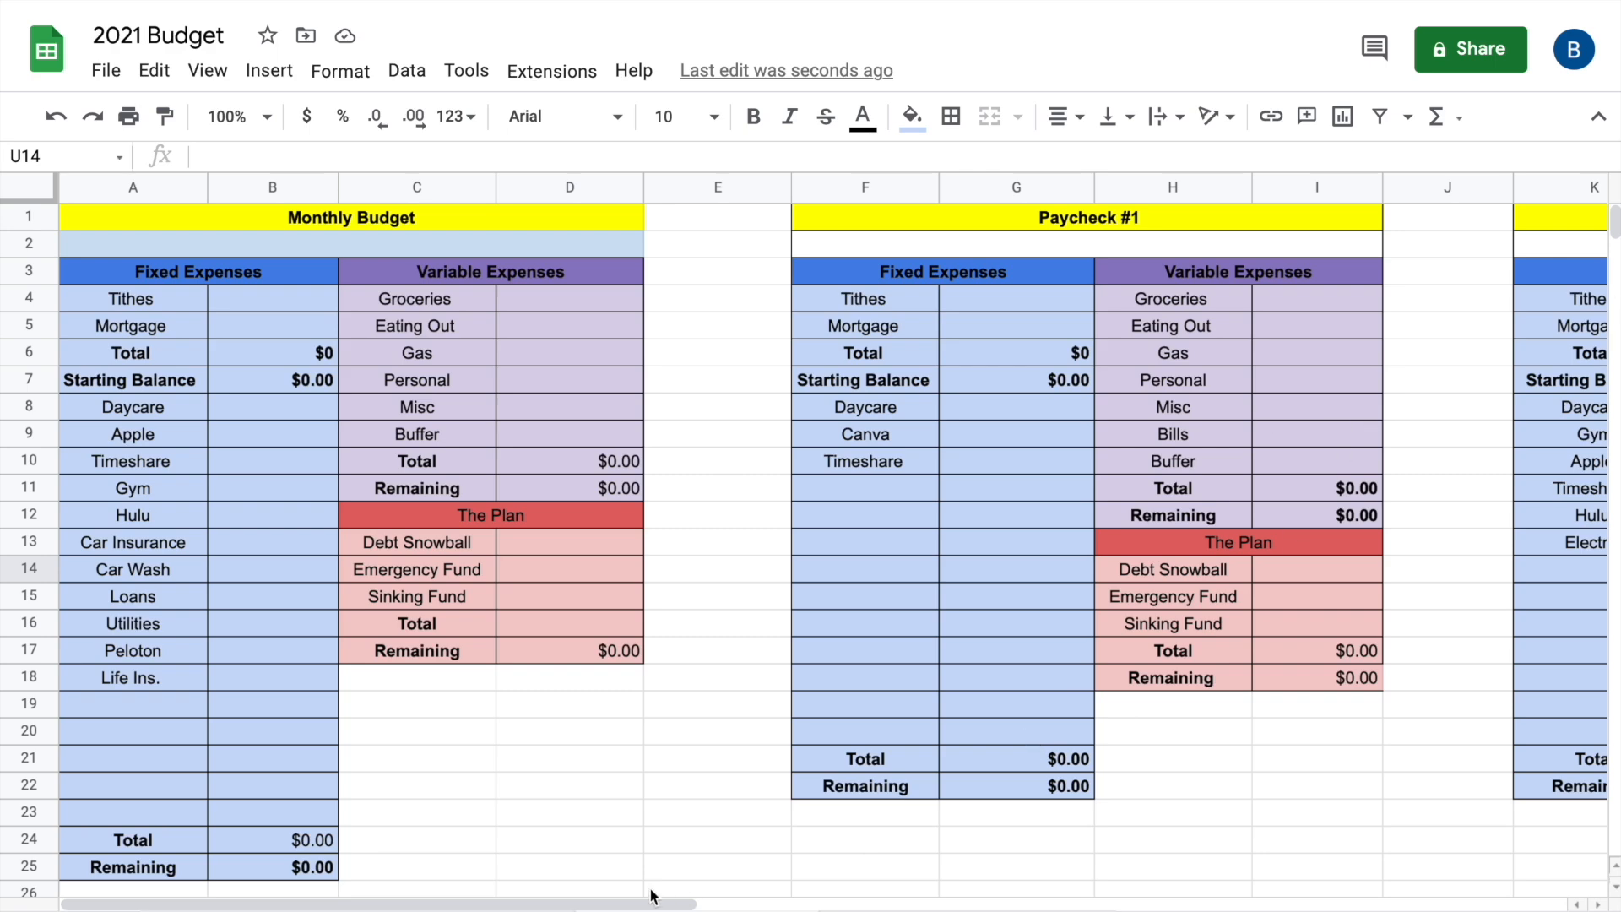
Examine the Monthly Budget and paycheck sections and the spending trackers for groceries, eating out, personal and gas below them
{"action": "left_click_drag", "start_coordinate": [639, 906], "coordinate": [1169, 893]}
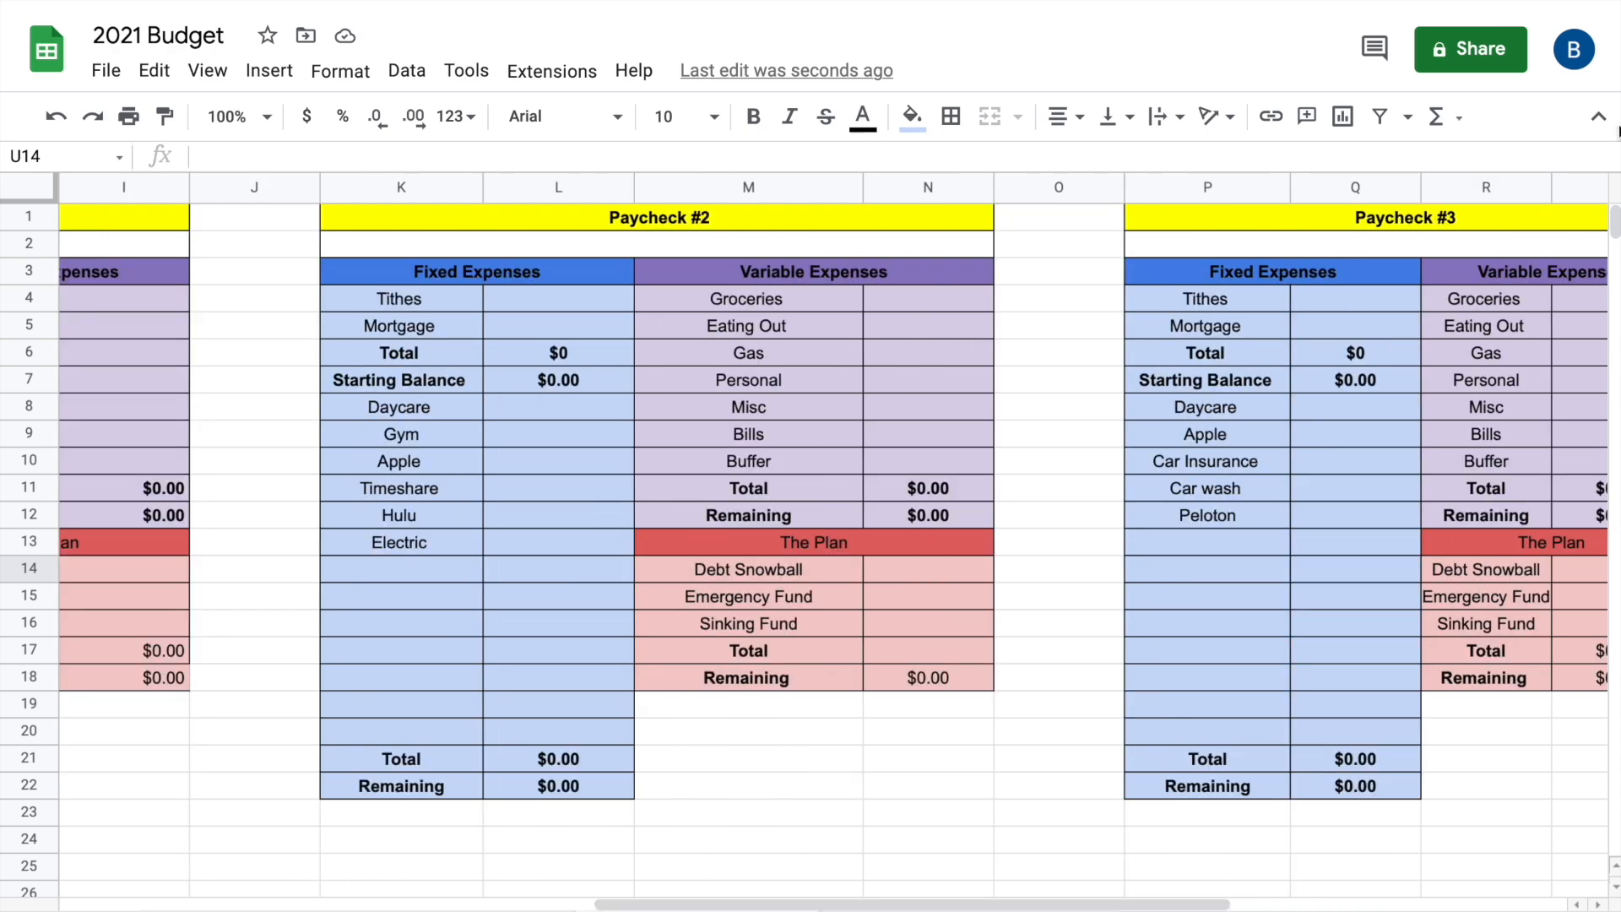
{"action": "left_click_drag", "start_coordinate": [1031, 902], "coordinate": [756, 904]}
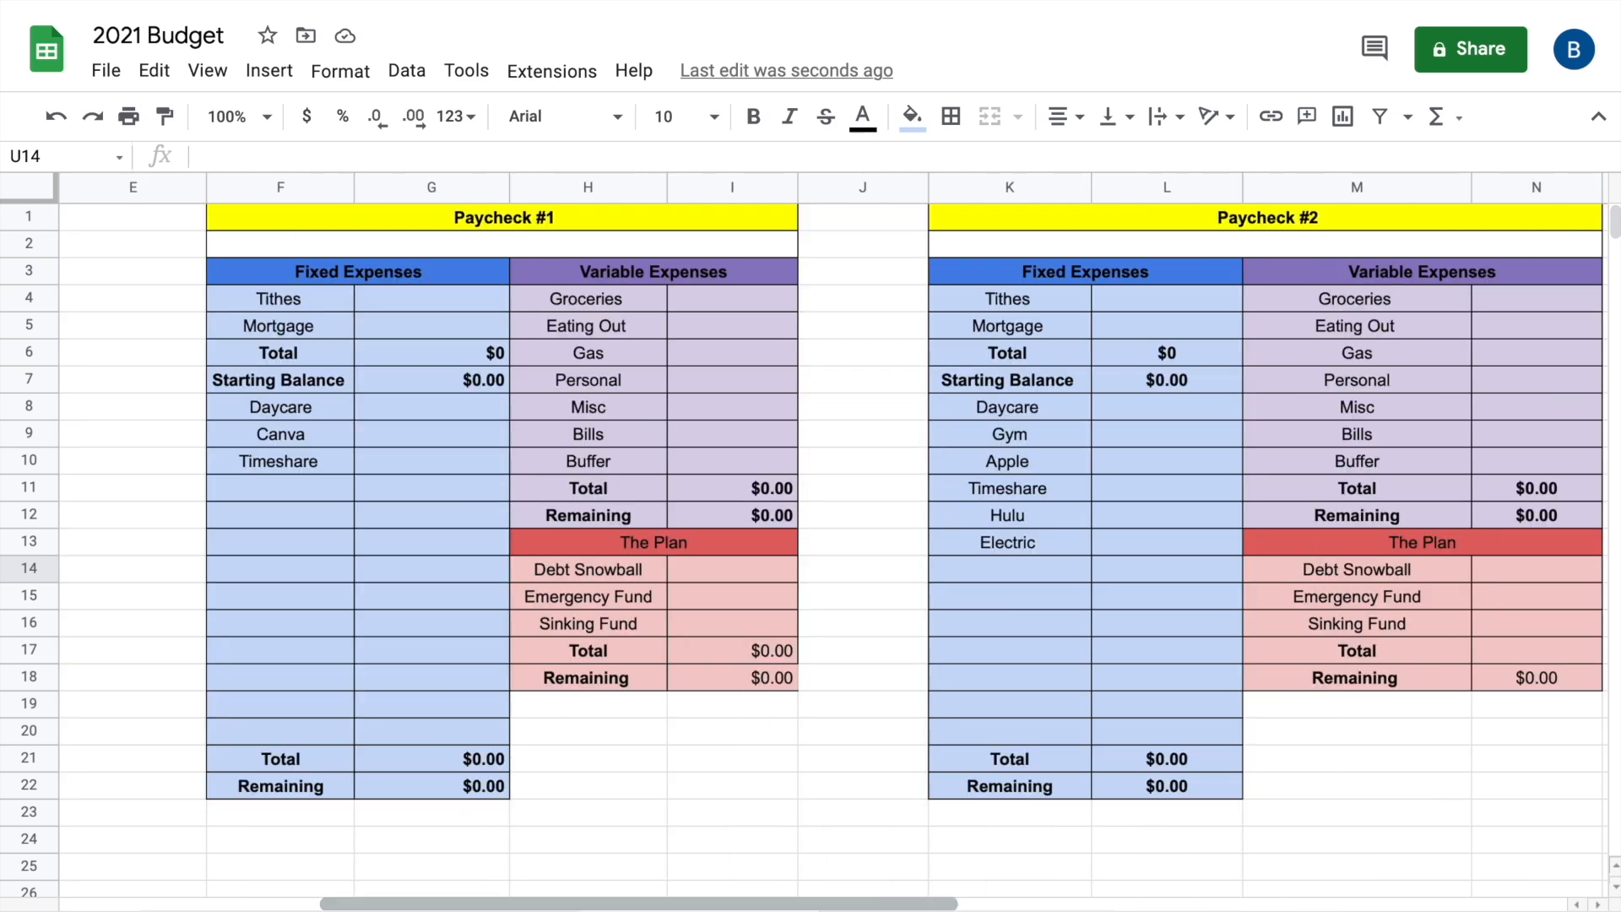
{"action": "left_click_drag", "start_coordinate": [1614, 221], "coordinate": [1615, 242]}
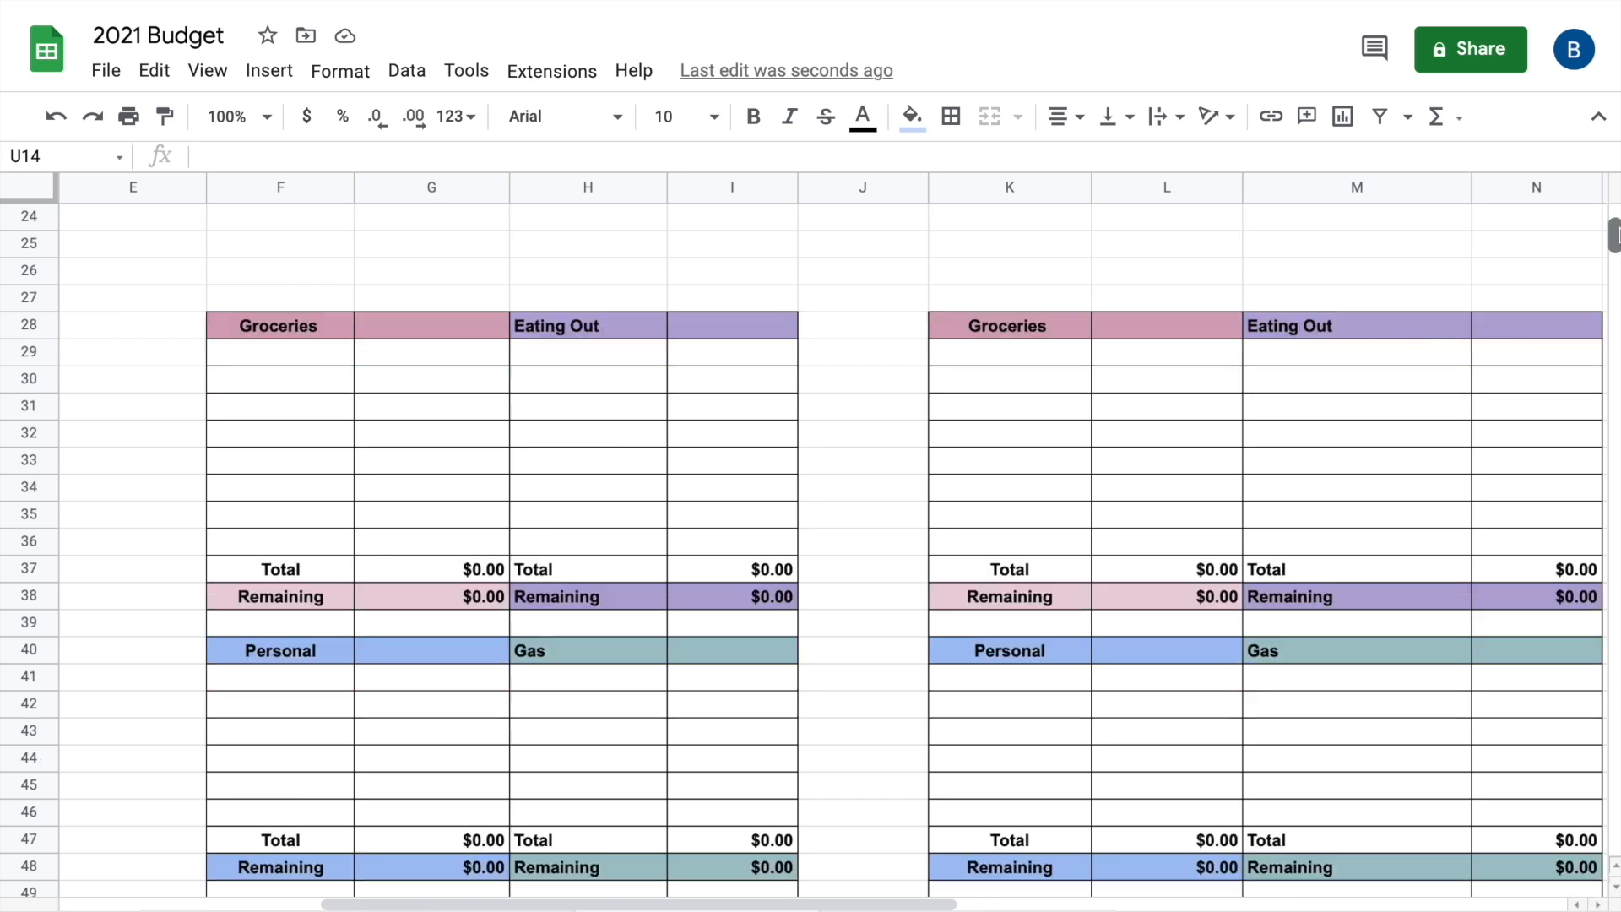
{"action": "left_click_drag", "start_coordinate": [1615, 238], "coordinate": [1615, 237]}
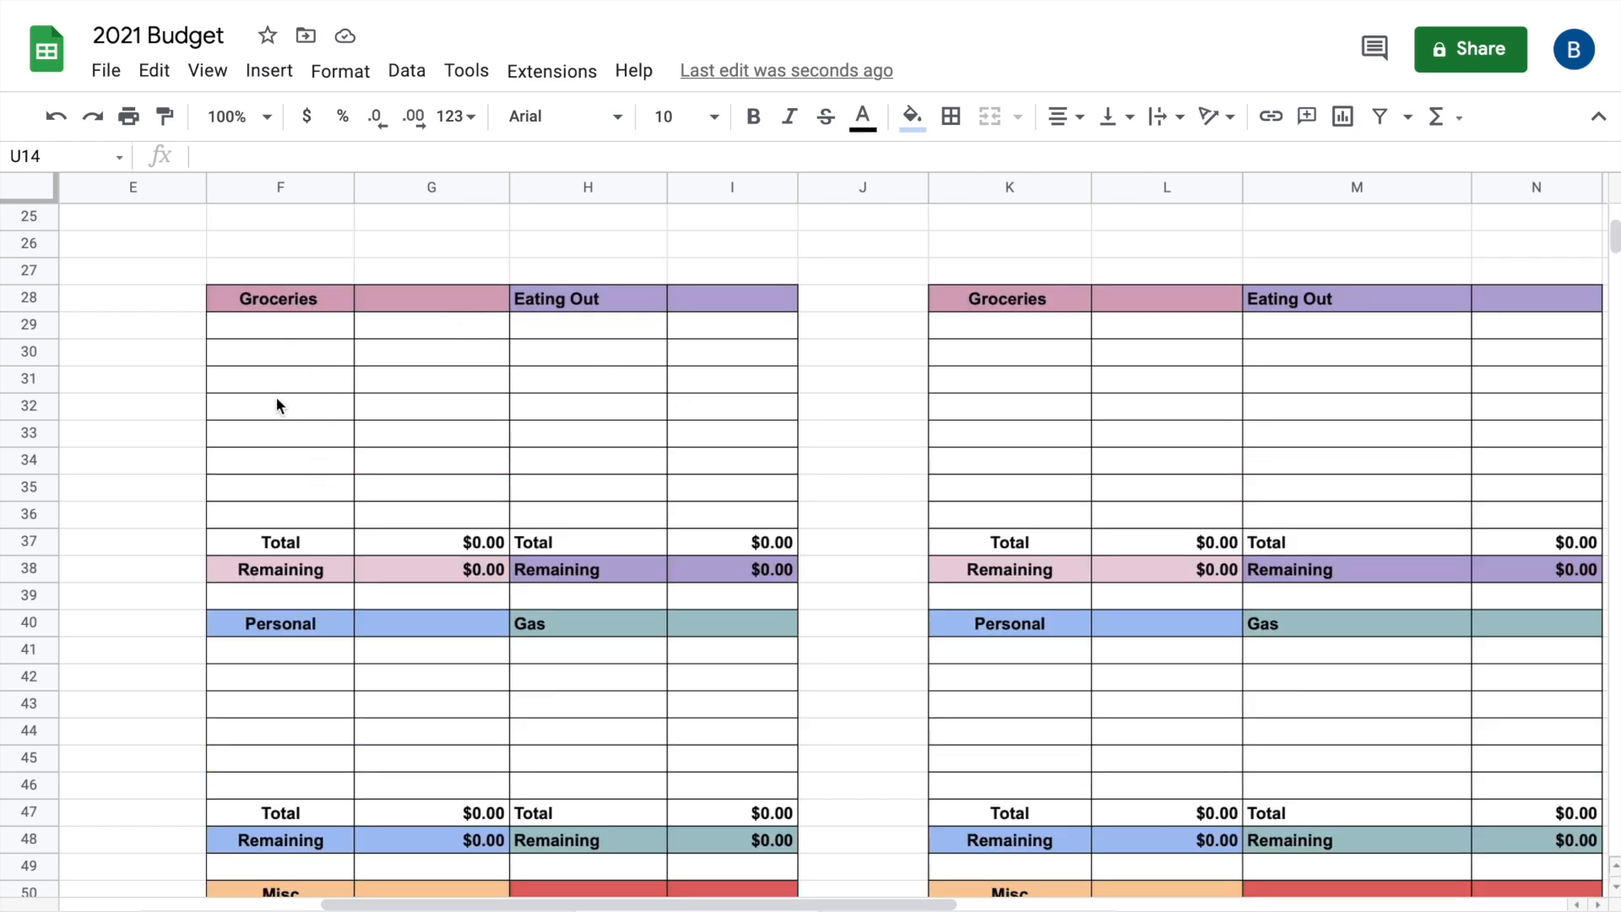
{"action": "left_click", "coordinate": [277, 333]}
{"action": "left_click", "coordinate": [275, 356]}
{"action": "double_click", "coordinate": [277, 377]}
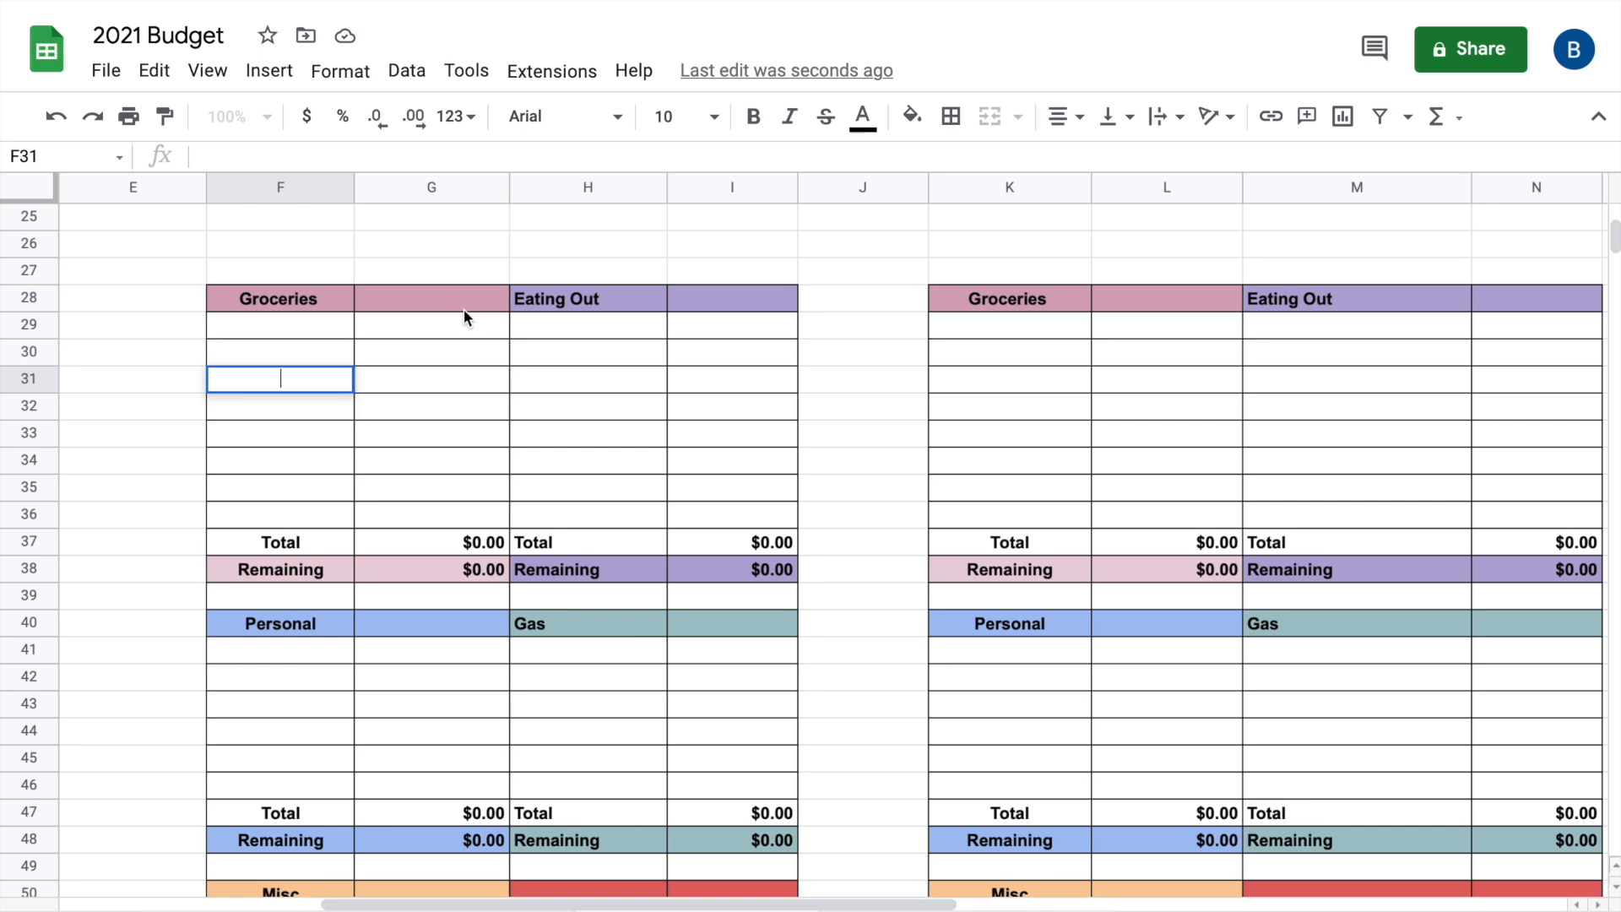
{"action": "scroll", "coordinate": [464, 308], "scroll_direction": "up", "scroll_amount": 8}
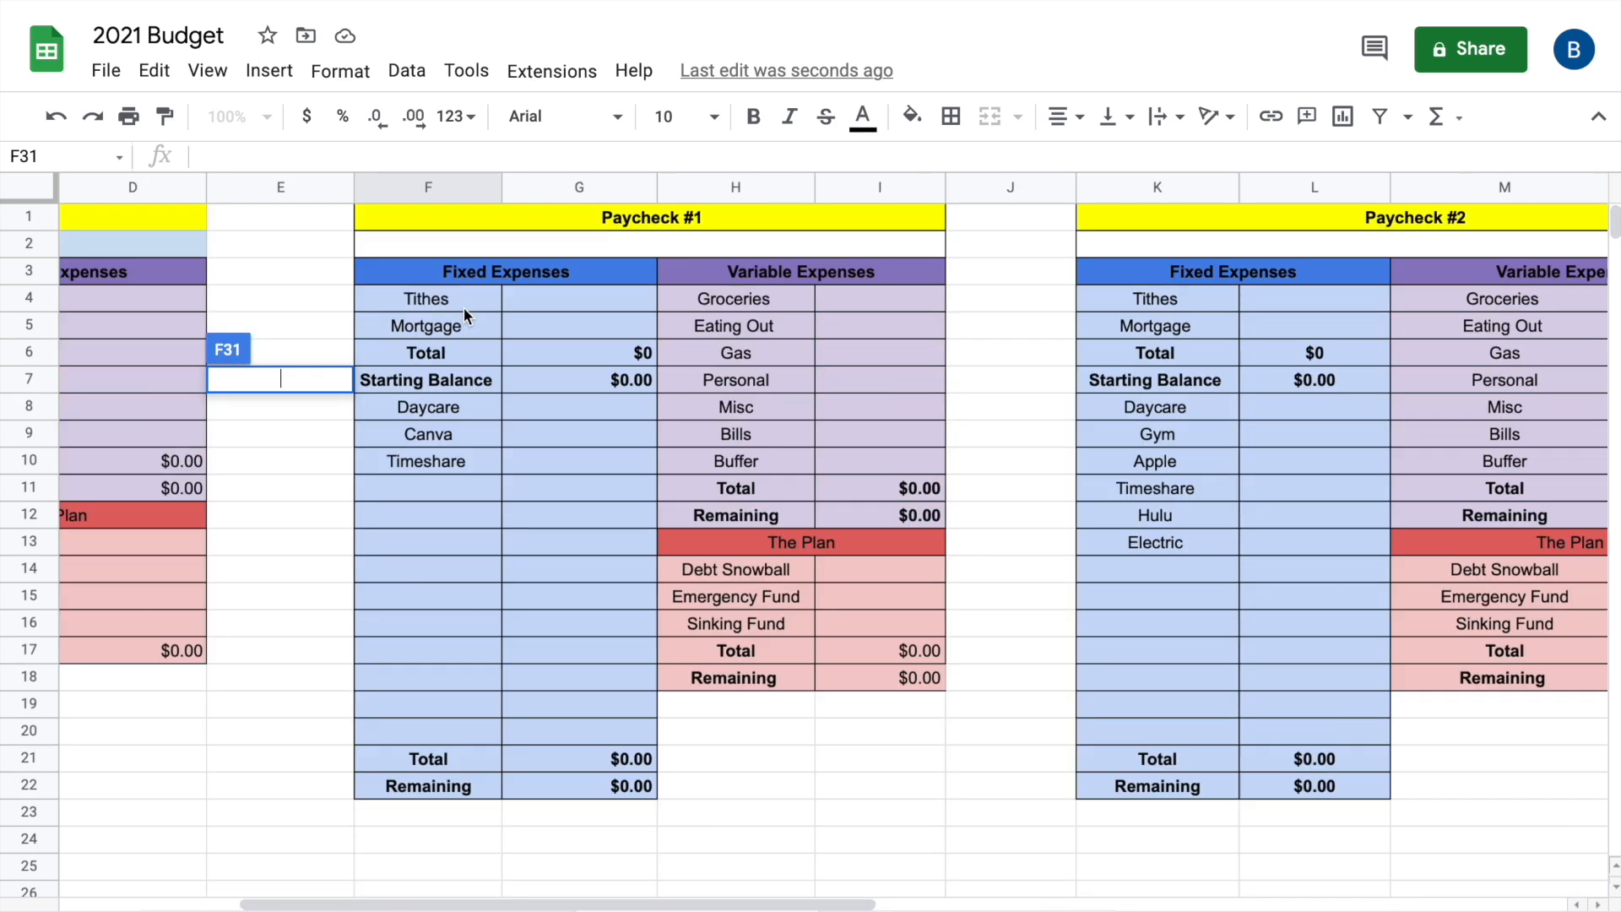
{"action": "scroll", "coordinate": [463, 312], "scroll_direction": "left", "scroll_amount": 2}
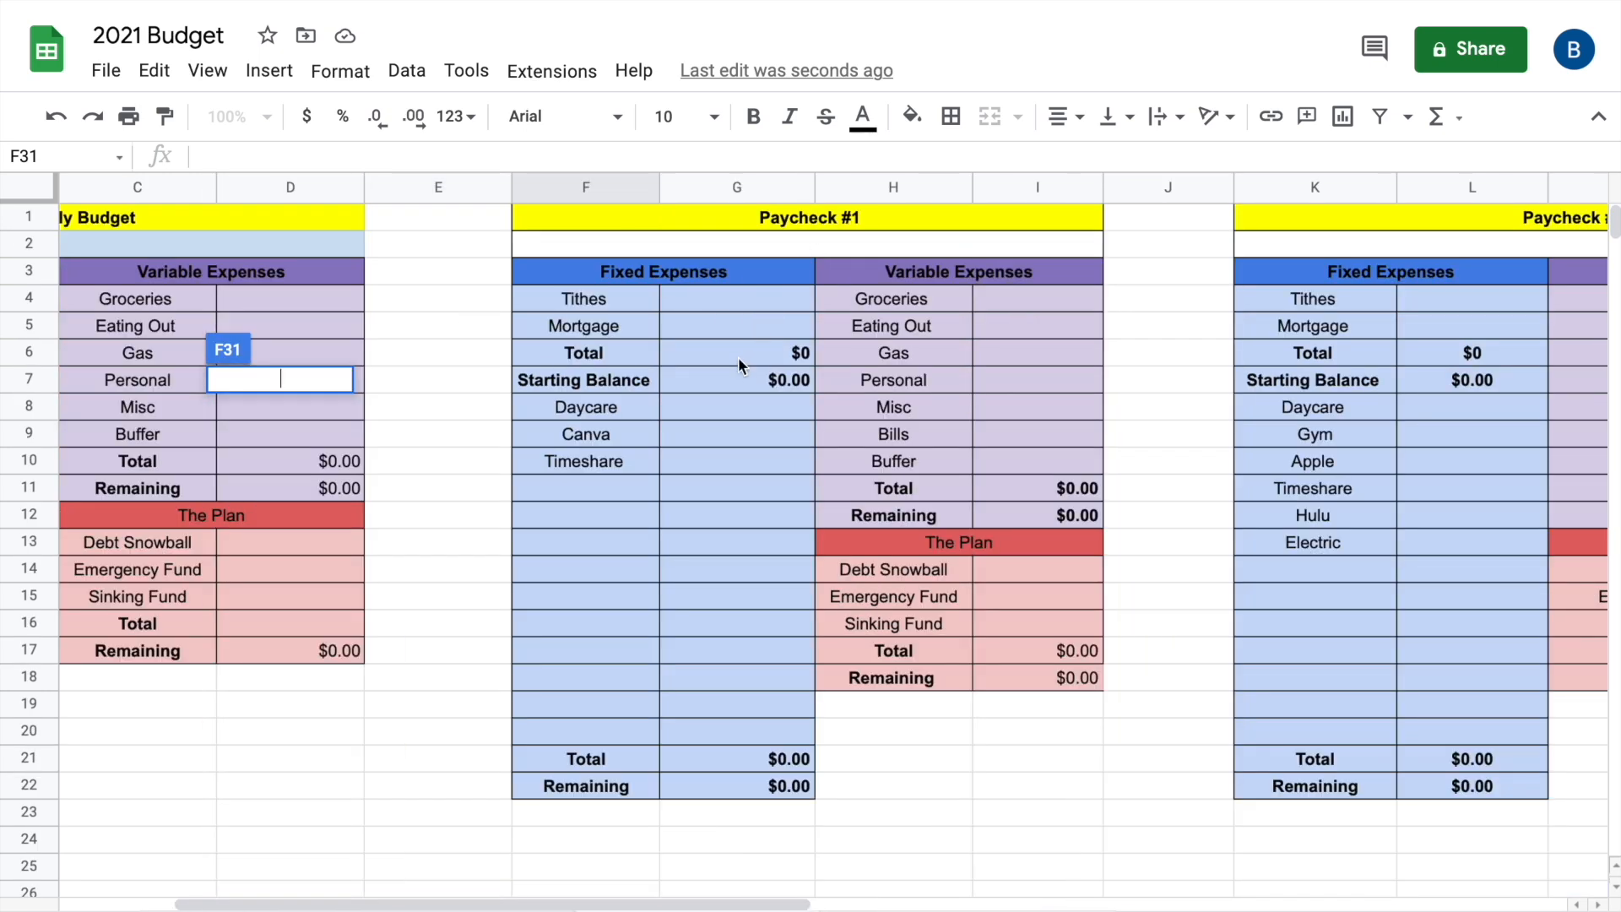
{"action": "left_click", "coordinate": [762, 462]}
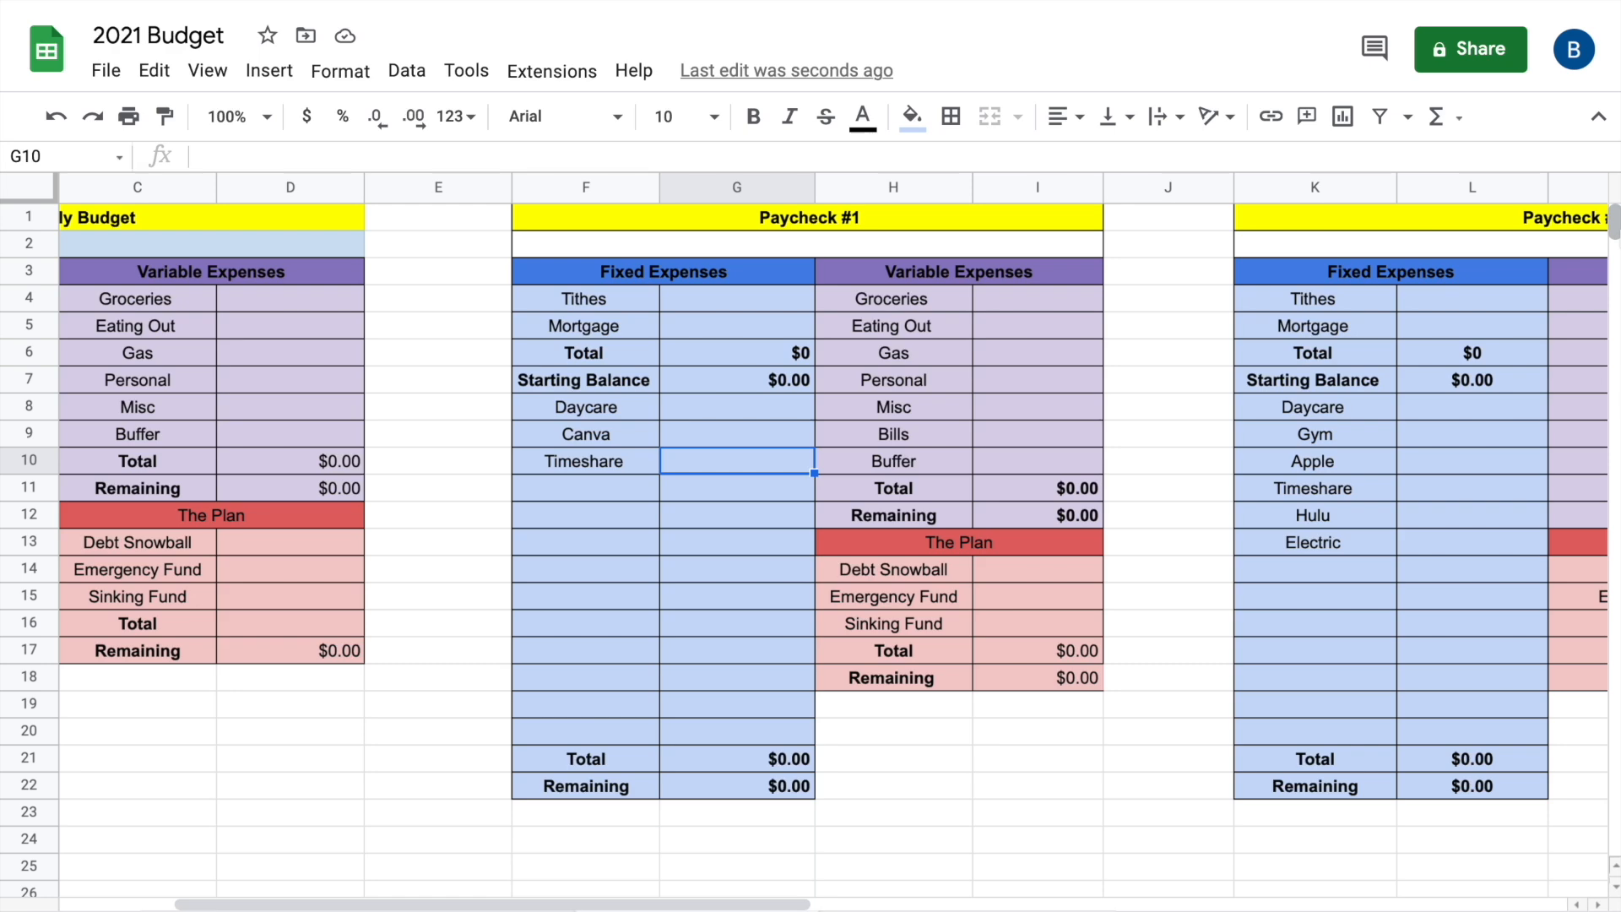
Enter a budget of 125 beside the Groceries heading in Paycheck #1's spending tracker, cell G28
{"action": "scroll", "coordinate": [1614, 224], "scroll_direction": "down", "scroll_amount": 3}
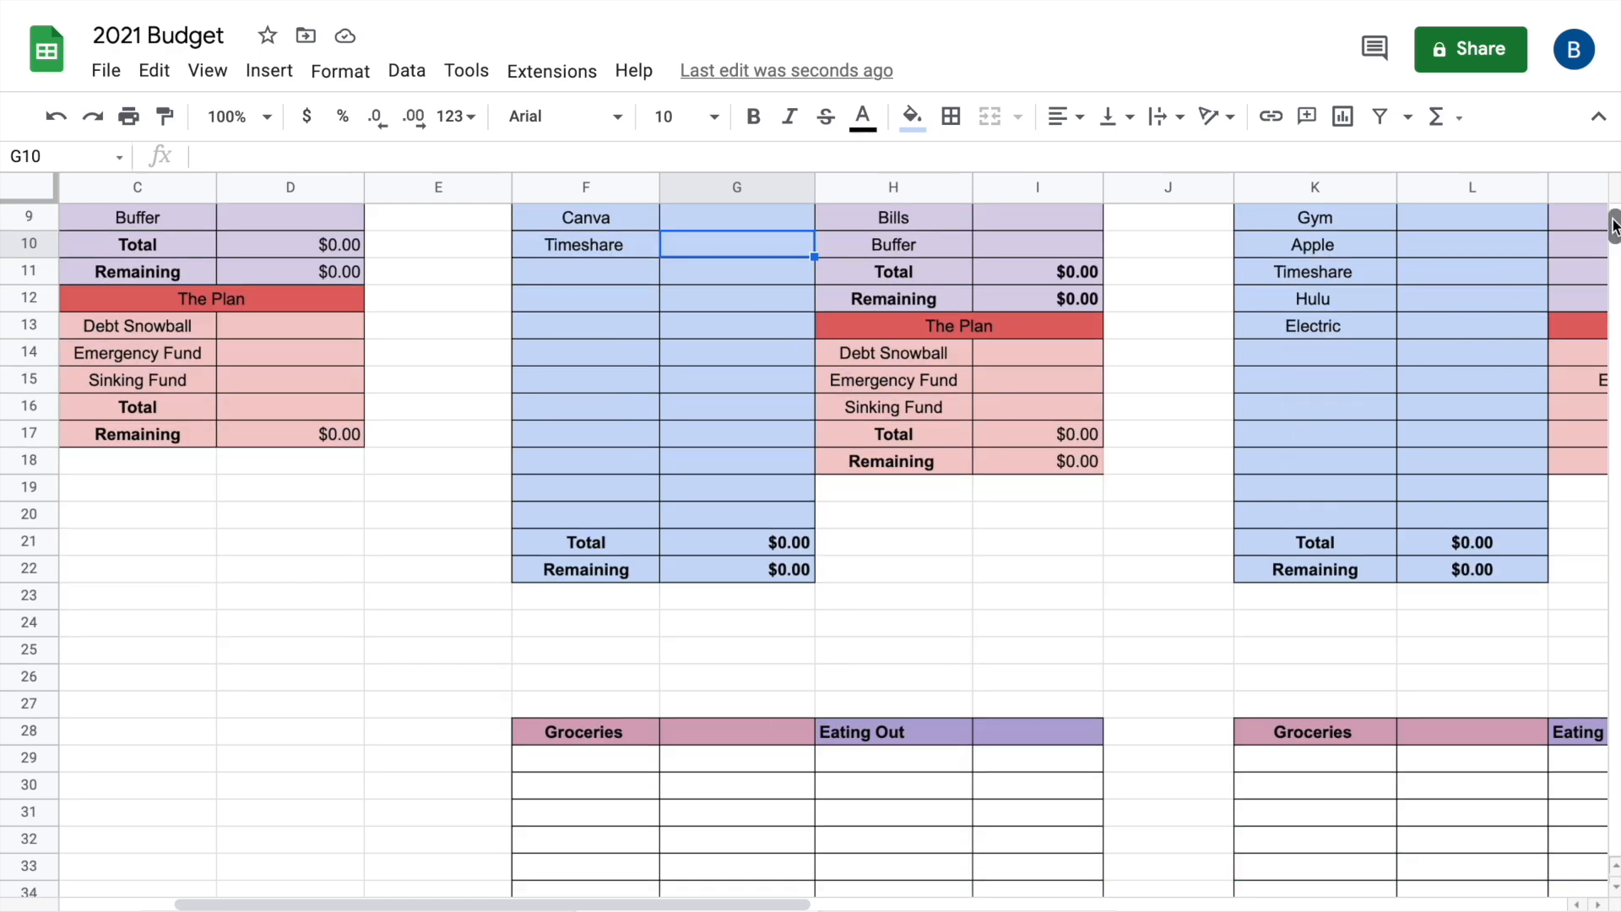
{"action": "scroll", "coordinate": [1607, 237], "scroll_direction": "down", "scroll_amount": 3}
{"action": "double_click", "coordinate": [763, 489]}
{"action": "type", "text": "125"}
{"action": "key", "text": "Return"}
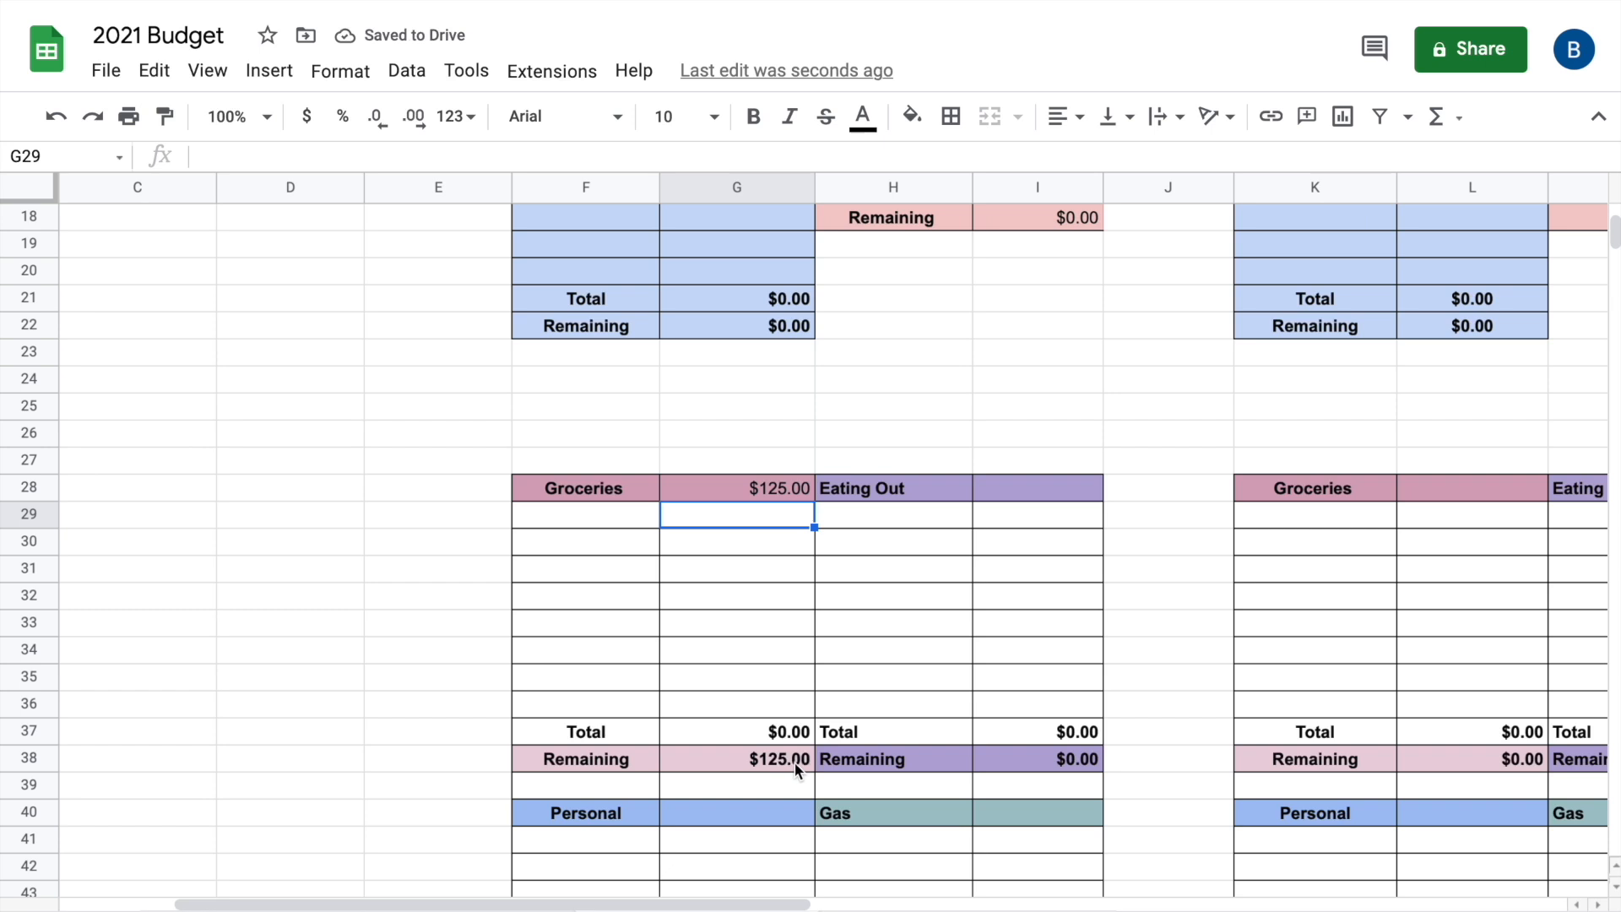
Record a Walmart purchase of 75 in the first row of Paycheck #1's Groceries tracker
{"action": "left_click", "coordinate": [605, 524]}
{"action": "type", "text": "Wa"}
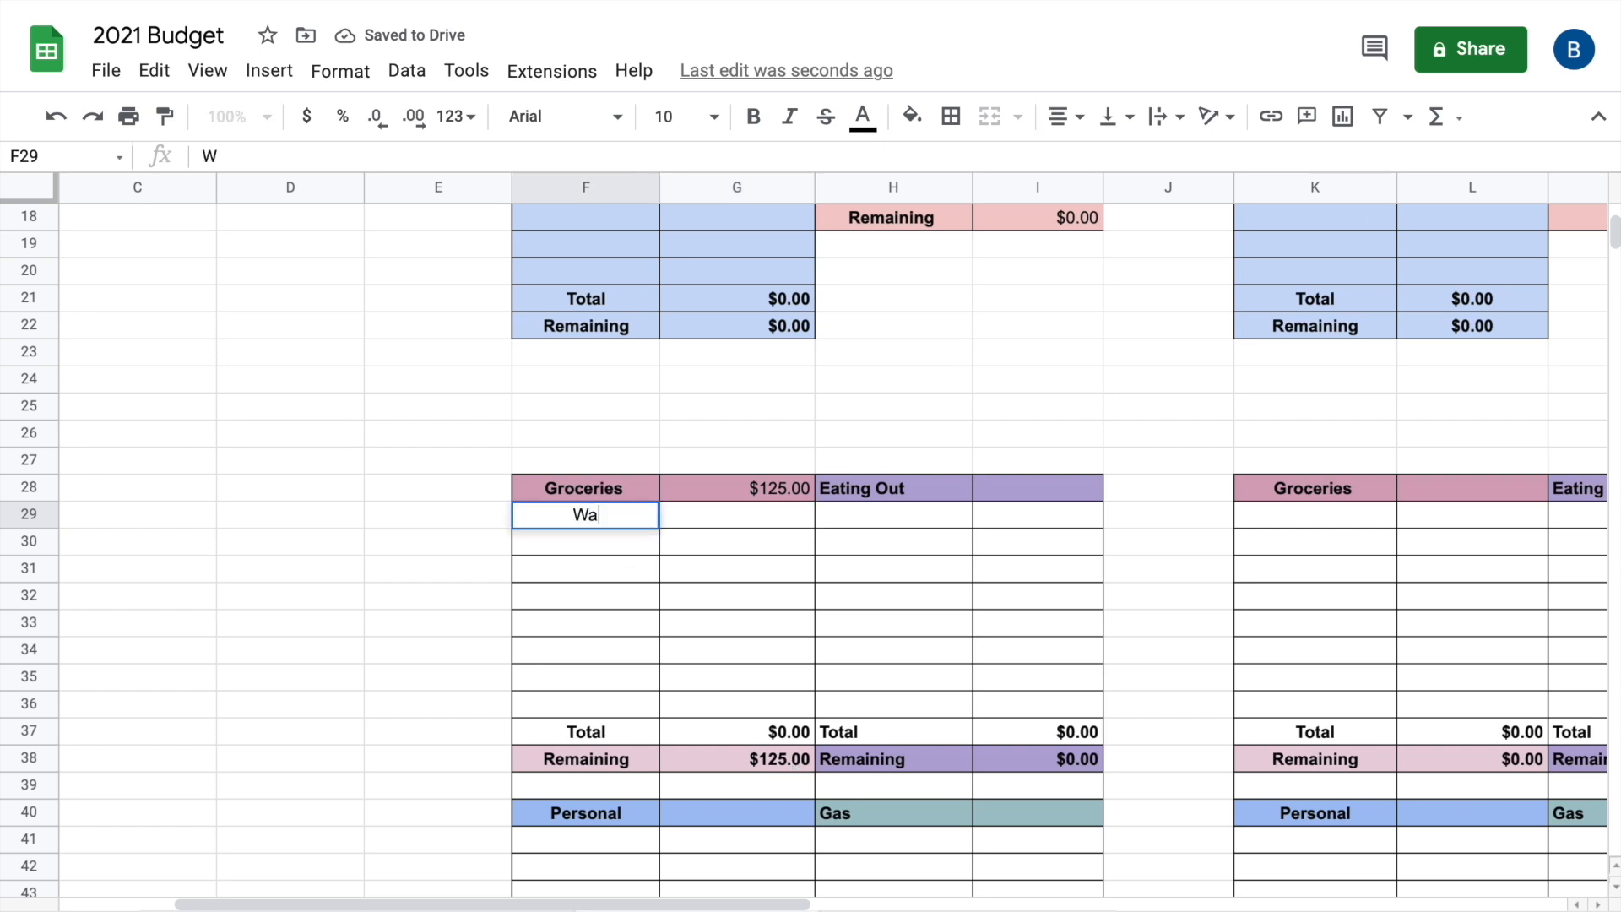
{"action": "type", "text": "lmart"}
{"action": "key", "text": "Tab"}
{"action": "type", "text": "75"}
{"action": "key", "text": "Return"}
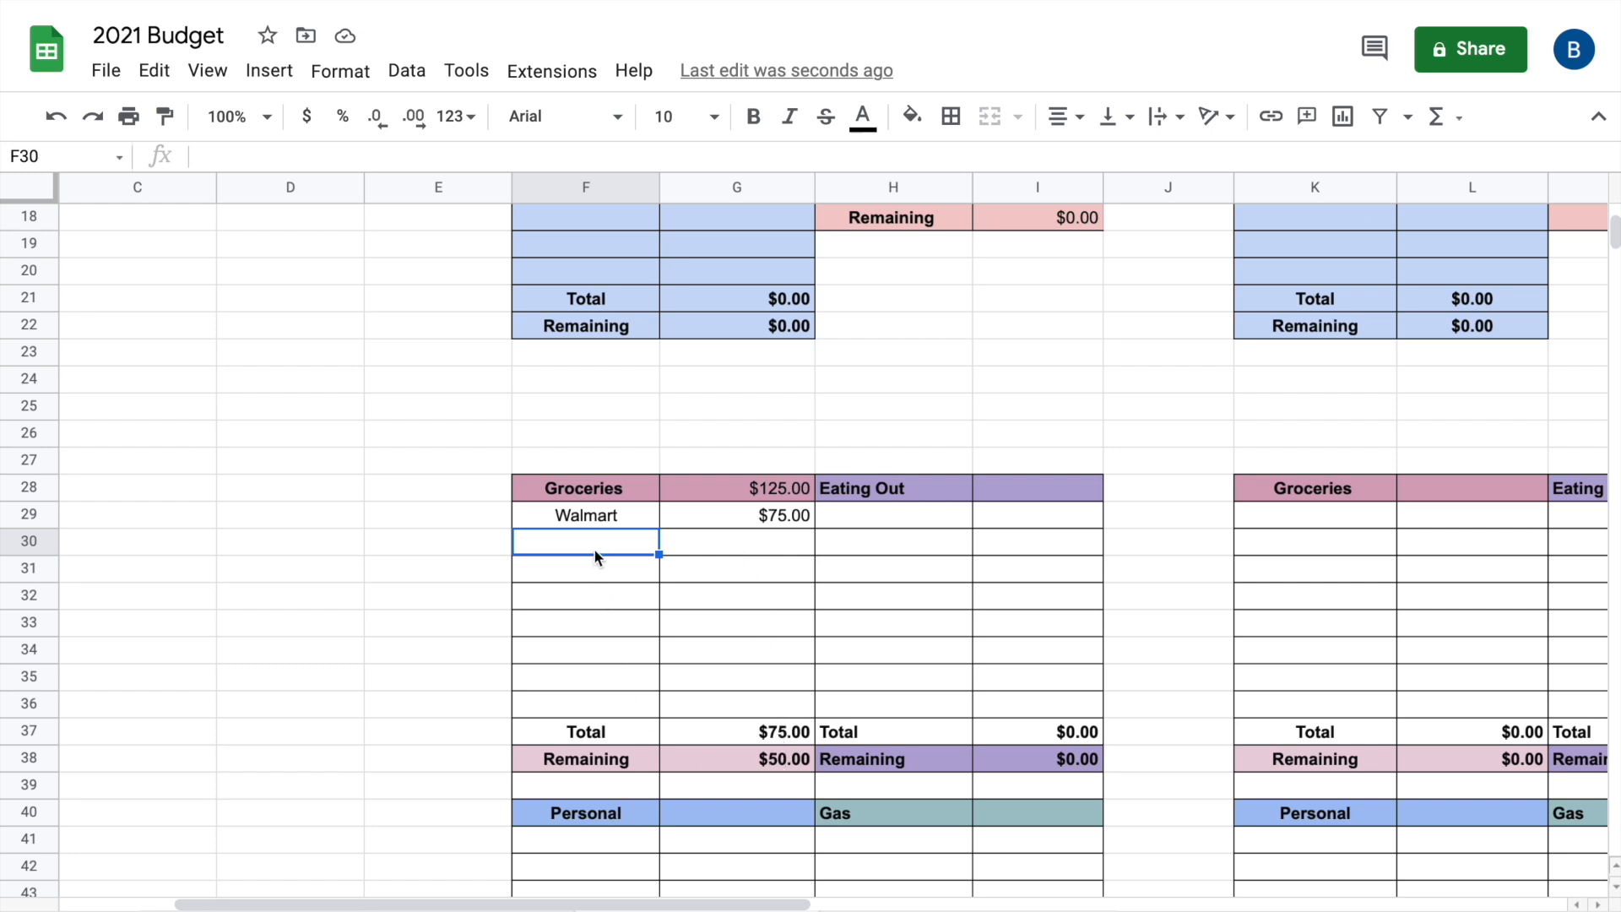
Record a Giant purchase of 3.33 in the second row of Paycheck #1's Groceries tracker
{"action": "type", "text": "Giant"}
{"action": "key", "text": "Tab"}
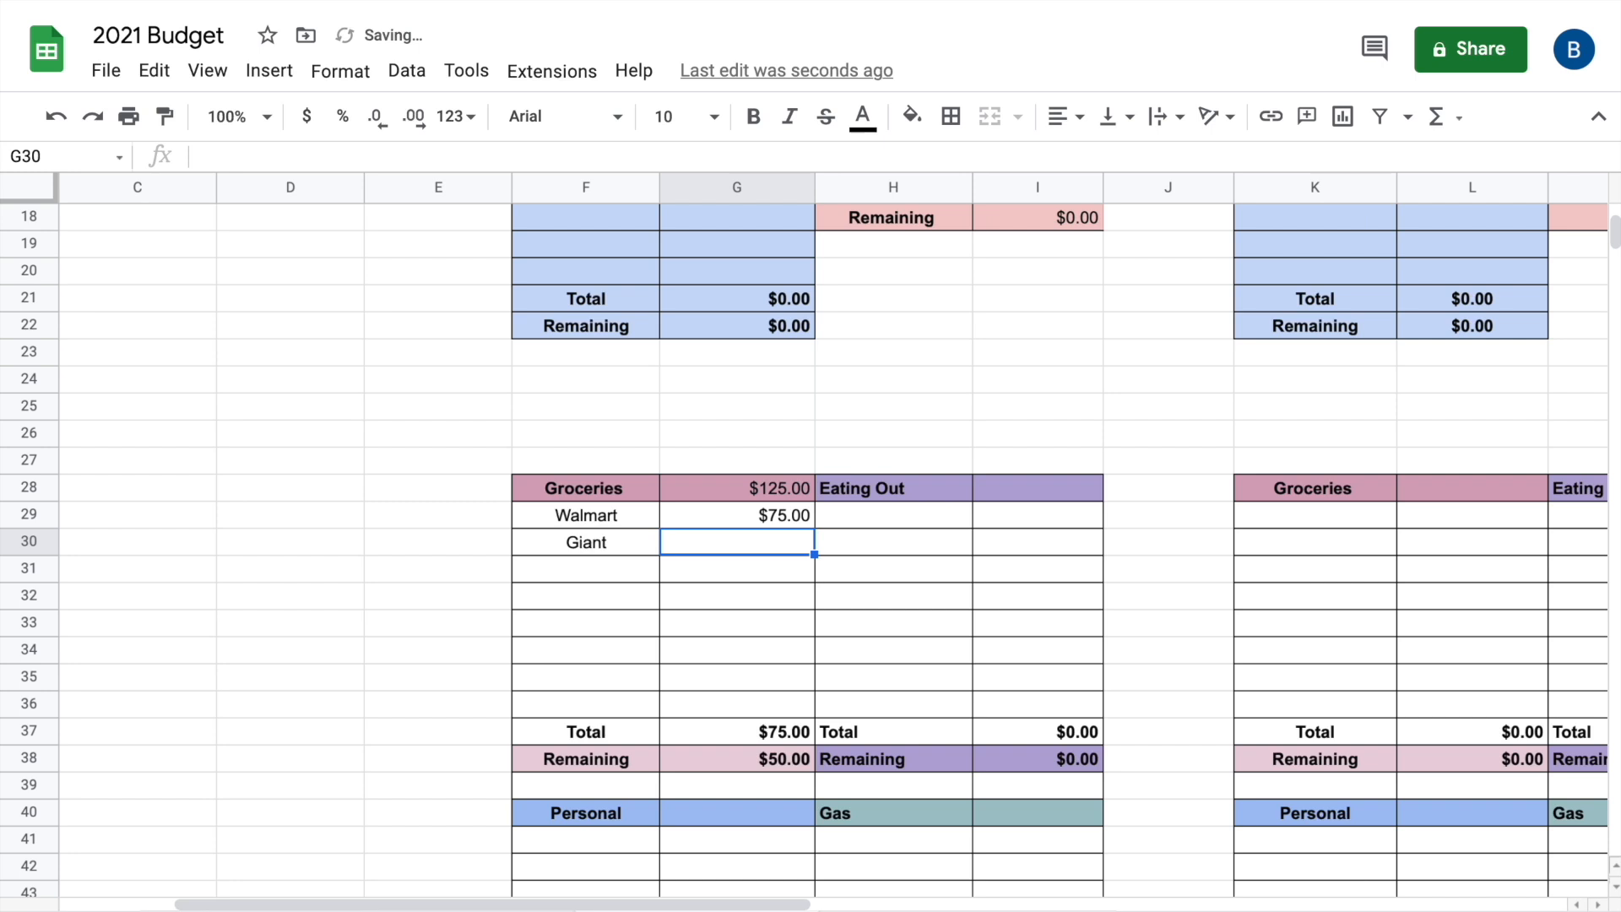
{"action": "type", "text": "3.33"}
{"action": "key", "text": "Return"}
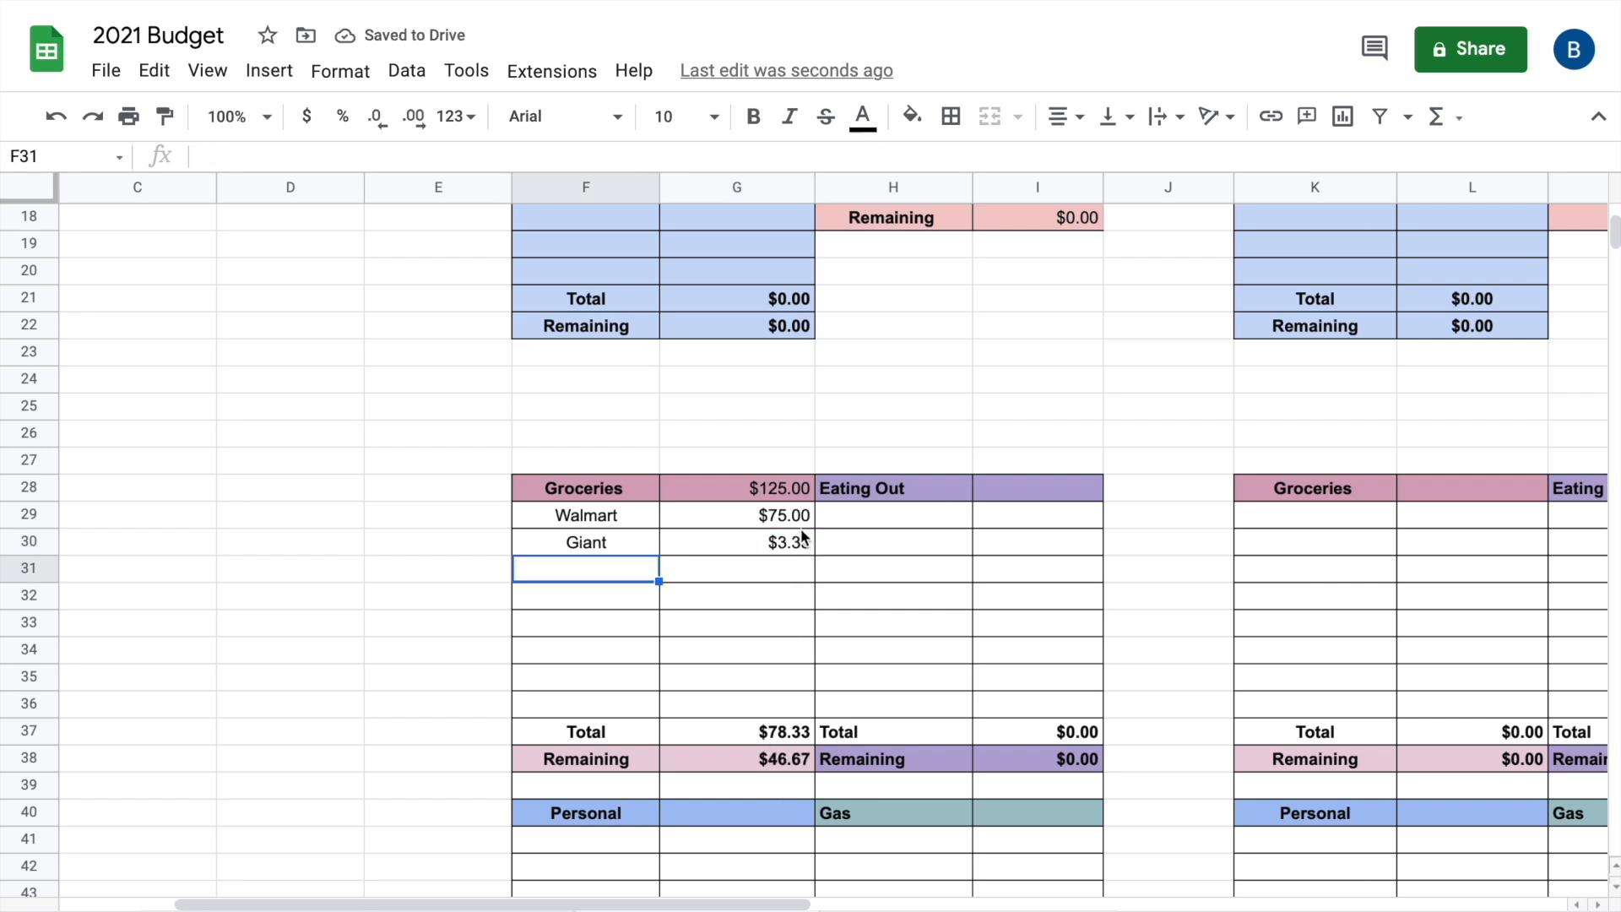
Review the paycheck sections and the sheet with the Cash Breakdown table
{"action": "scroll", "coordinate": [802, 535], "scroll_direction": "up", "scroll_amount": 6}
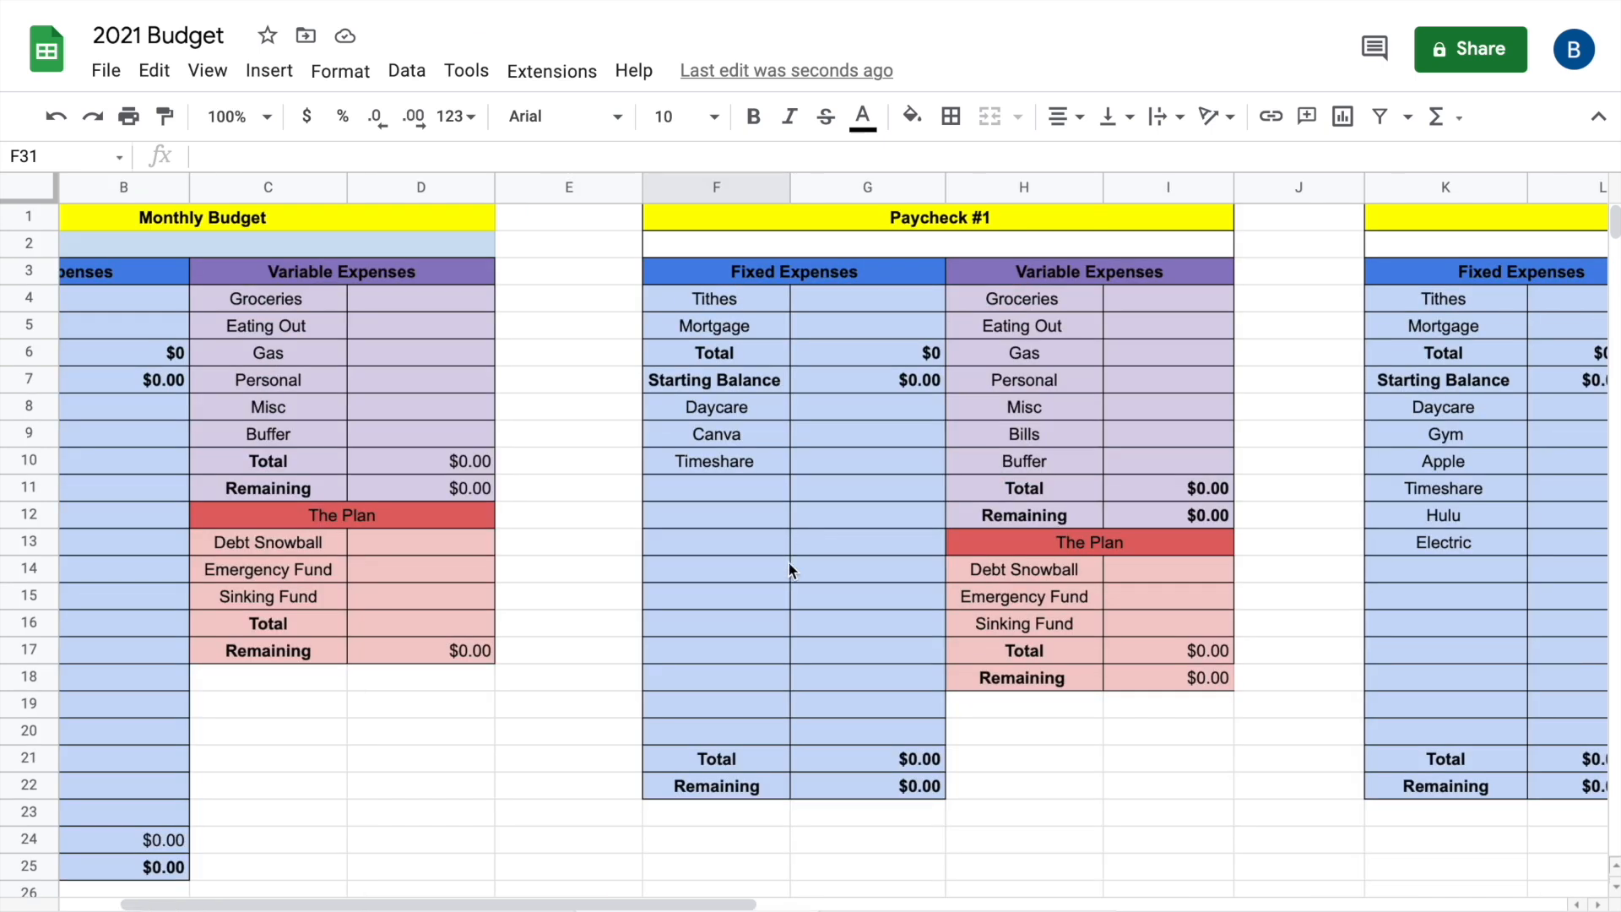
{"action": "left_click_drag", "start_coordinate": [625, 904], "coordinate": [691, 902]}
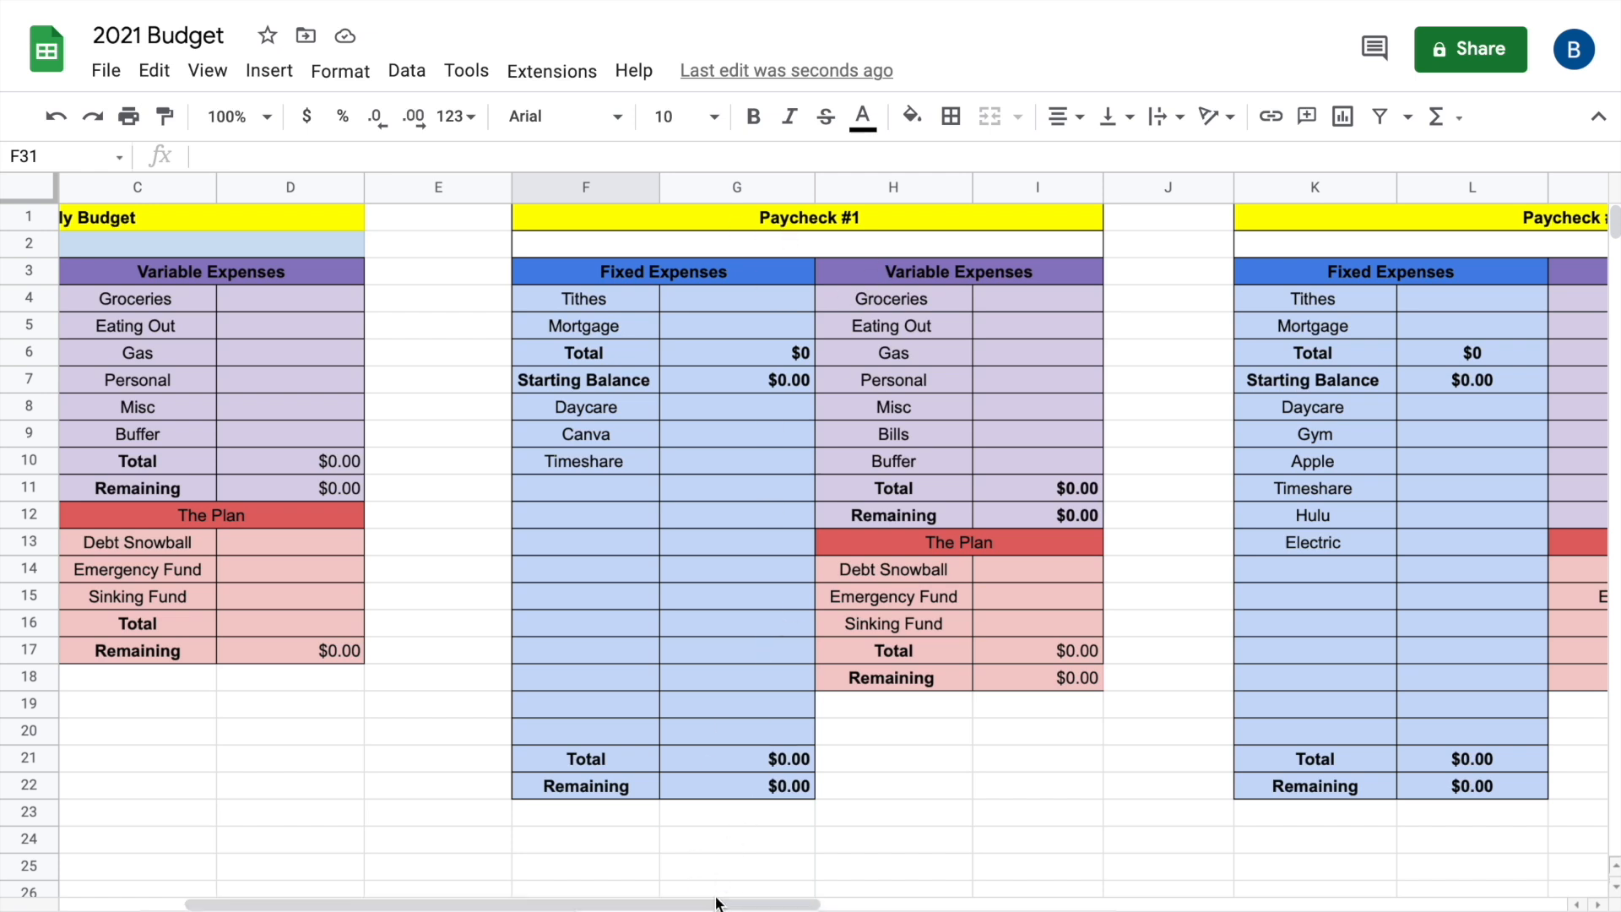
{"action": "left_click_drag", "start_coordinate": [716, 904], "coordinate": [1194, 886]}
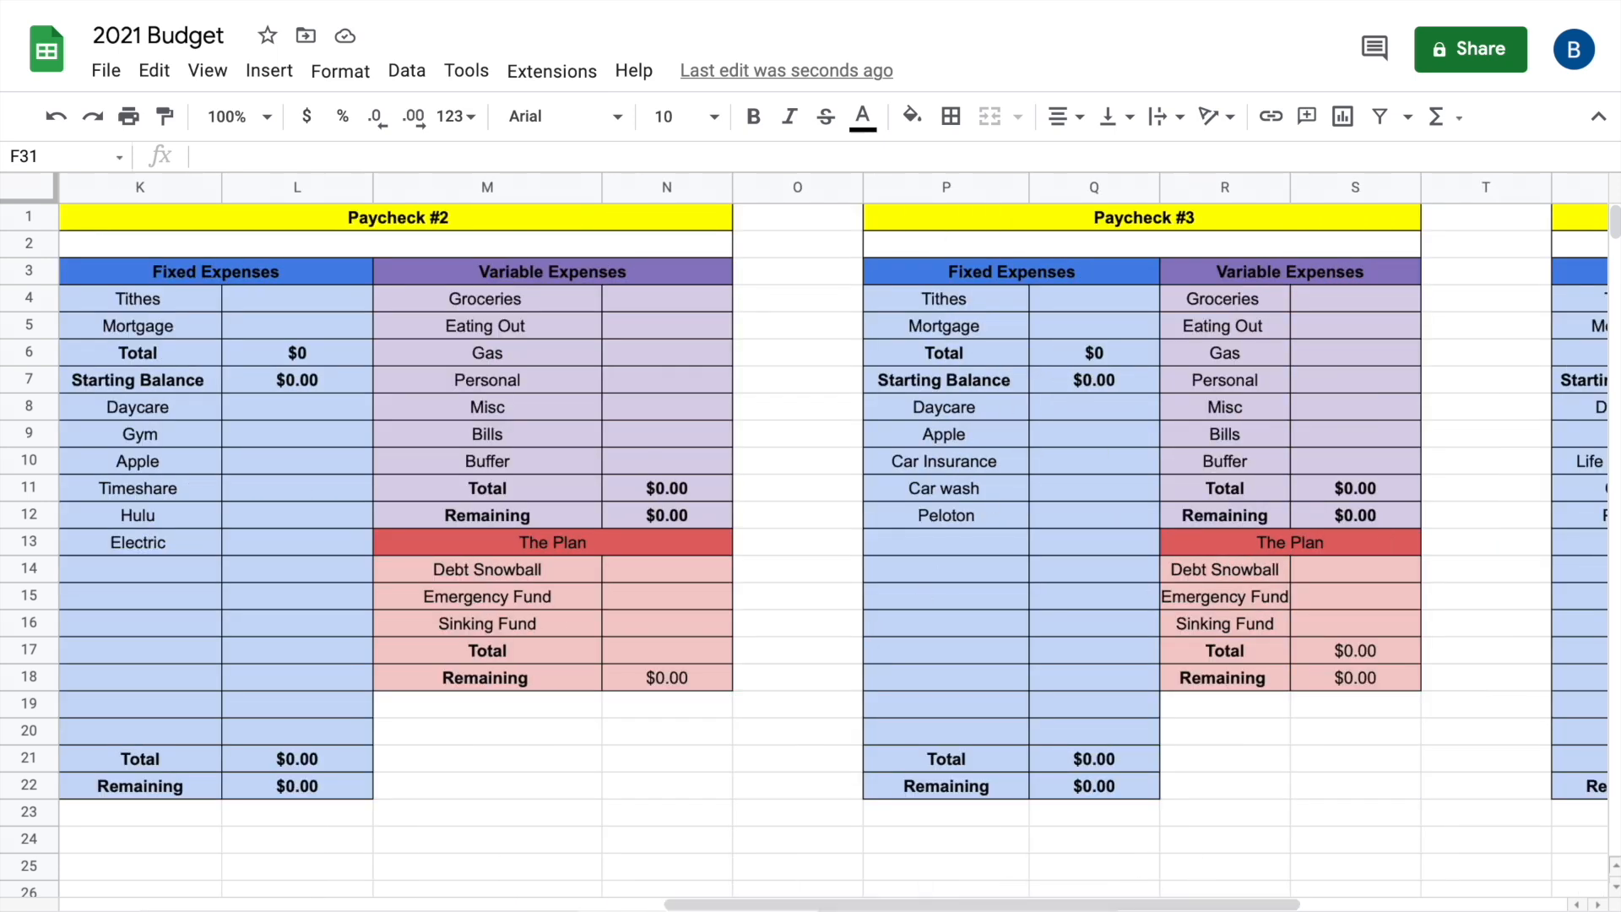
{"action": "left_click", "coordinate": [287, 910]}
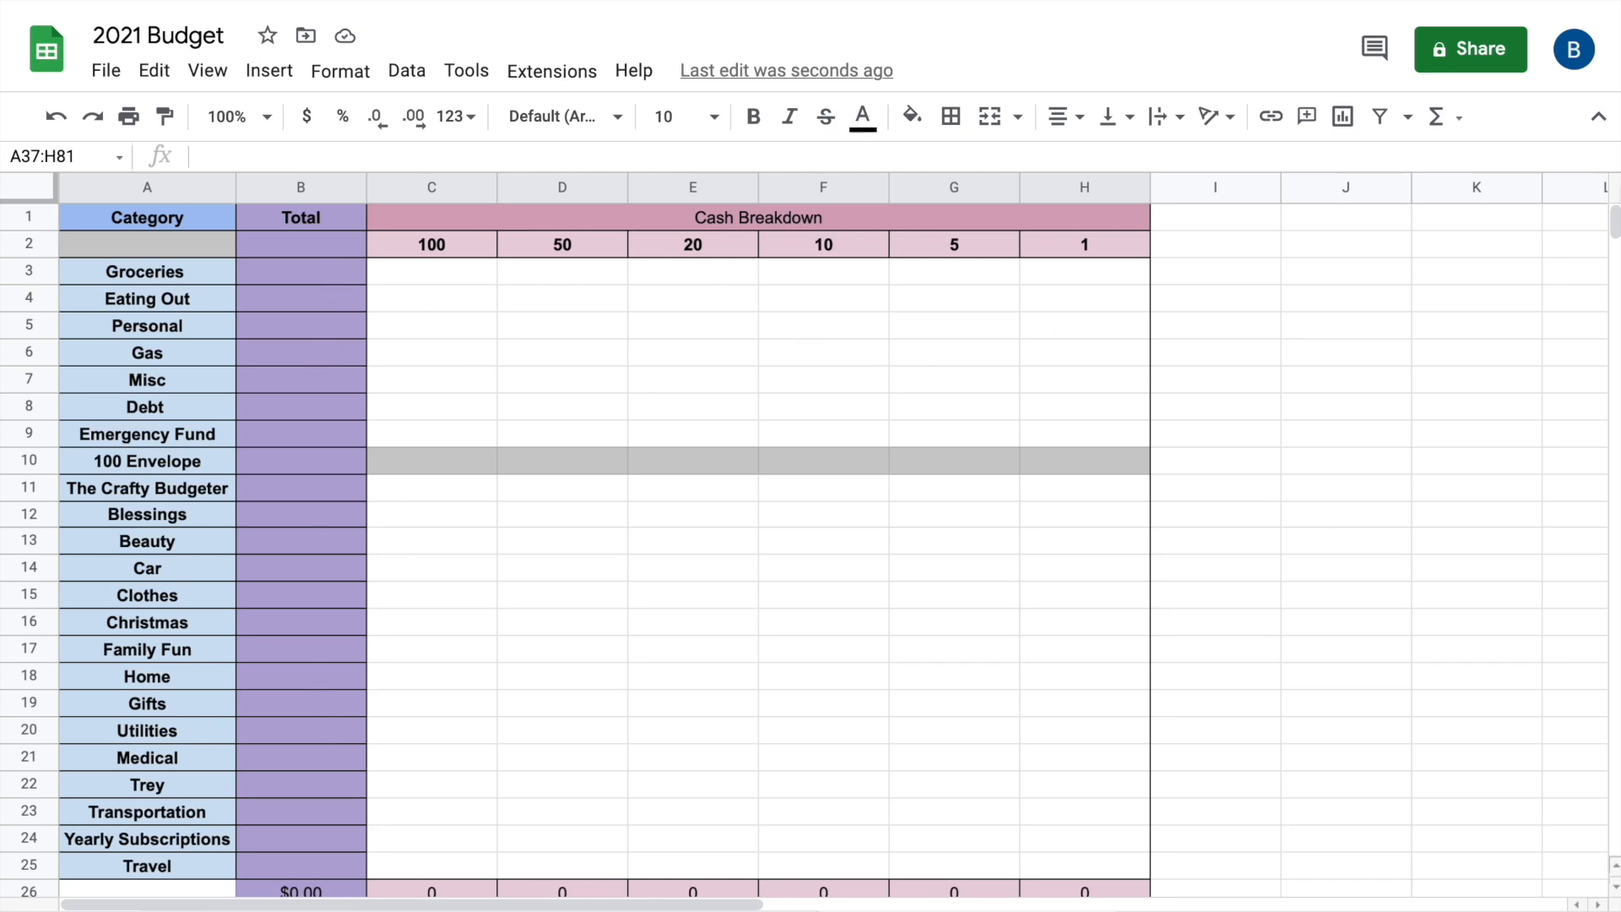
{"action": "scroll", "coordinate": [1244, 768], "scroll_direction": "down", "scroll_amount": 3}
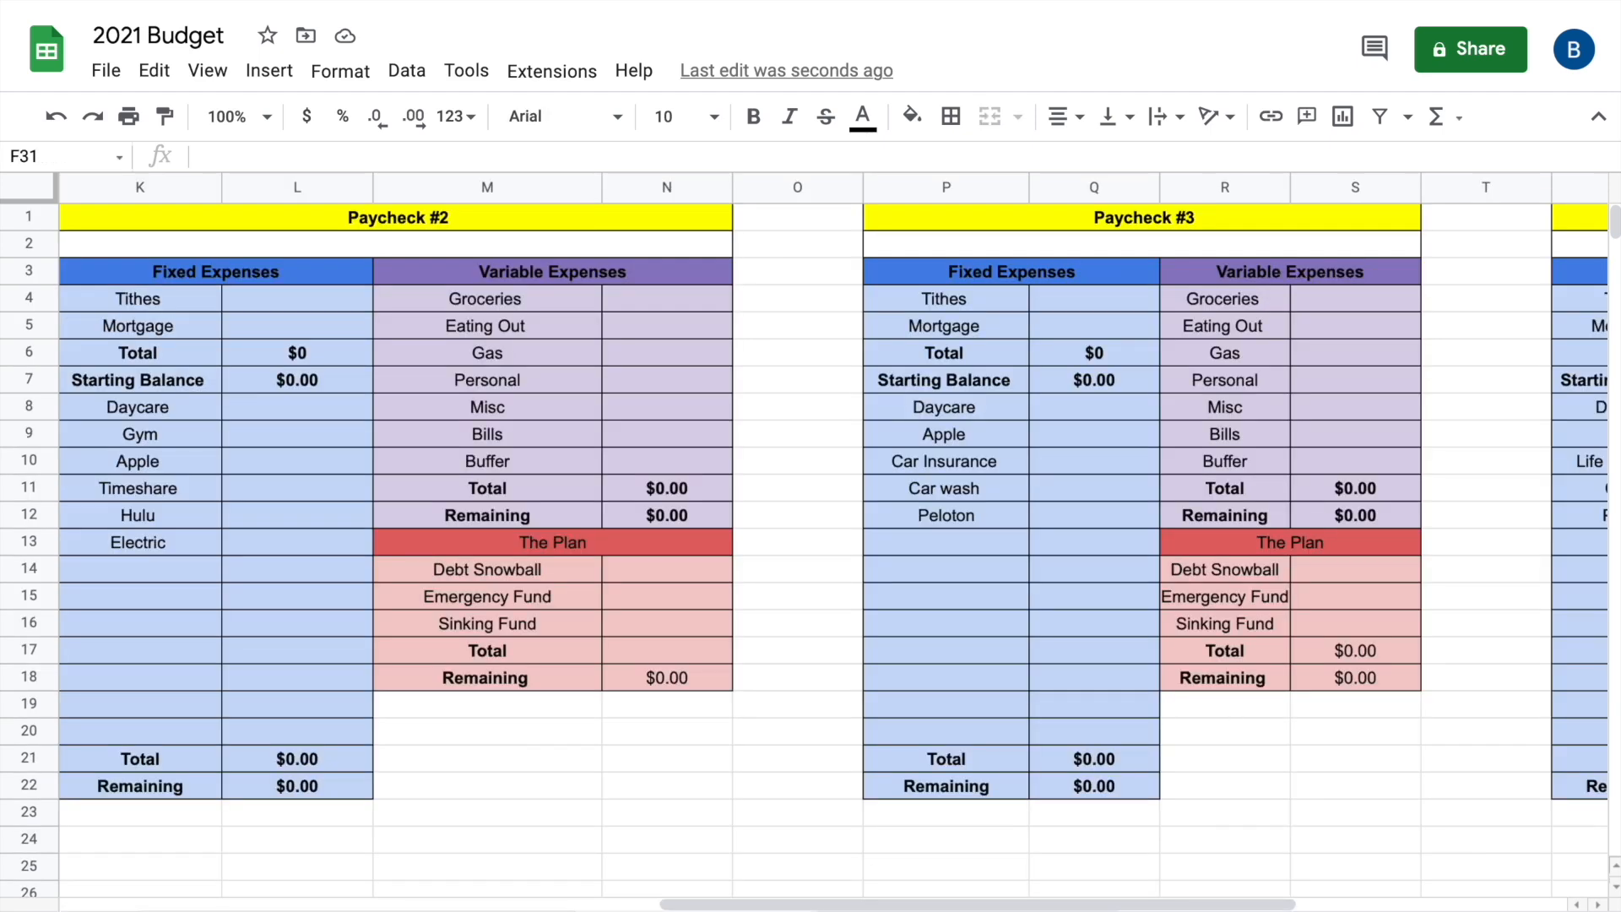
Replace the Starting Balance formula in Paycheck #4 with the amount 2,273.45
{"action": "left_click_drag", "start_coordinate": [756, 908], "coordinate": [1027, 907]}
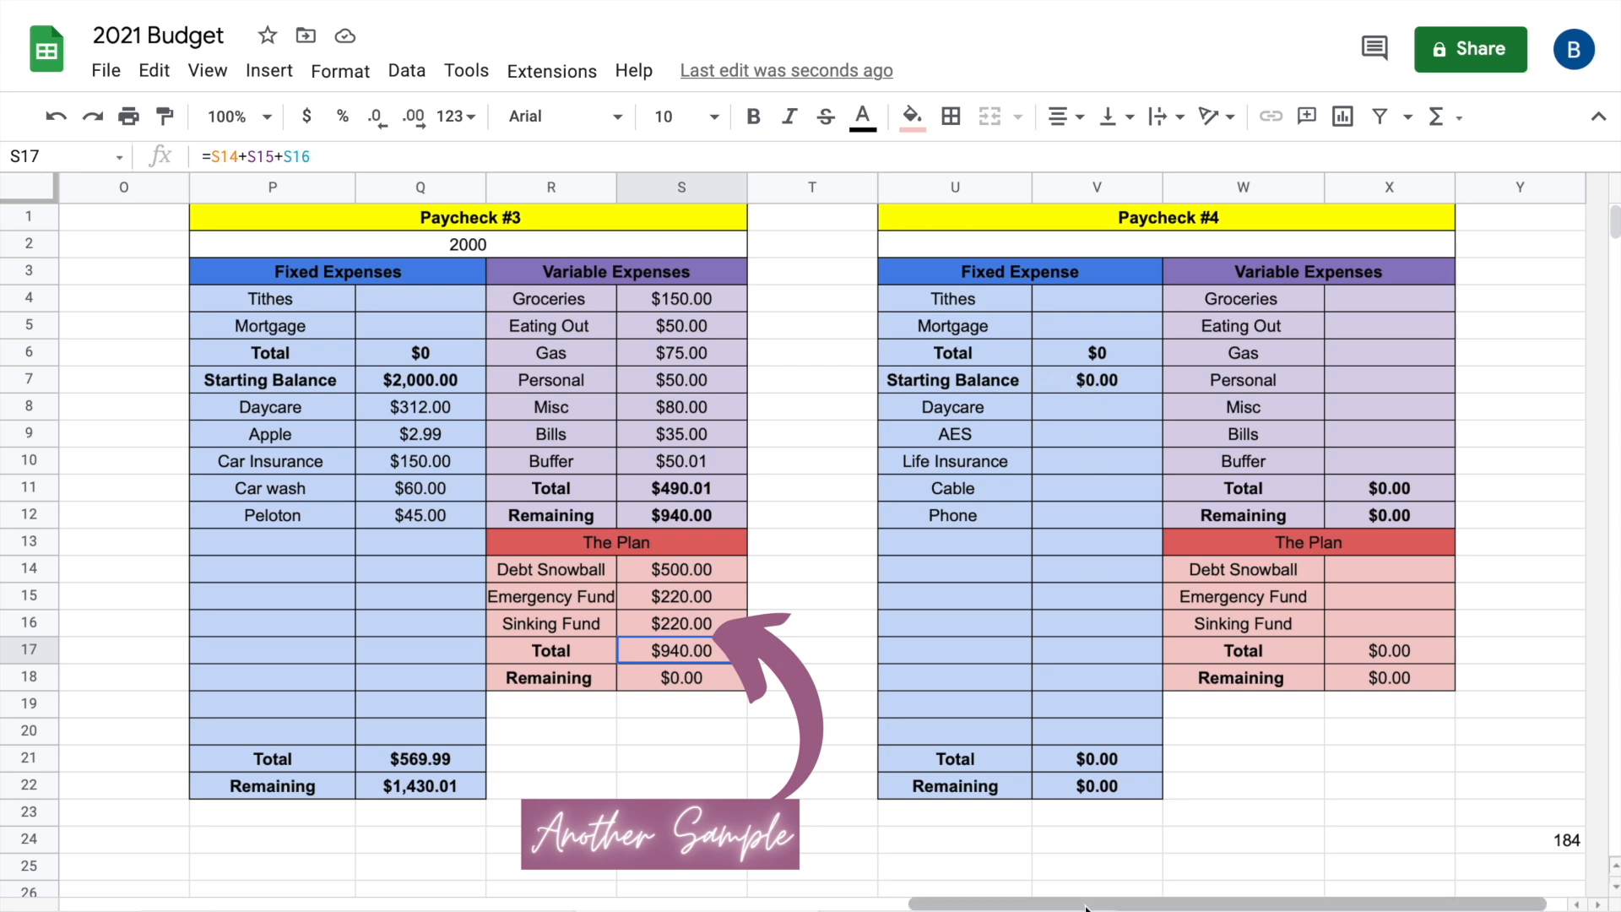
{"action": "double_click", "coordinate": [1089, 379]}
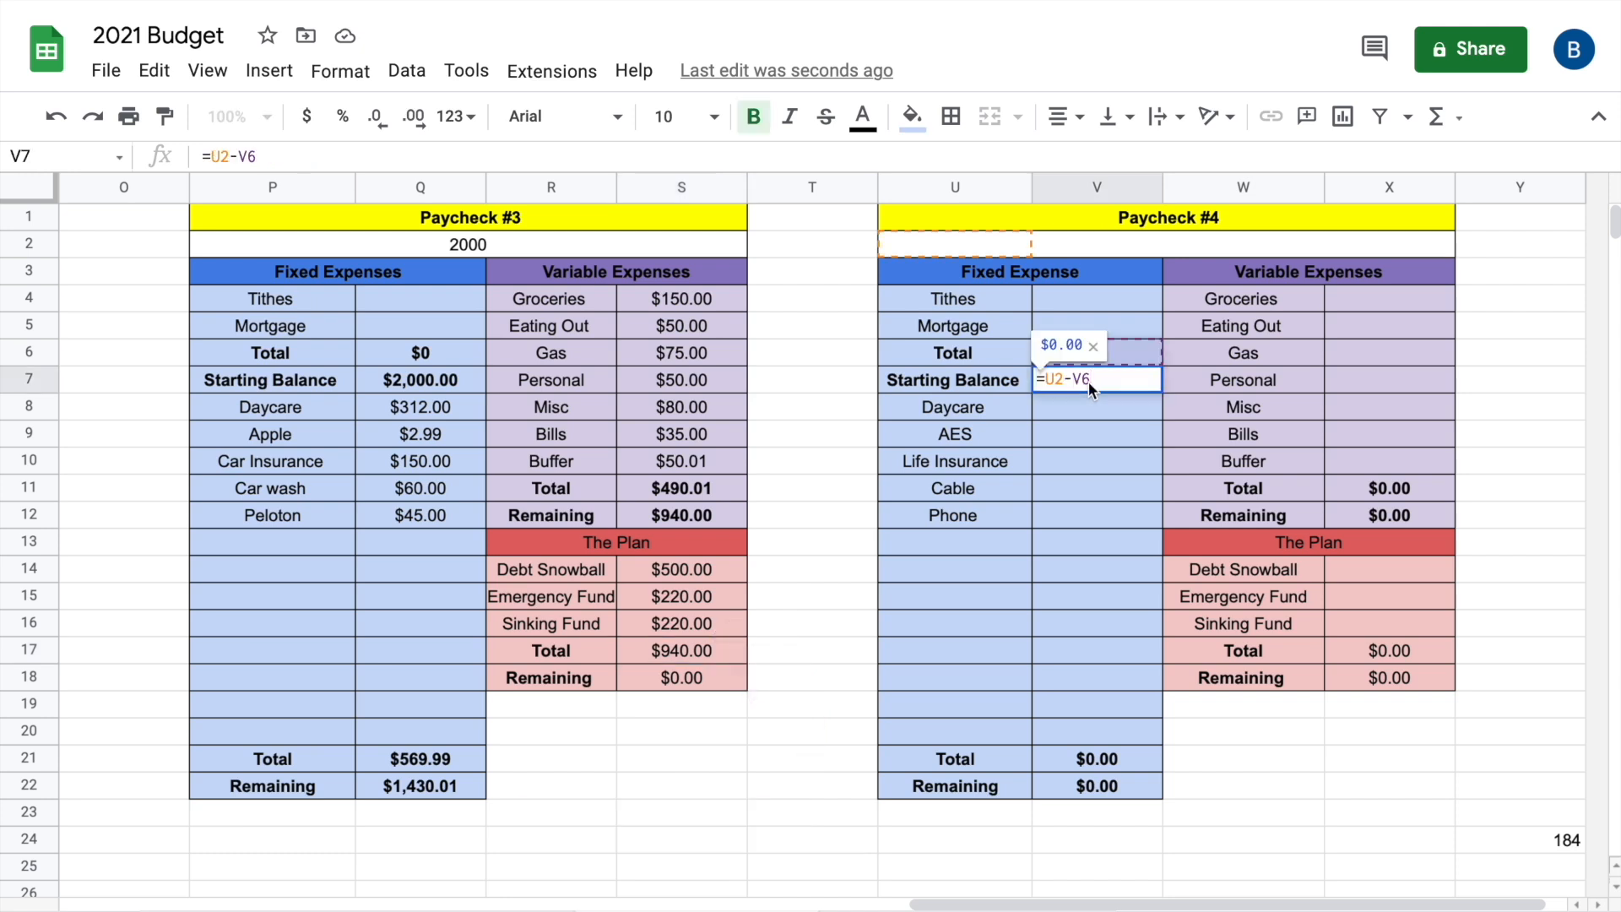
{"action": "key", "text": "BackSpace"}
{"action": "key", "text": "BackSpace"}
{"action": "key", "text": "BackSpace"}
{"action": "key", "text": "BackSpace"}
{"action": "key", "text": "BackSpace"}
{"action": "key", "text": "BackSpace"}
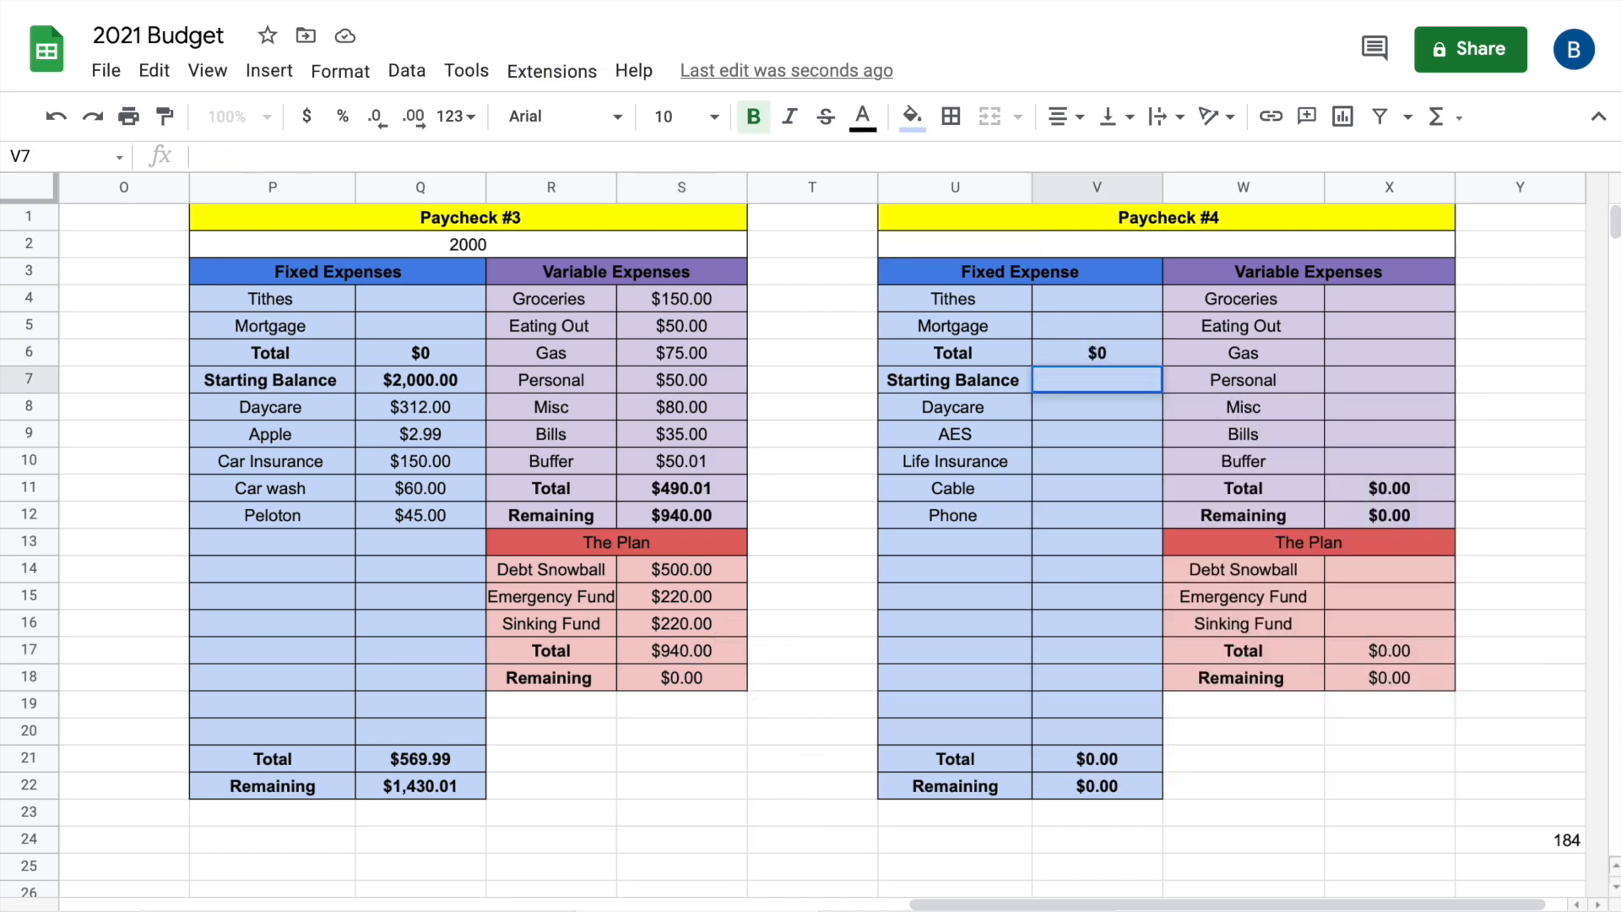
{"action": "type", "text": "2,"}
{"action": "type", "text": "273.45"}
{"action": "key", "text": "Return"}
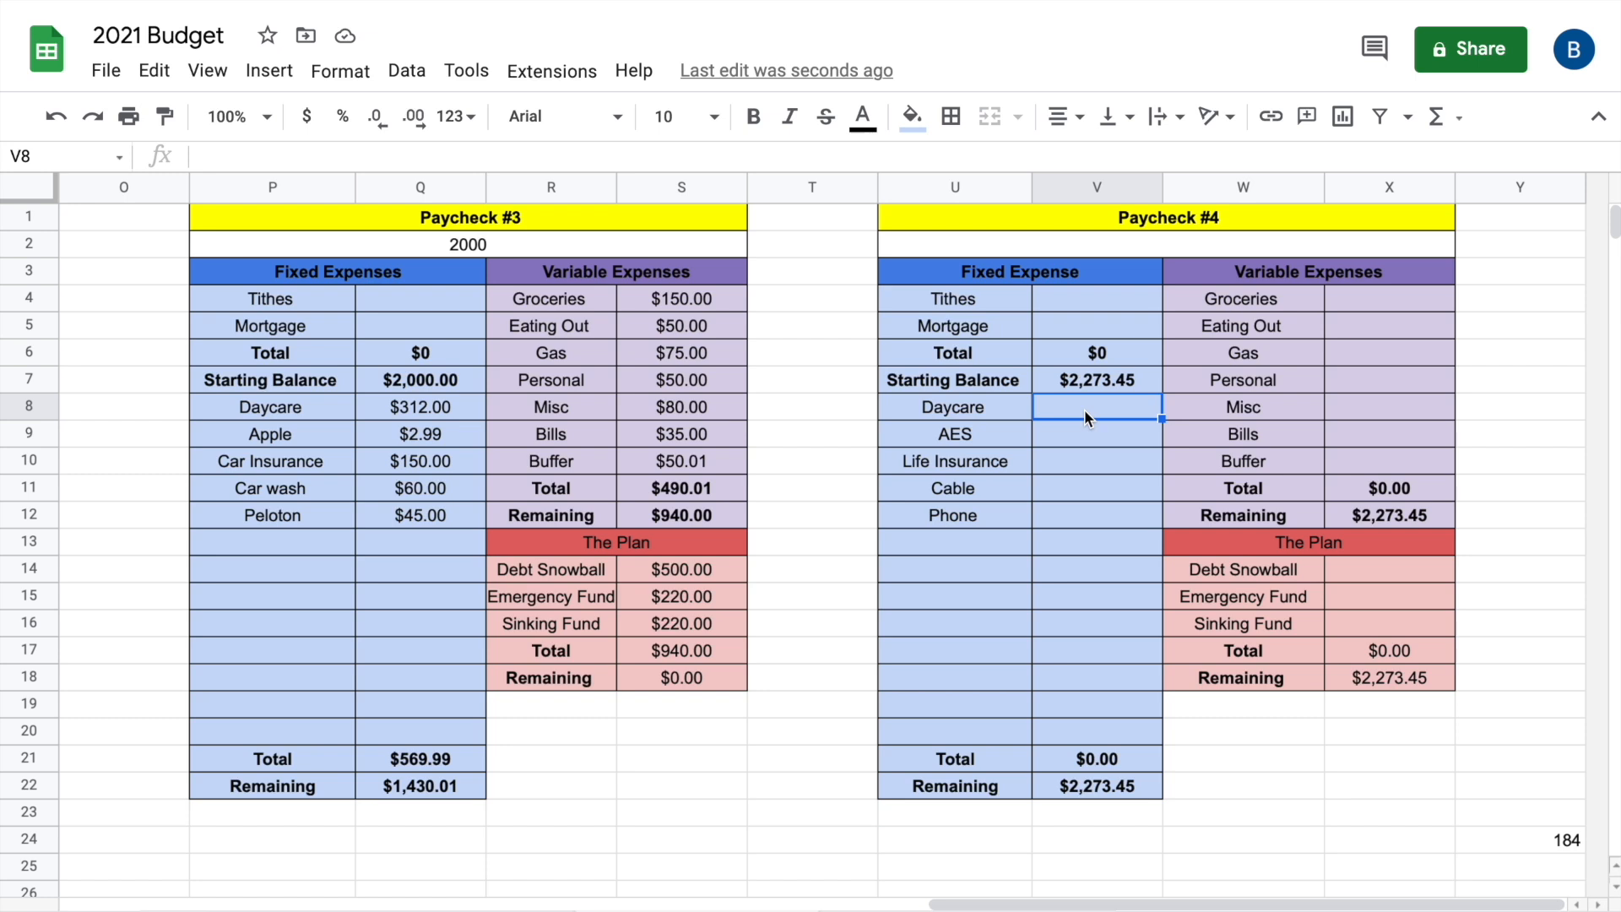
Enter Paycheck #4's fixed expenses for Daycare as 312.00 and AES as 169.00
{"action": "type", "text": "312.00"}
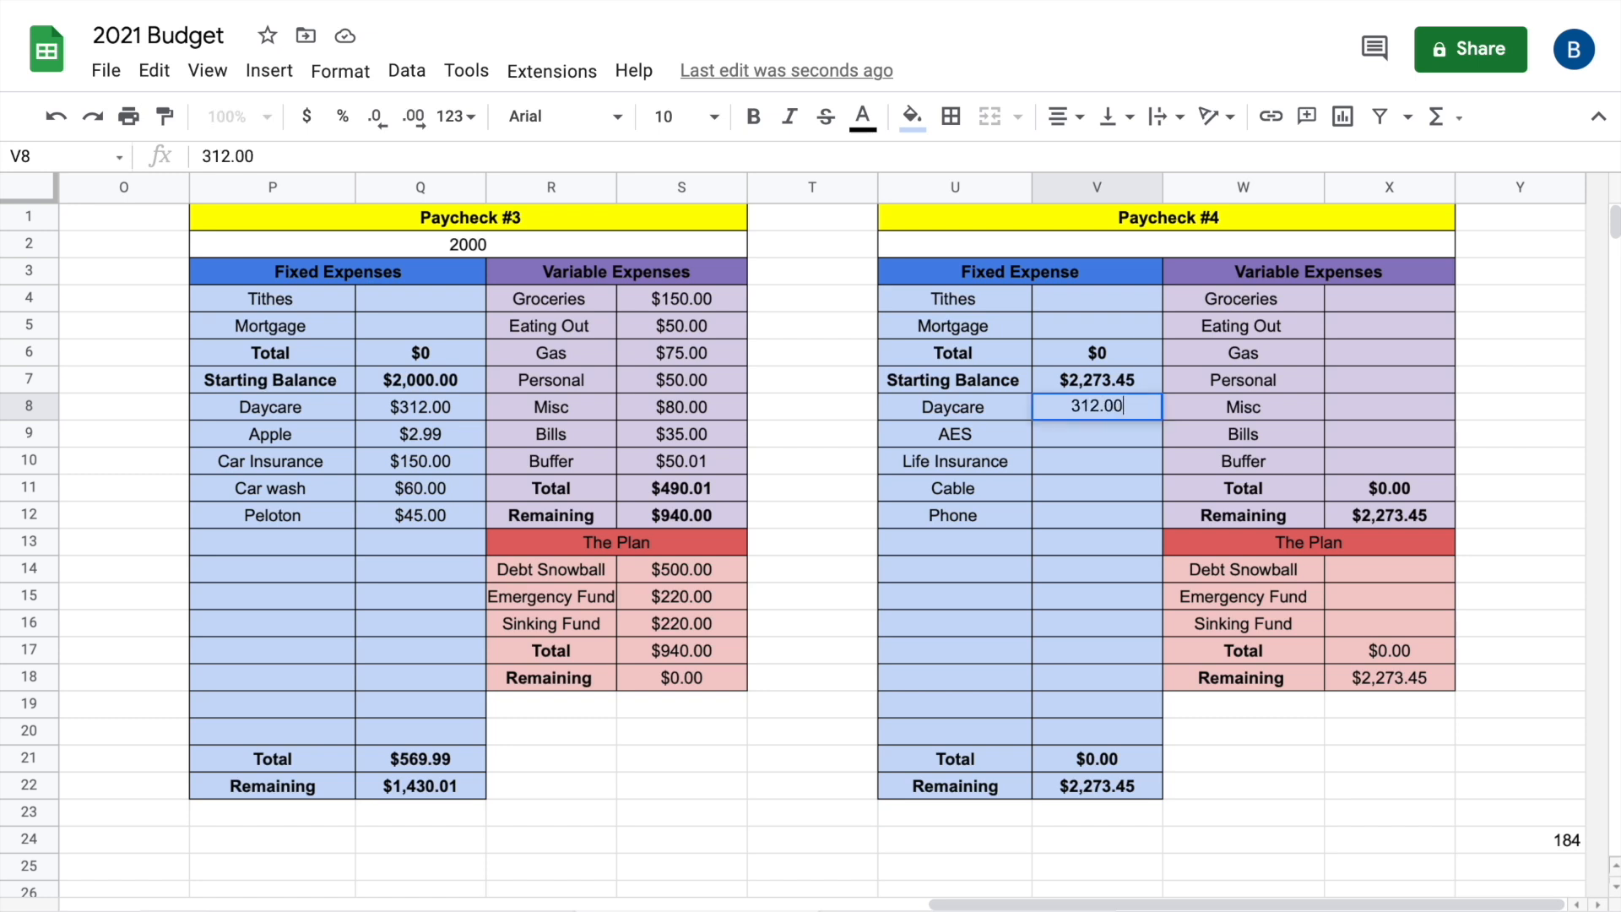
{"action": "key", "text": "Return"}
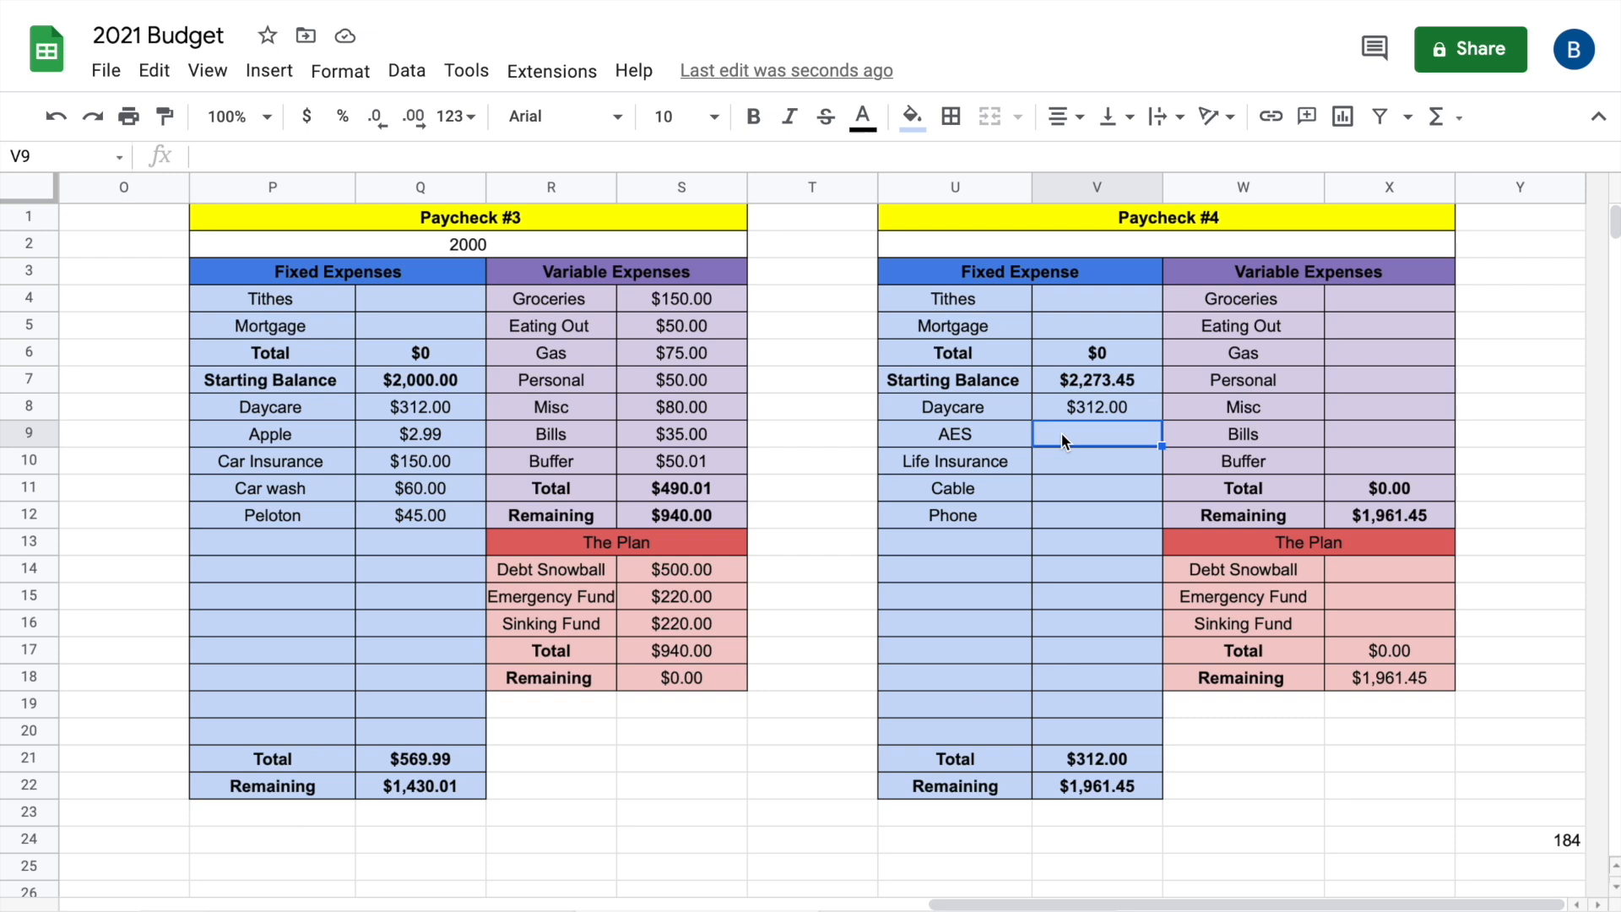
{"action": "type", "text": "169"}
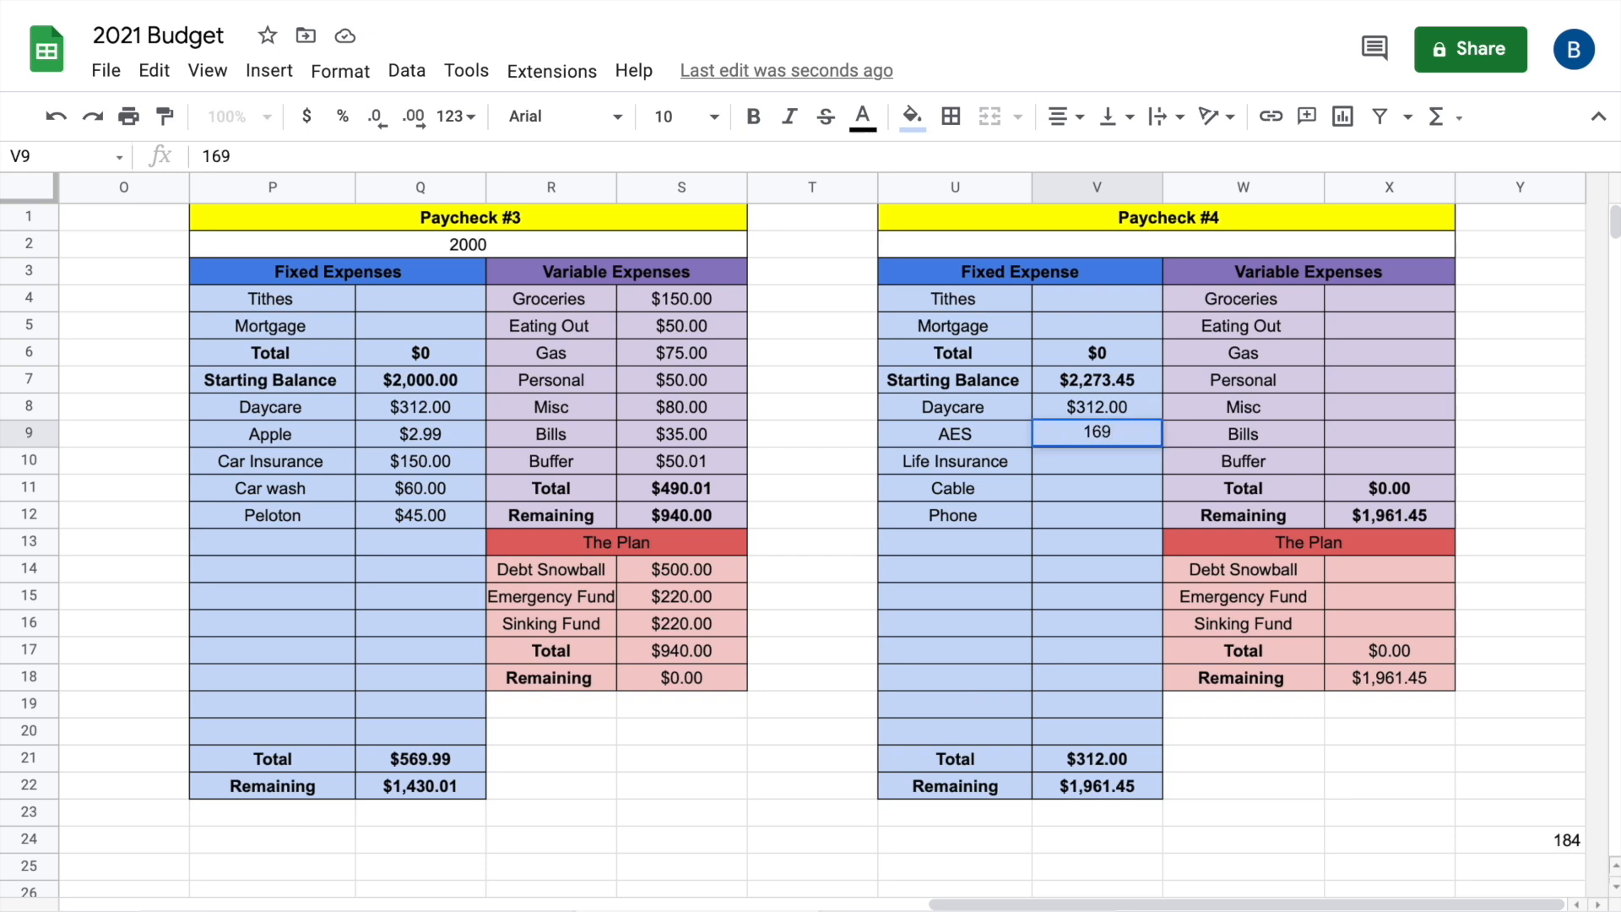
{"action": "type", "text": ".00"}
{"action": "key", "text": "Return"}
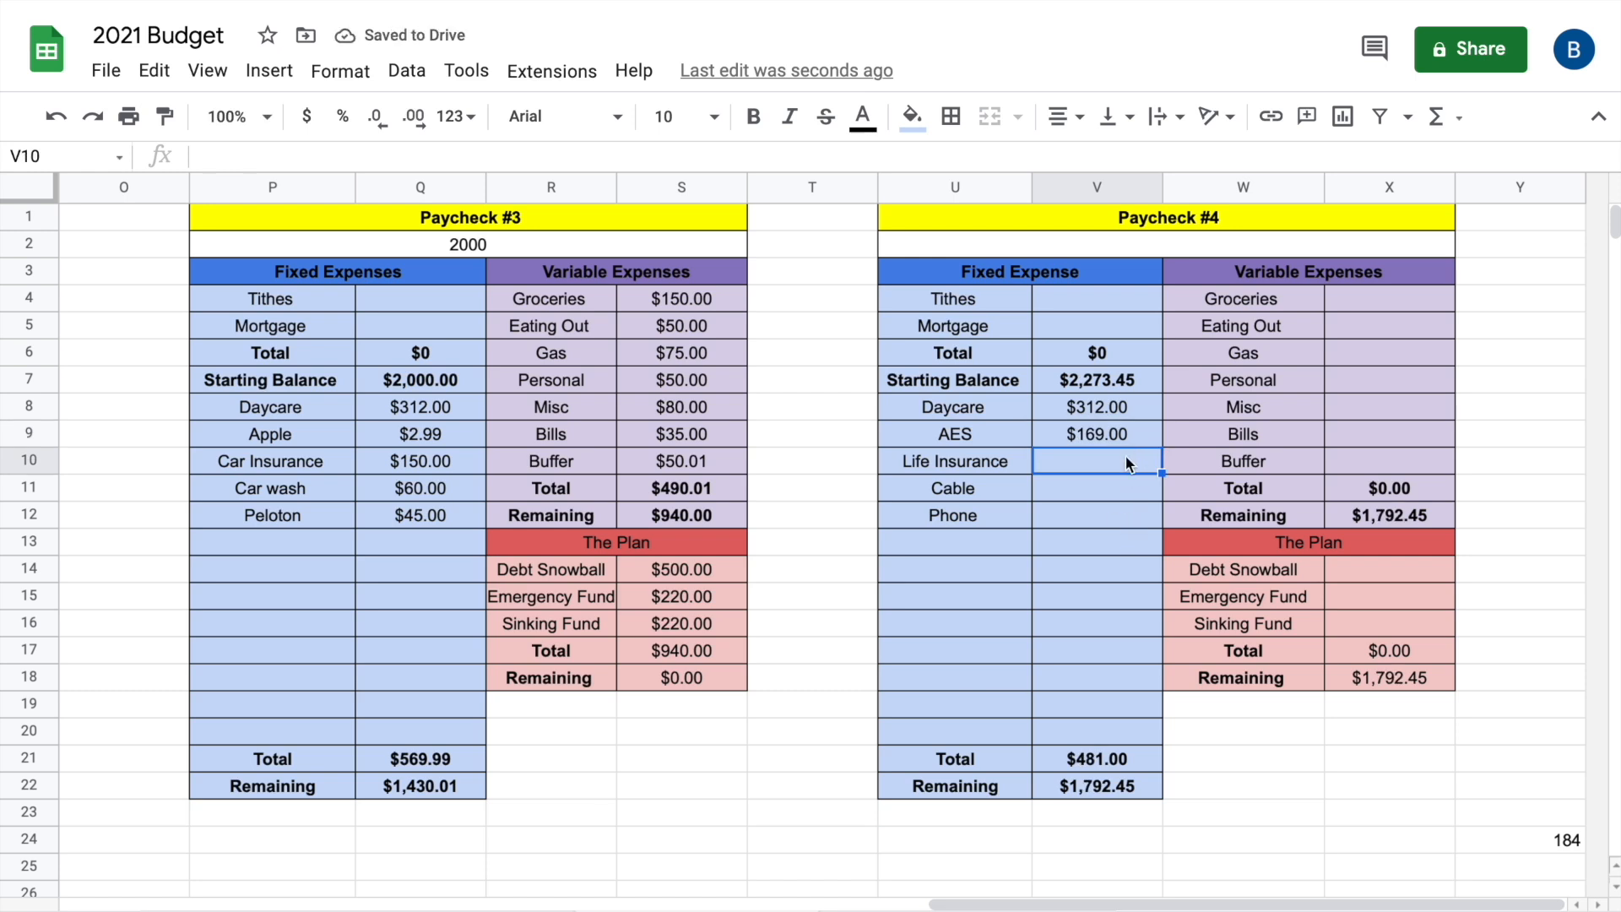
Enter Paycheck #4's fixed expenses for Life Insurance as 139.19 and Cable as 266.90
{"action": "type", "text": "139.19"}
{"action": "key", "text": "Return"}
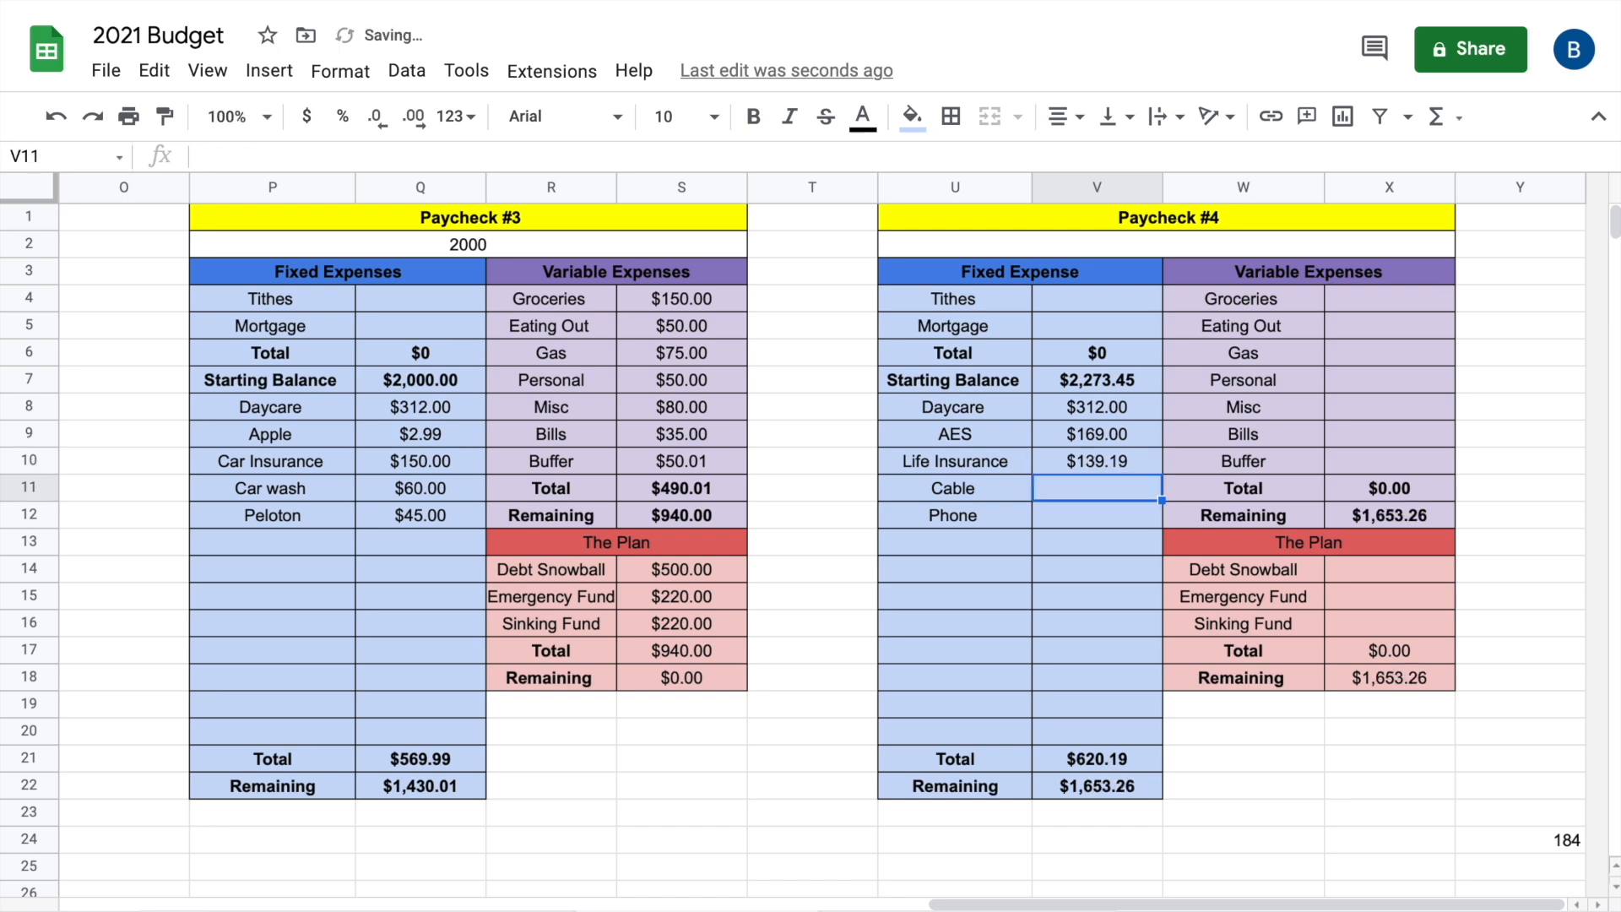
{"action": "type", "text": "2"}
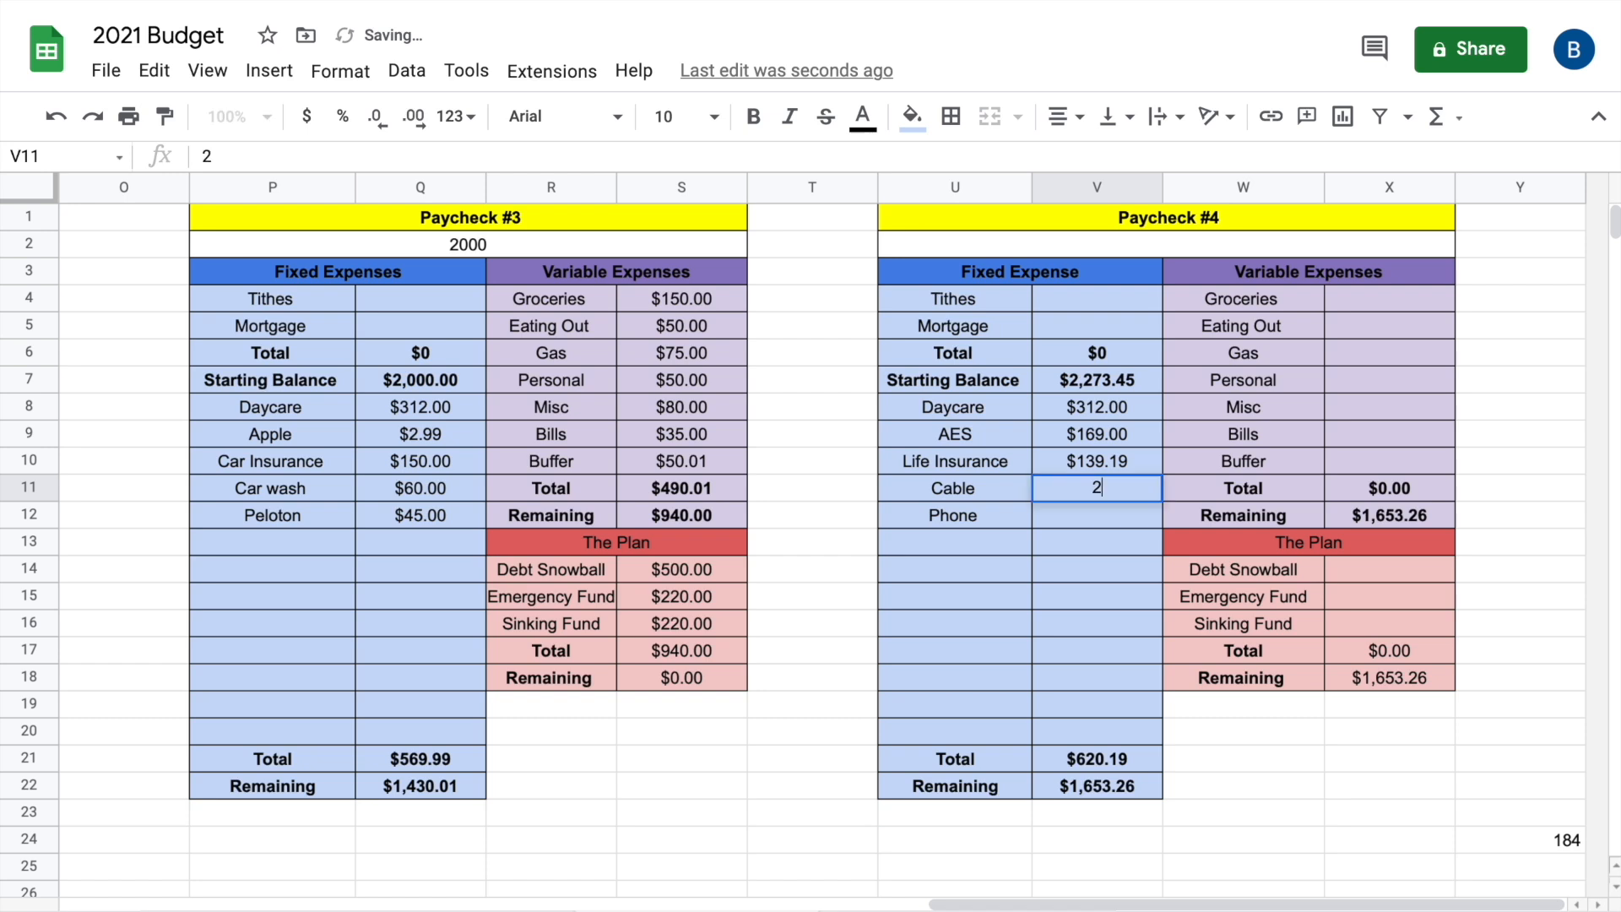
{"action": "type", "text": "66.90"}
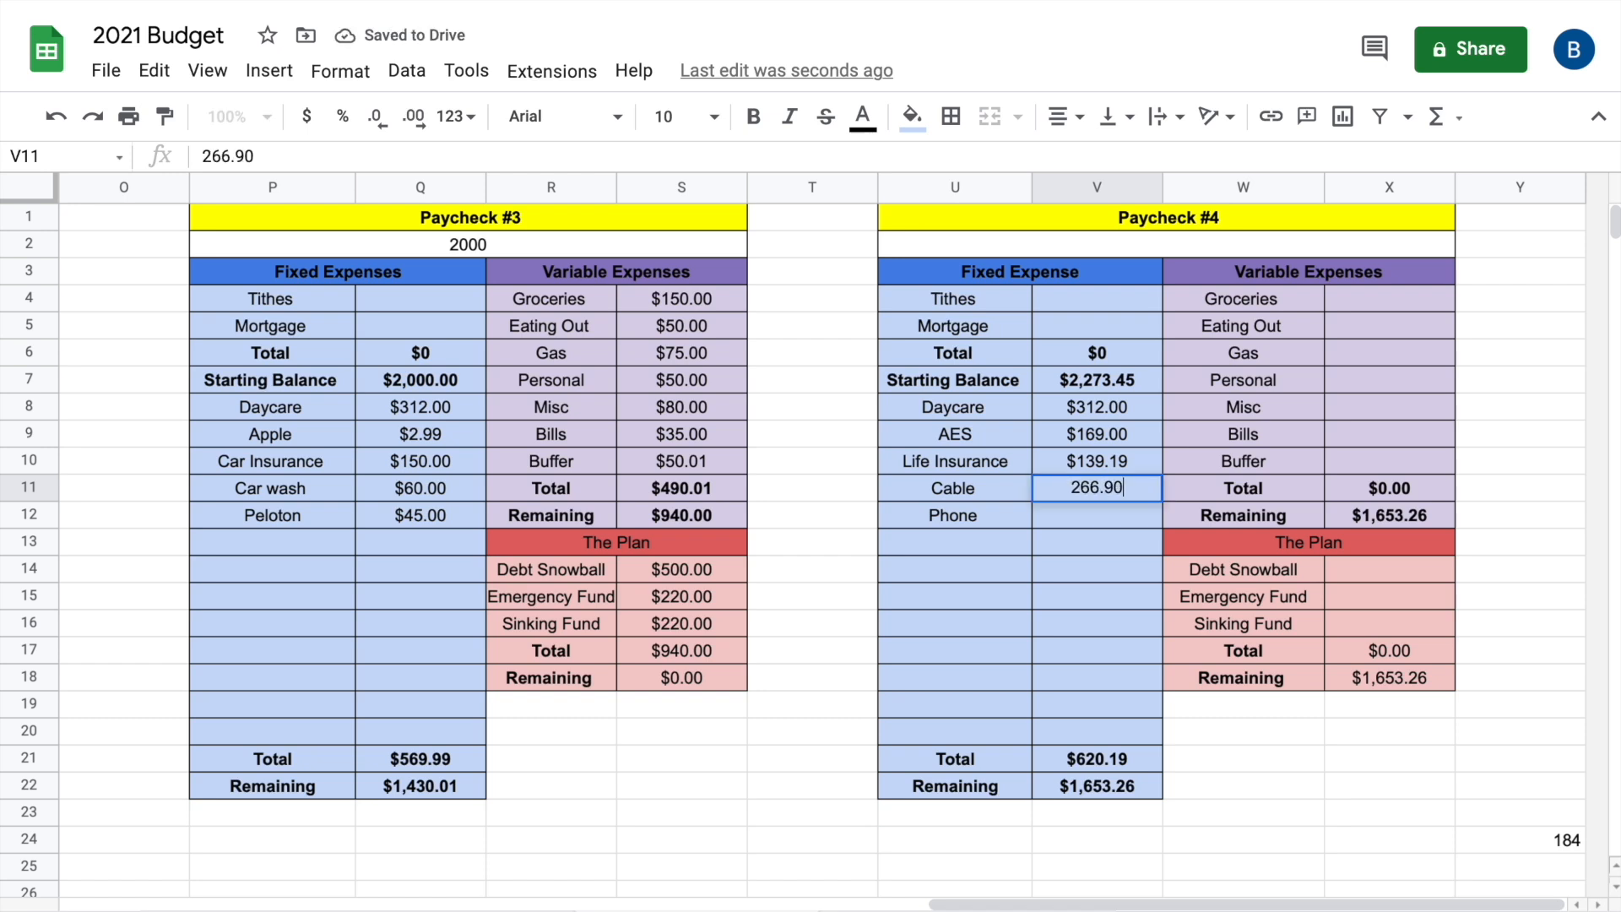
{"action": "key", "text": "Return"}
Enter 85.74 for the Phone fixed expense in Paycheck #4
{"action": "type", "text": "85.7"}
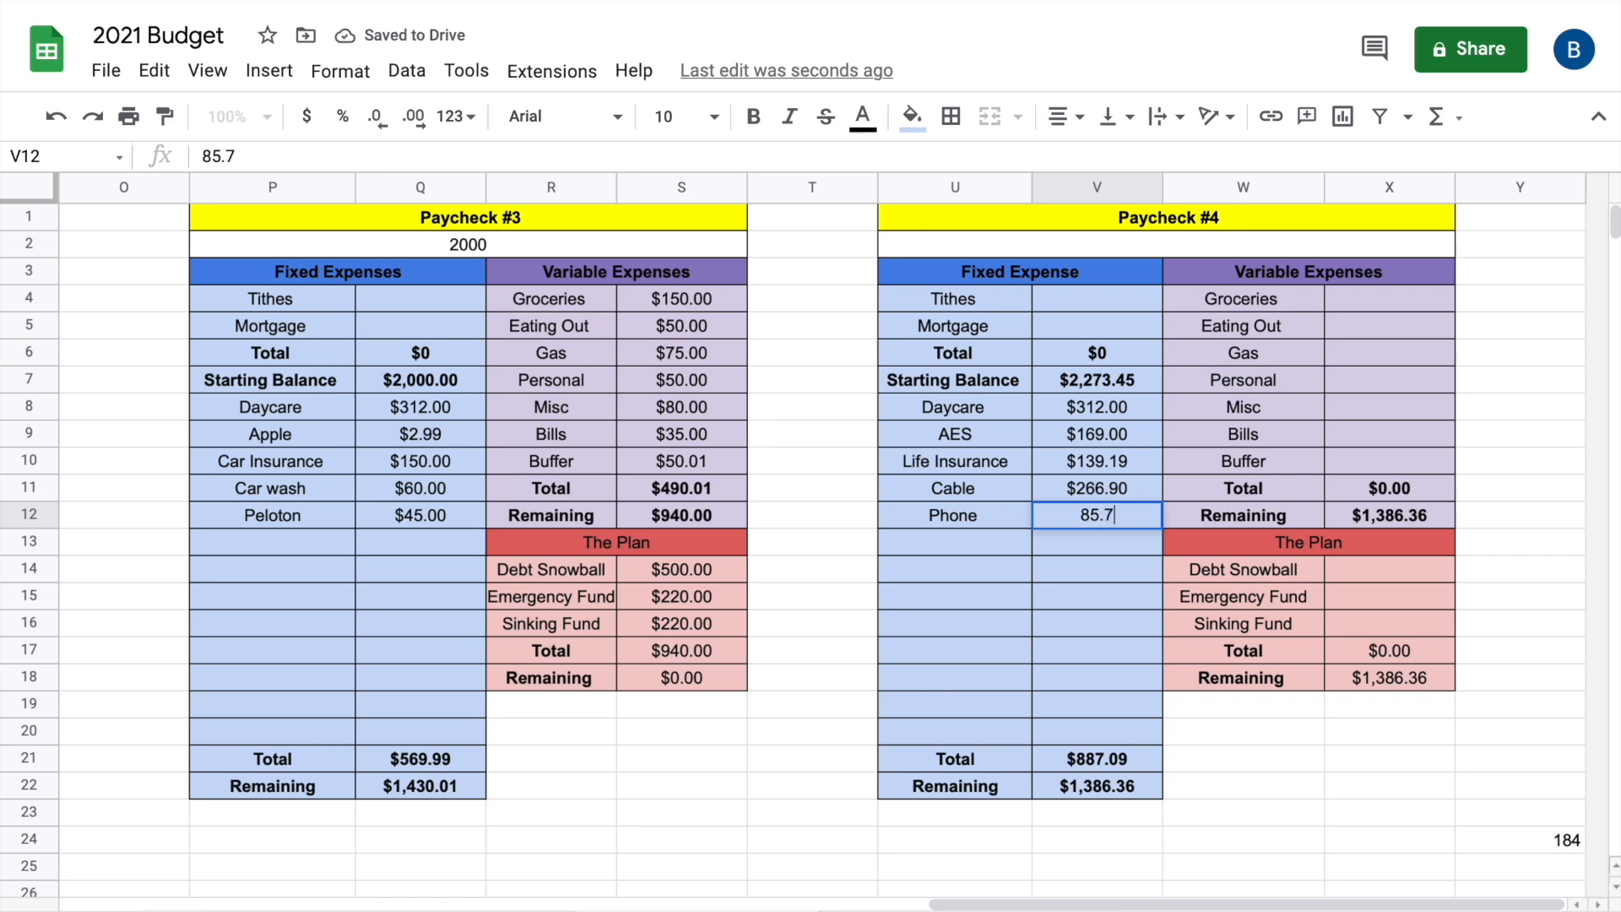
{"action": "type", "text": "4"}
{"action": "key", "text": "Return"}
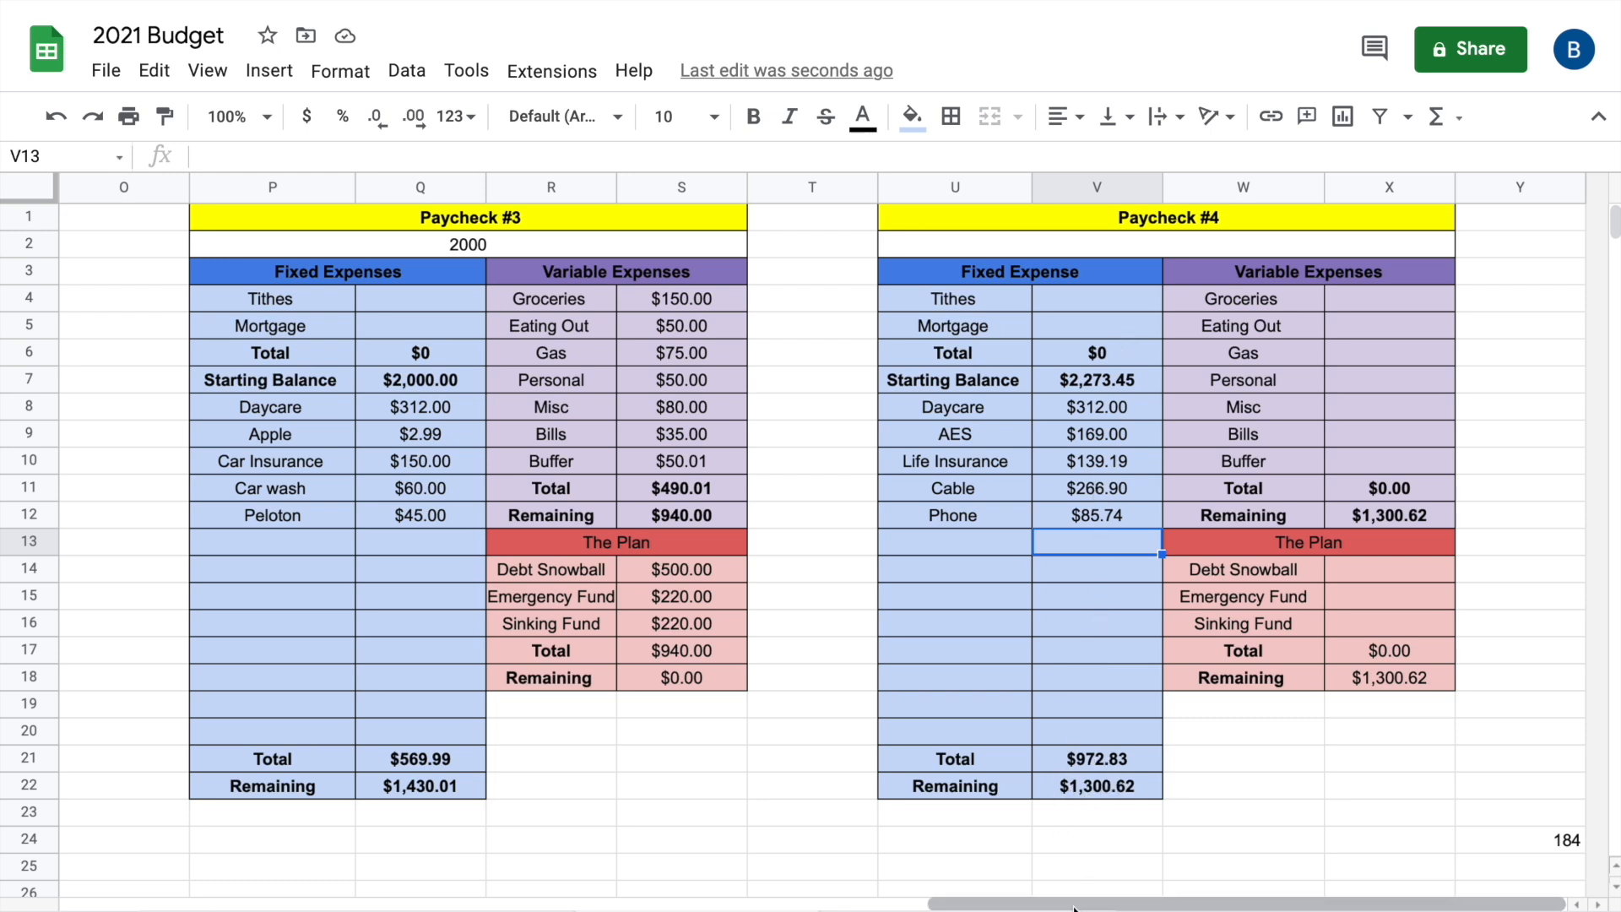
Enter 125 for Groceries under Paycheck #4's variable expenses
{"action": "double_click", "coordinate": [1366, 302]}
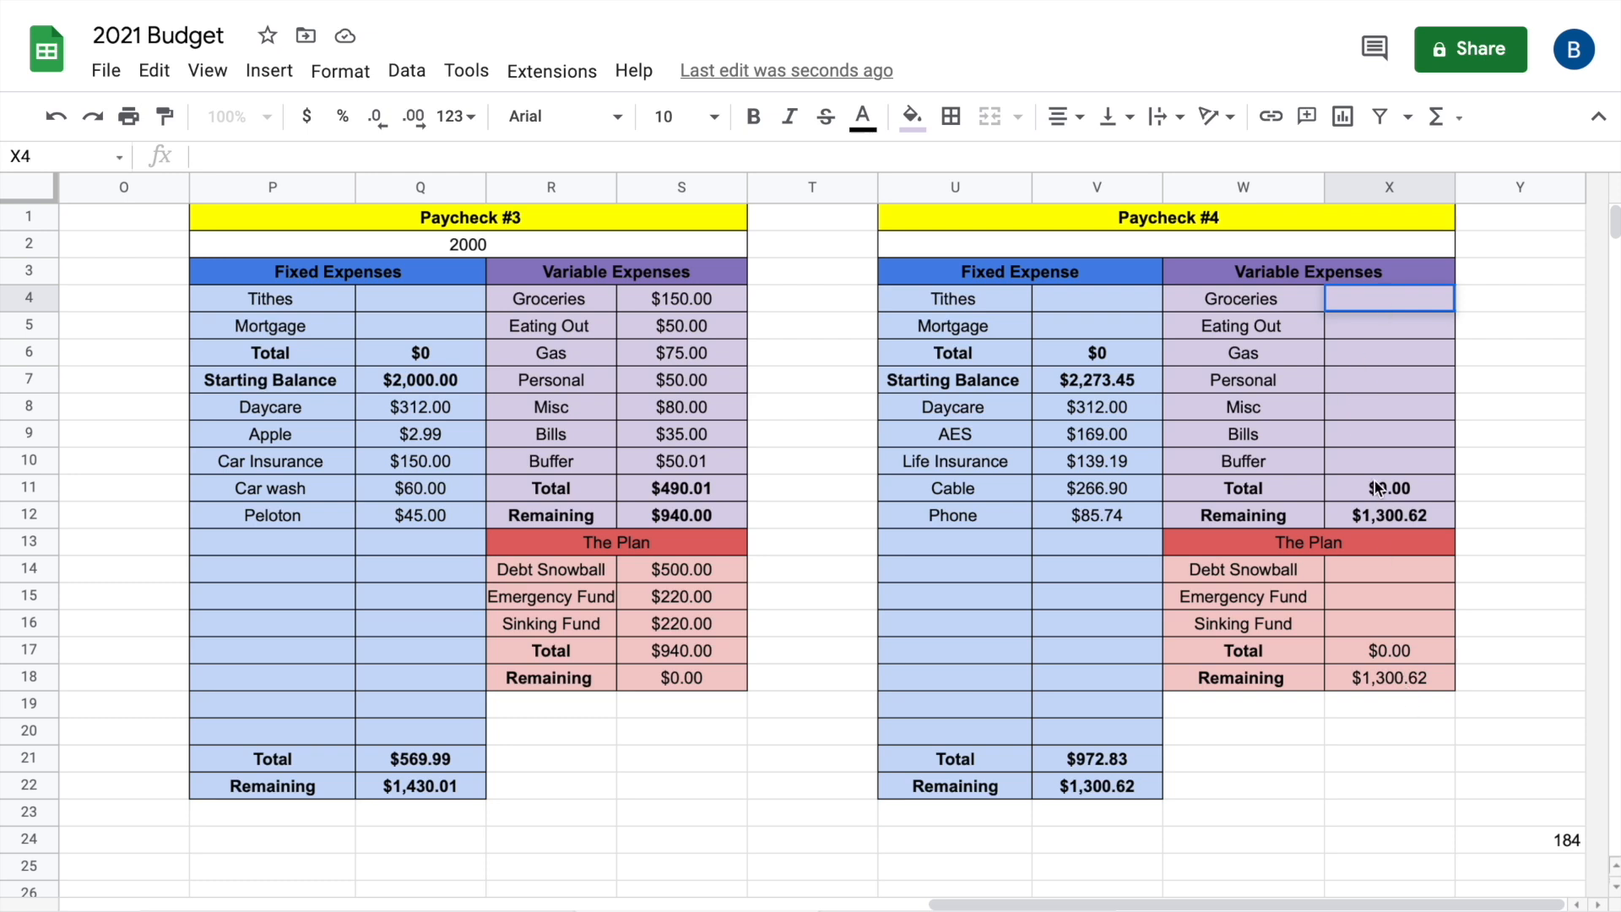
{"action": "type", "text": "125"}
{"action": "key", "text": "Return"}
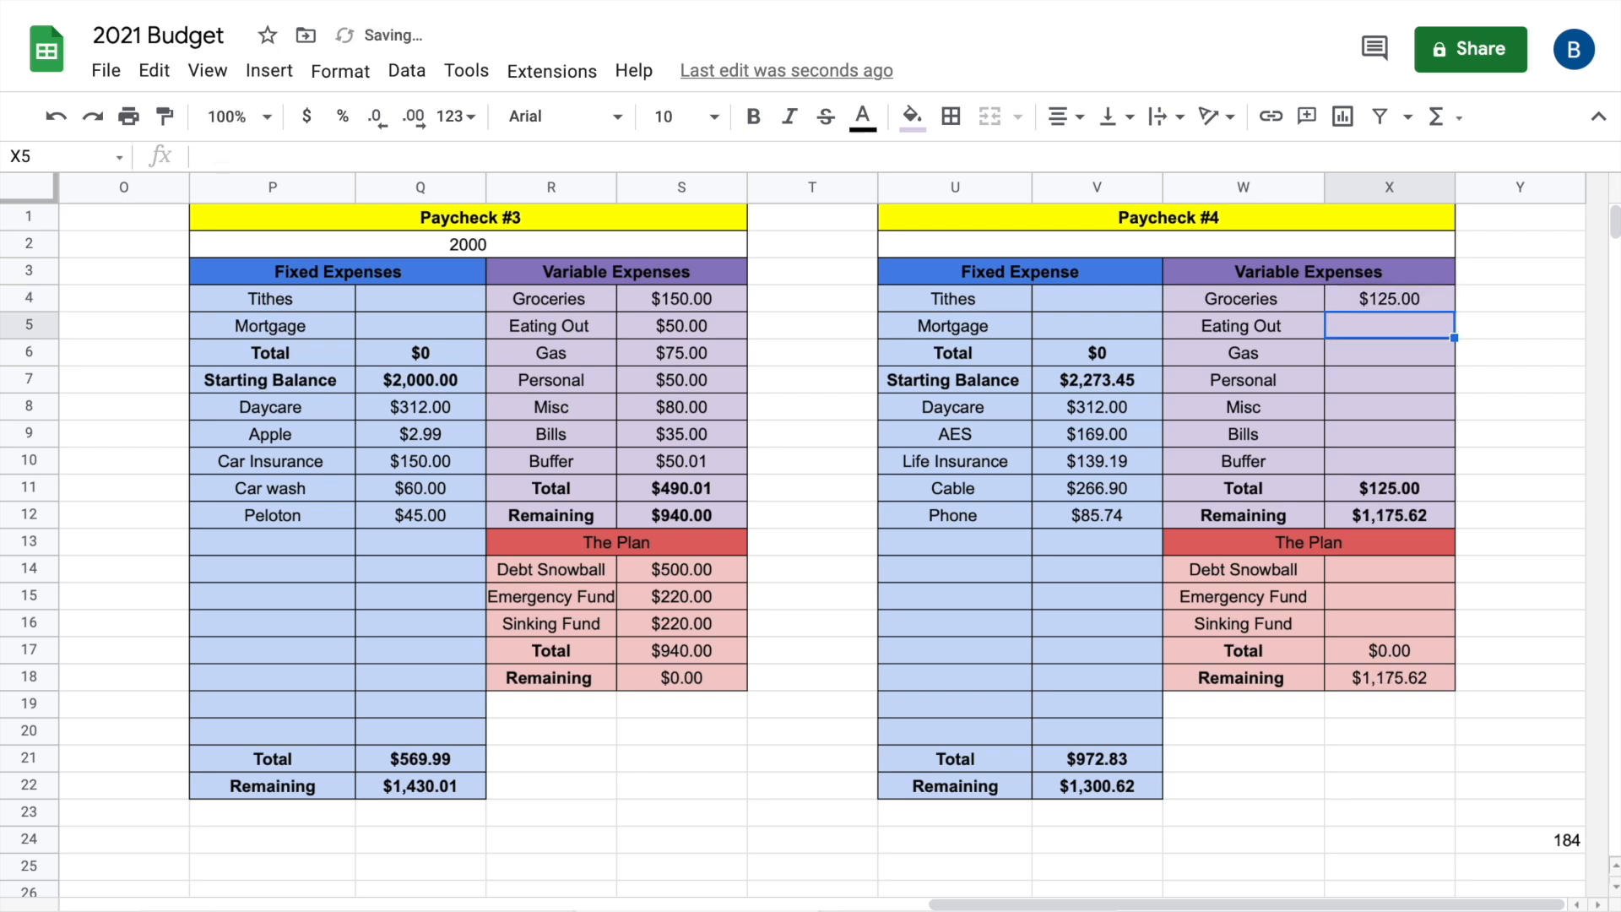
Enter Paycheck #4's variable expenses for Eating Out as 50, Gas as 100 and Personal as 50
{"action": "type", "text": "50"}
{"action": "key", "text": "Return"}
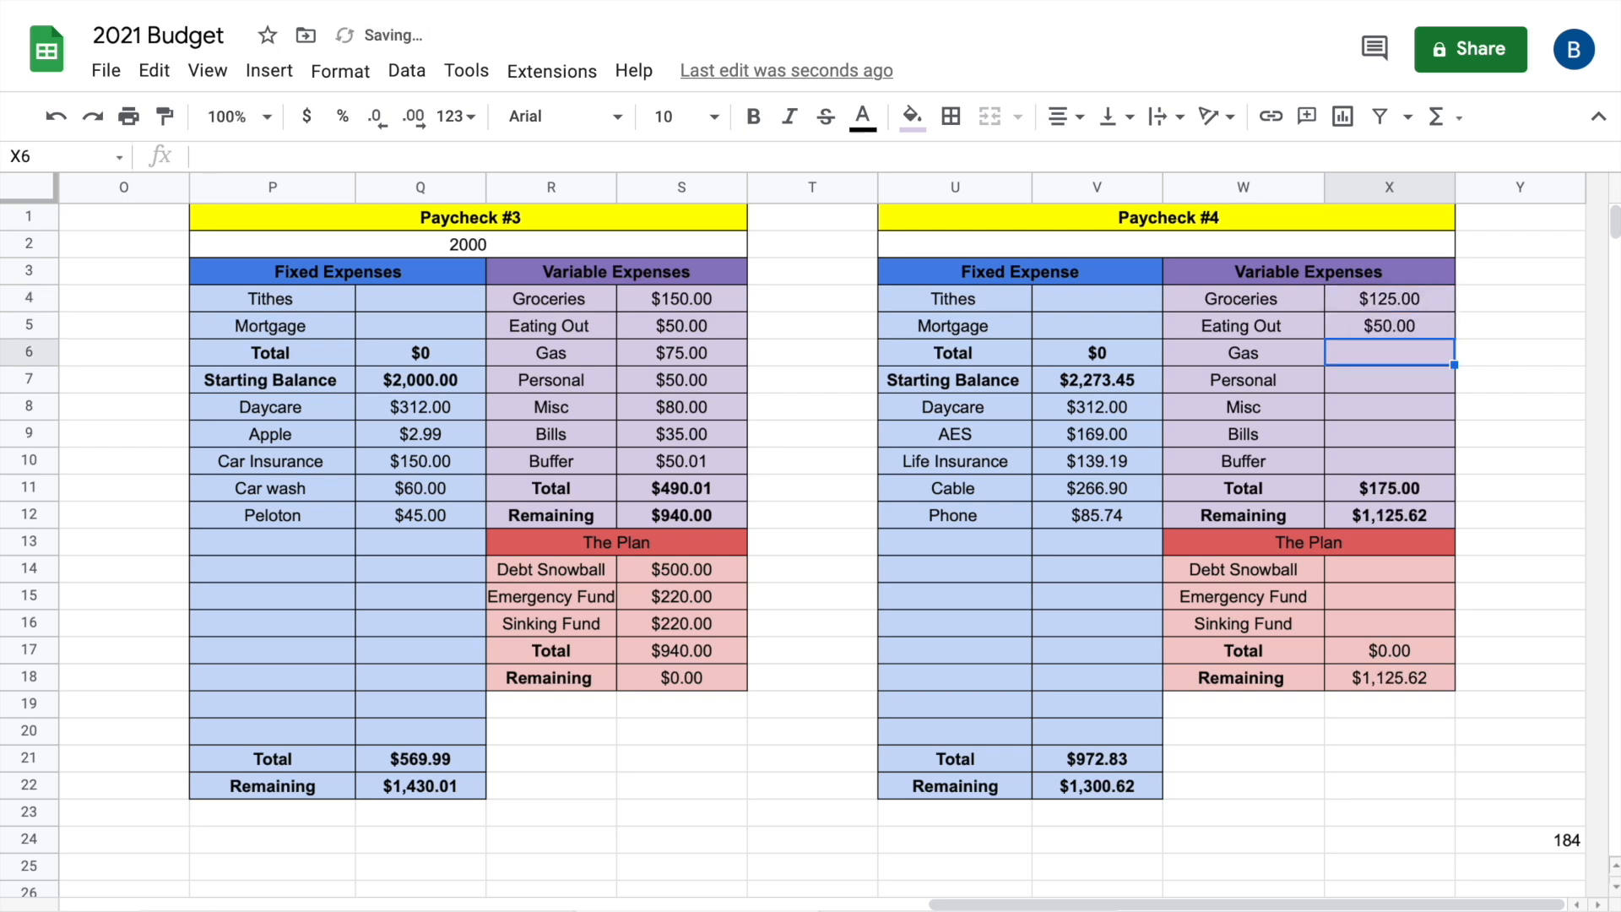
{"action": "type", "text": "100"}
{"action": "key", "text": "Return"}
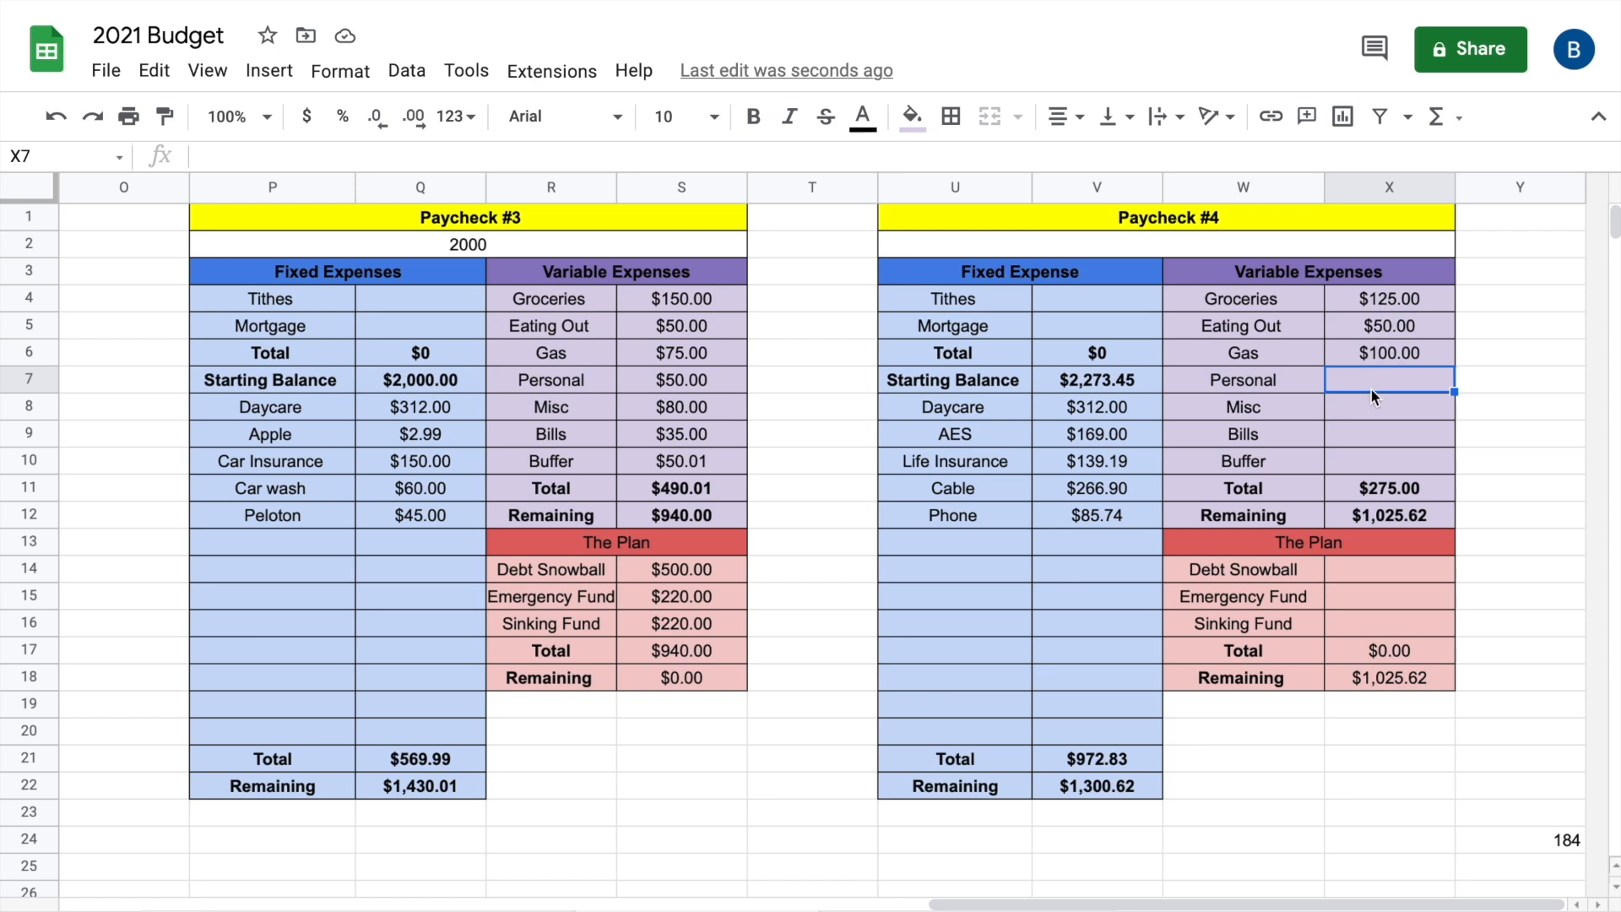
{"action": "type", "text": "50"}
{"action": "key", "text": "Return"}
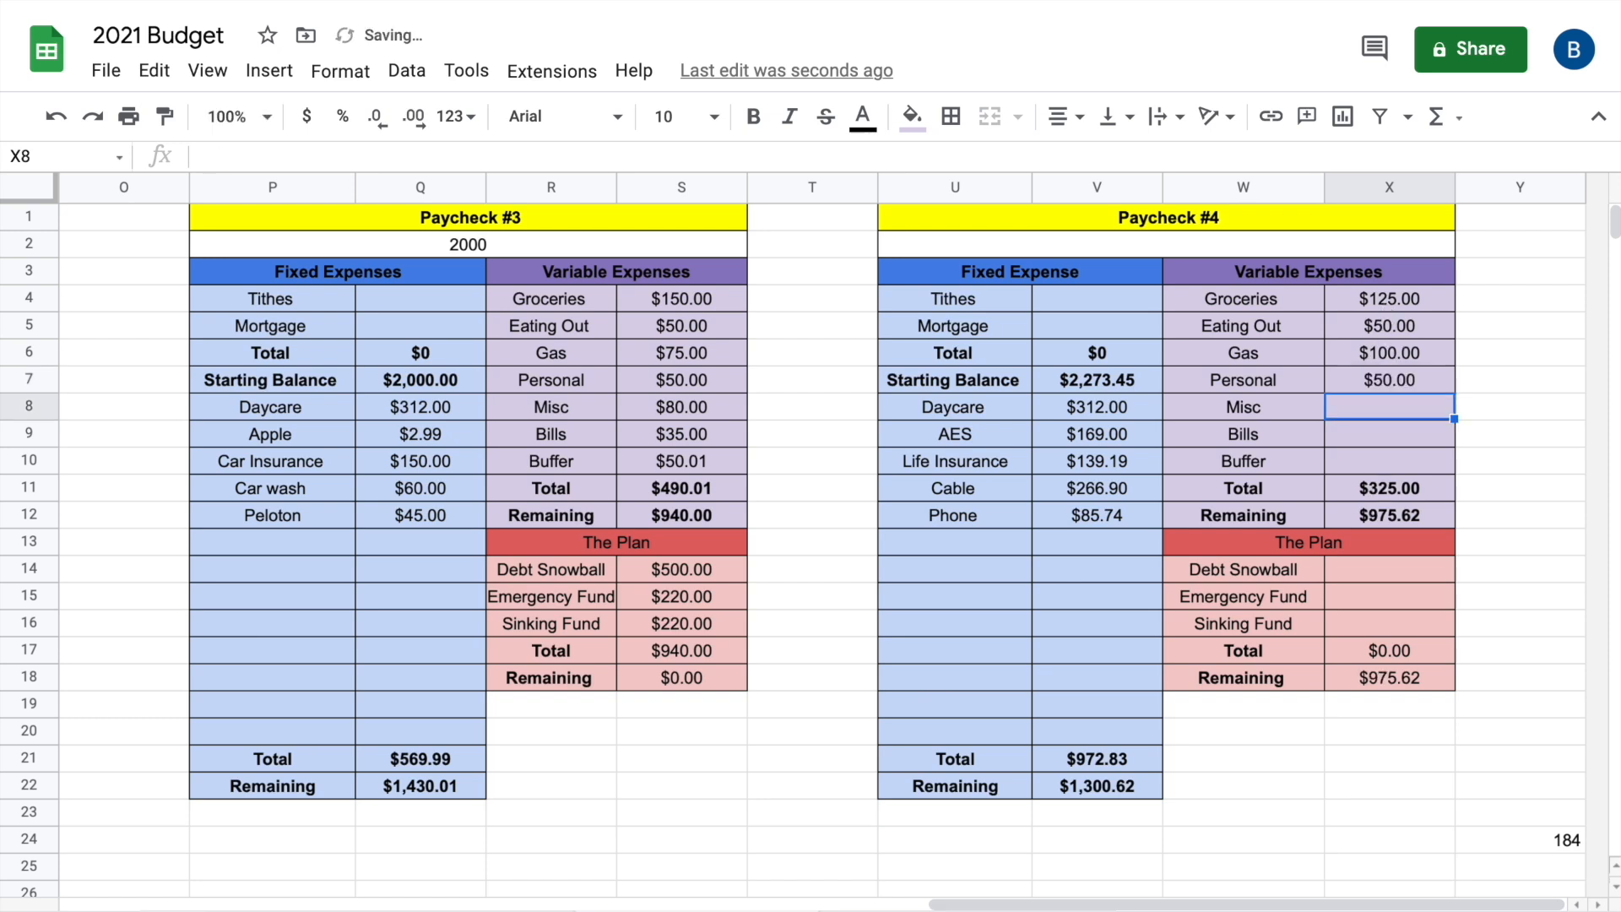
Enter Paycheck #4's variable expenses for Misc as 30, Bills as 0 and Buffer as 50.62
{"action": "type", "text": "30"}
{"action": "key", "text": "Return"}
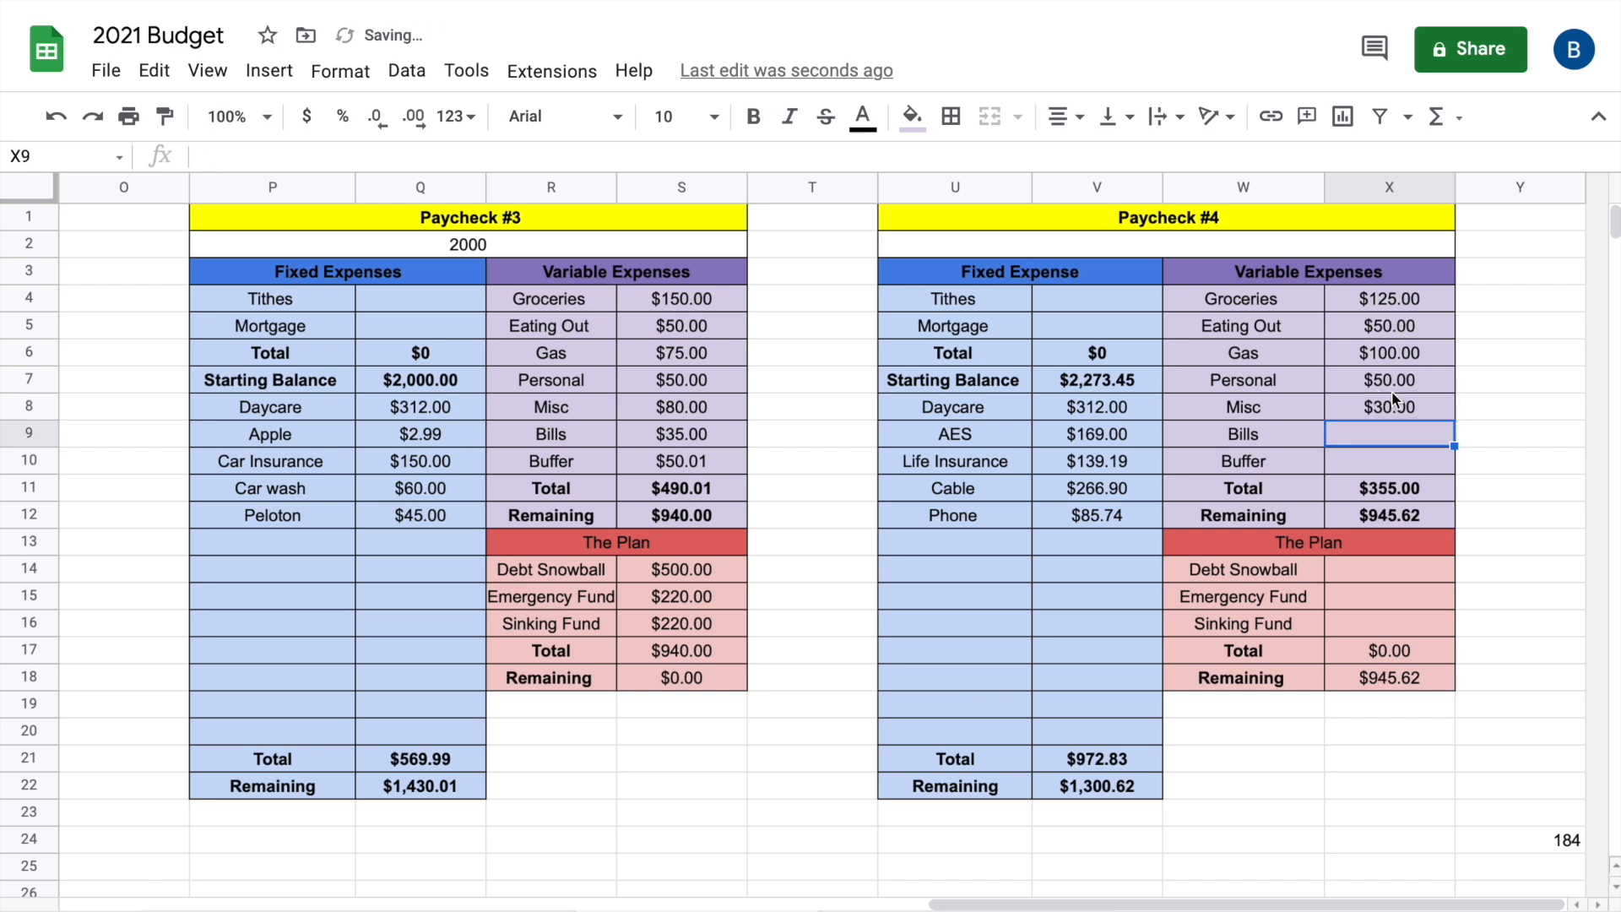
{"action": "type", "text": "0"}
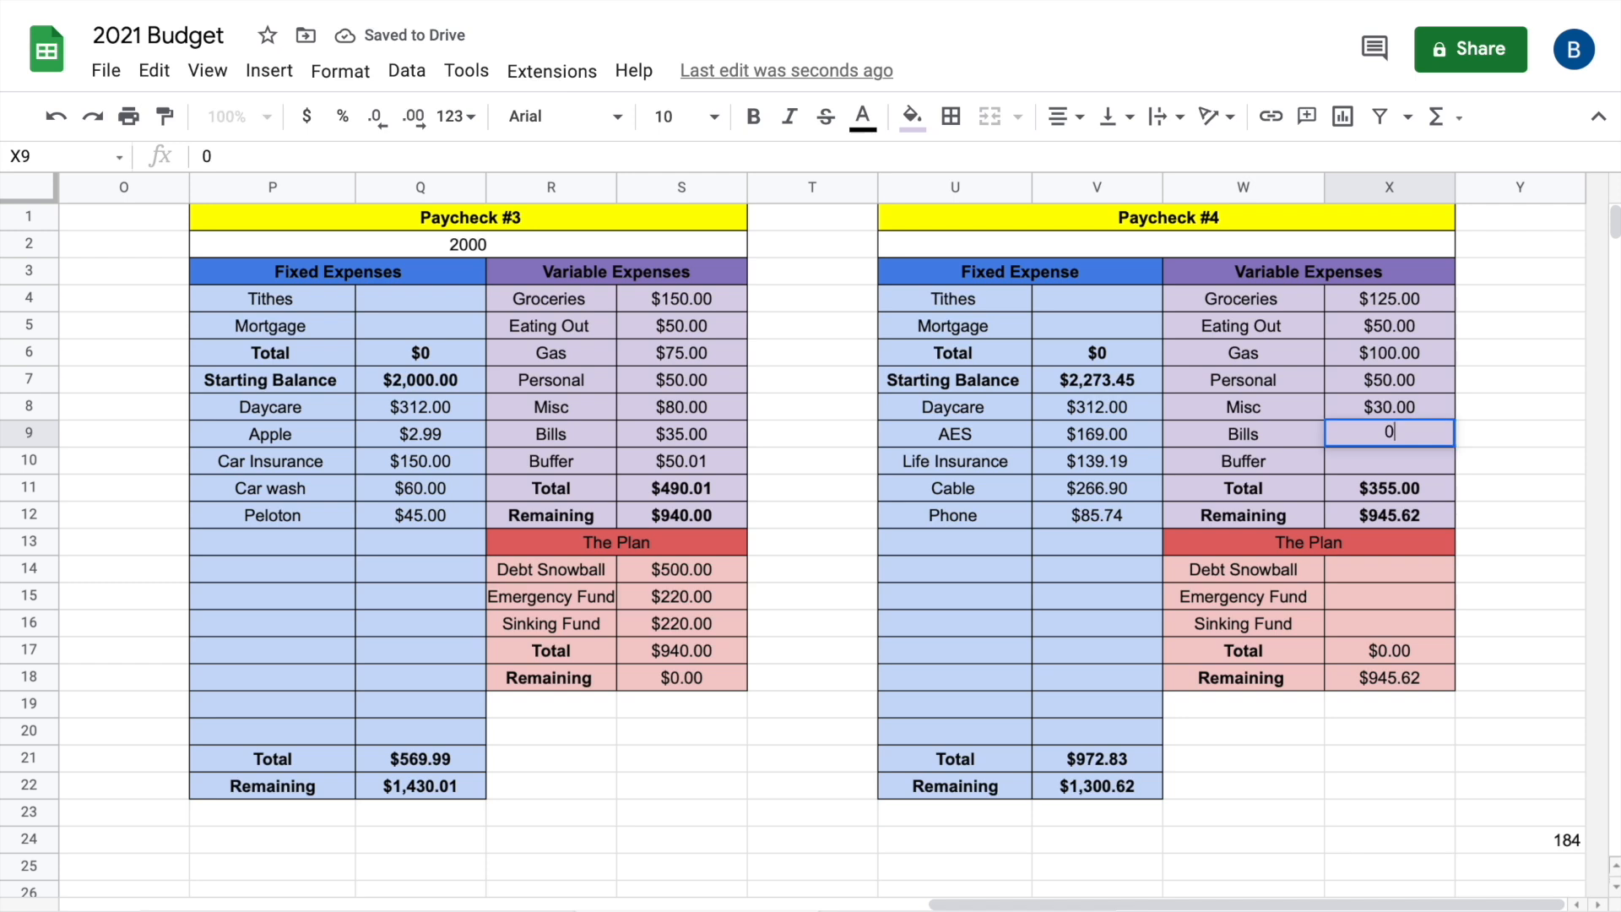
{"action": "key", "text": "Return"}
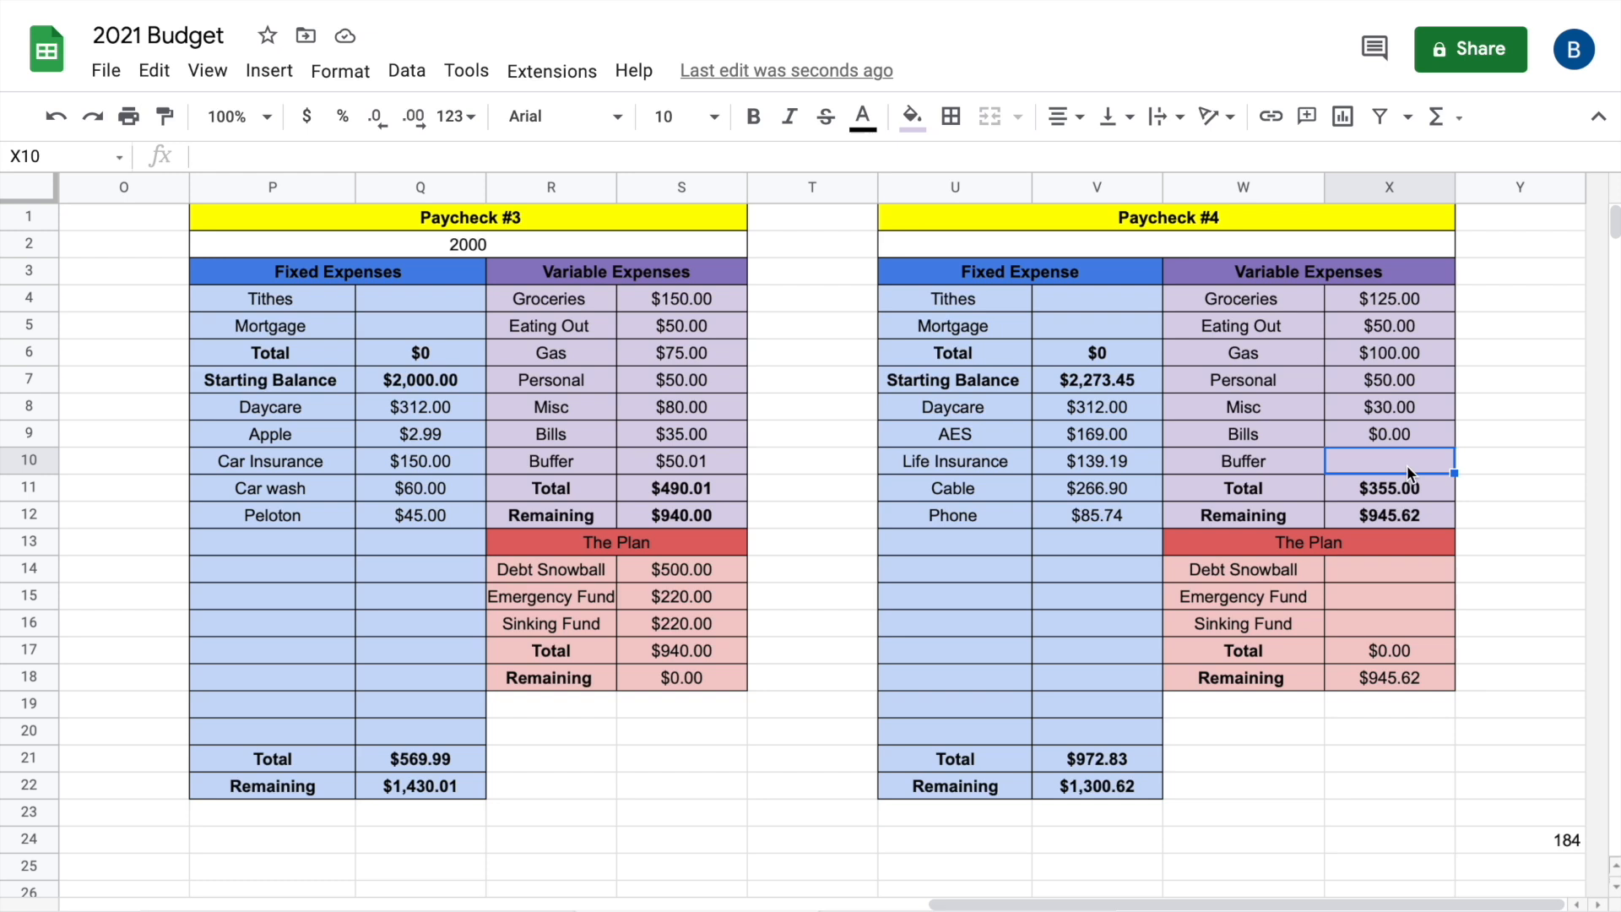
{"action": "type", "text": "50.62"}
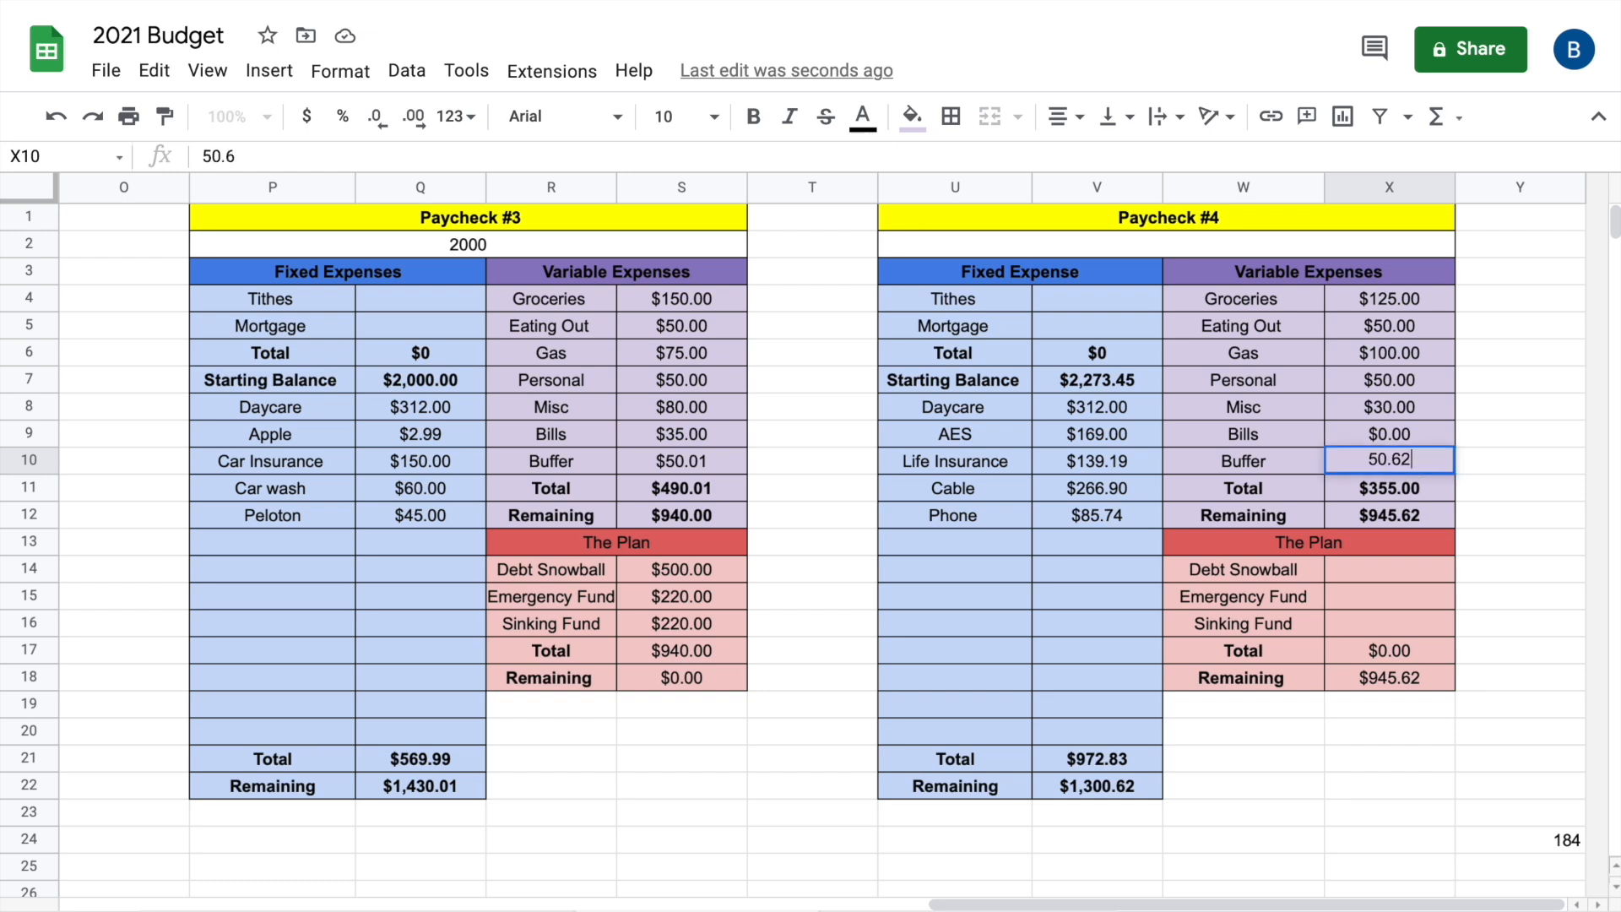
{"action": "key", "text": "Return"}
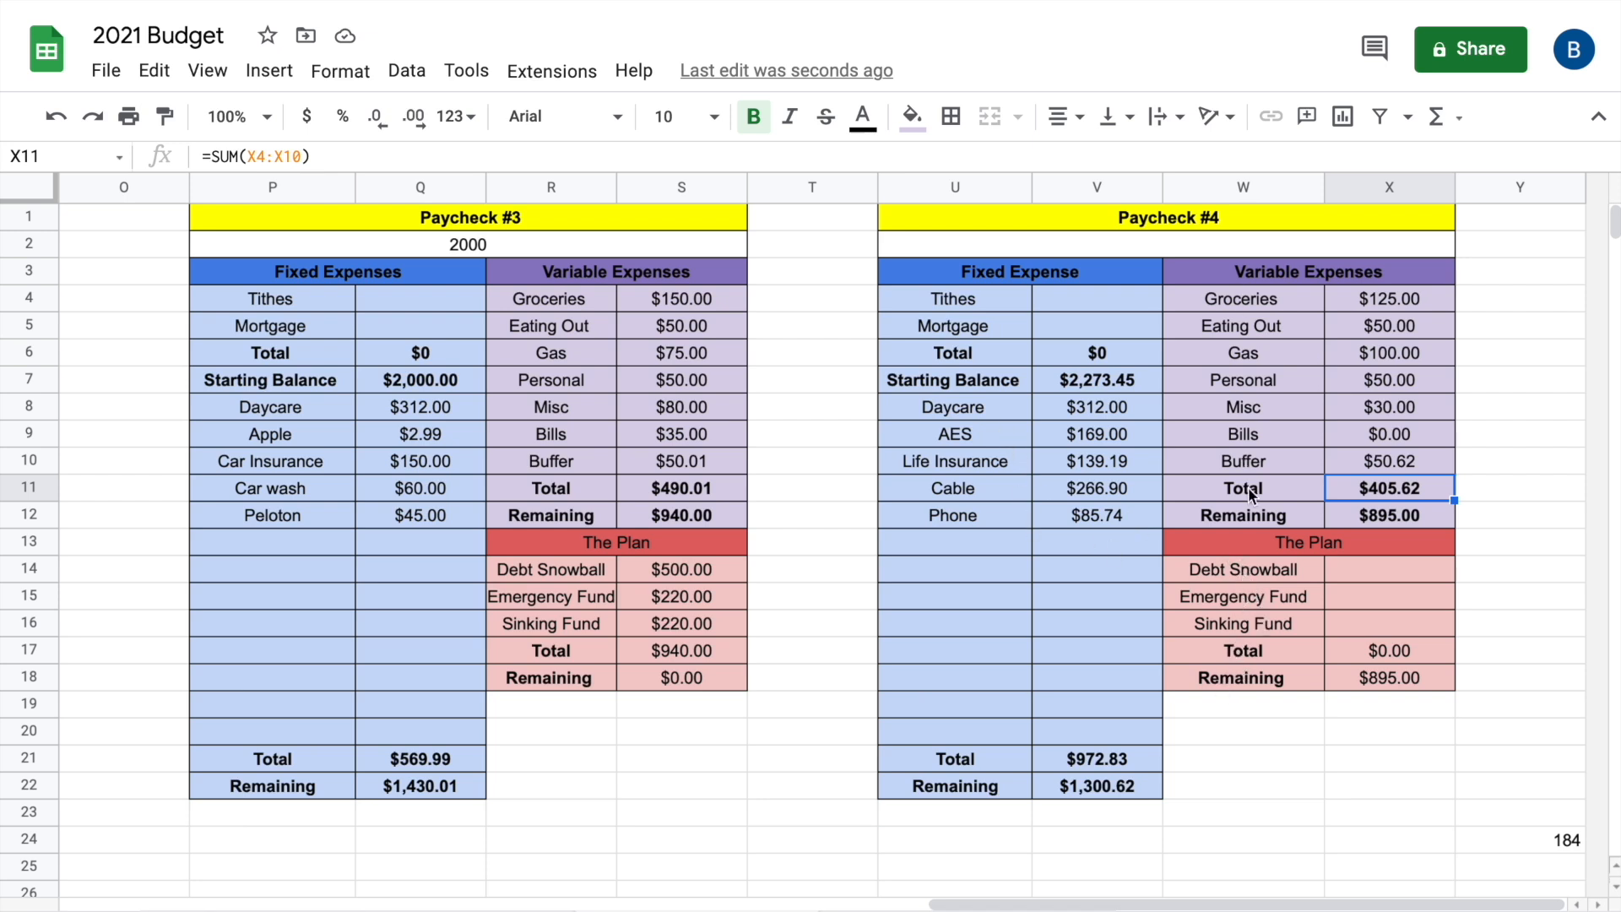
Enter 750 for Debt Snowball in Paycheck #4's The Plan section
{"action": "left_click", "coordinate": [1371, 571]}
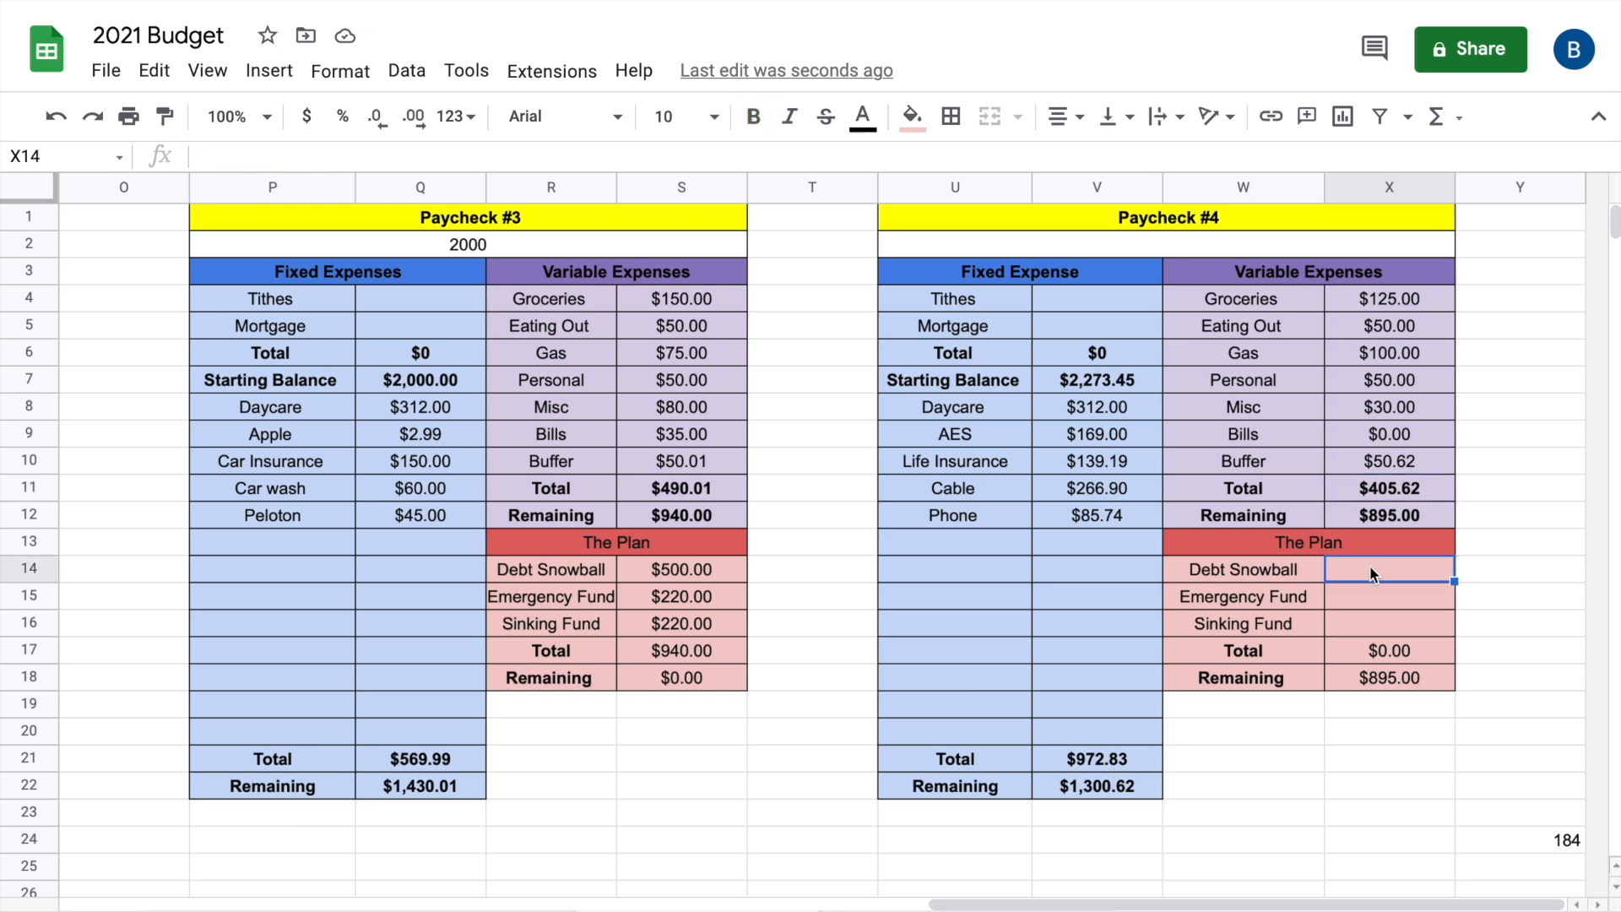
{"action": "double_click", "coordinate": [1369, 568]}
{"action": "type", "text": "650"}
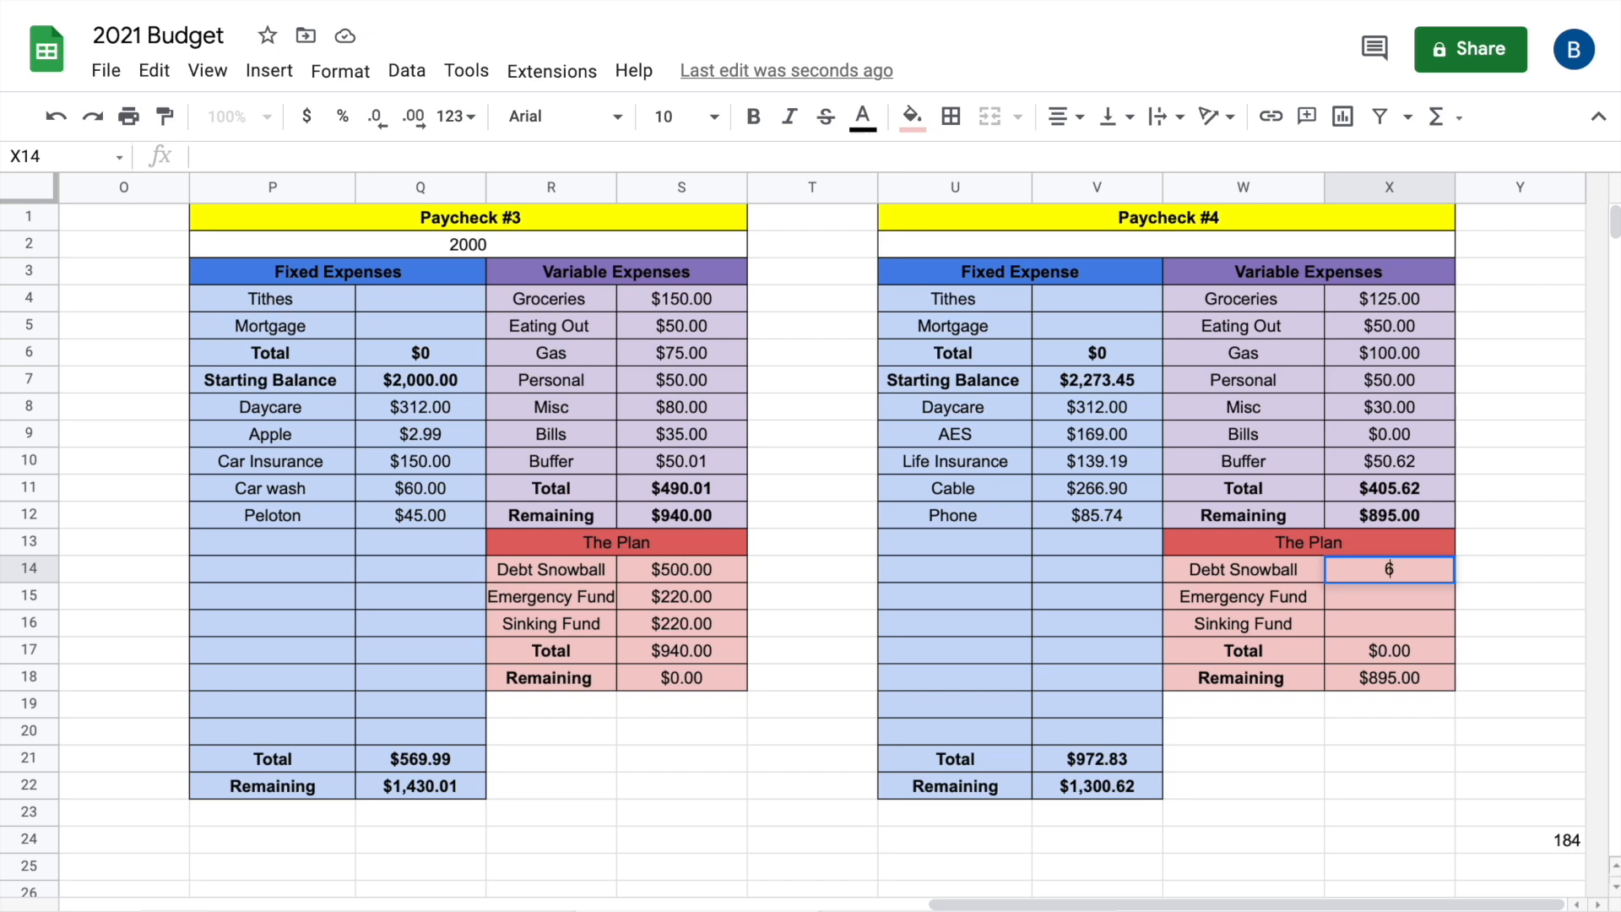
{"action": "key", "text": "BackSpace"}
{"action": "key", "text": "BackSpace"}
{"action": "key", "text": "BackSpace"}
{"action": "type", "text": "750"}
{"action": "key", "text": "Return"}
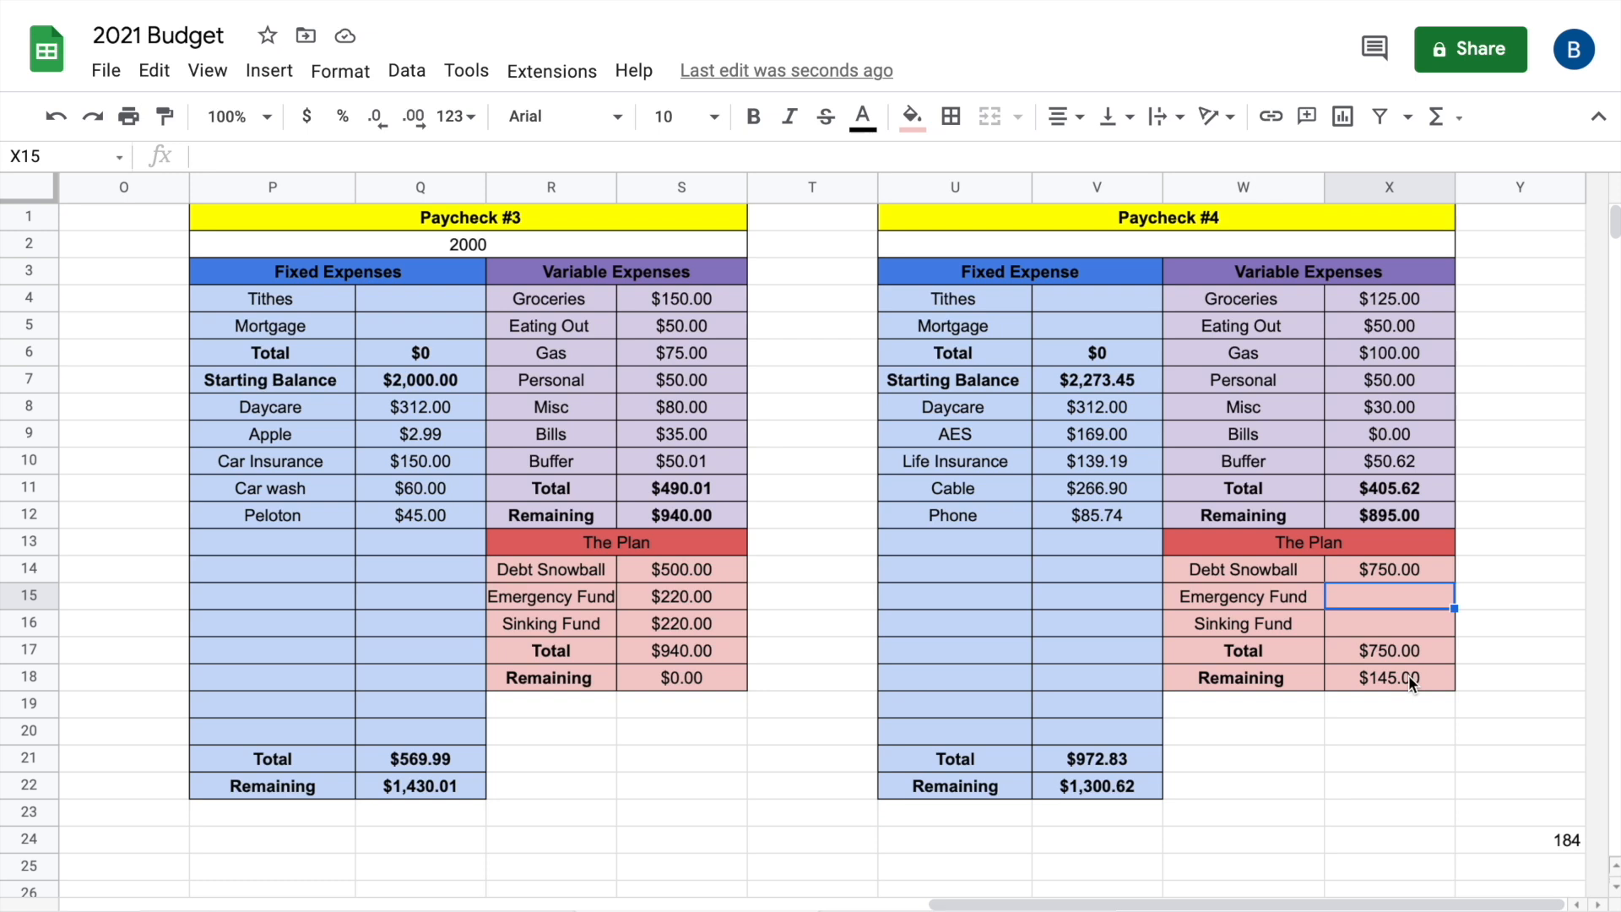
Enter 50 for Emergency Fund and 95 for Sinking Fund in Paycheck #4's The Plan section
{"action": "type", "text": "50"}
{"action": "key", "text": "Return"}
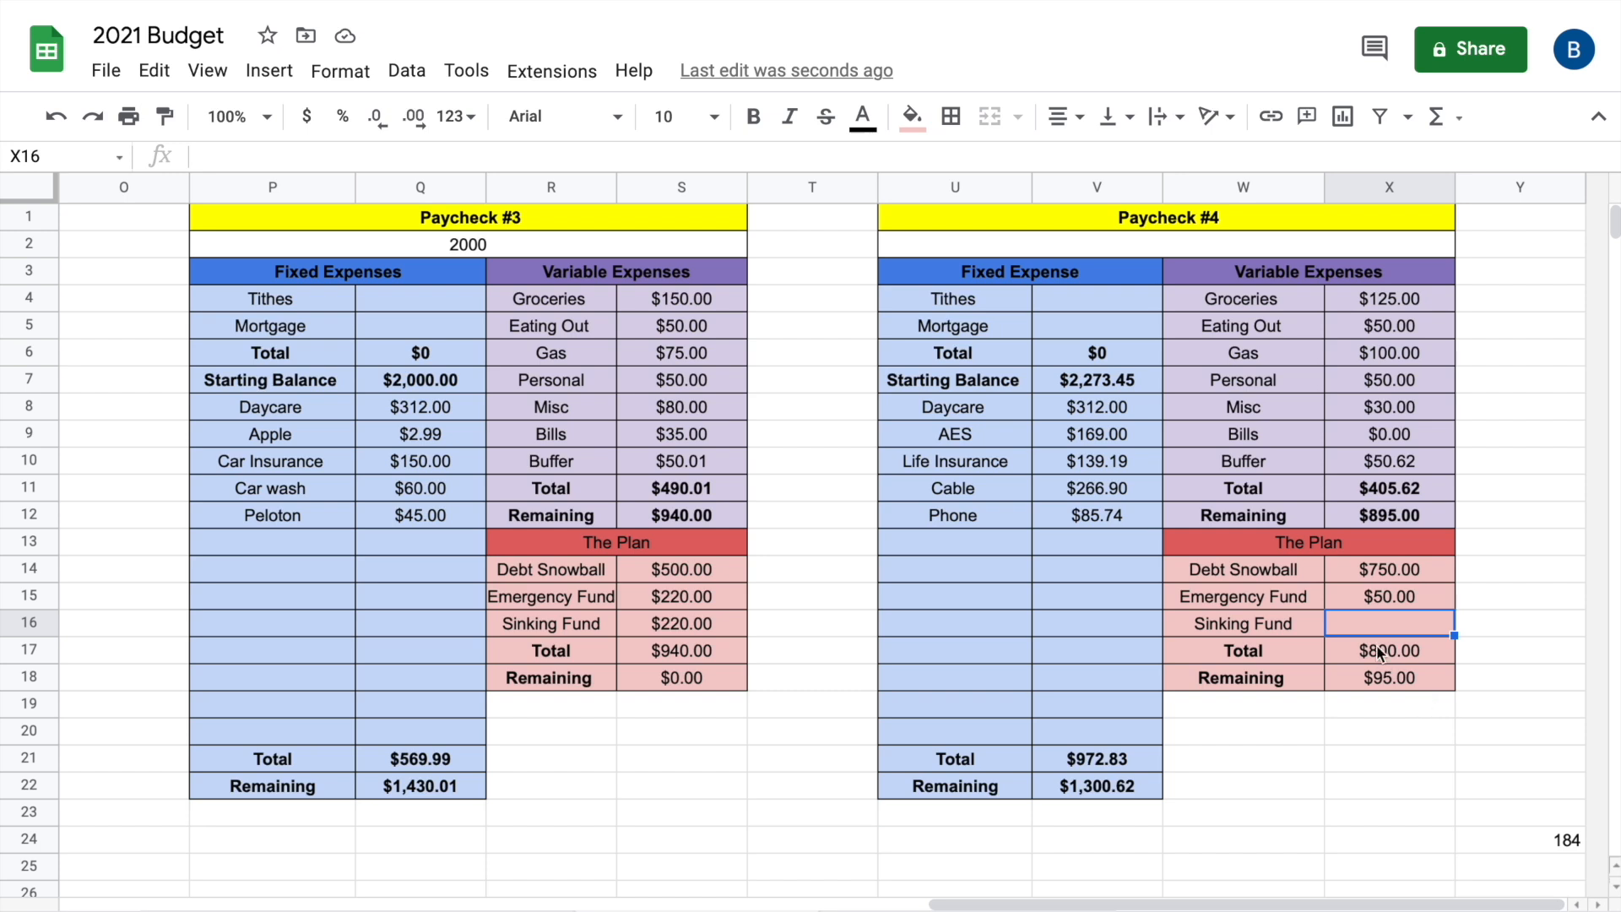
{"action": "type", "text": "95"}
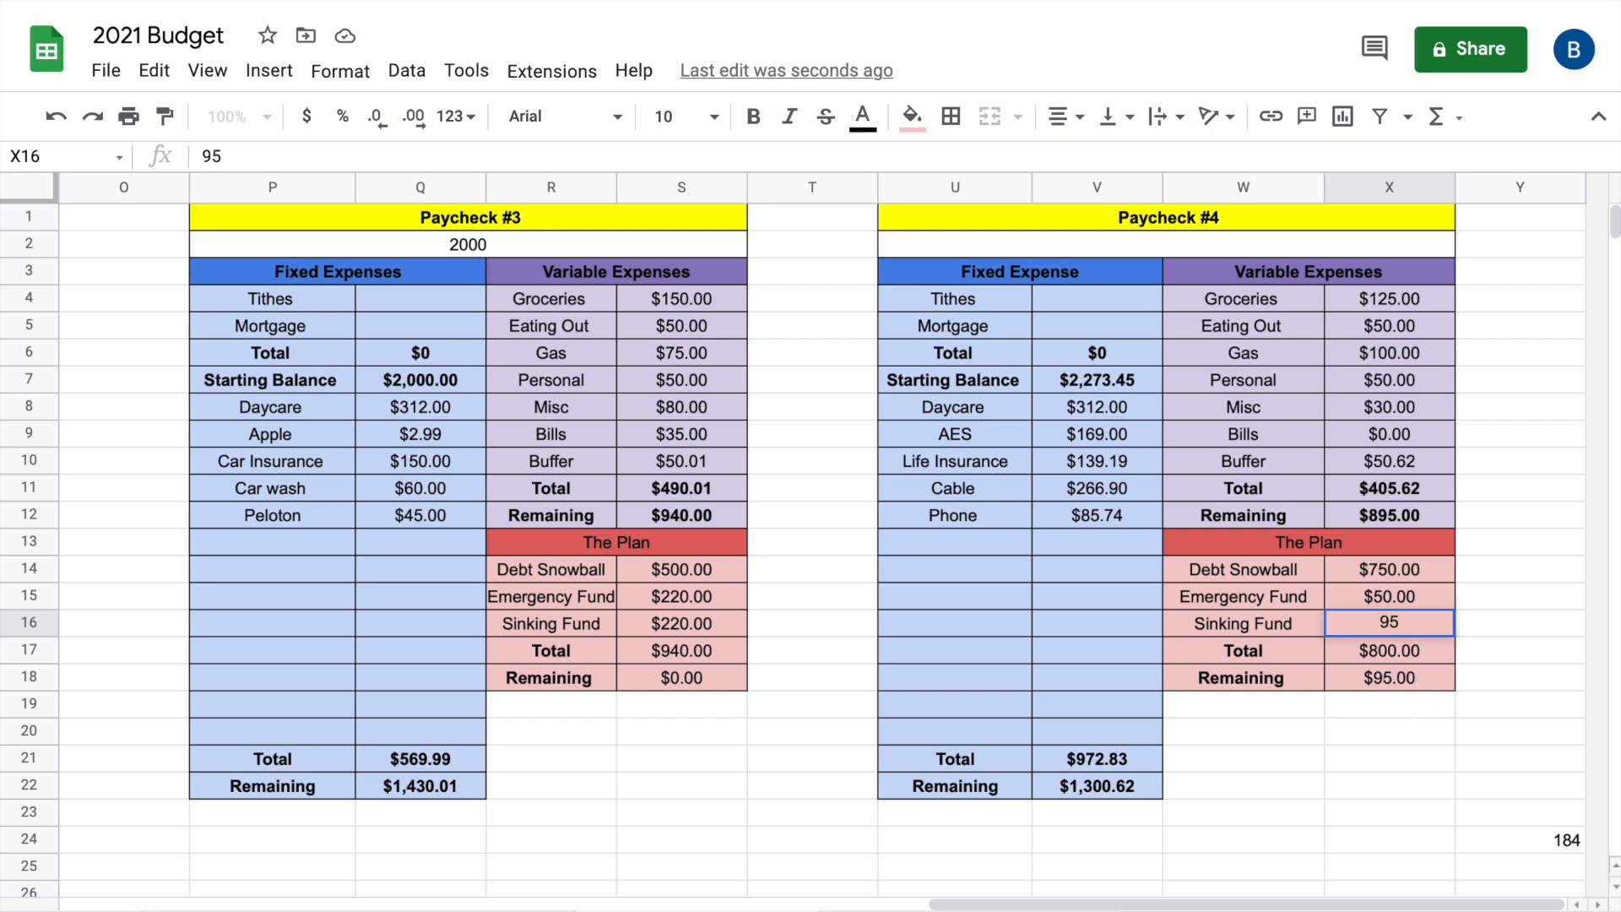
{"action": "key", "text": "Return"}
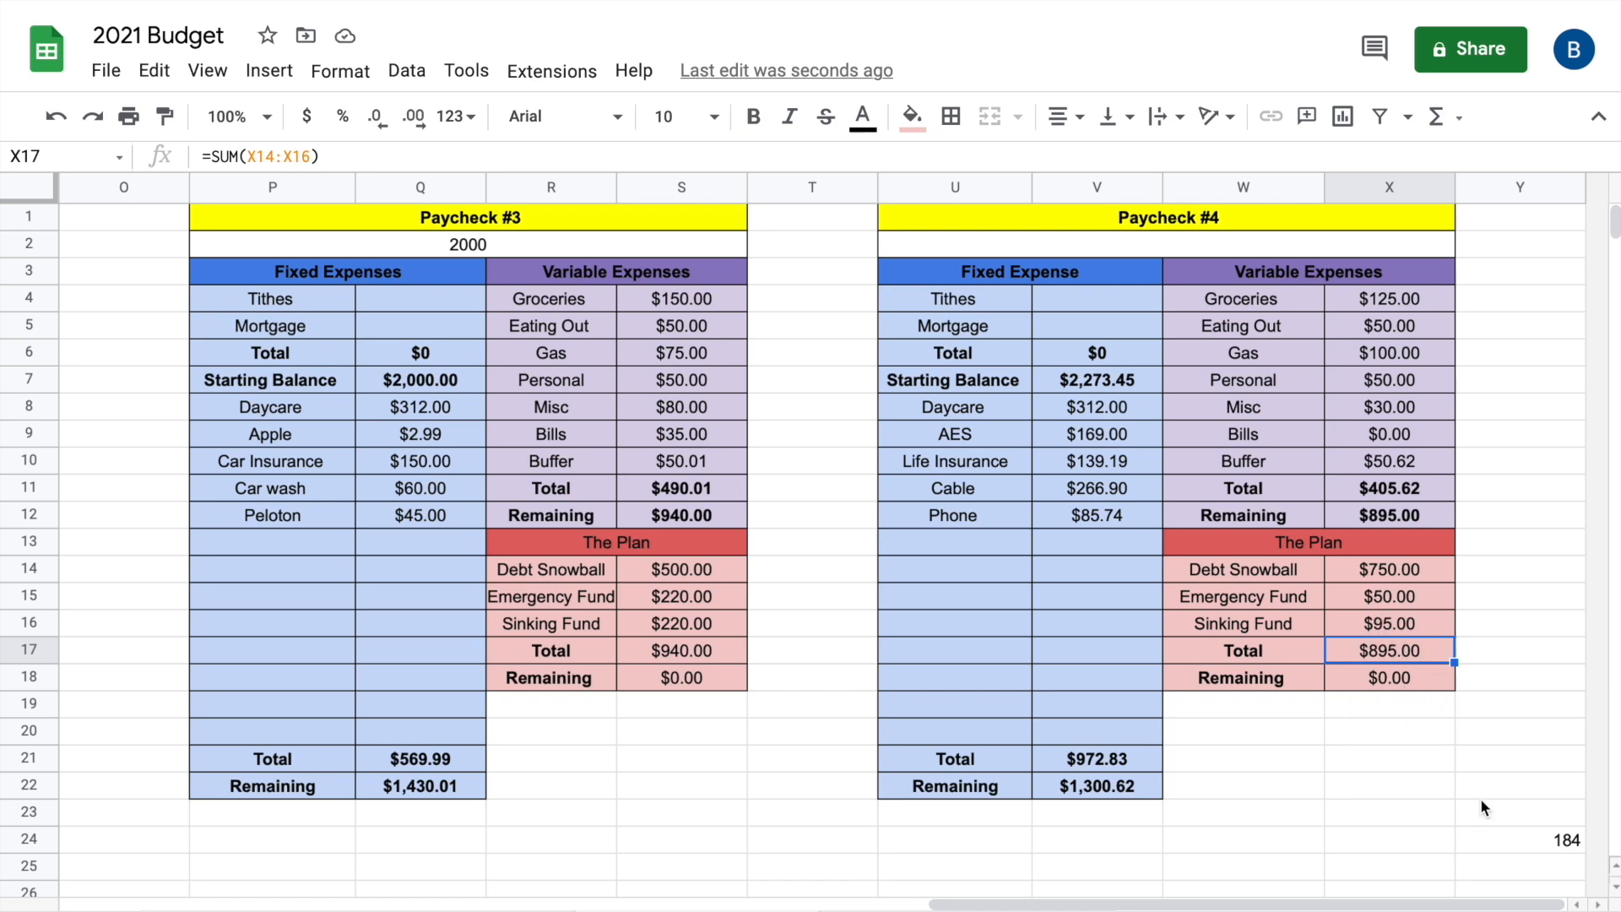
Clear the stray number in cell Y24 beside the Paycheck #4 table
{"action": "left_click", "coordinate": [1521, 822]}
{"action": "left_click", "coordinate": [1531, 844]}
{"action": "key", "text": "Delete"}
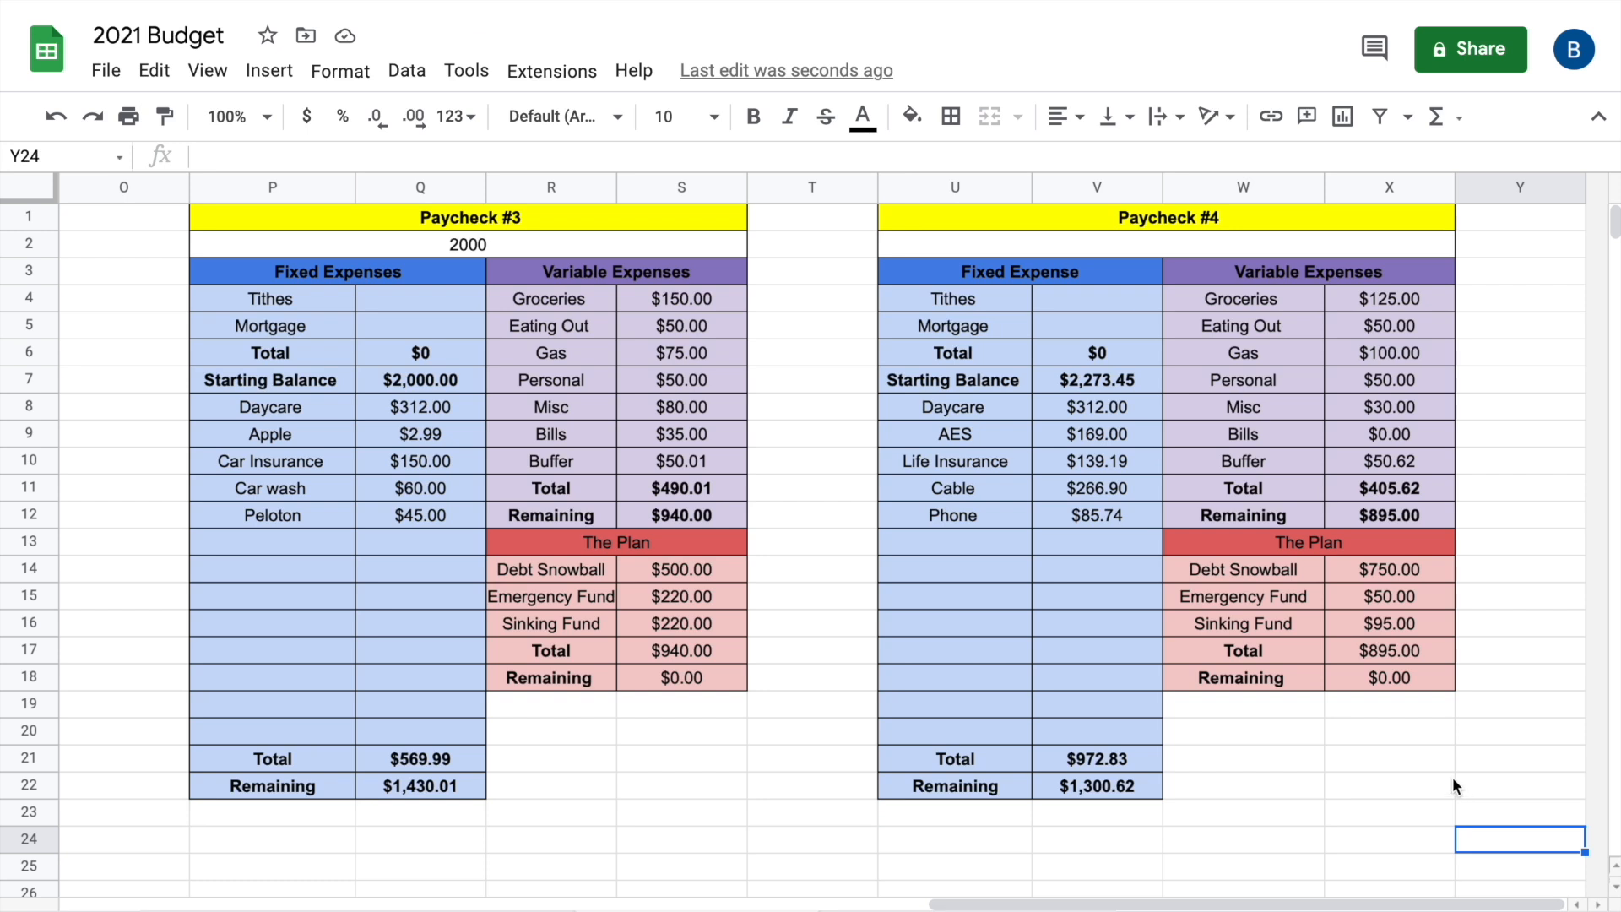
{"action": "left_click", "coordinate": [1392, 841]}
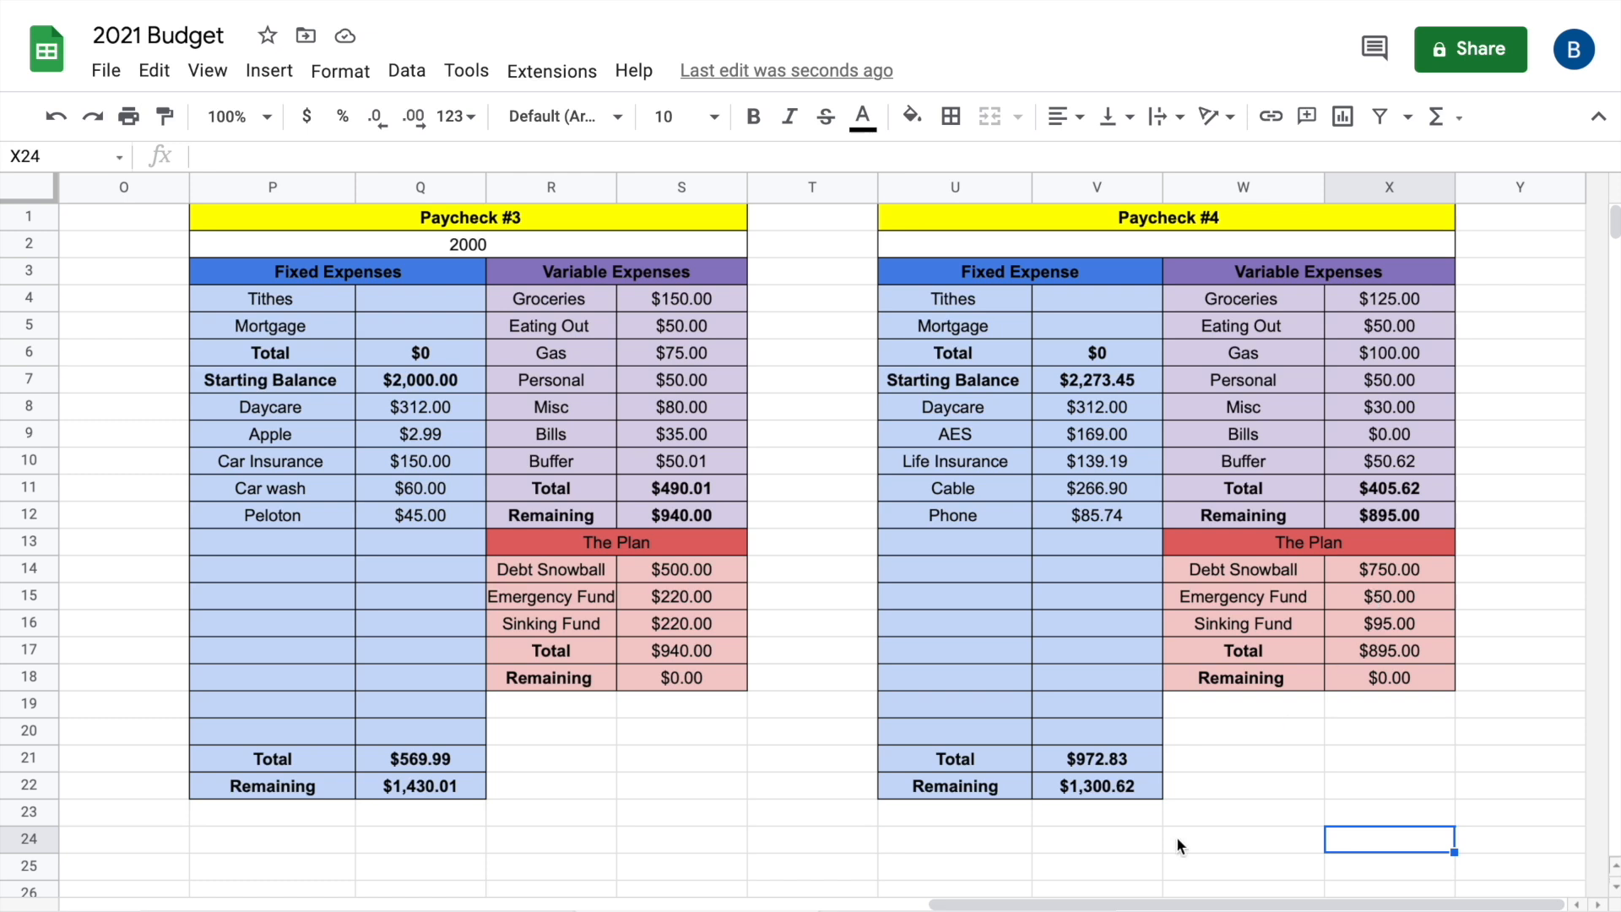
Open the sheet with the Cash Breakdown table and set its zoom to 90%
{"action": "left_click", "coordinate": [896, 910]}
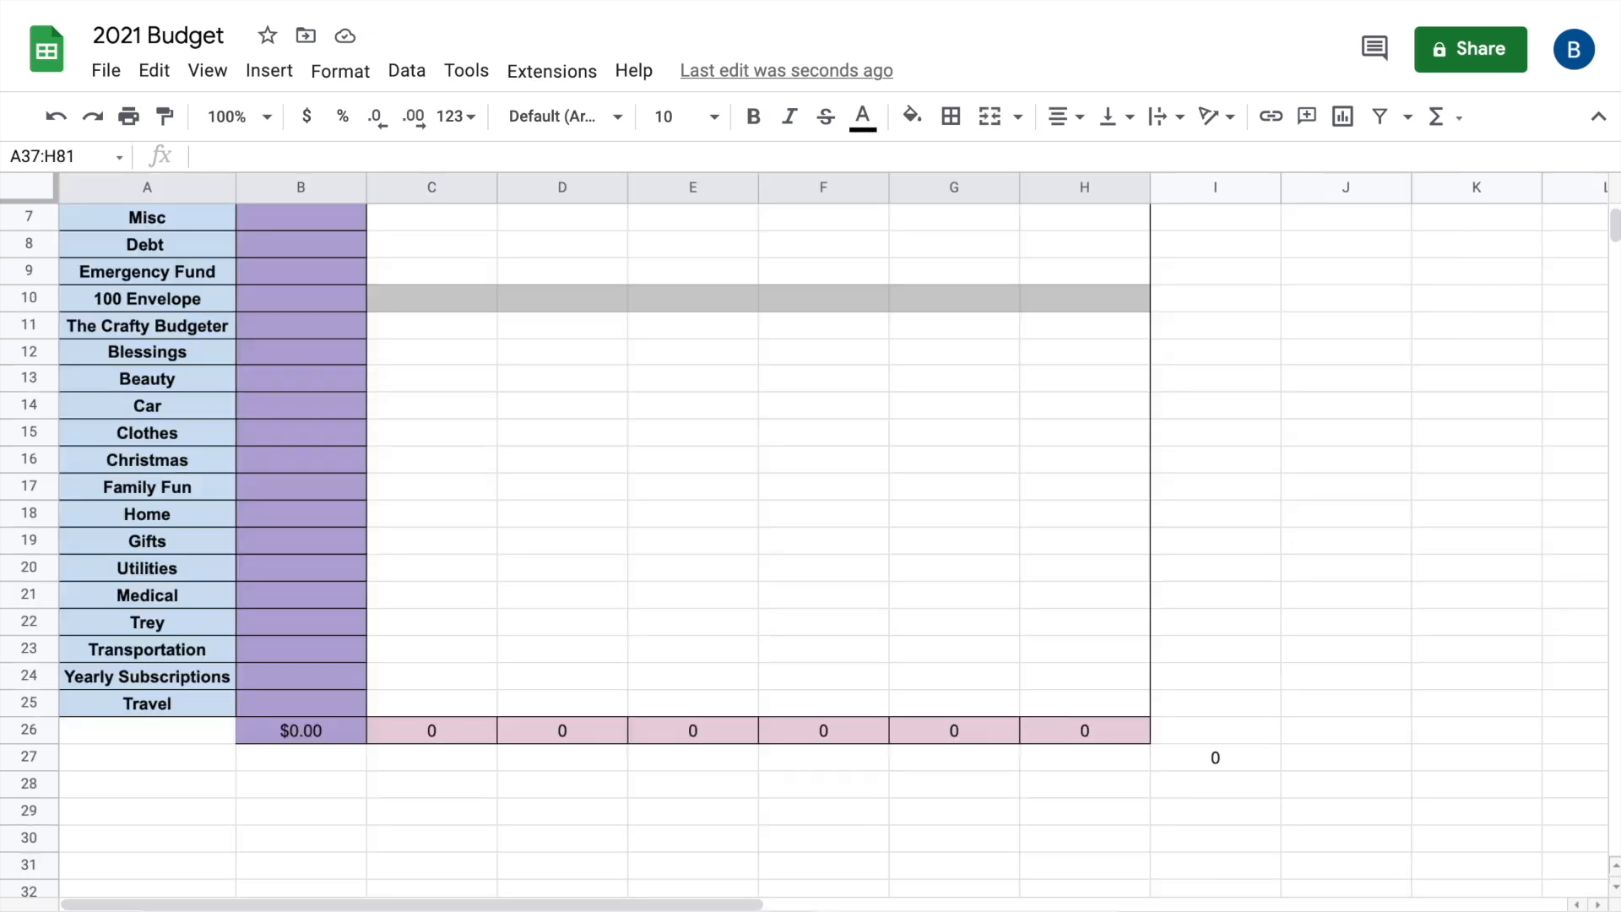
{"action": "scroll", "coordinate": [970, 786], "scroll_direction": "up", "scroll_amount": 2}
{"action": "scroll", "coordinate": [969, 786], "scroll_direction": "up", "scroll_amount": 1}
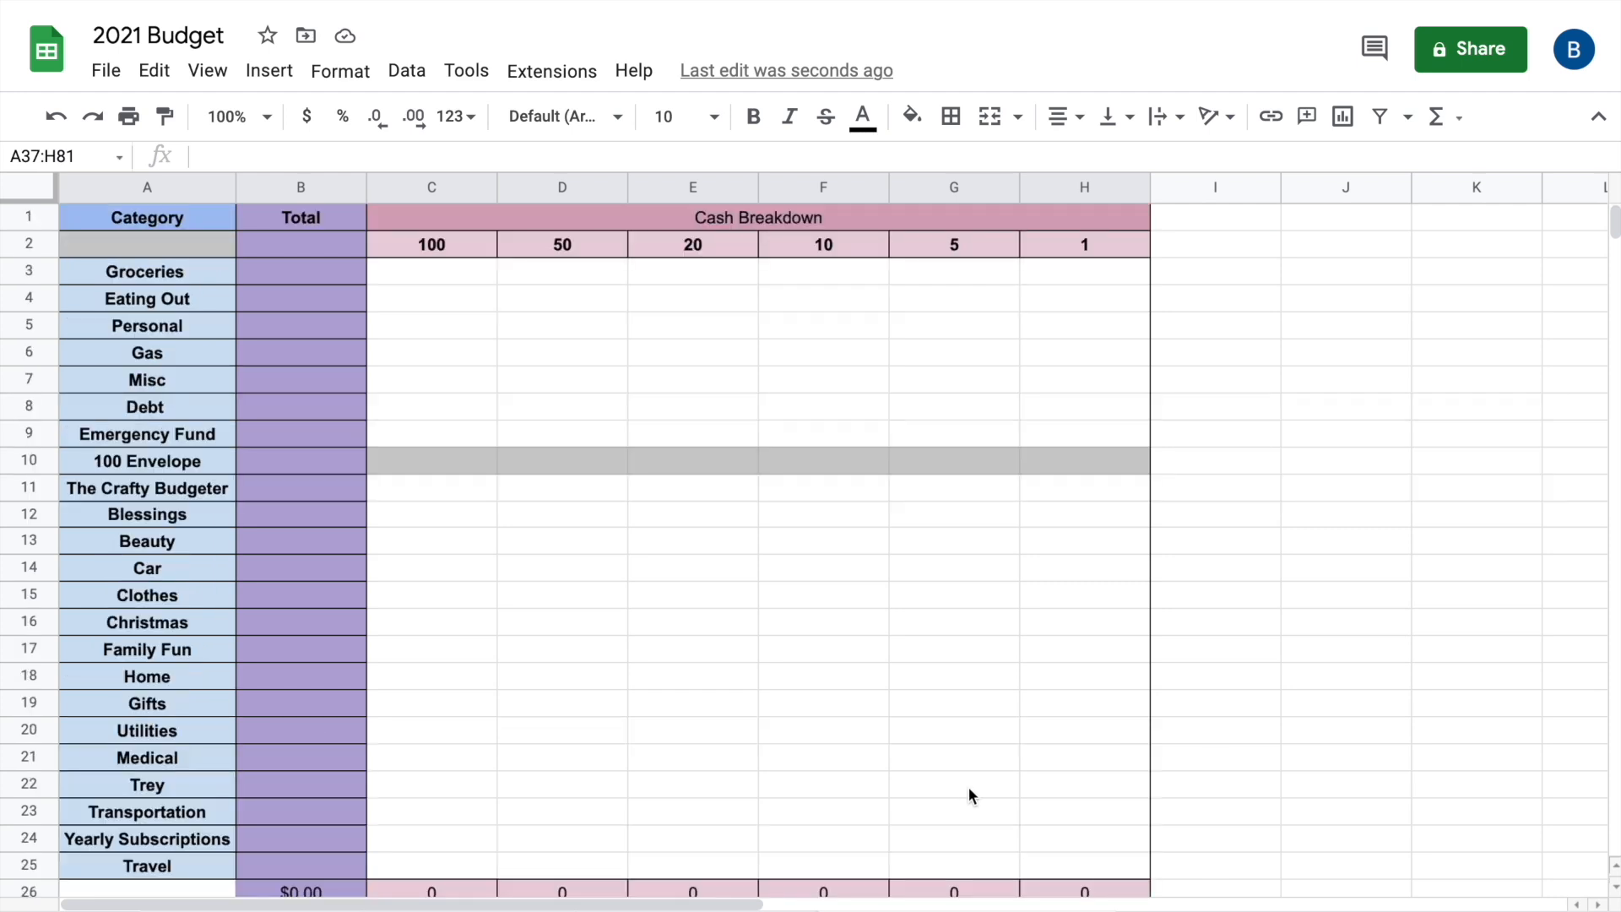
{"action": "scroll", "coordinate": [970, 787], "scroll_direction": "down", "scroll_amount": 1}
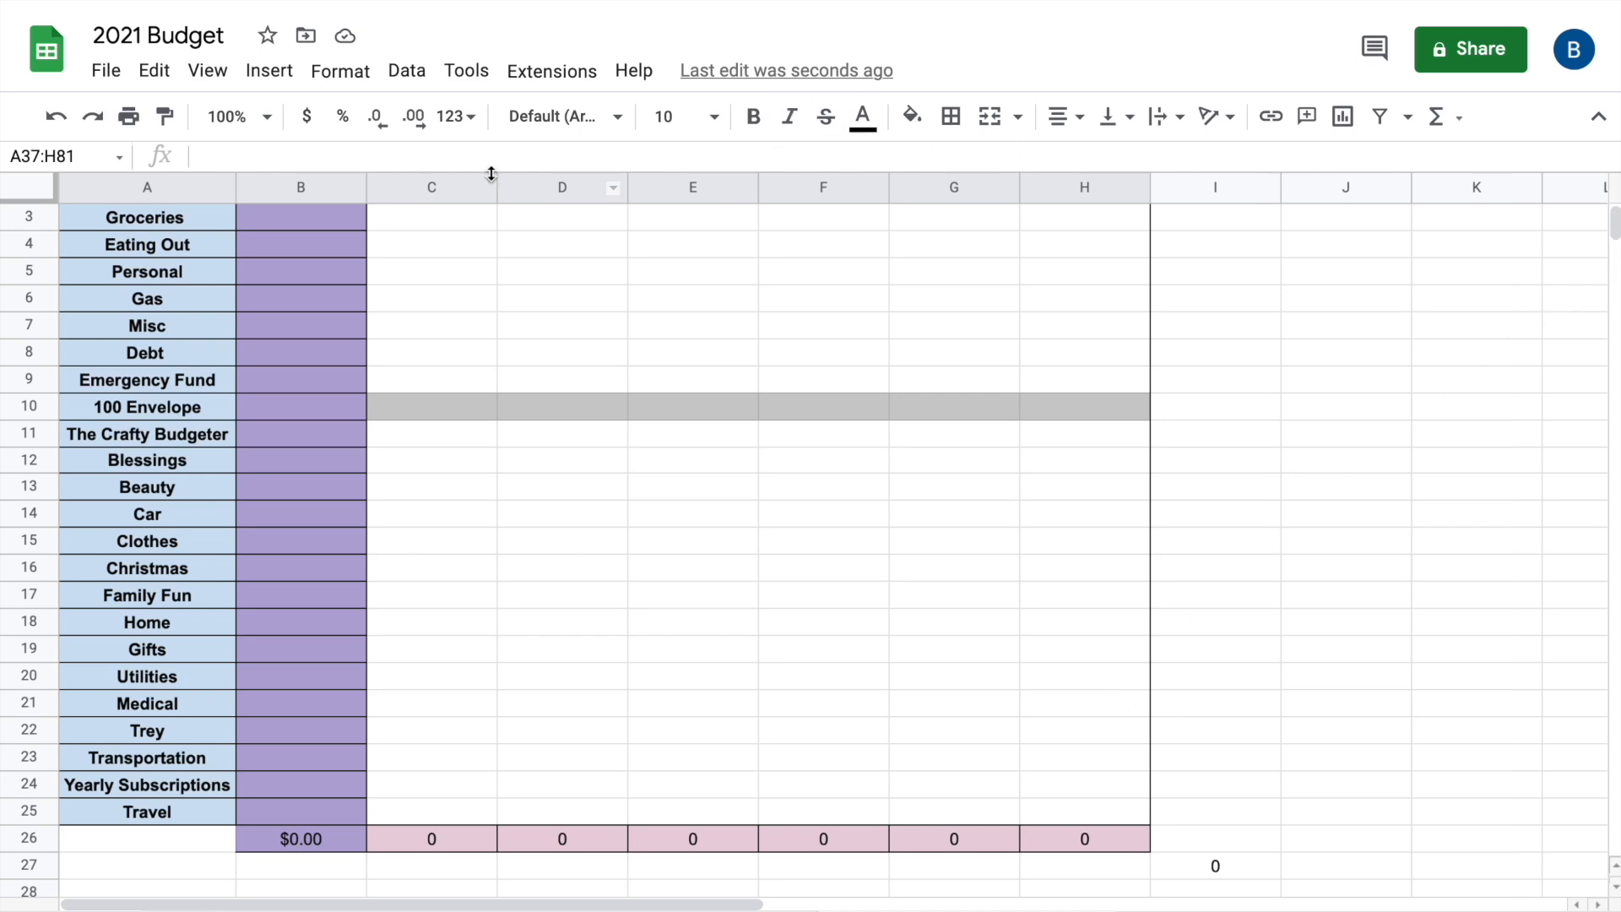
{"action": "left_click", "coordinate": [266, 117]}
{"action": "left_click", "coordinate": [236, 250]}
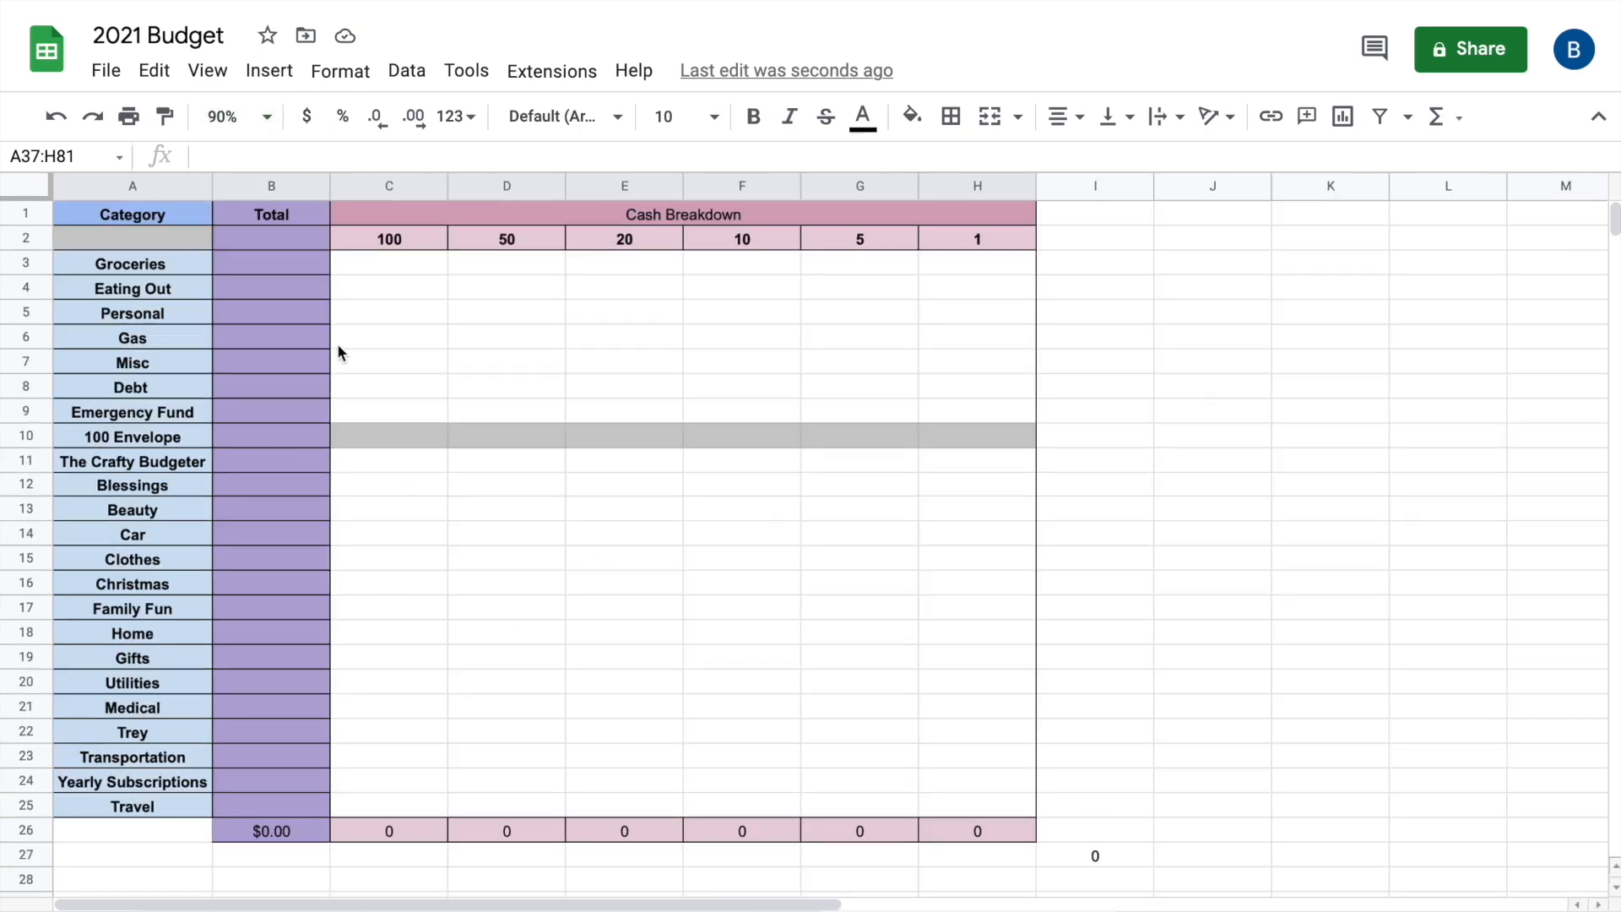
Enter the Cash Breakdown sheet's Total amounts for Groceries as 125 and Eating Out as 50
{"action": "mouse_move", "coordinate": [707, 910]}
{"action": "left_click", "coordinate": [233, 267]}
{"action": "type", "text": "125"}
{"action": "key", "text": "Return"}
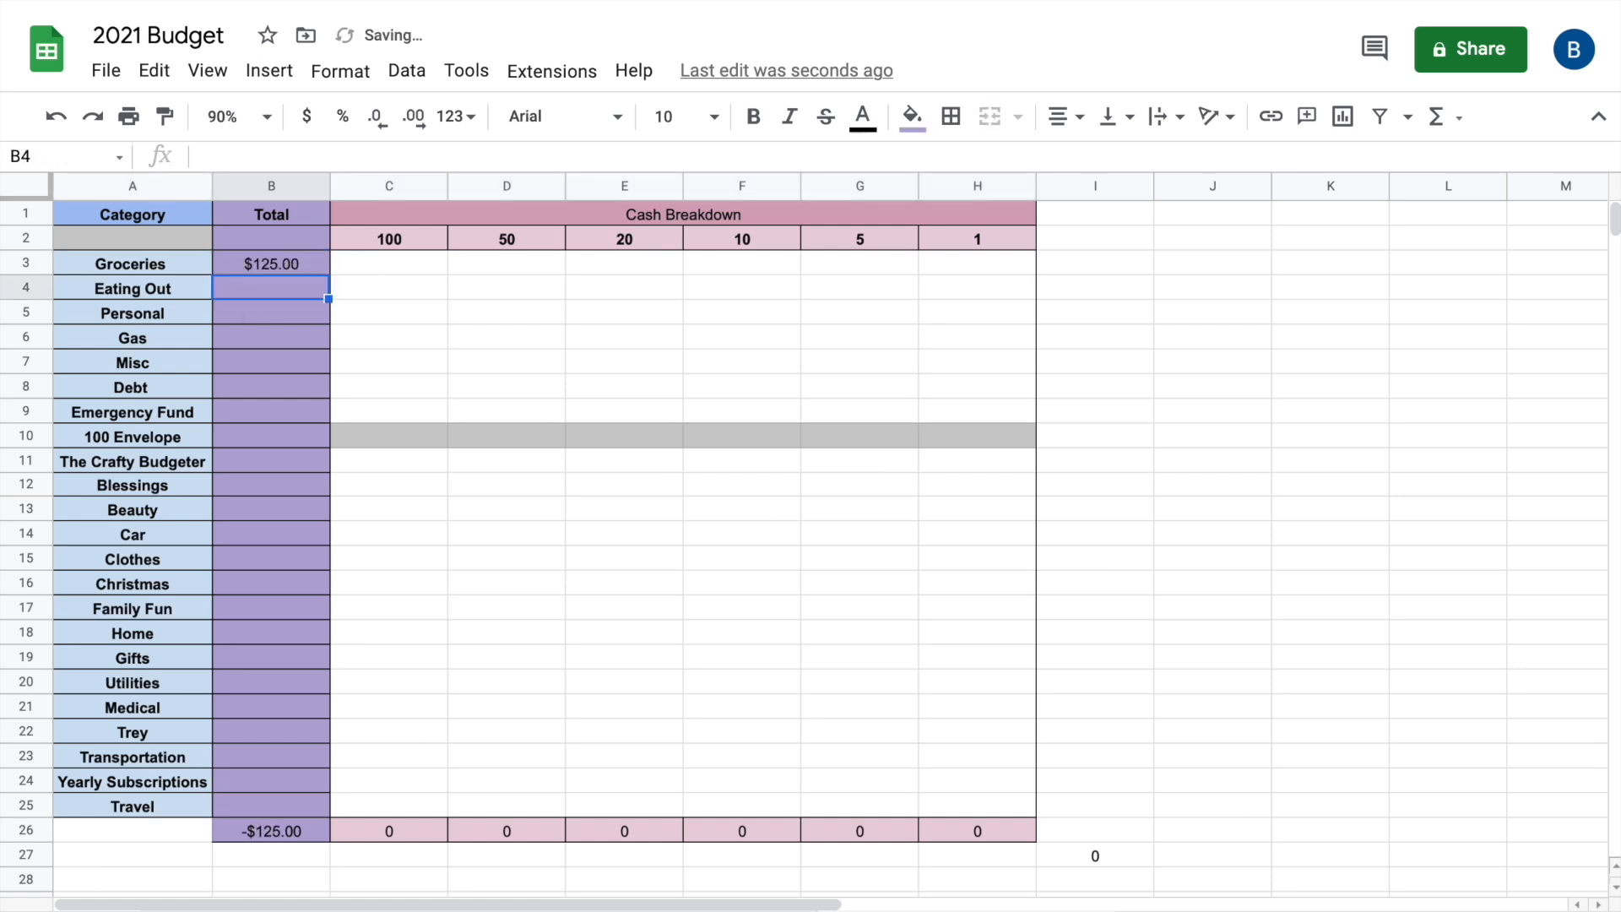
{"action": "type", "text": "50"}
{"action": "key", "text": "BackSpace"}
{"action": "key", "text": "BackSpace"}
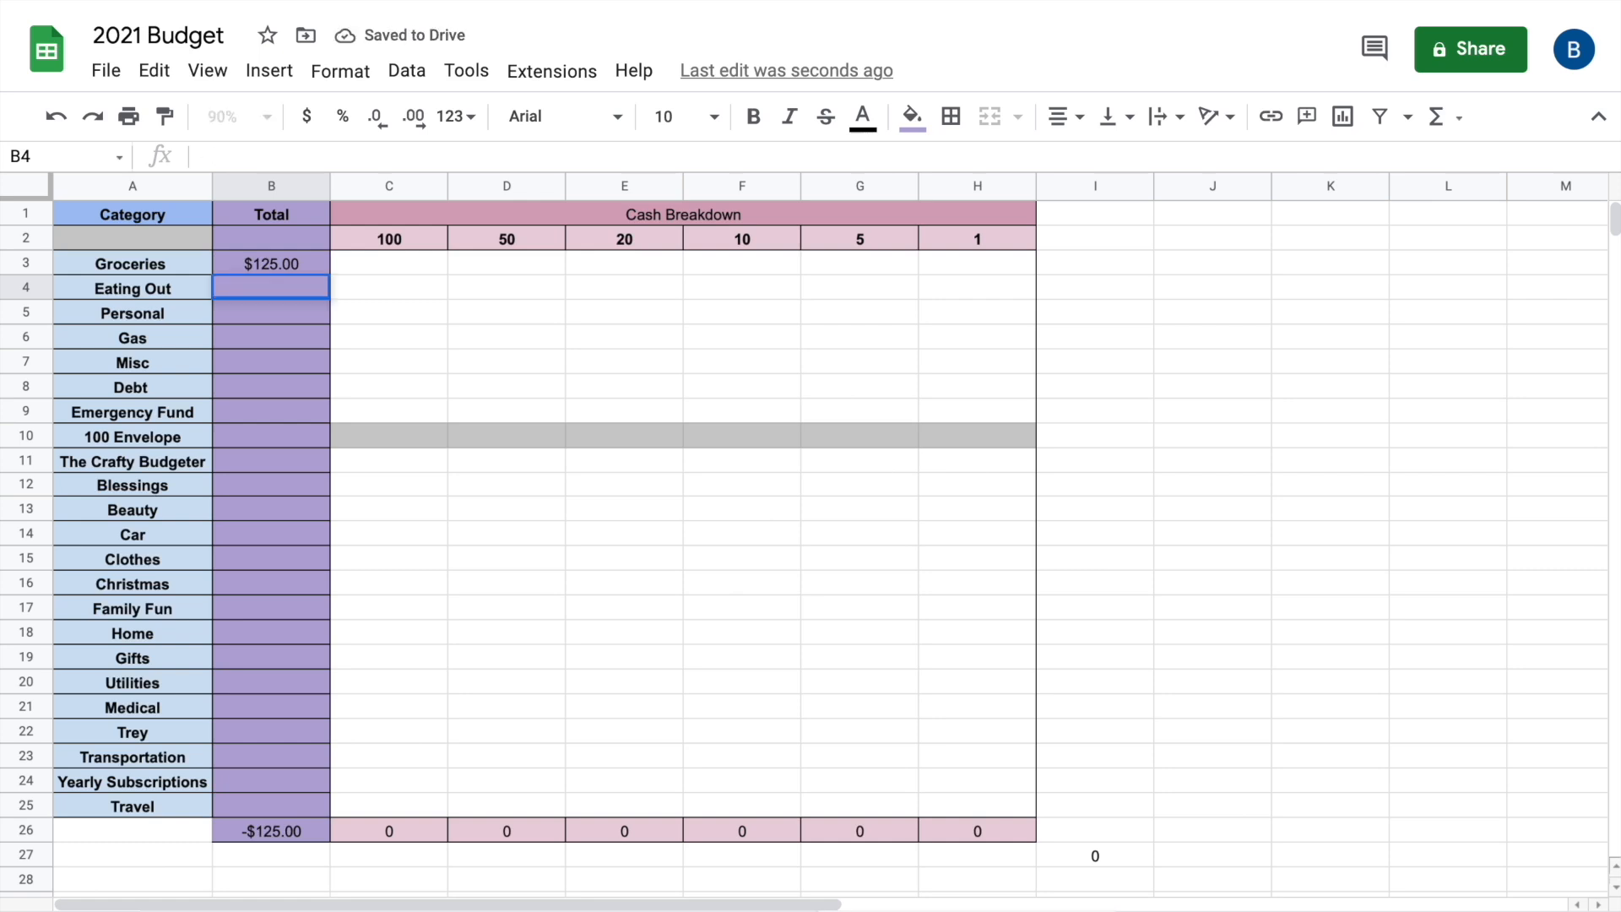
{"action": "type", "text": "50"}
{"action": "key", "text": "Return"}
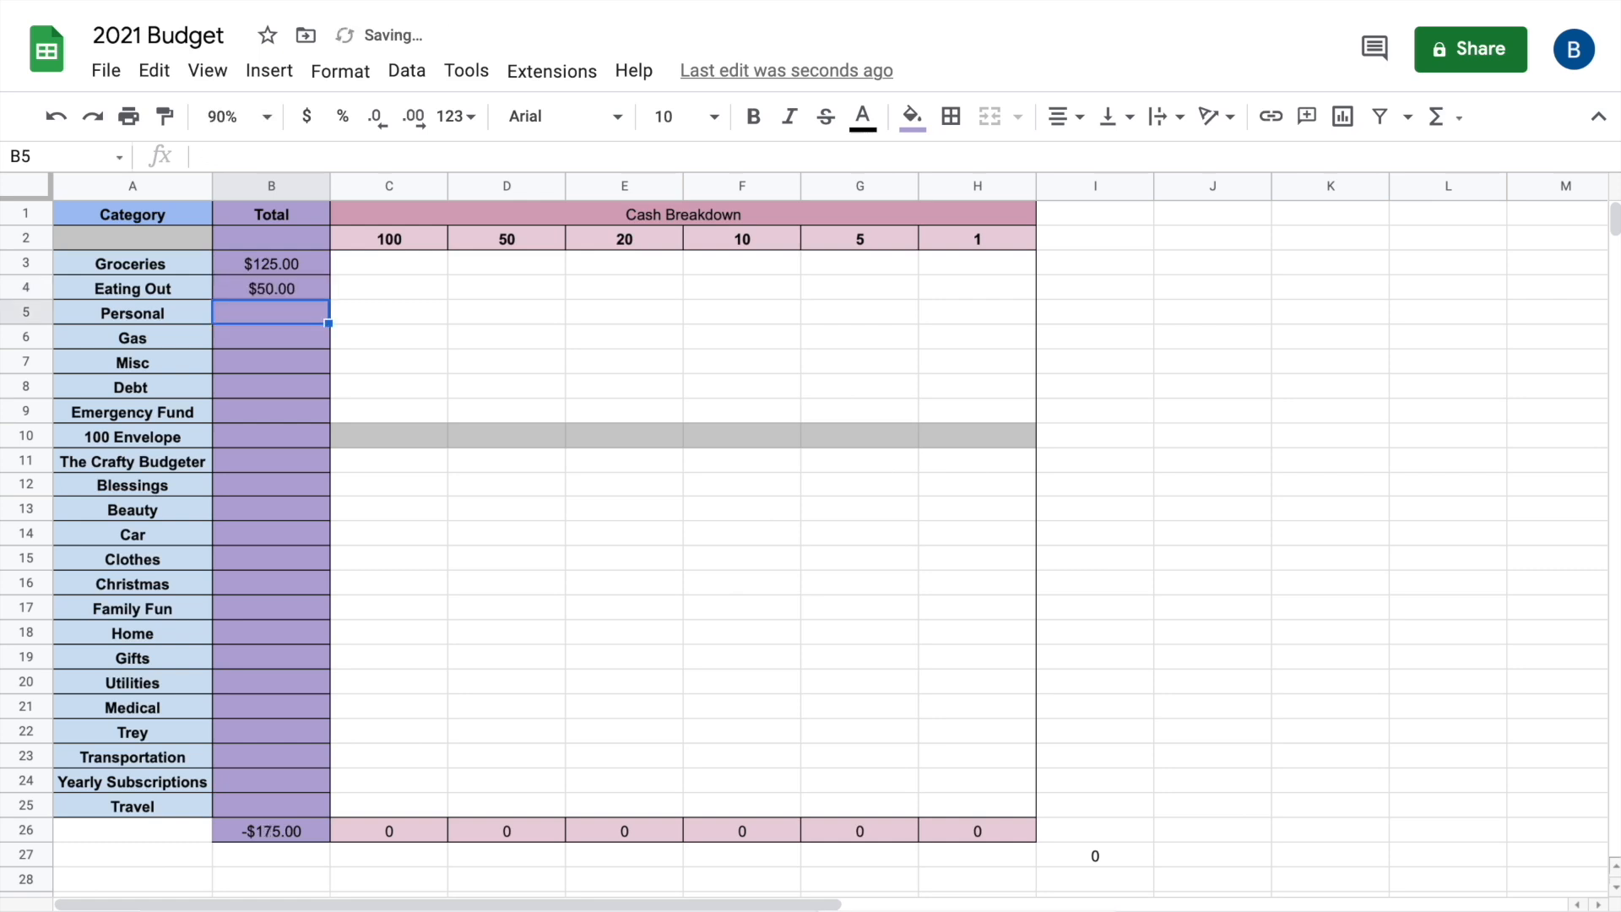
Enter the Cash Breakdown sheet's Total amounts for Personal as 15, Gas as 100 and Misc as 15
{"action": "type", "text": "15"}
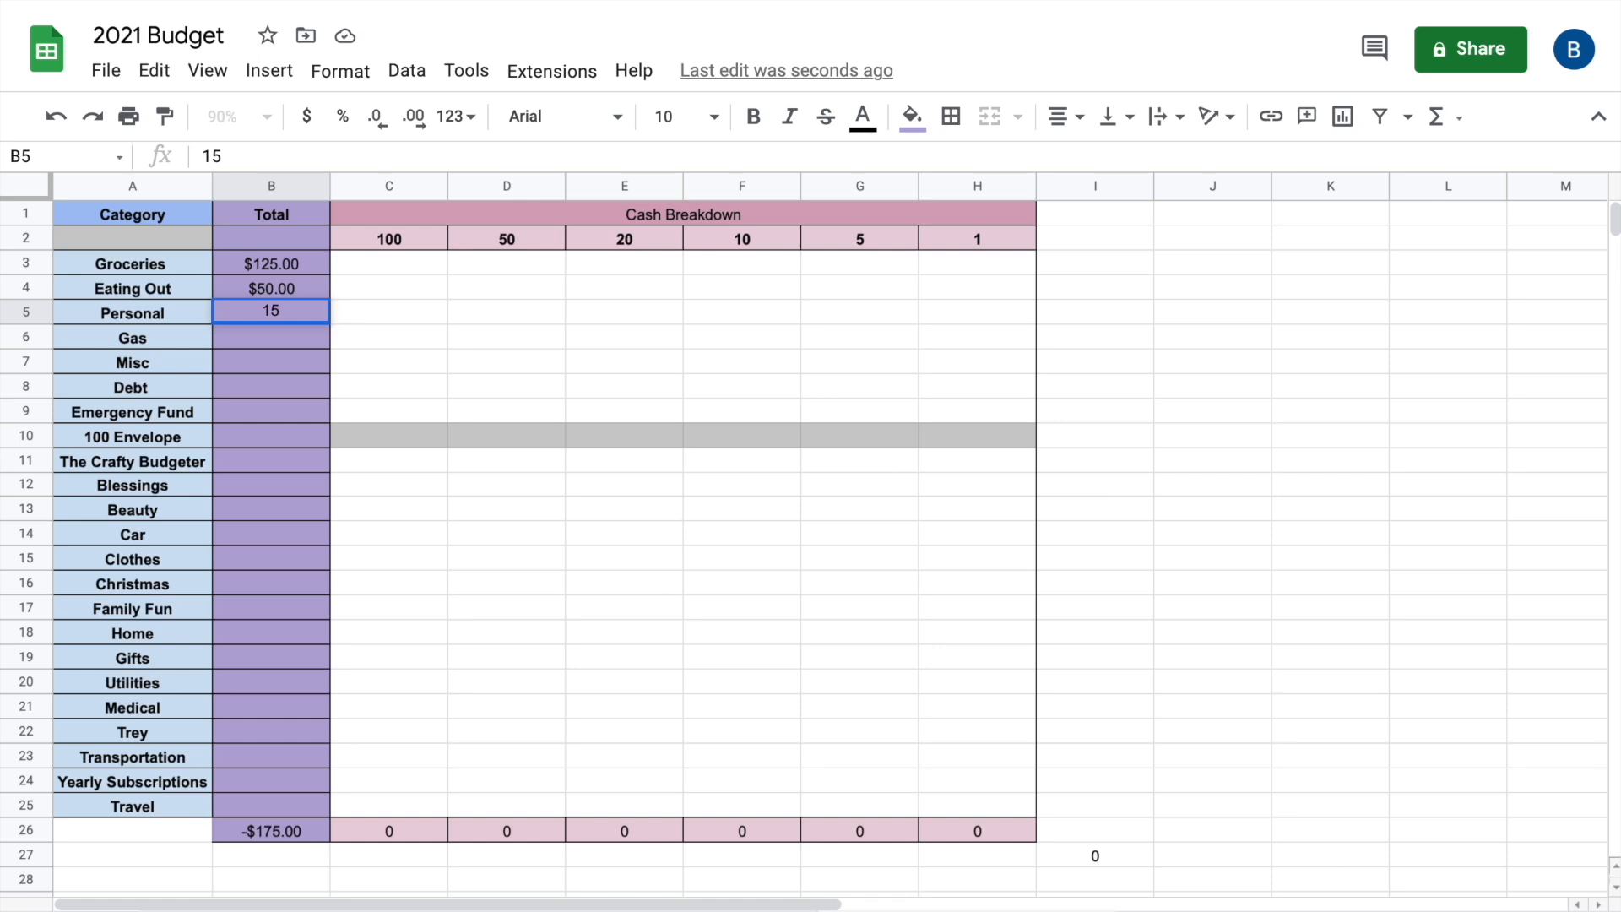
{"action": "key", "text": "Return"}
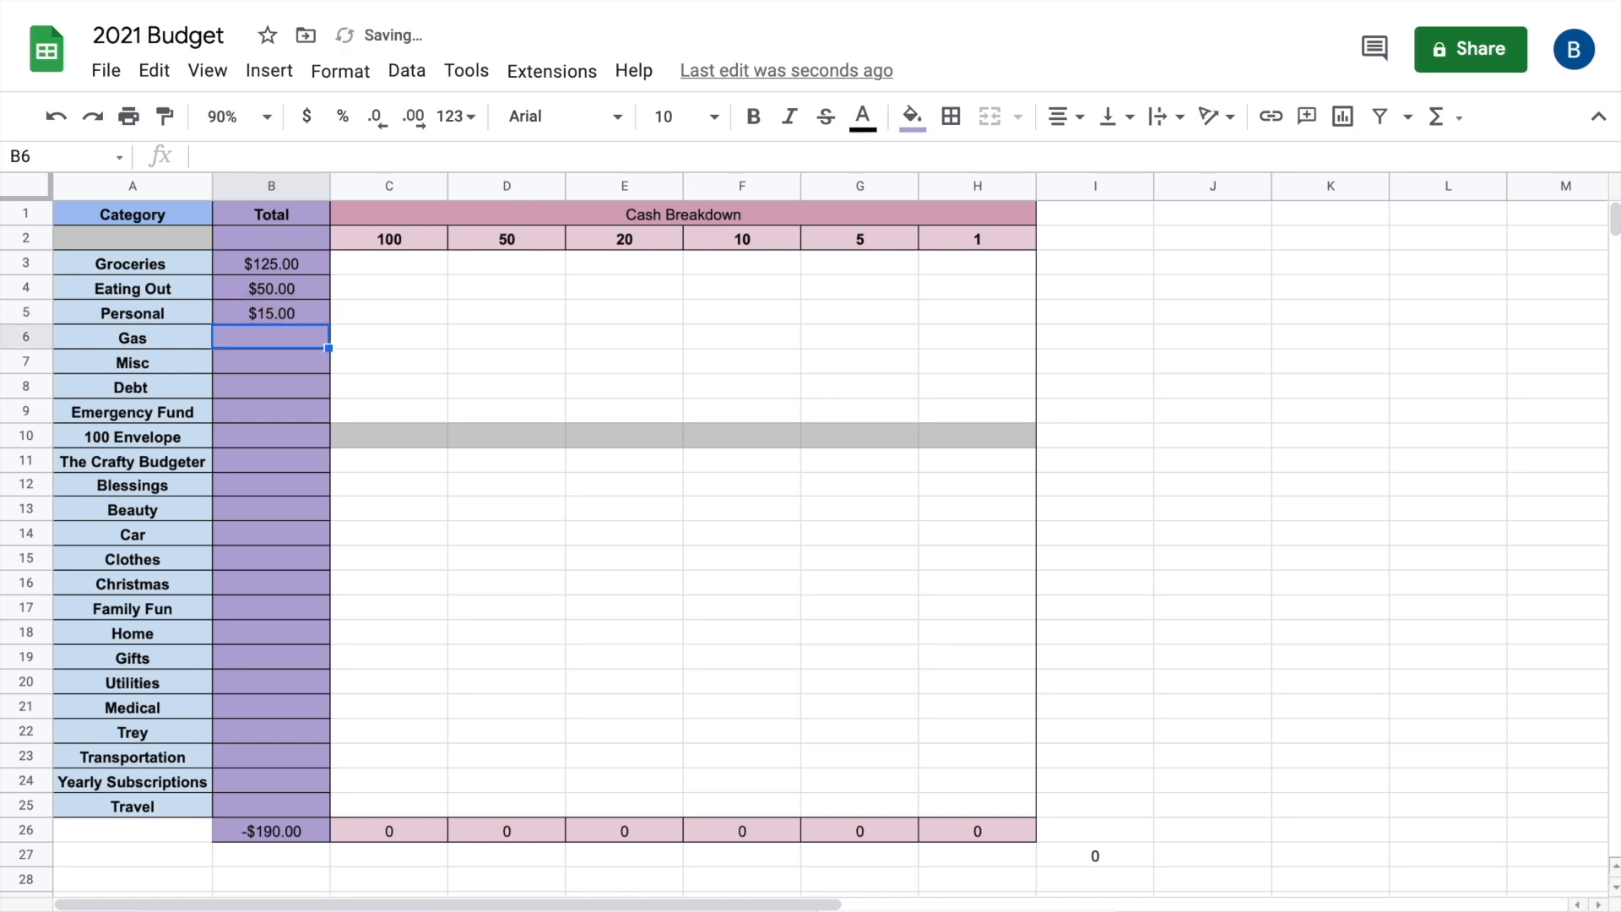
{"action": "type", "text": "100"}
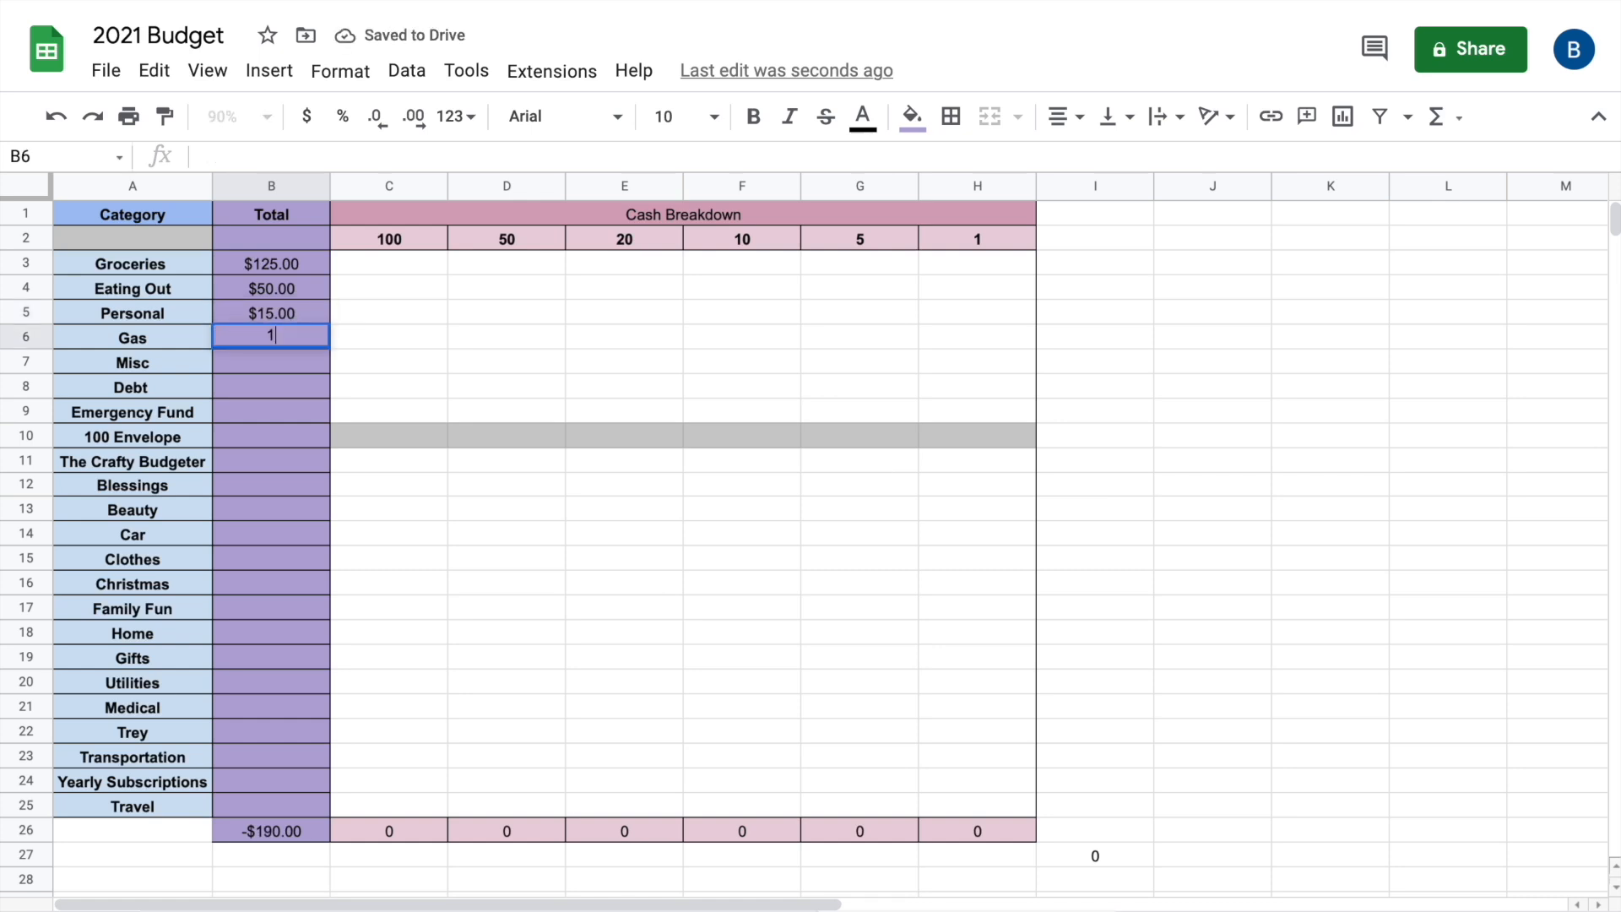
{"action": "key", "text": "Return"}
{"action": "type", "text": "15"}
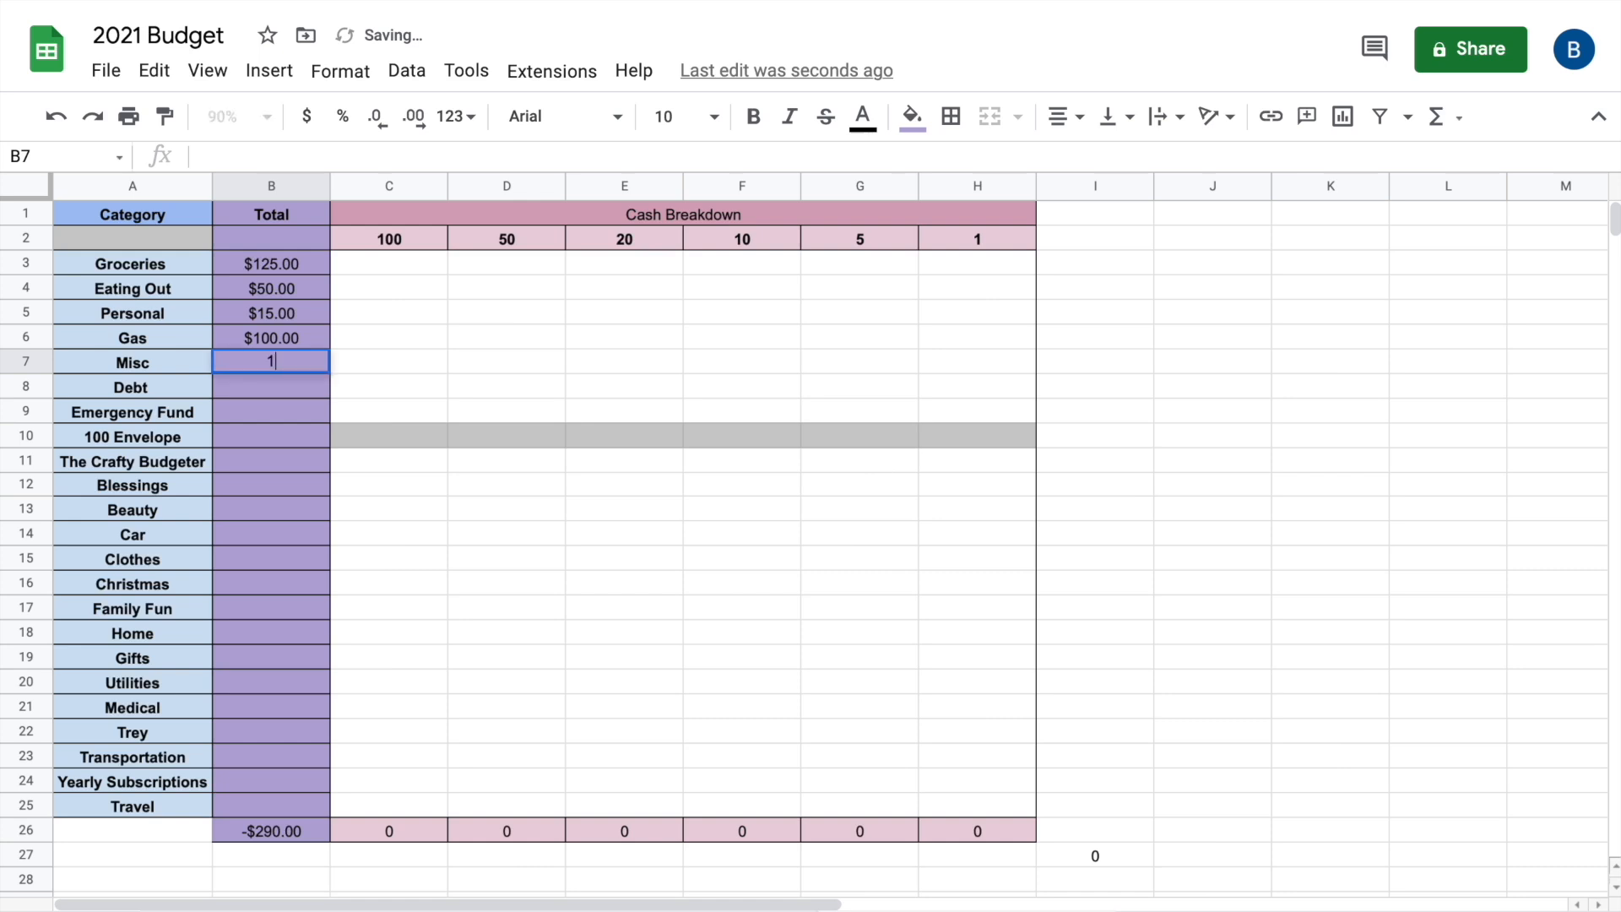
{"action": "key", "text": "Return"}
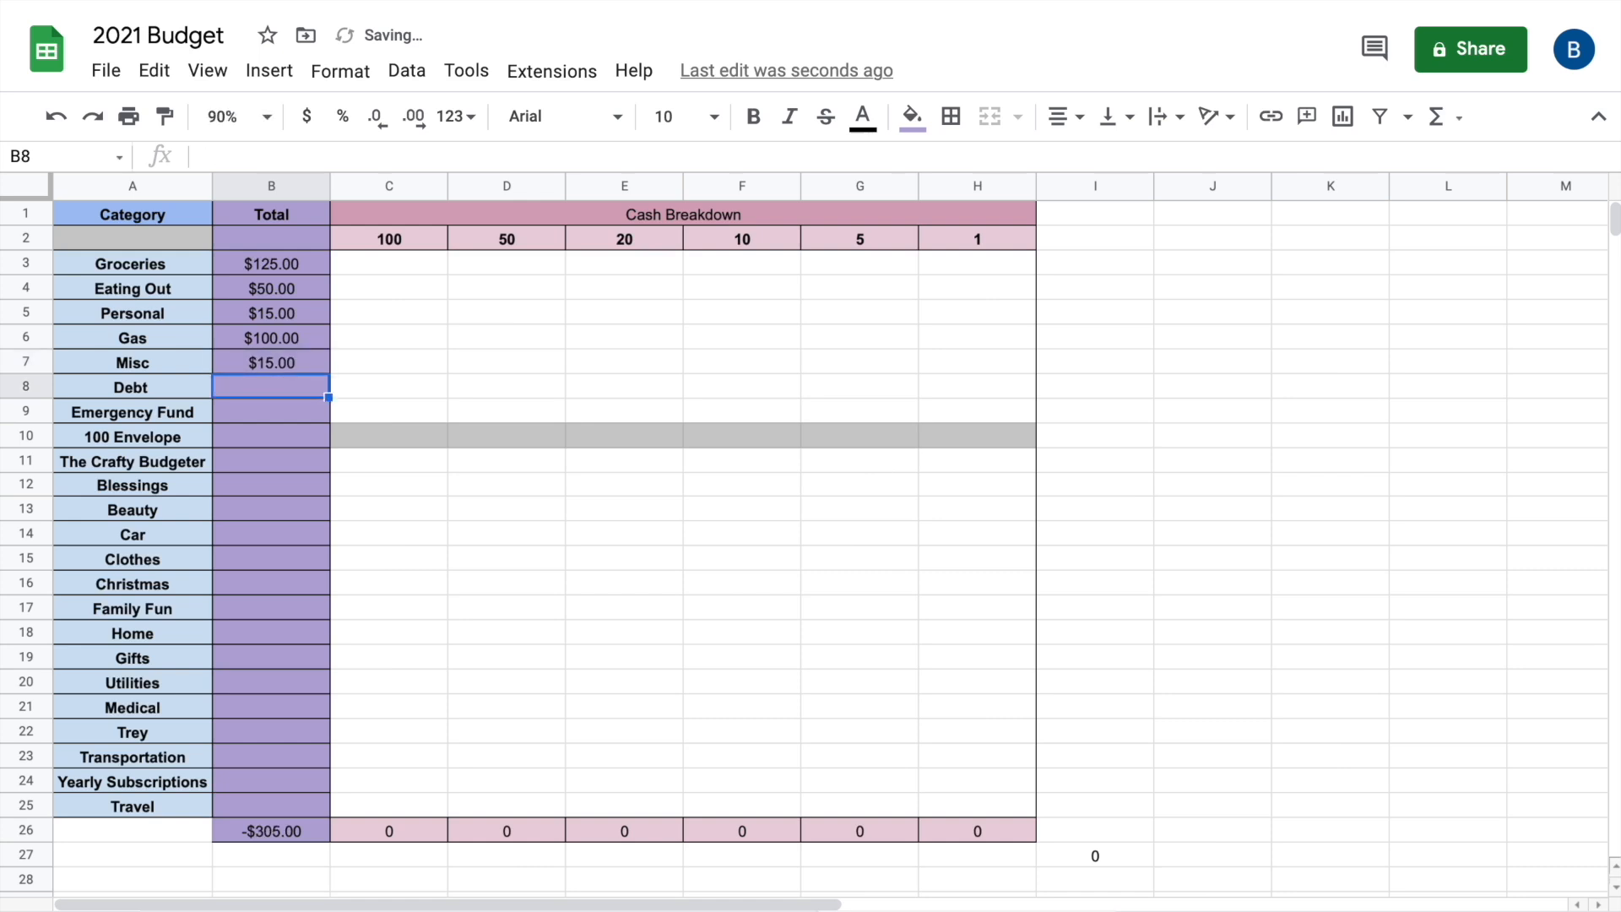
Enter the Cash Breakdown sheet's Total amounts for Debt as 750 and Emergency Fund as 50
{"action": "type", "text": "750"}
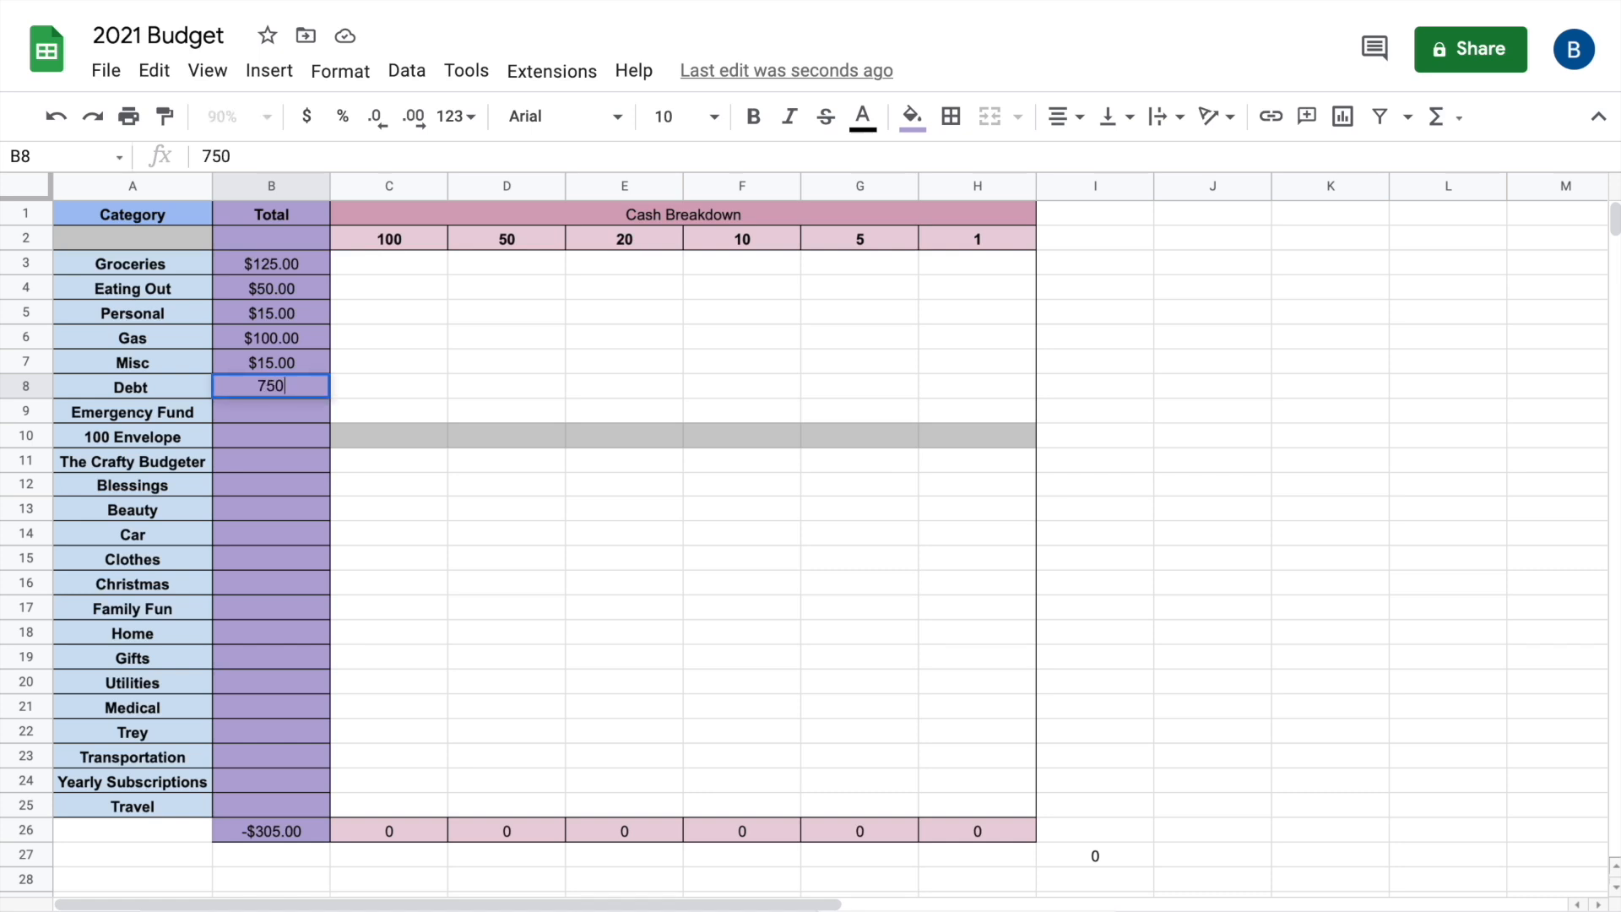
{"action": "key", "text": "Return"}
{"action": "type", "text": "50"}
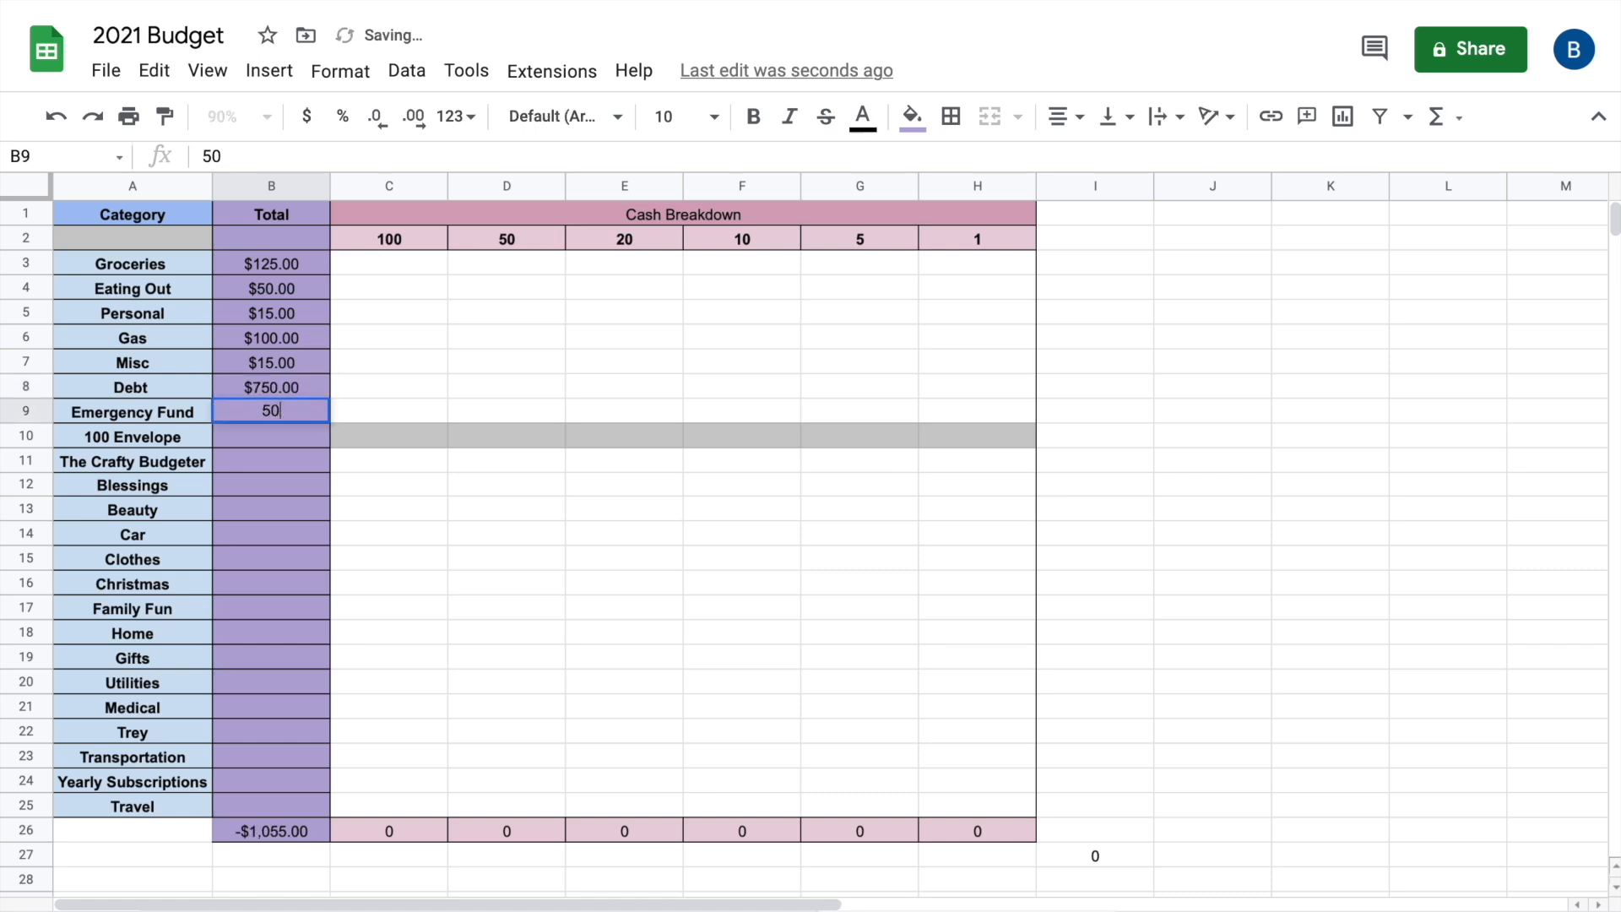
{"action": "key", "text": "Return"}
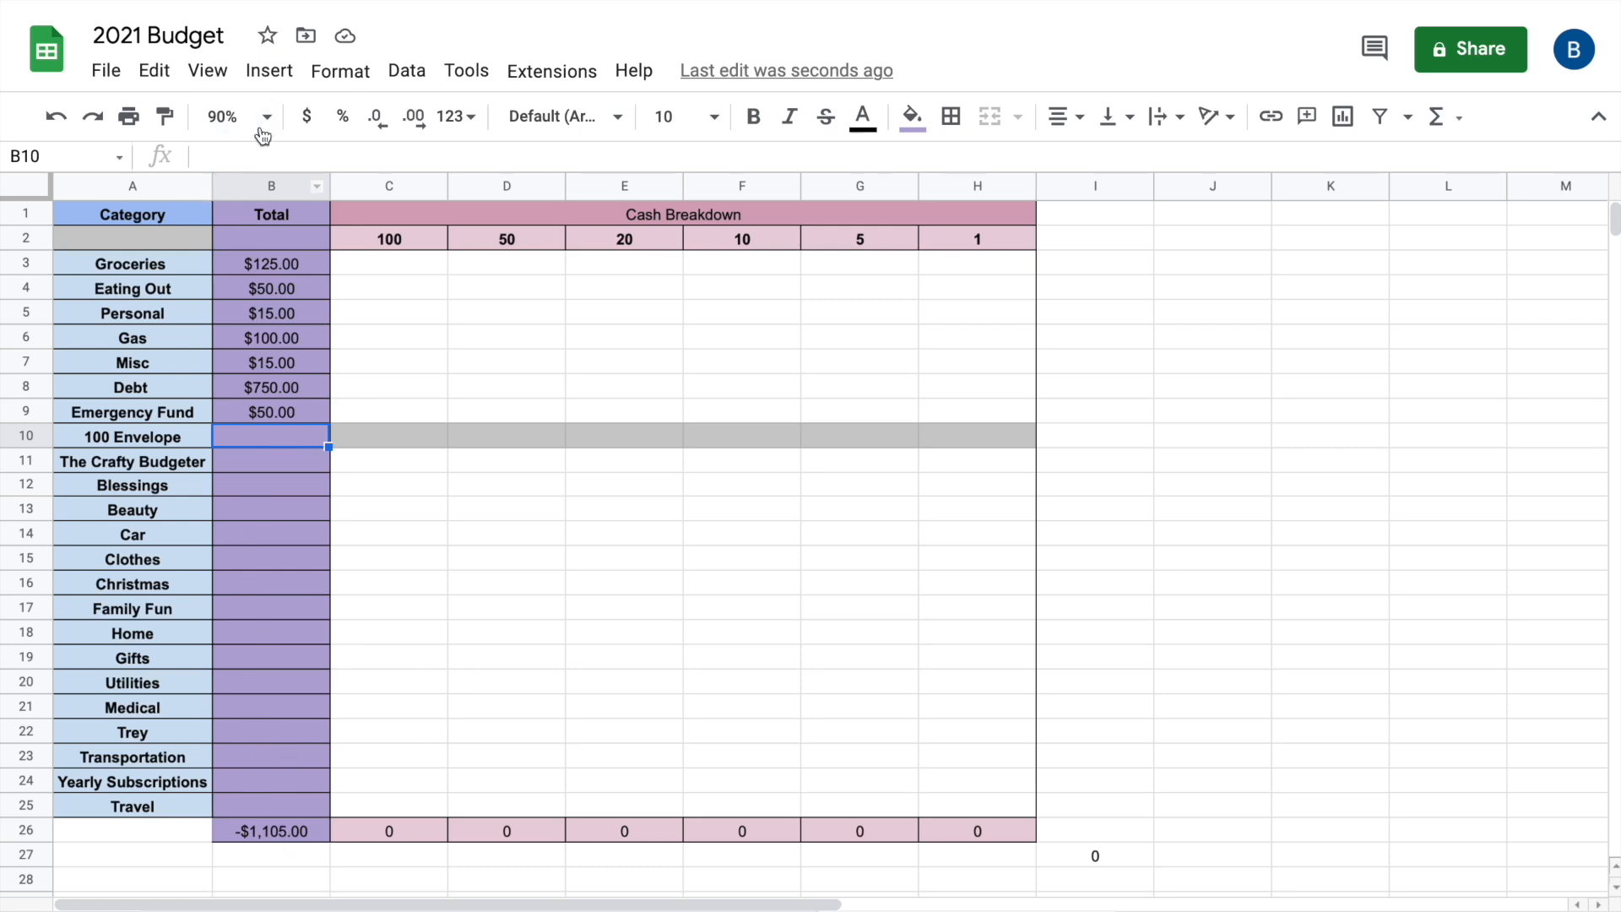
Try to calculate the overall cash amount in cell B2, under the Total heading, with the formula =1,105+95
{"action": "left_click", "coordinate": [251, 245]}
{"action": "type", "text": "="}
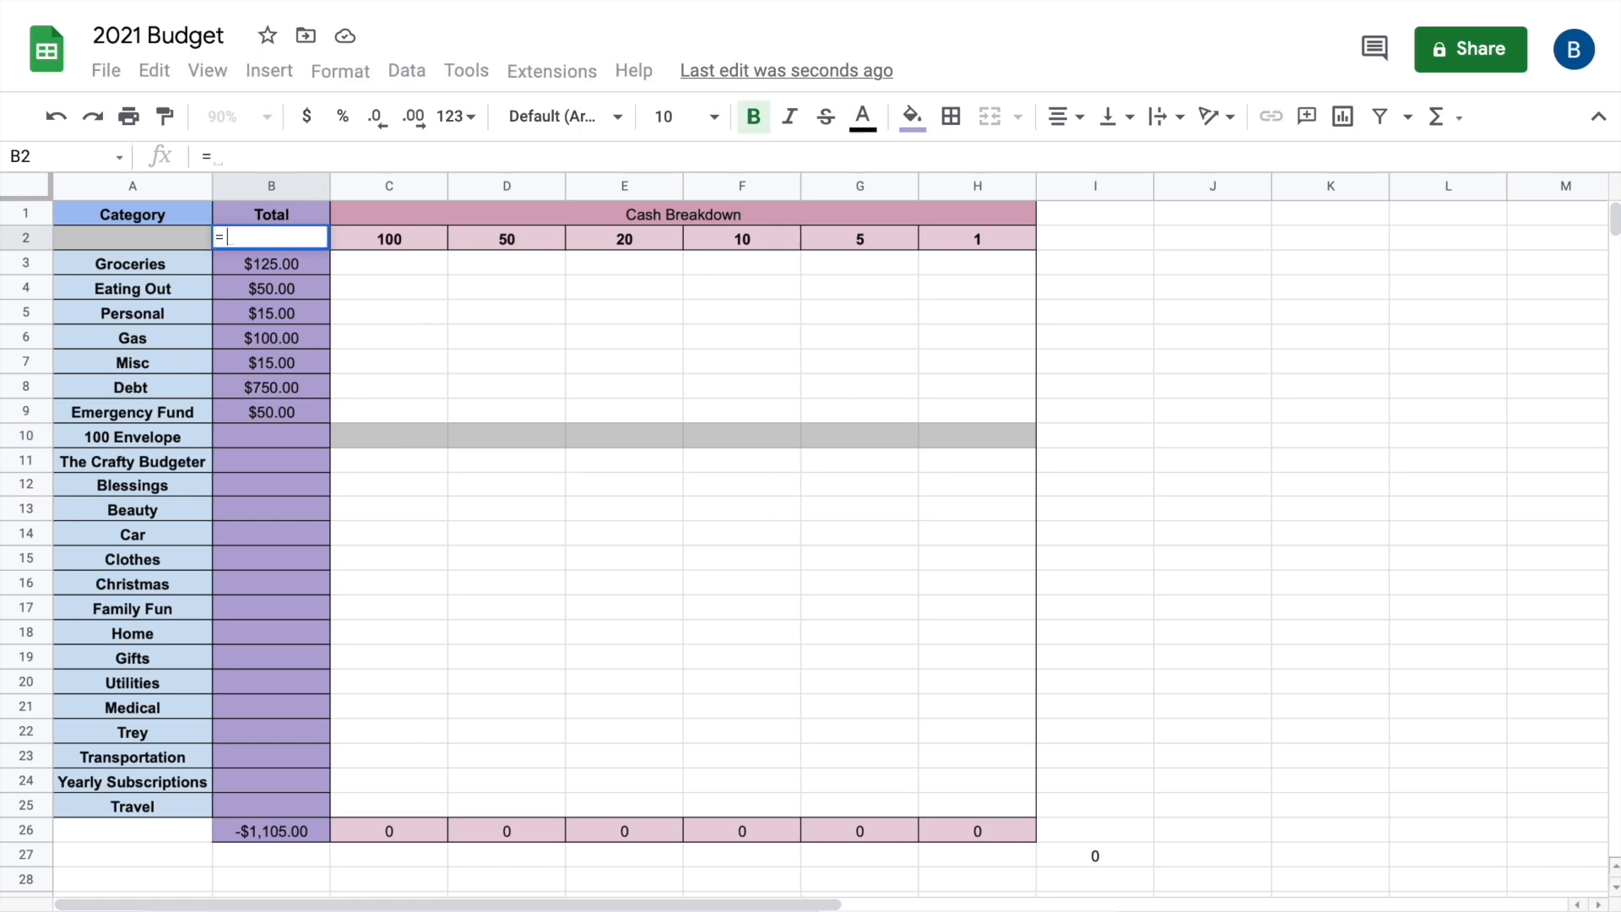
{"action": "type", "text": "11,05"}
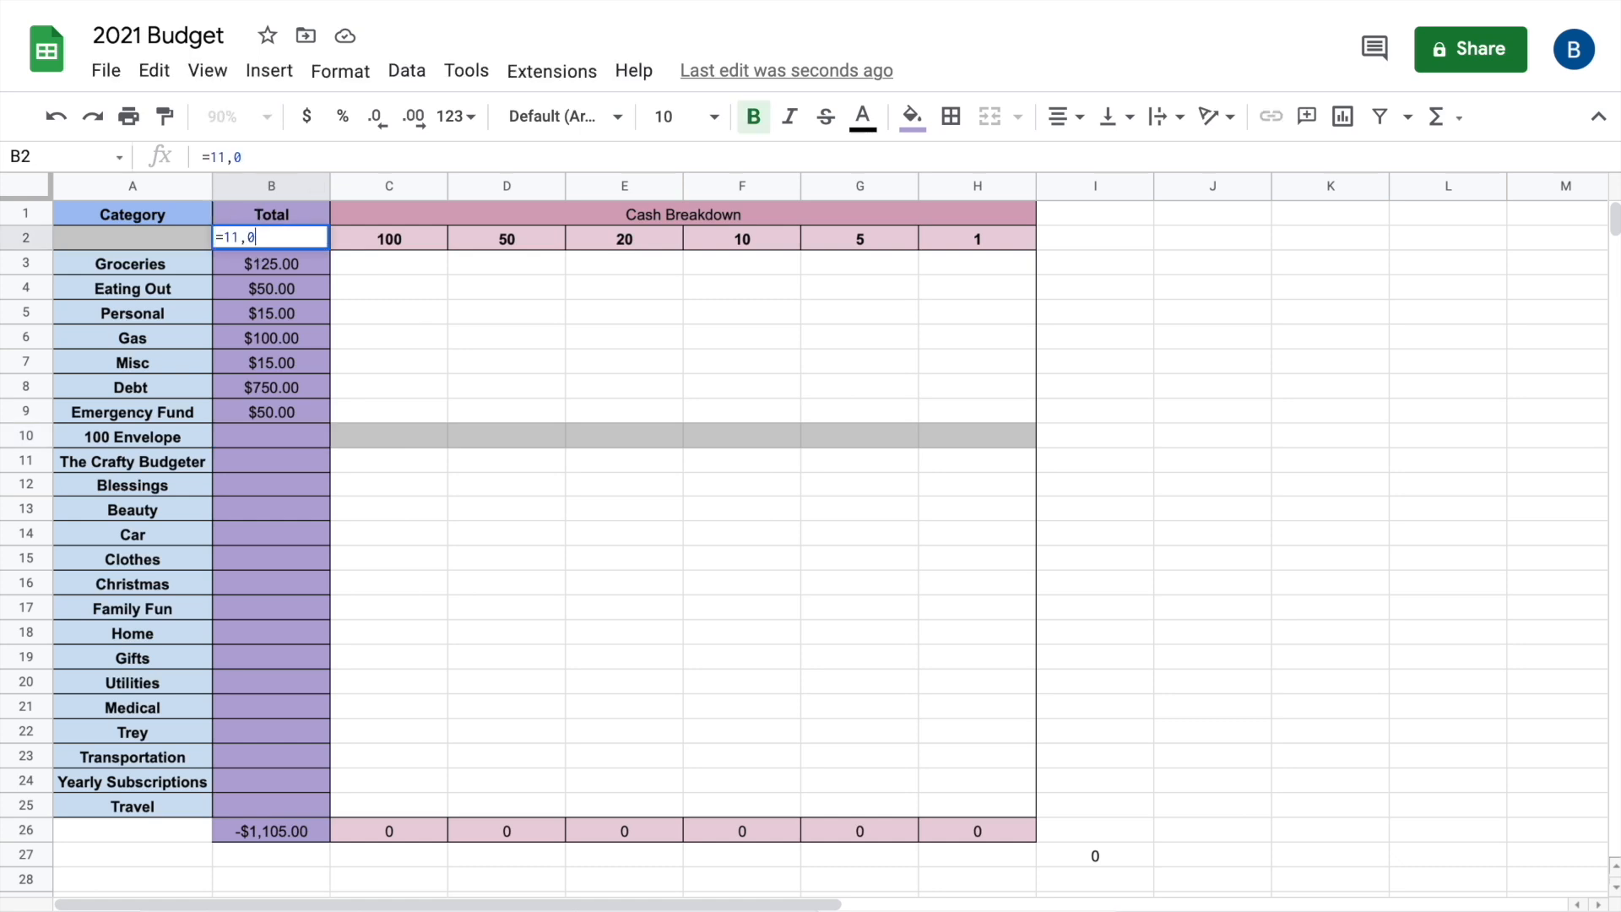
{"action": "key", "text": "BackSpace"}
{"action": "key", "text": "BackSpace"}
{"action": "key", "text": "BackSpace"}
{"action": "key", "text": "BackSpace"}
{"action": "type", "text": ",105+"}
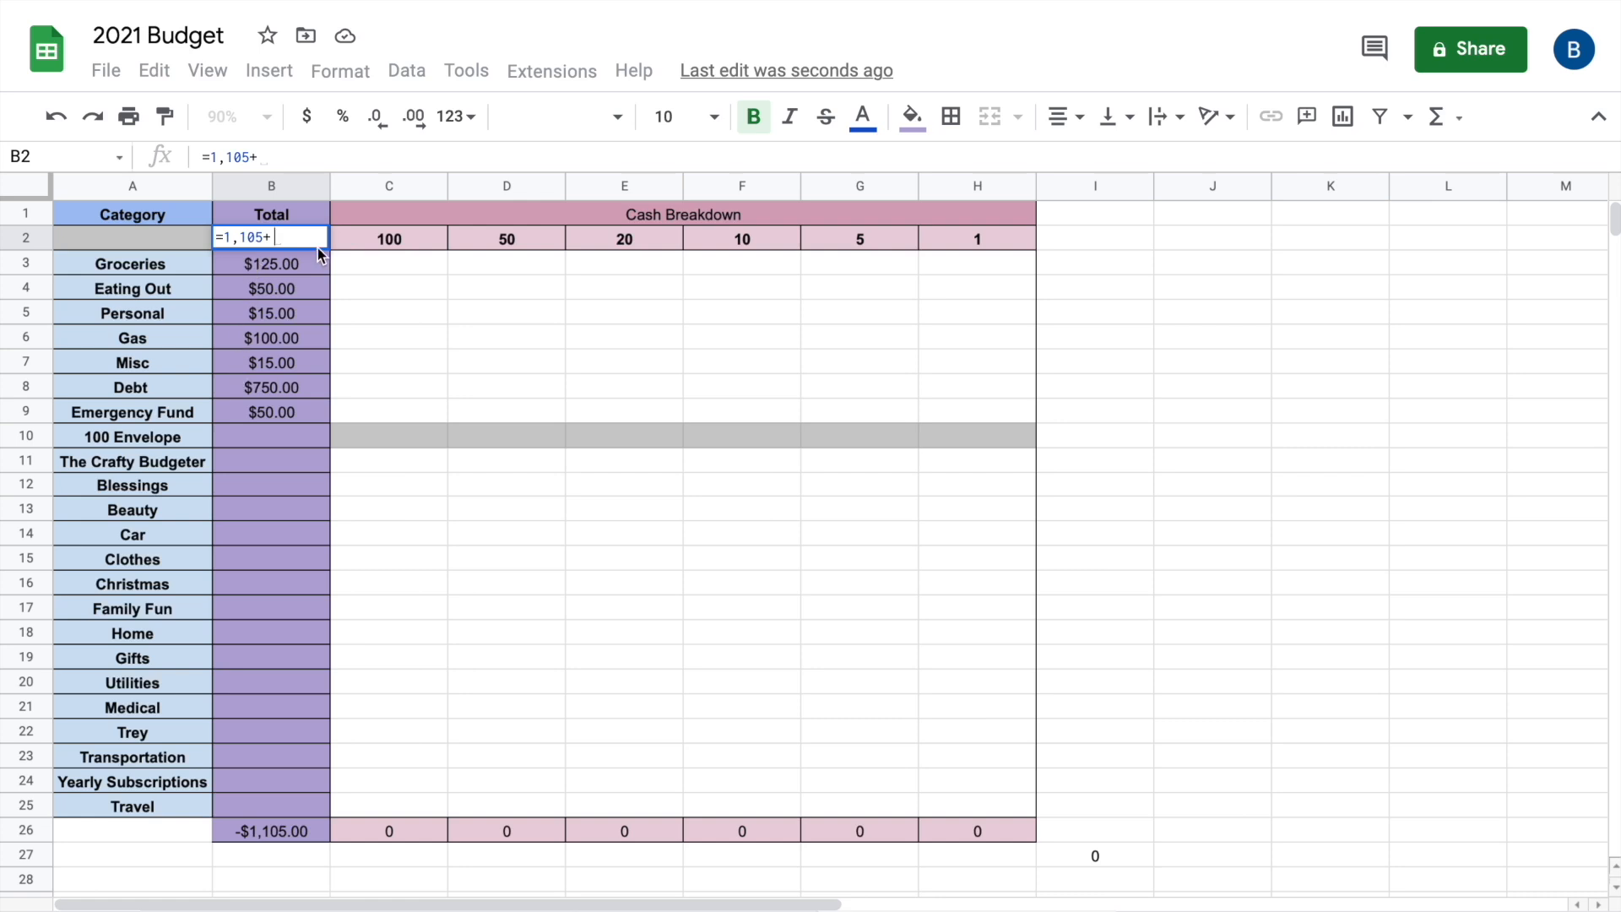
{"action": "type", "text": "95"}
{"action": "key", "text": "Return"}
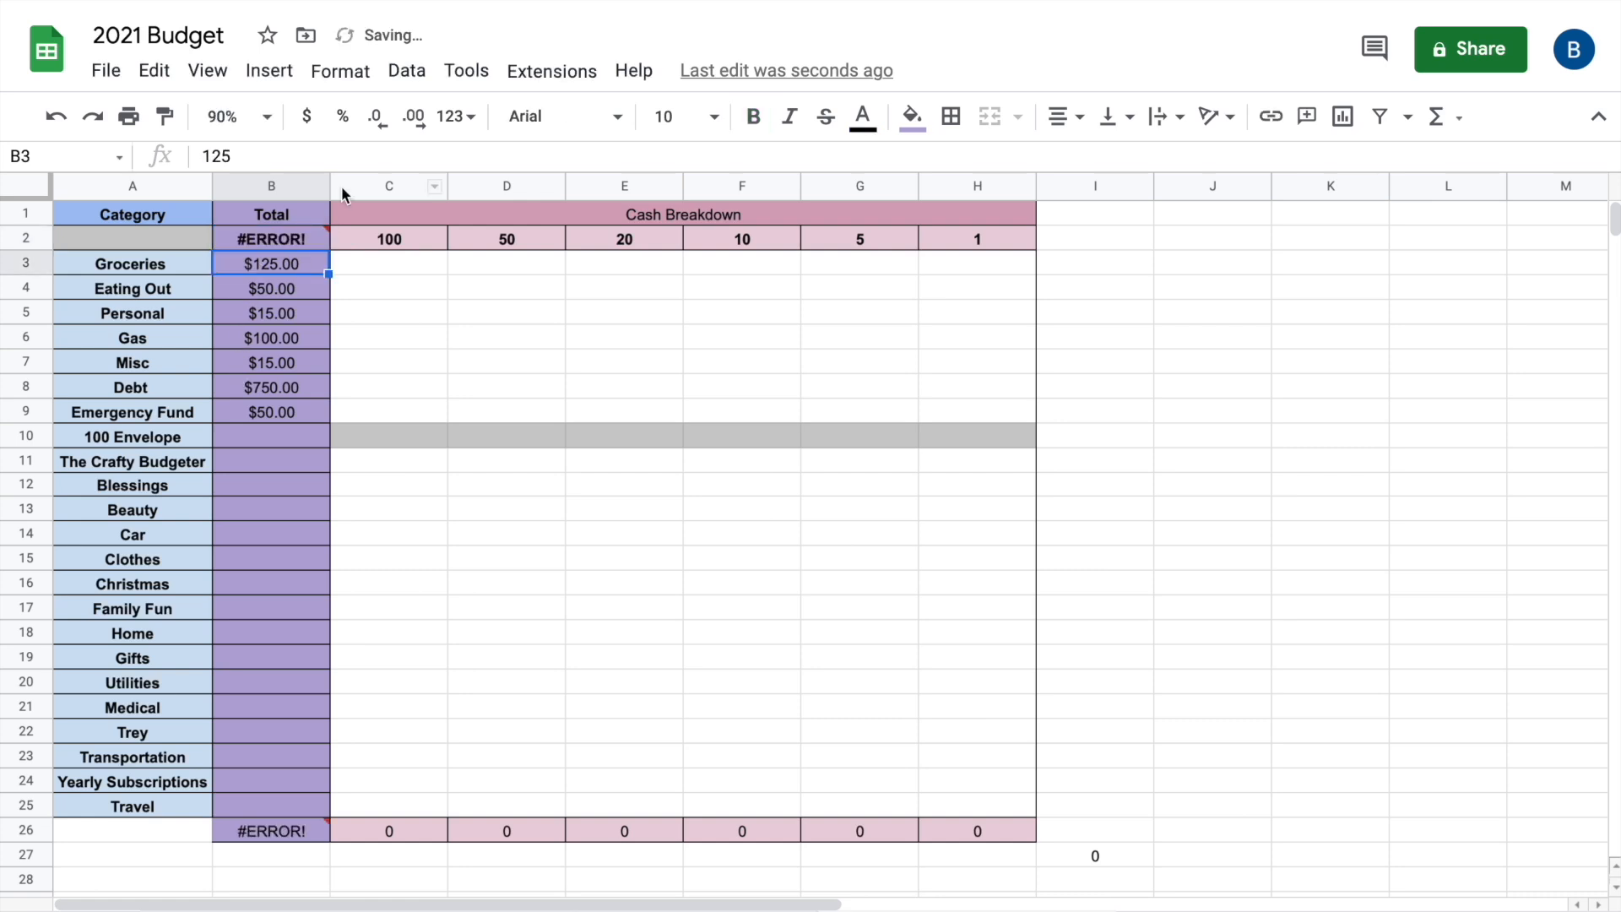
Delete the erroneous formula =1,105+95 from cell B2 under the Total heading
{"action": "double_click", "coordinate": [291, 243]}
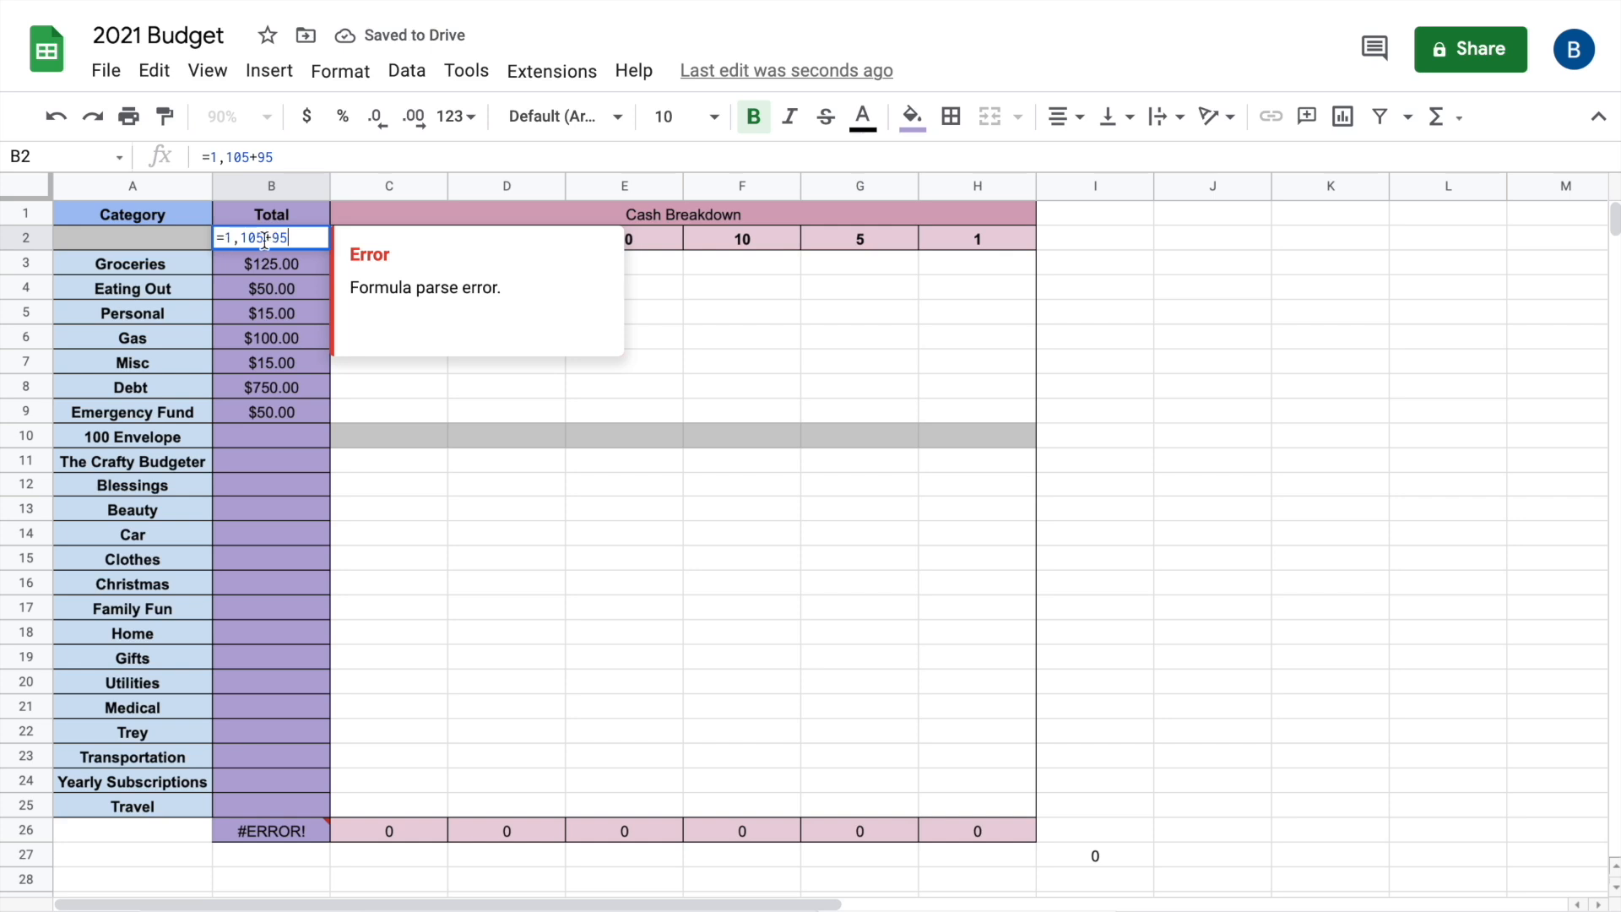
{"action": "left_click", "coordinate": [251, 240]}
{"action": "key", "text": "End"}
{"action": "key", "text": "shift+Left"}
{"action": "key", "text": "shift+Left"}
{"action": "key", "text": "shift+Left"}
{"action": "key", "text": "shift+Left"}
{"action": "key", "text": "shift+Left"}
{"action": "key", "text": "shift+Left"}
{"action": "key", "text": "shift+Left"}
{"action": "key", "text": "shift+Left"}
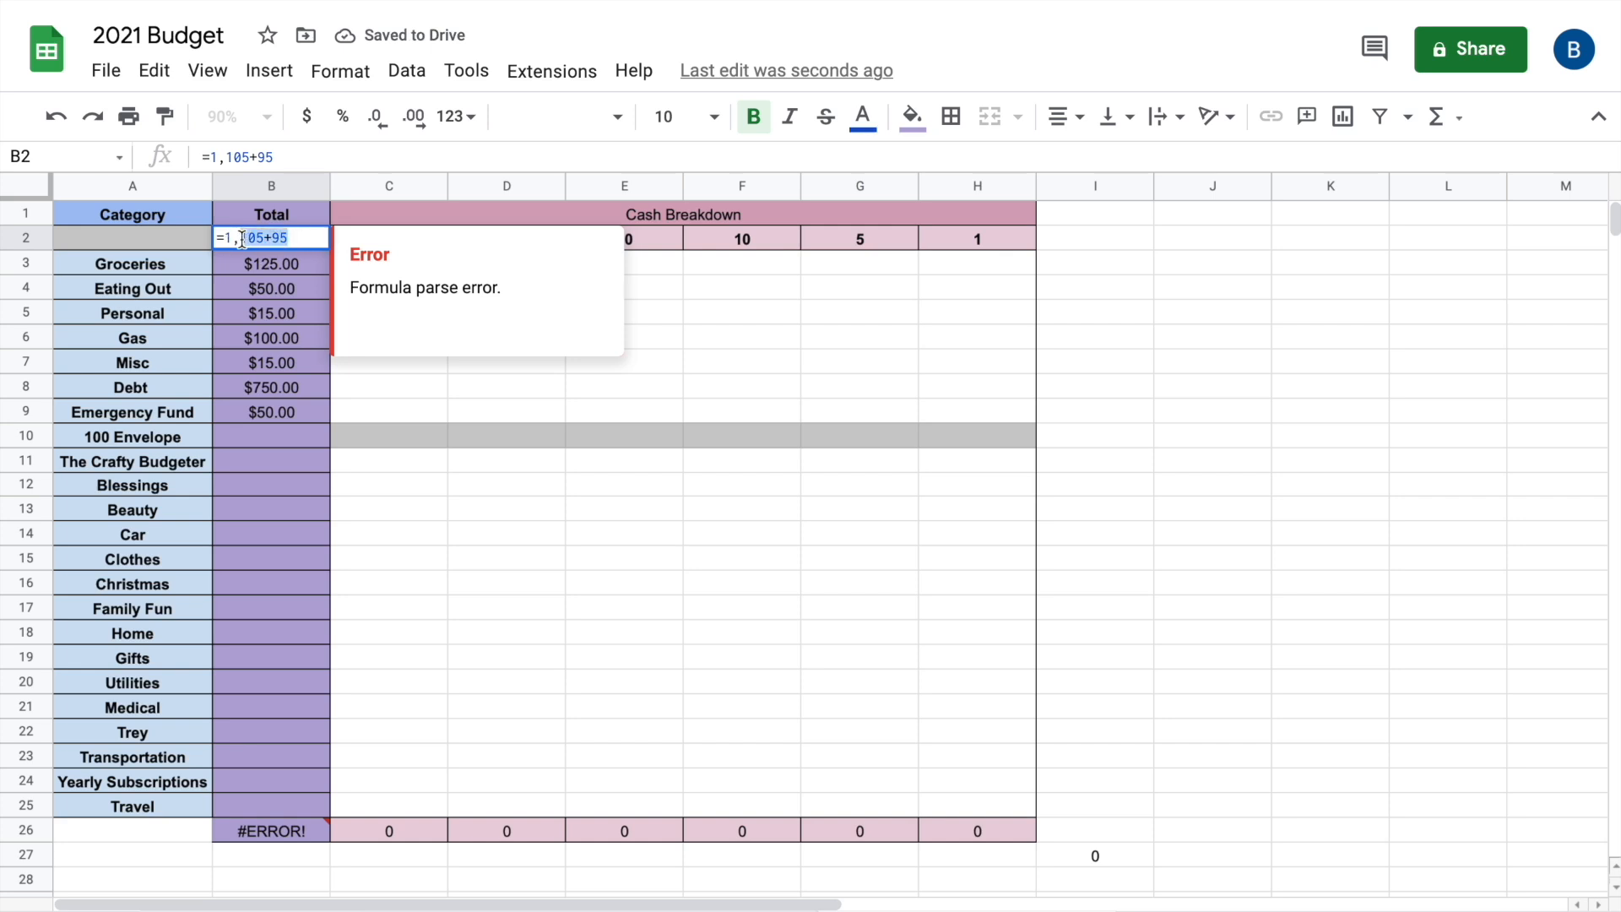
{"action": "key", "text": "BackSpace"}
{"action": "key", "text": "BackSpace"}
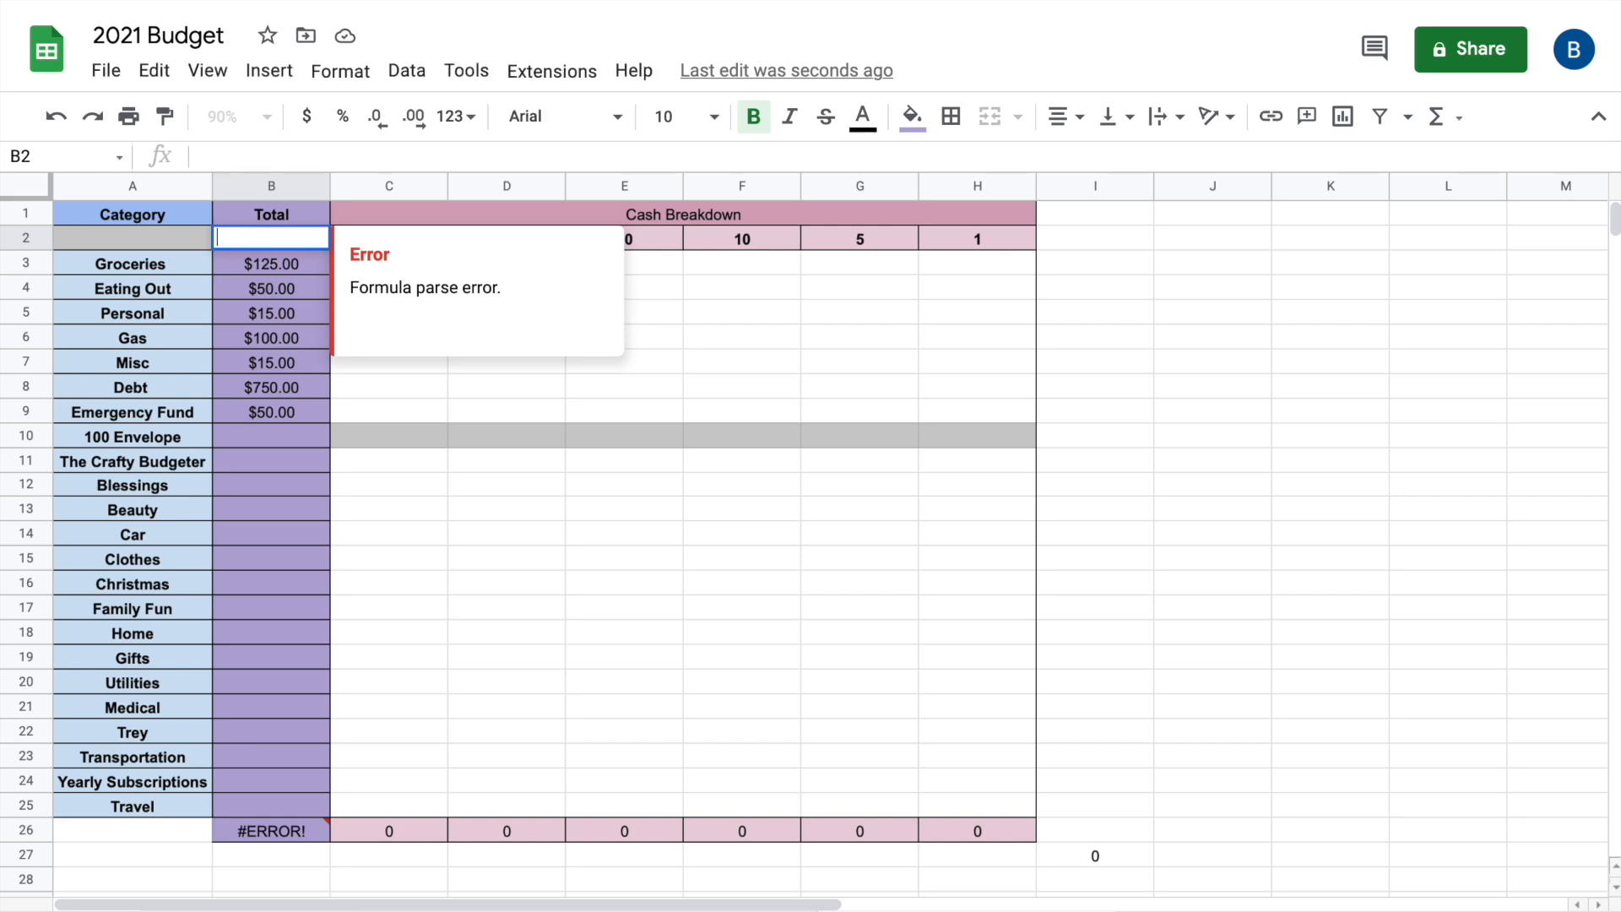
{"action": "type", "text": "=1,1"}
{"action": "key", "text": "BackSpace"}
{"action": "key", "text": "BackSpace"}
{"action": "key", "text": "BackSpace"}
{"action": "key", "text": "BackSpace"}
Calculate the overall cash amount in cell B2 with the formula =1105+95 and check the remaining balance in cell B26
{"action": "left_click", "coordinate": [253, 494]}
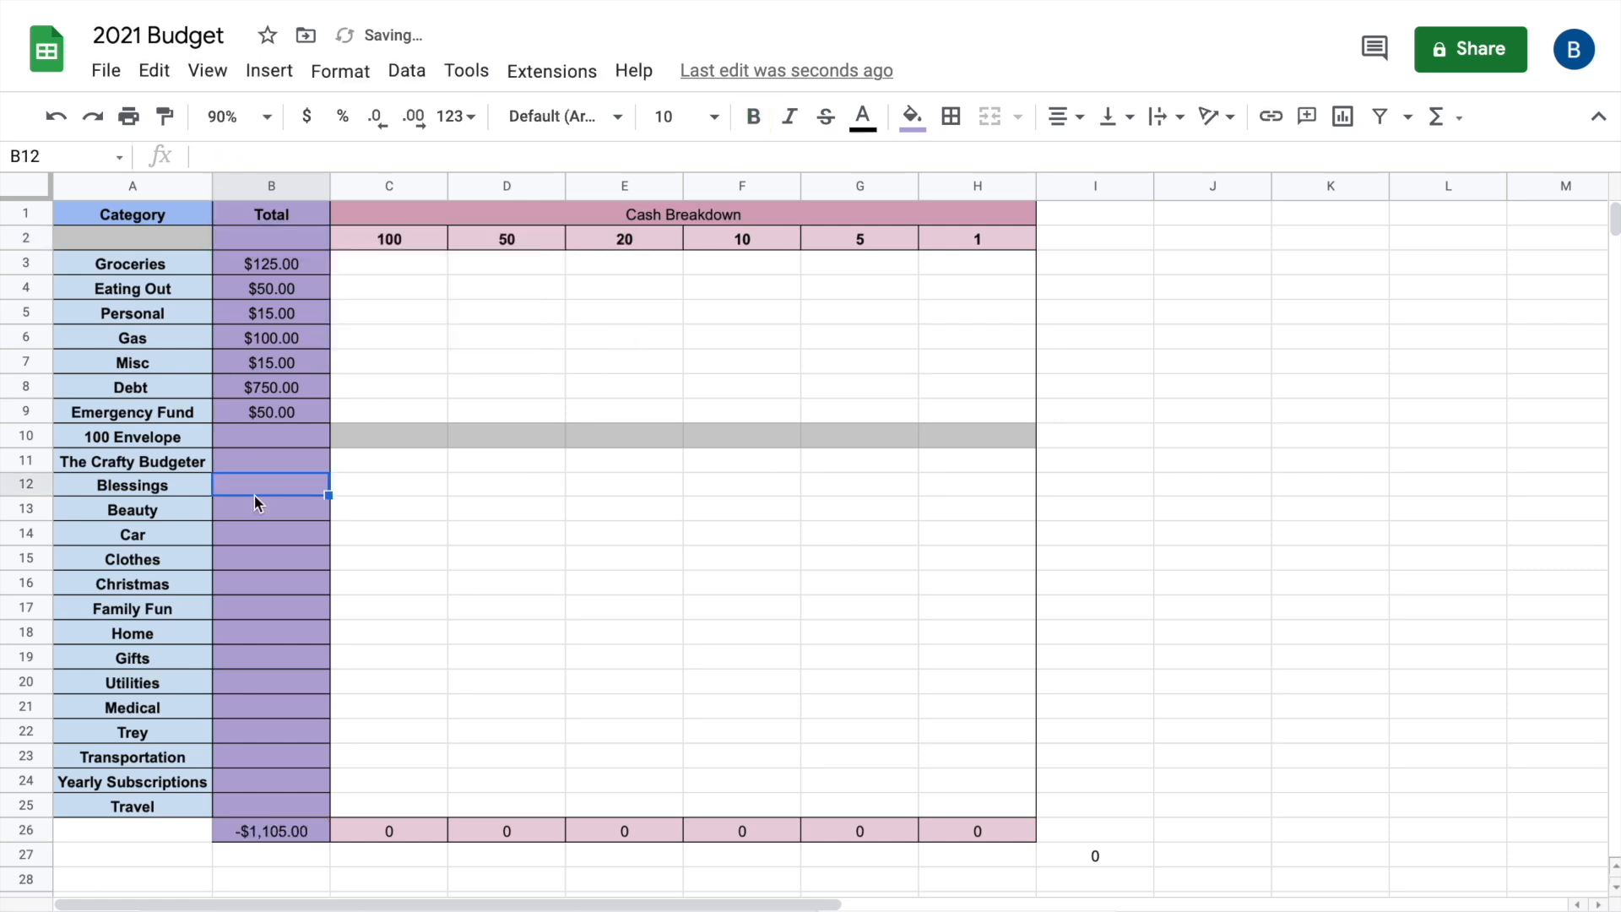
{"action": "left_click", "coordinate": [262, 240]}
{"action": "type", "text": "=1105"}
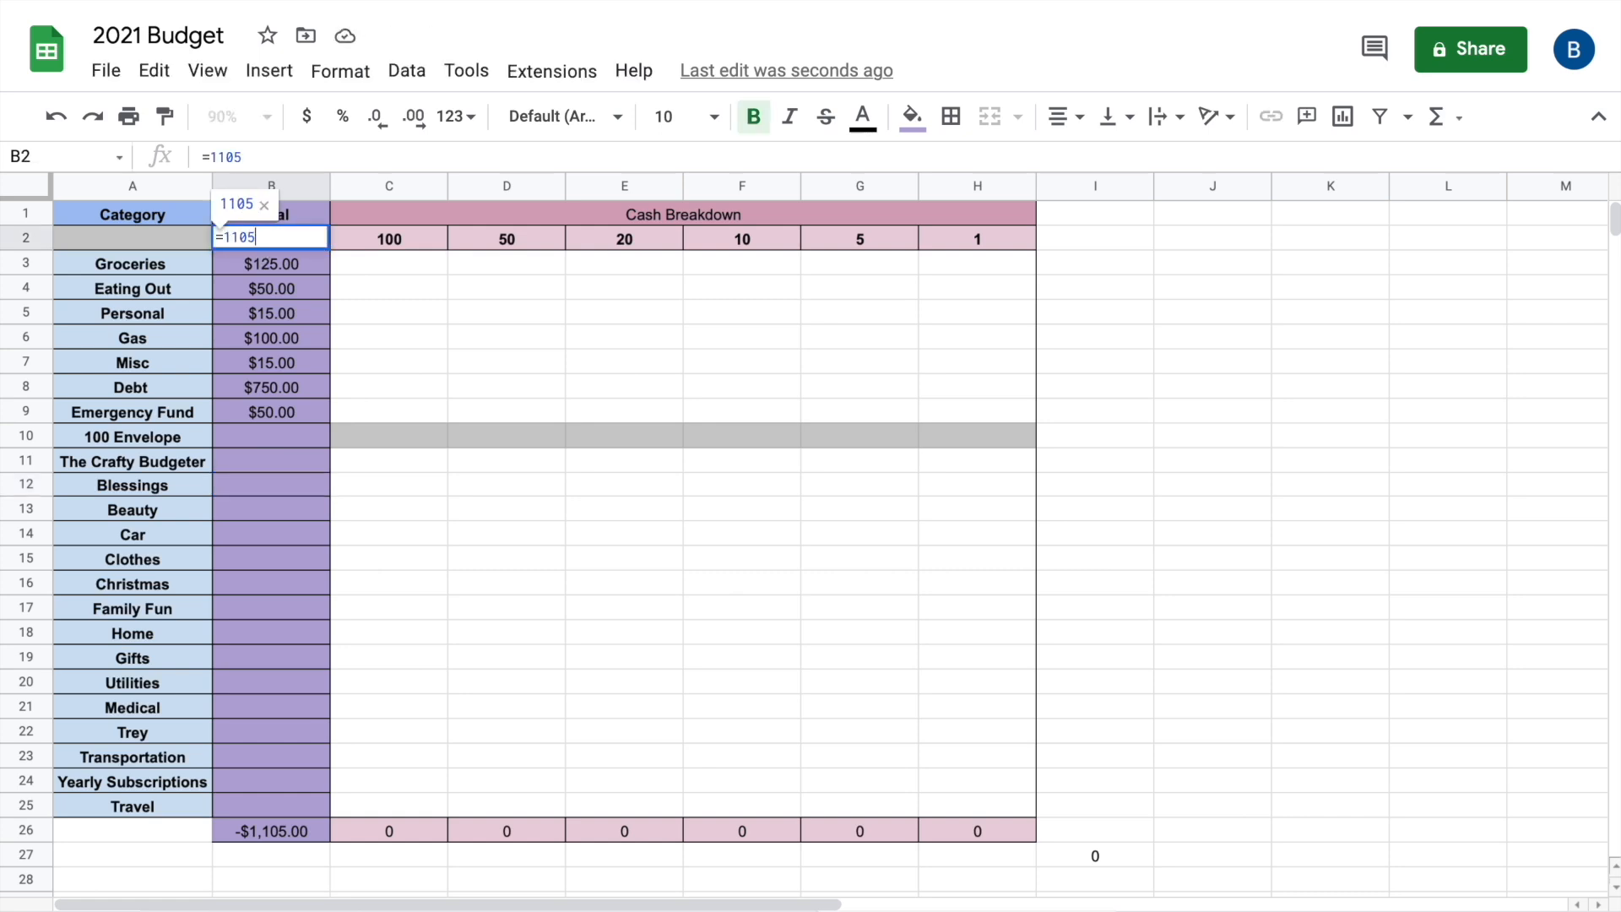
{"action": "type", "text": "+"}
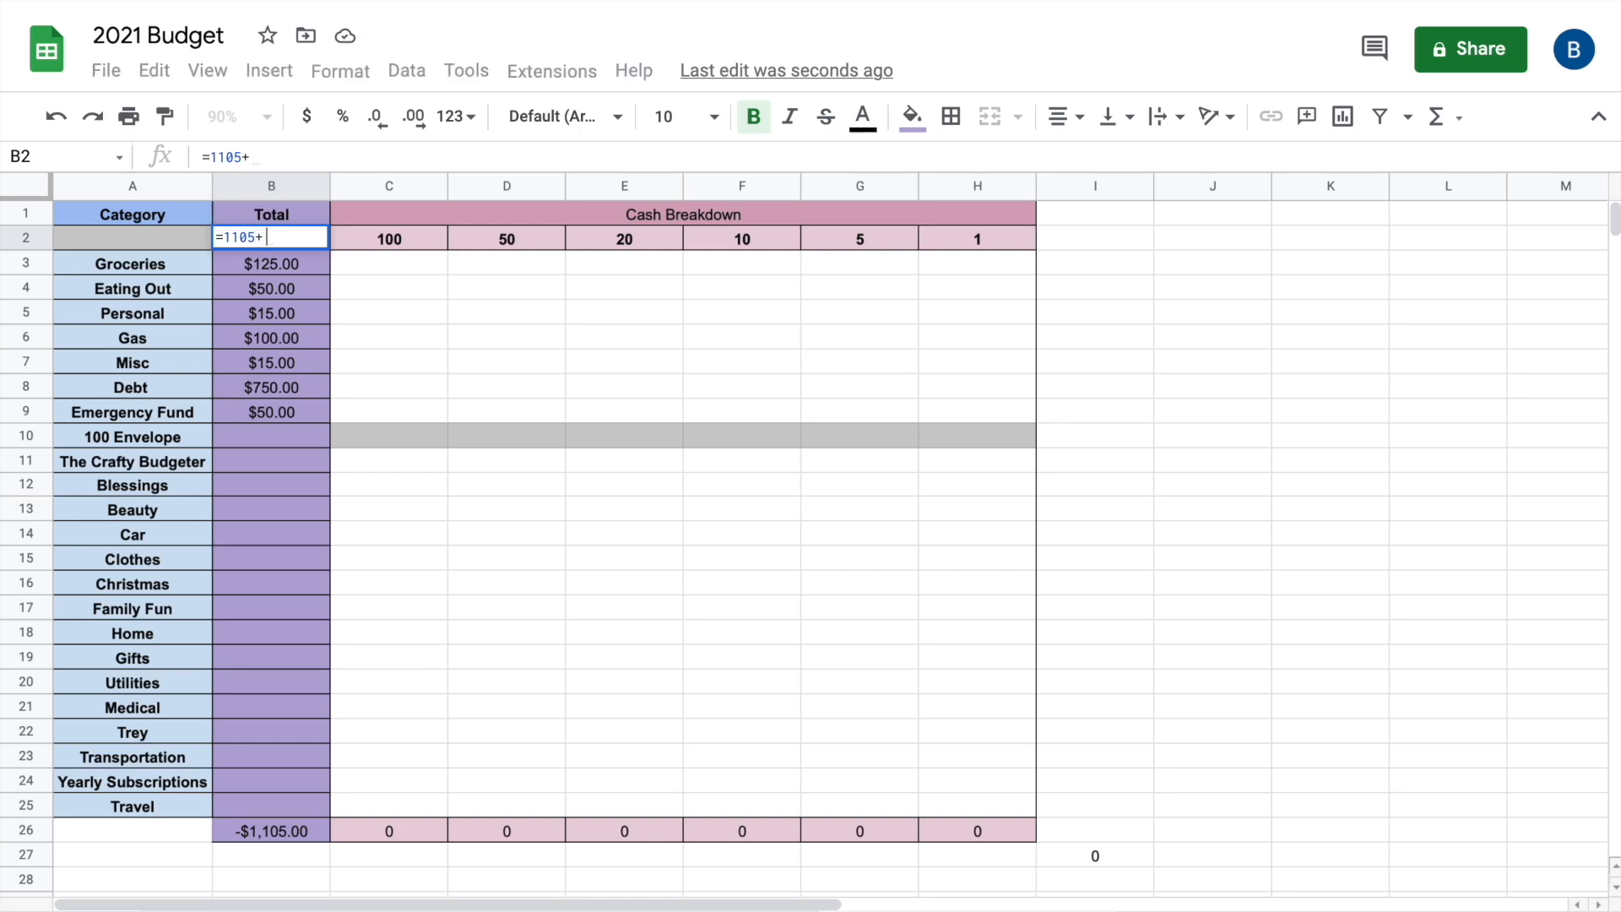
{"action": "type", "text": "95"}
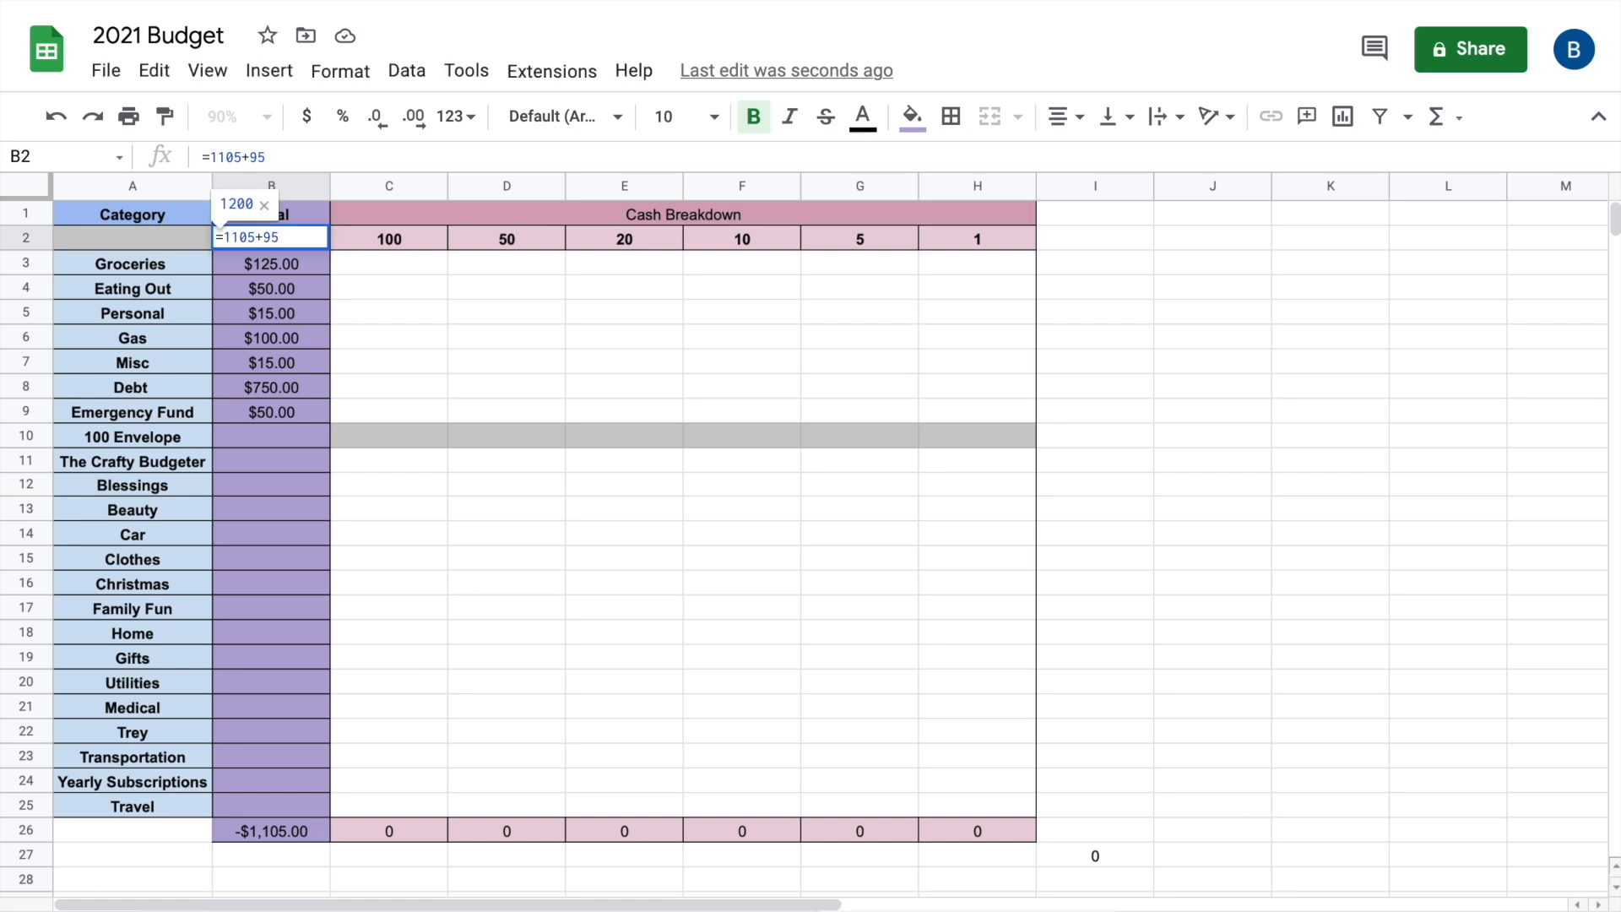
{"action": "key", "text": "Return"}
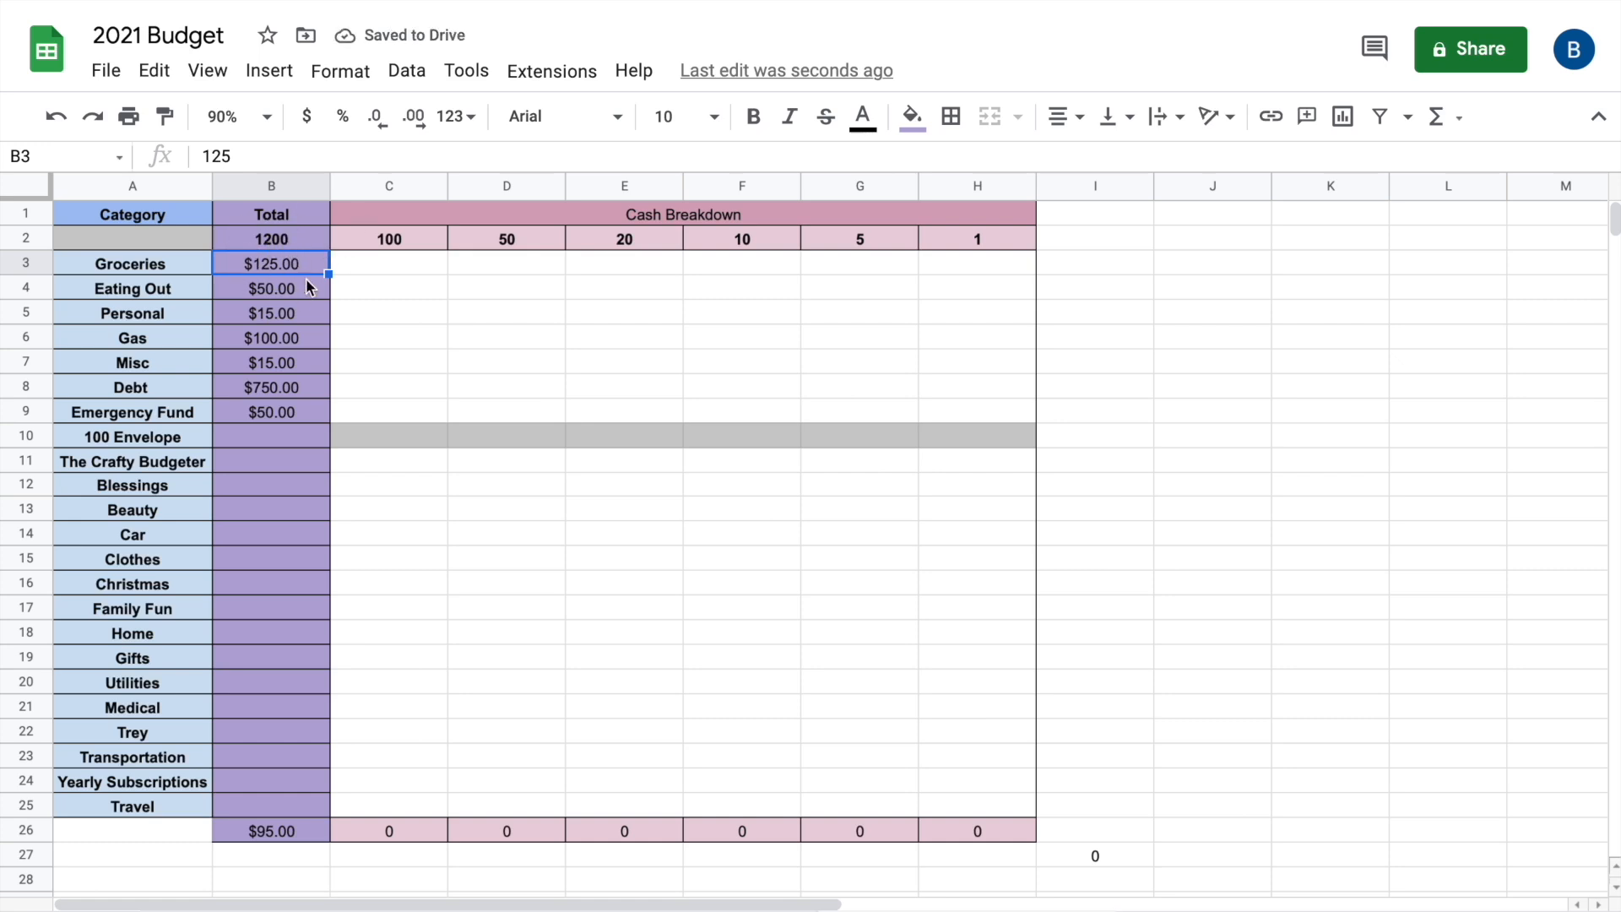
{"action": "left_click", "coordinate": [284, 242]}
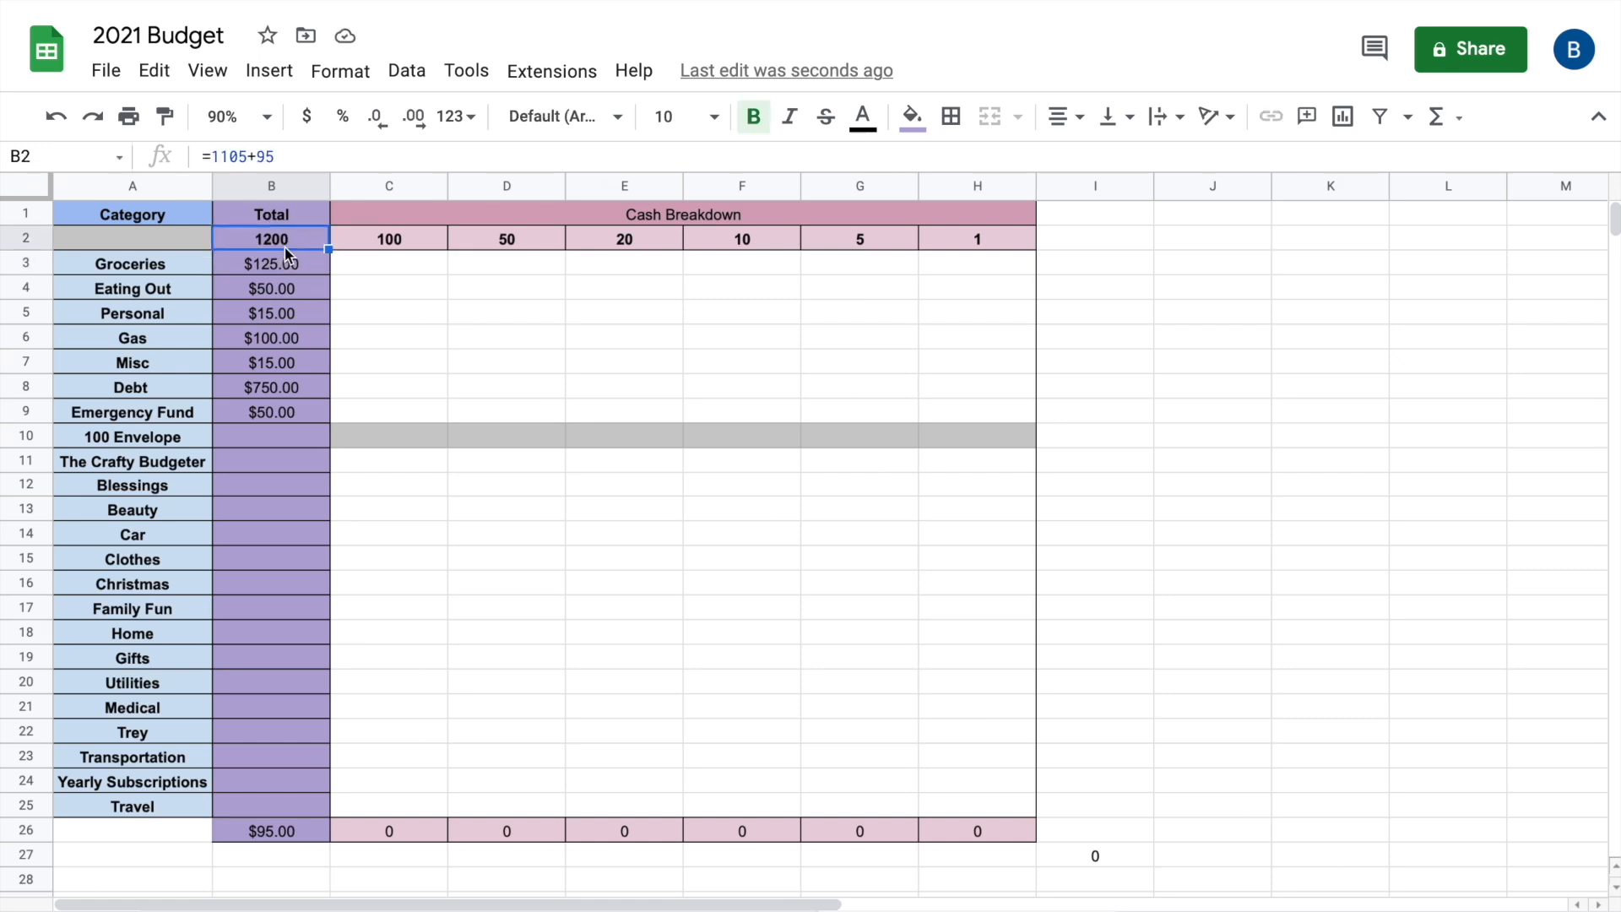
{"action": "left_click", "coordinate": [265, 831]}
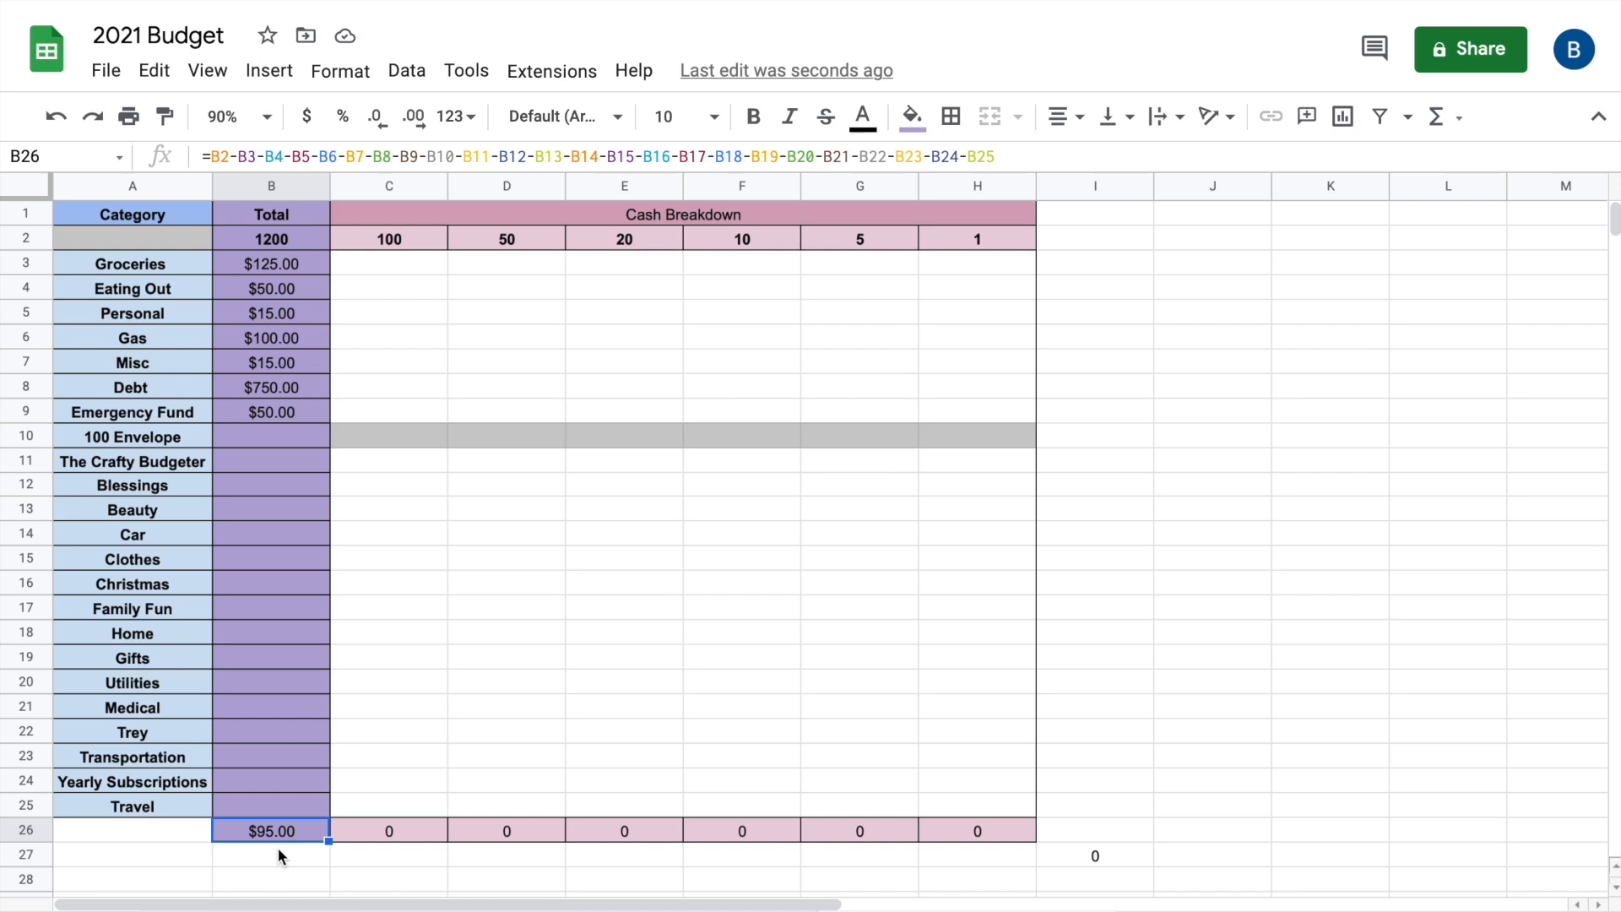
Enter Total amounts of 15 for Christmas and 10 for Utilities
{"action": "double_click", "coordinate": [256, 589]}
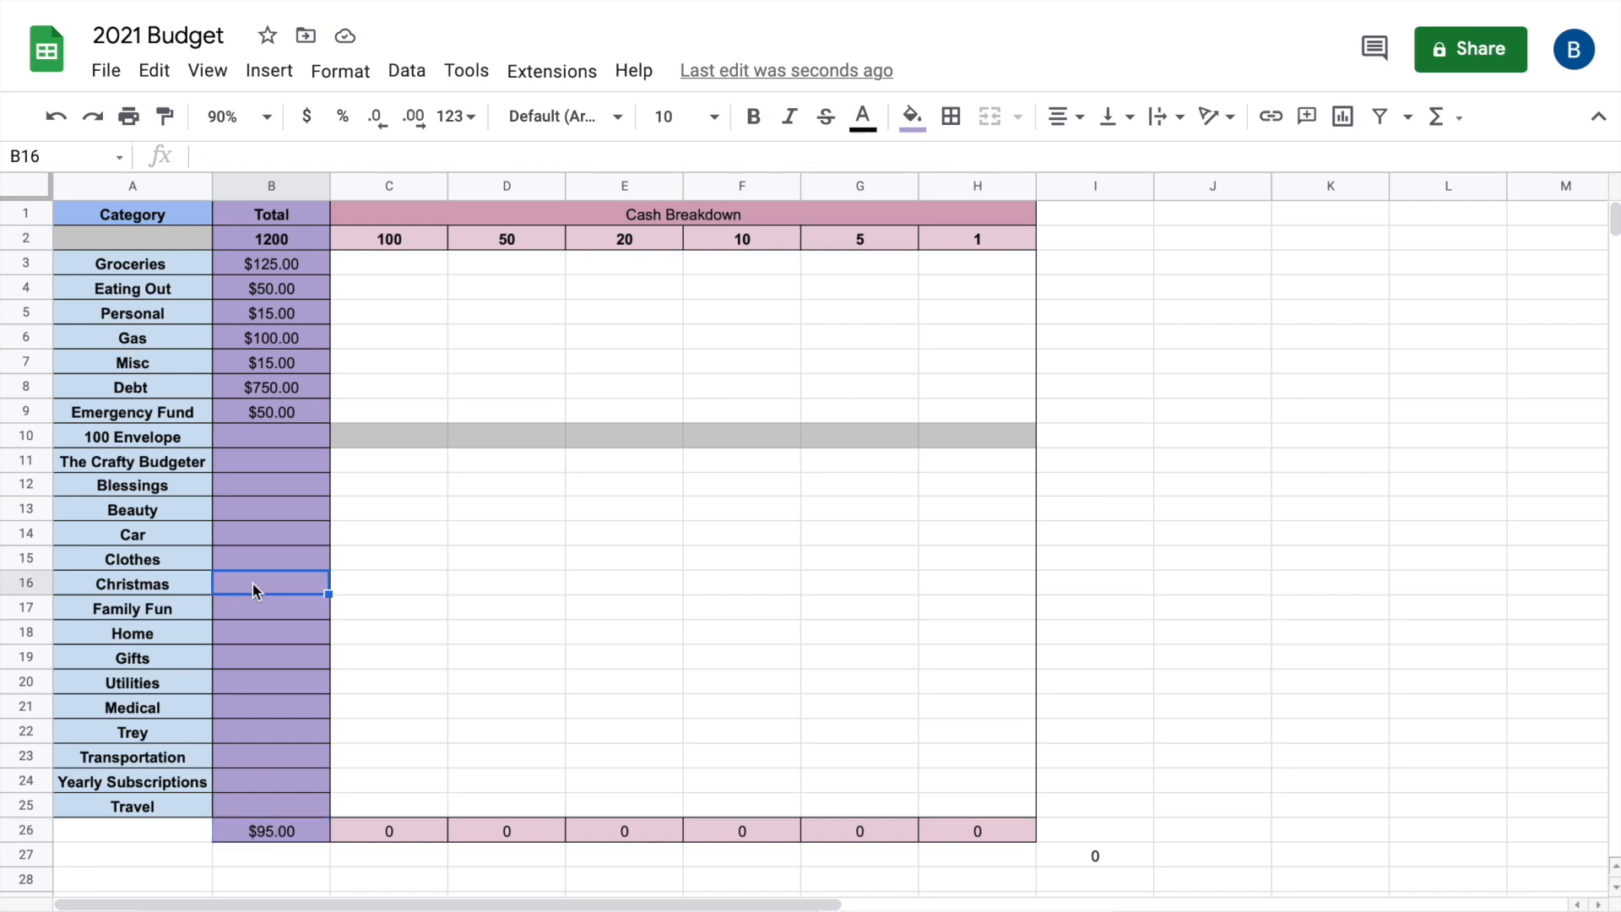
{"action": "type", "text": "15"}
{"action": "key", "text": "Return"}
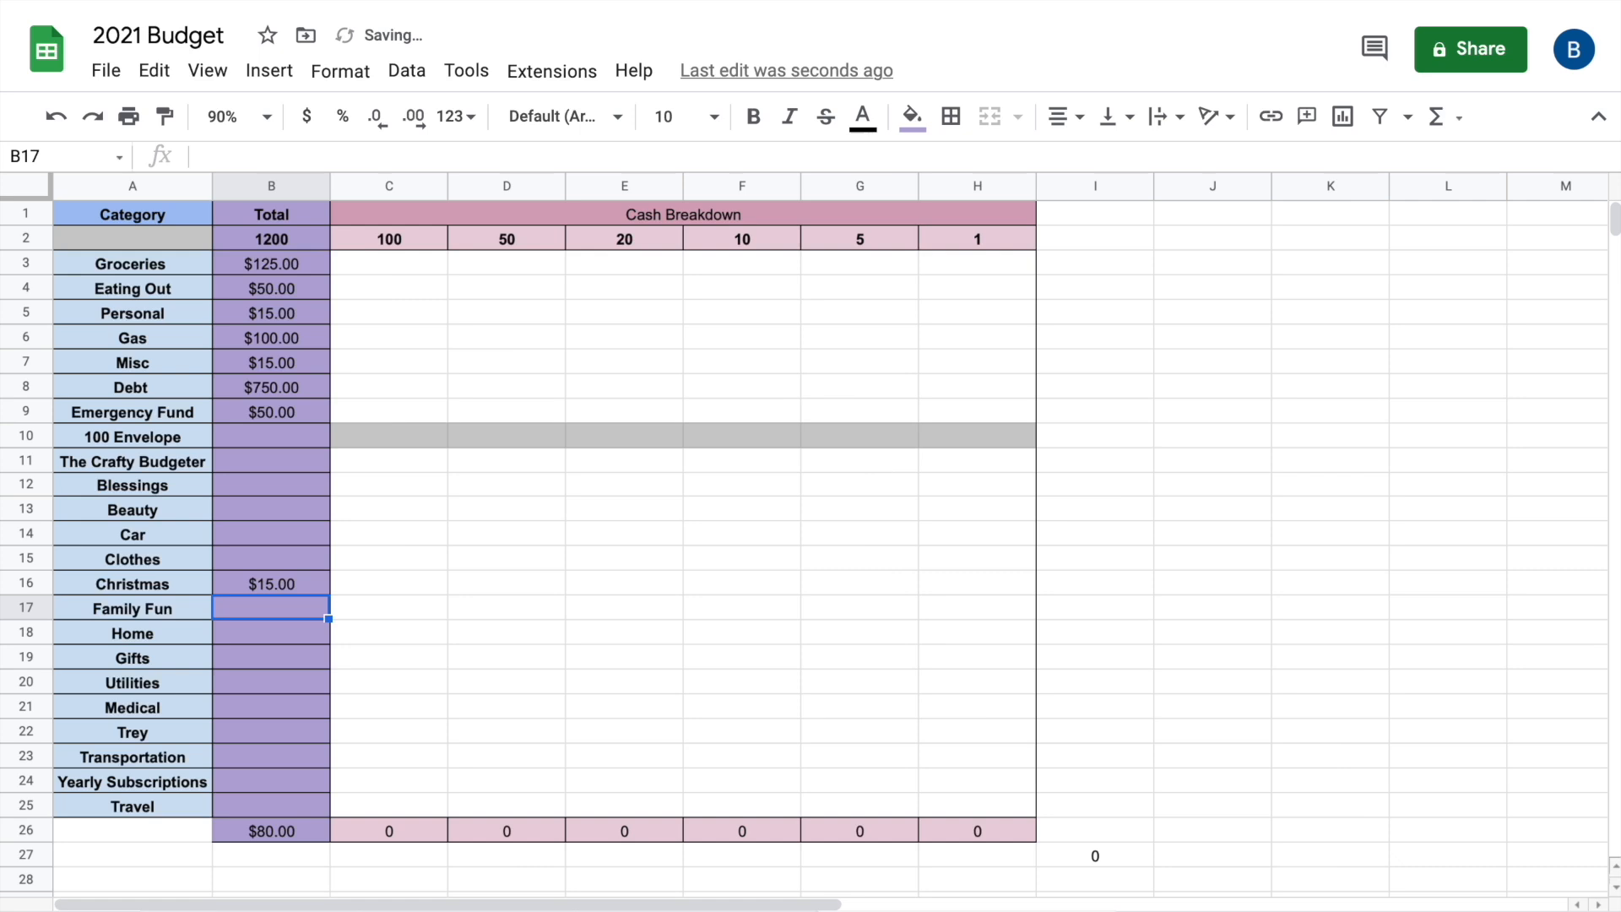
{"action": "left_click", "coordinate": [263, 683]}
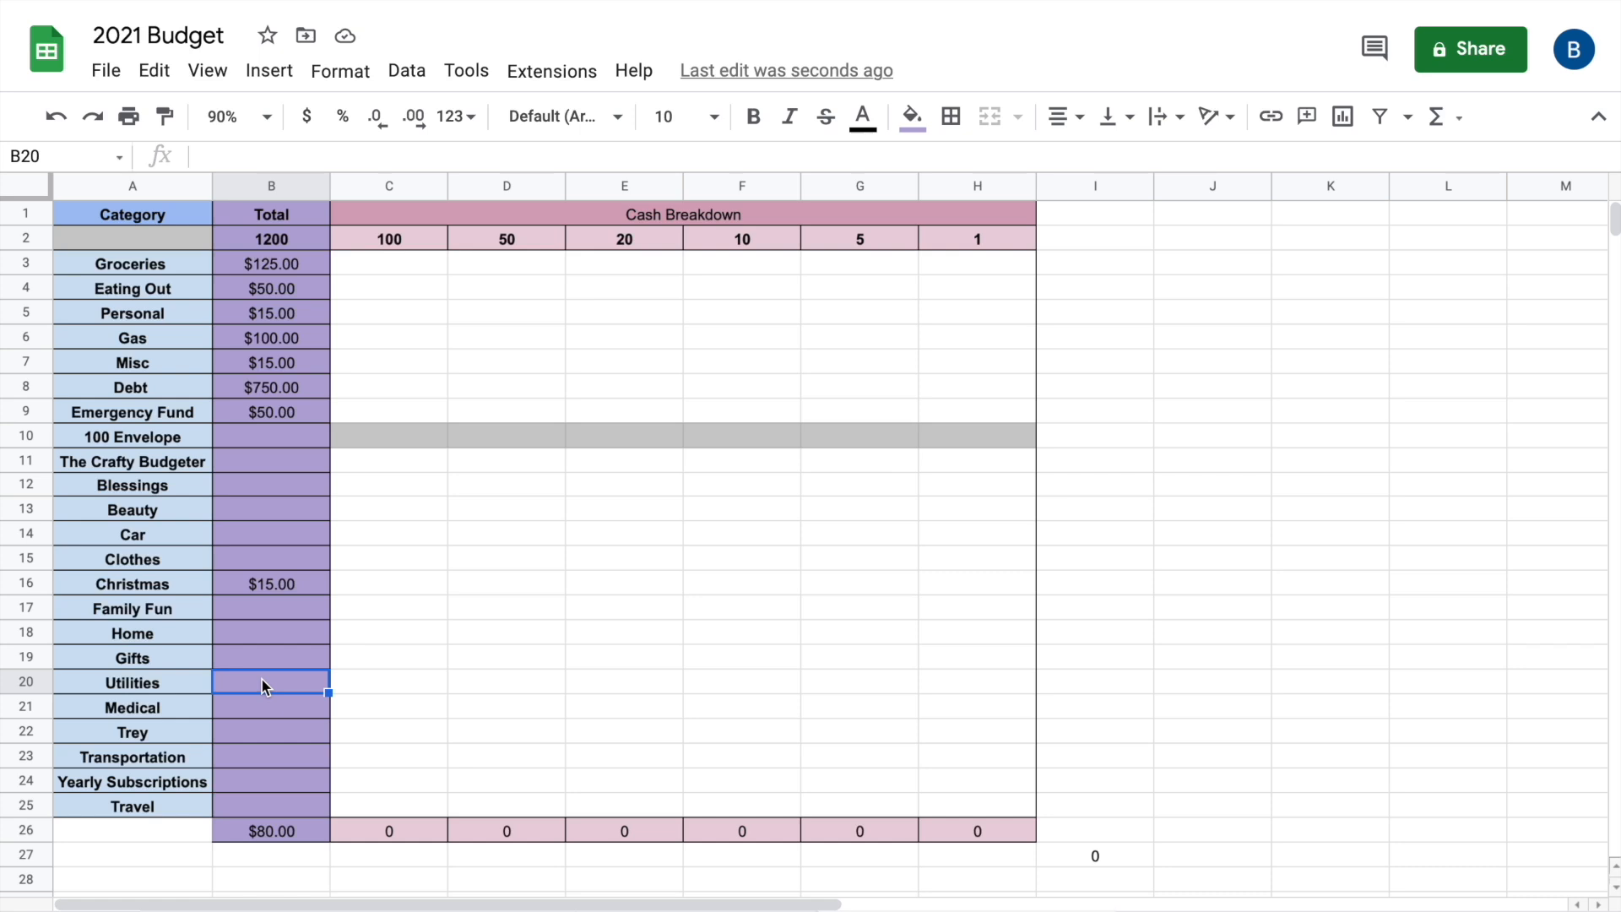
{"action": "type", "text": "10"}
{"action": "key", "text": "Return"}
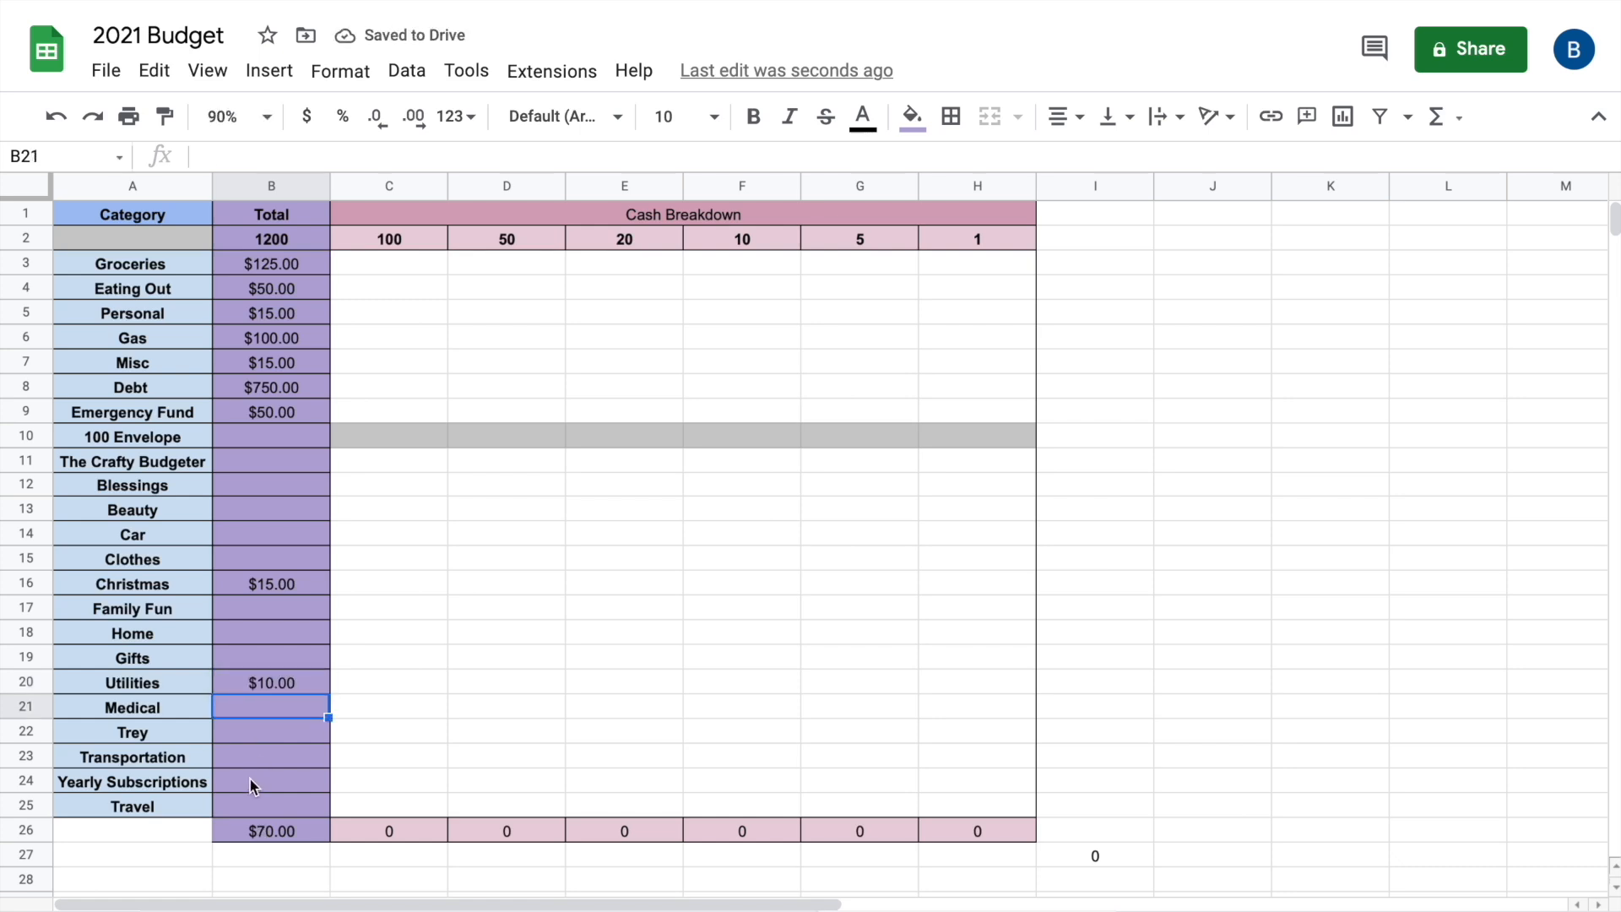
Enter Total amounts of 10 for Yearly Subscriptions and 15 for Blessings
{"action": "left_click", "coordinate": [246, 784]}
{"action": "type", "text": "10"}
{"action": "key", "text": "Return"}
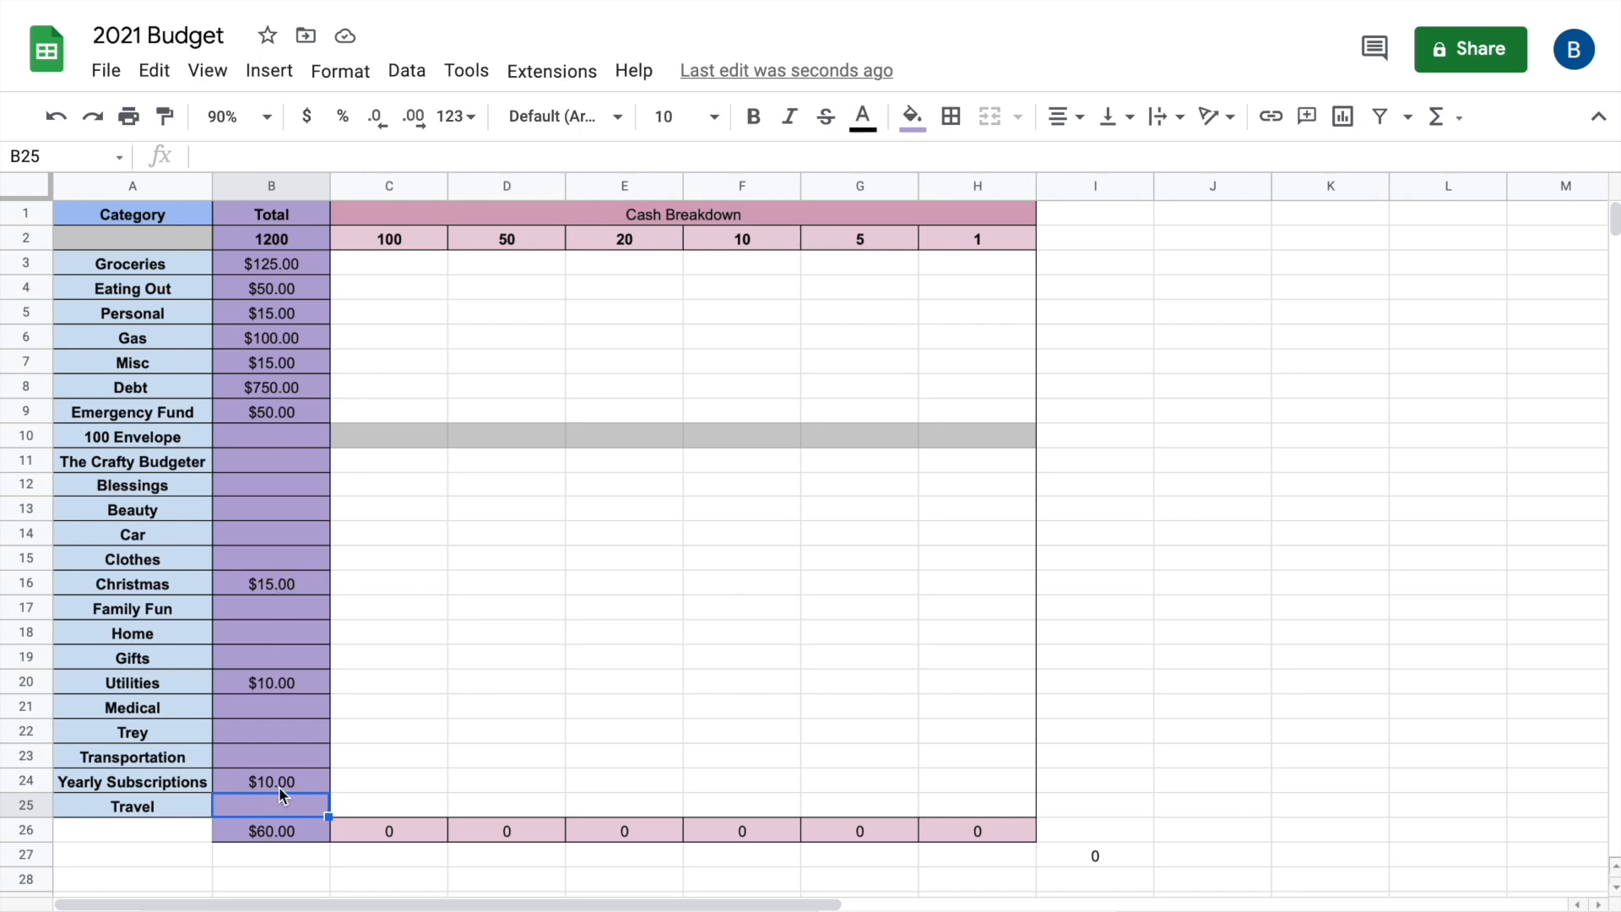
{"action": "left_click", "coordinate": [257, 493]}
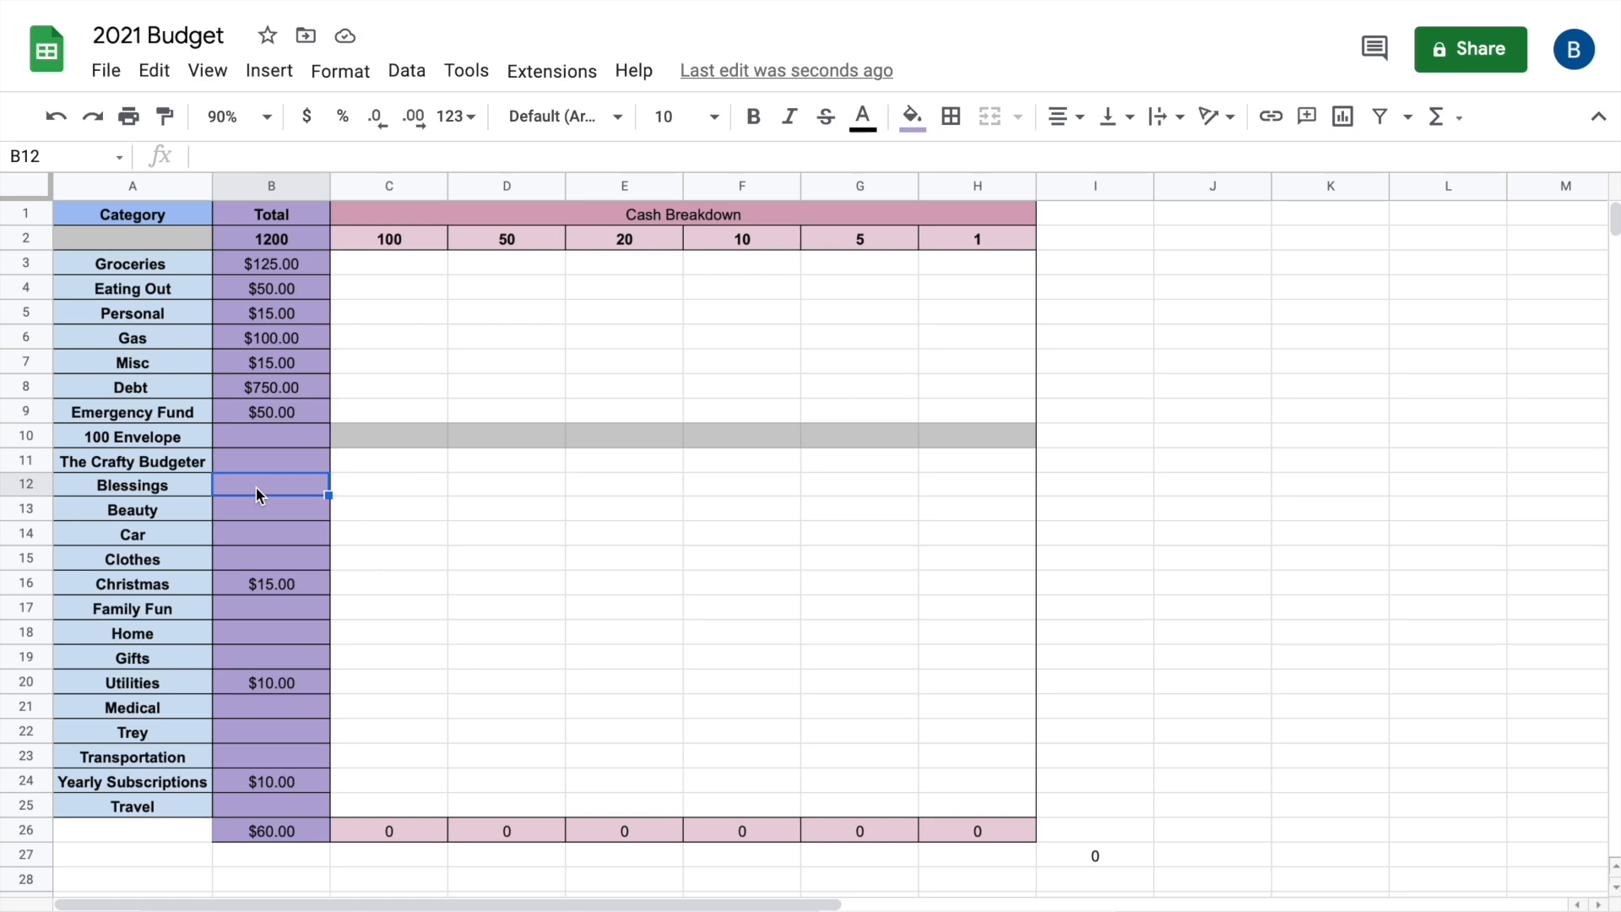
{"action": "type", "text": "15"}
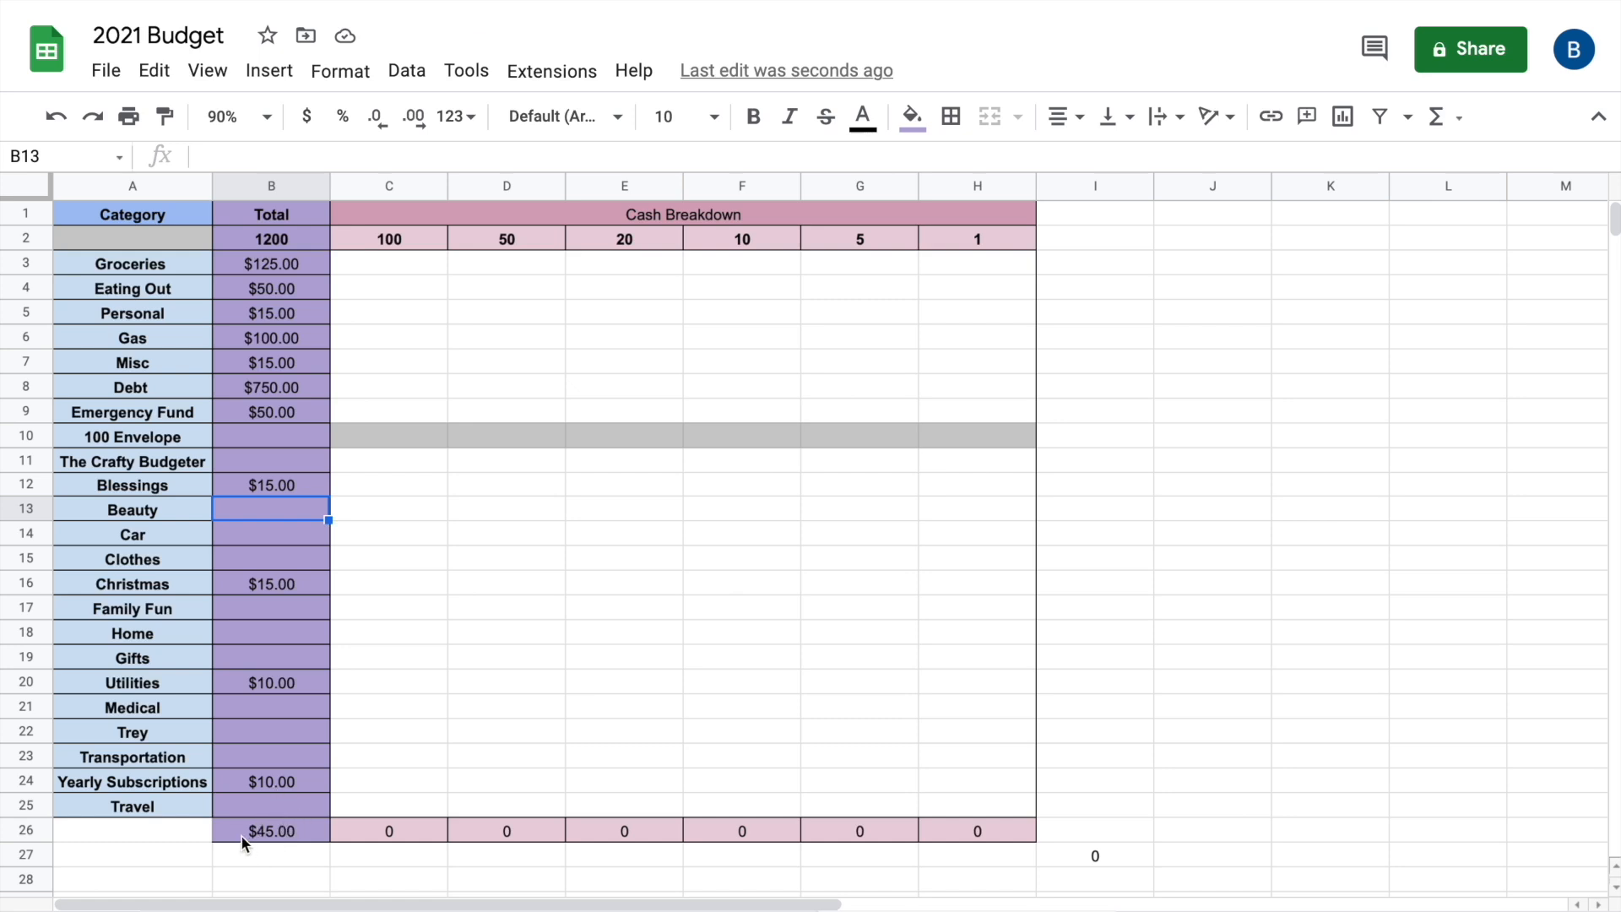
Enter Total amounts of 0 for 100 Envelope and 10 for Transportation
{"action": "left_click", "coordinate": [286, 434]}
{"action": "type", "text": "0"}
{"action": "key", "text": "Return"}
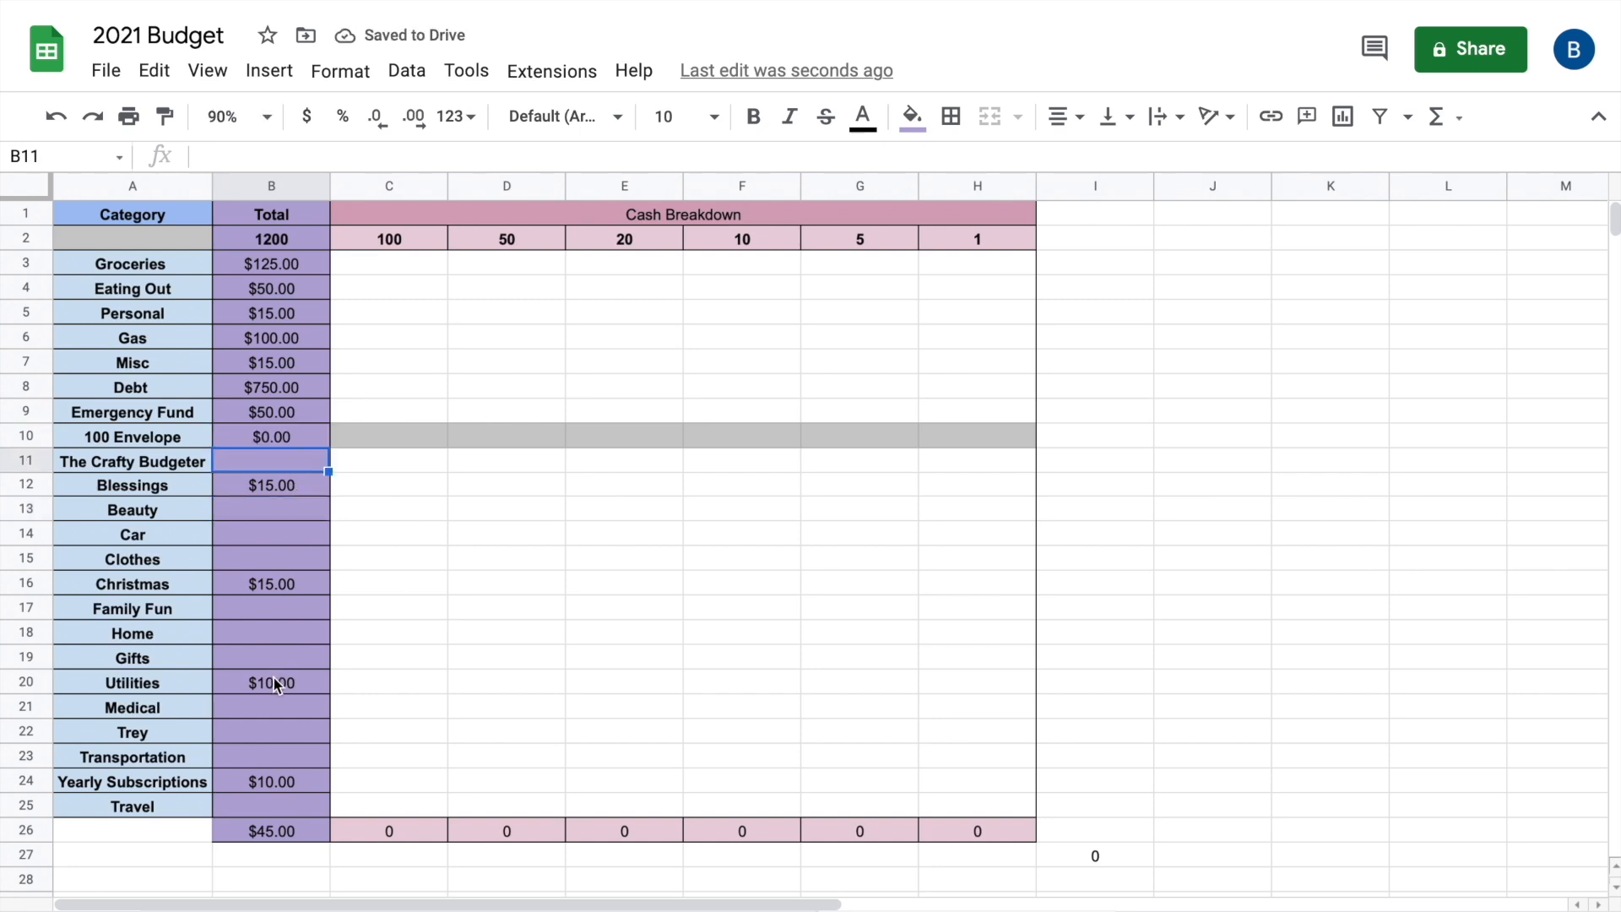
{"action": "left_click", "coordinate": [260, 758]}
{"action": "type", "text": "10"}
{"action": "key", "text": "Return"}
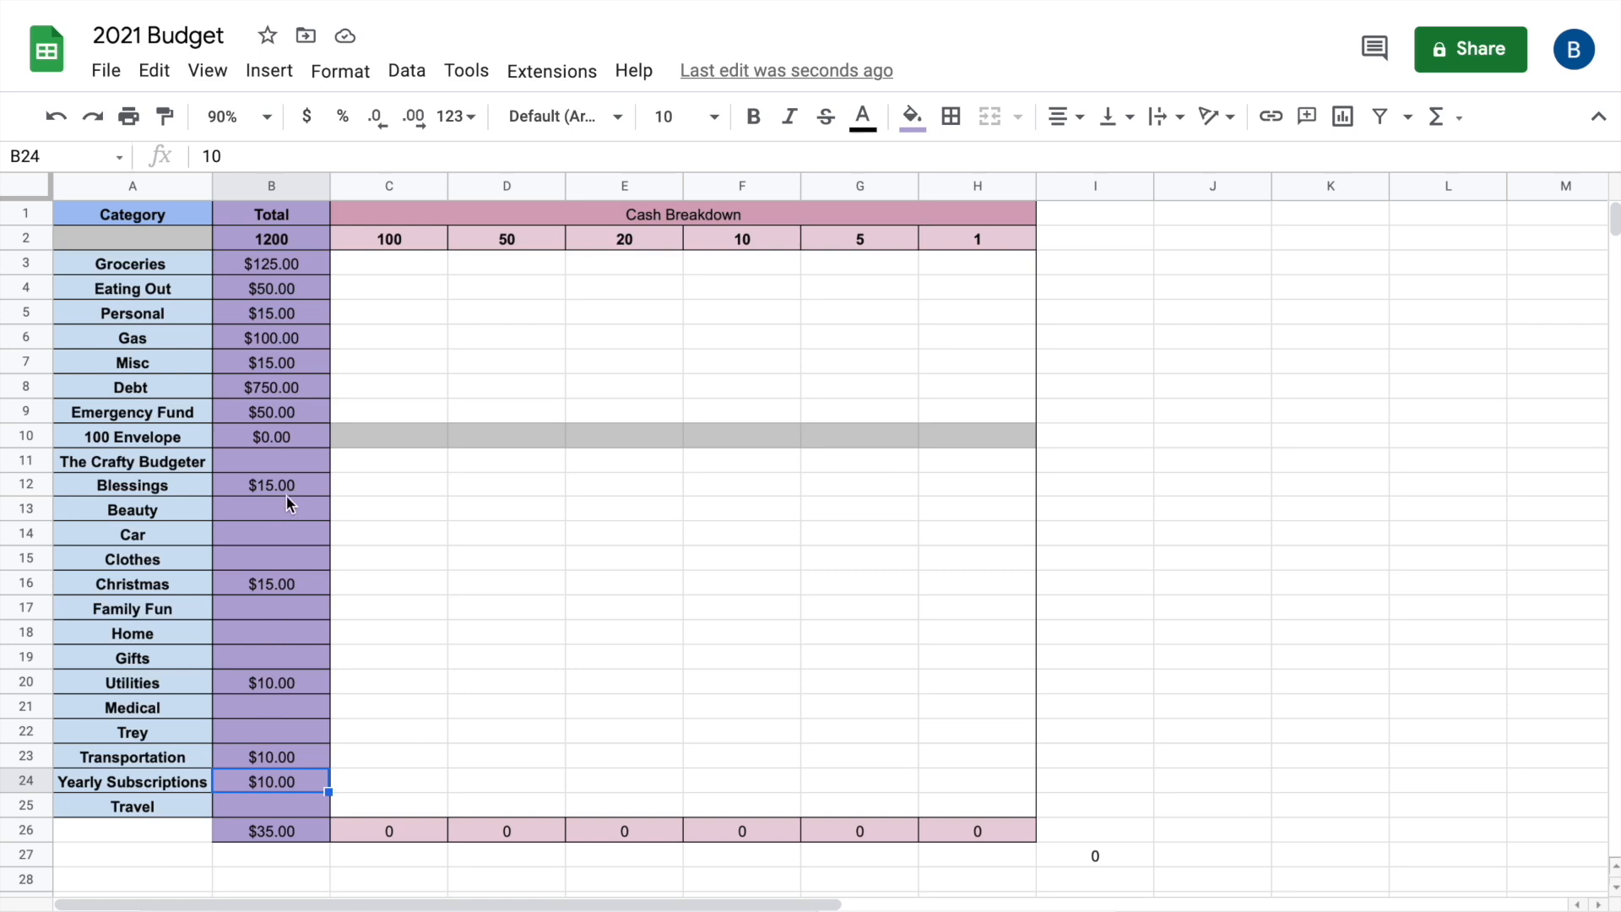
Enter Total amounts of 5 for Home and 4 for The Crafty Budgeter
{"action": "left_click", "coordinate": [262, 632]}
{"action": "type", "text": "5"}
{"action": "key", "text": "Return"}
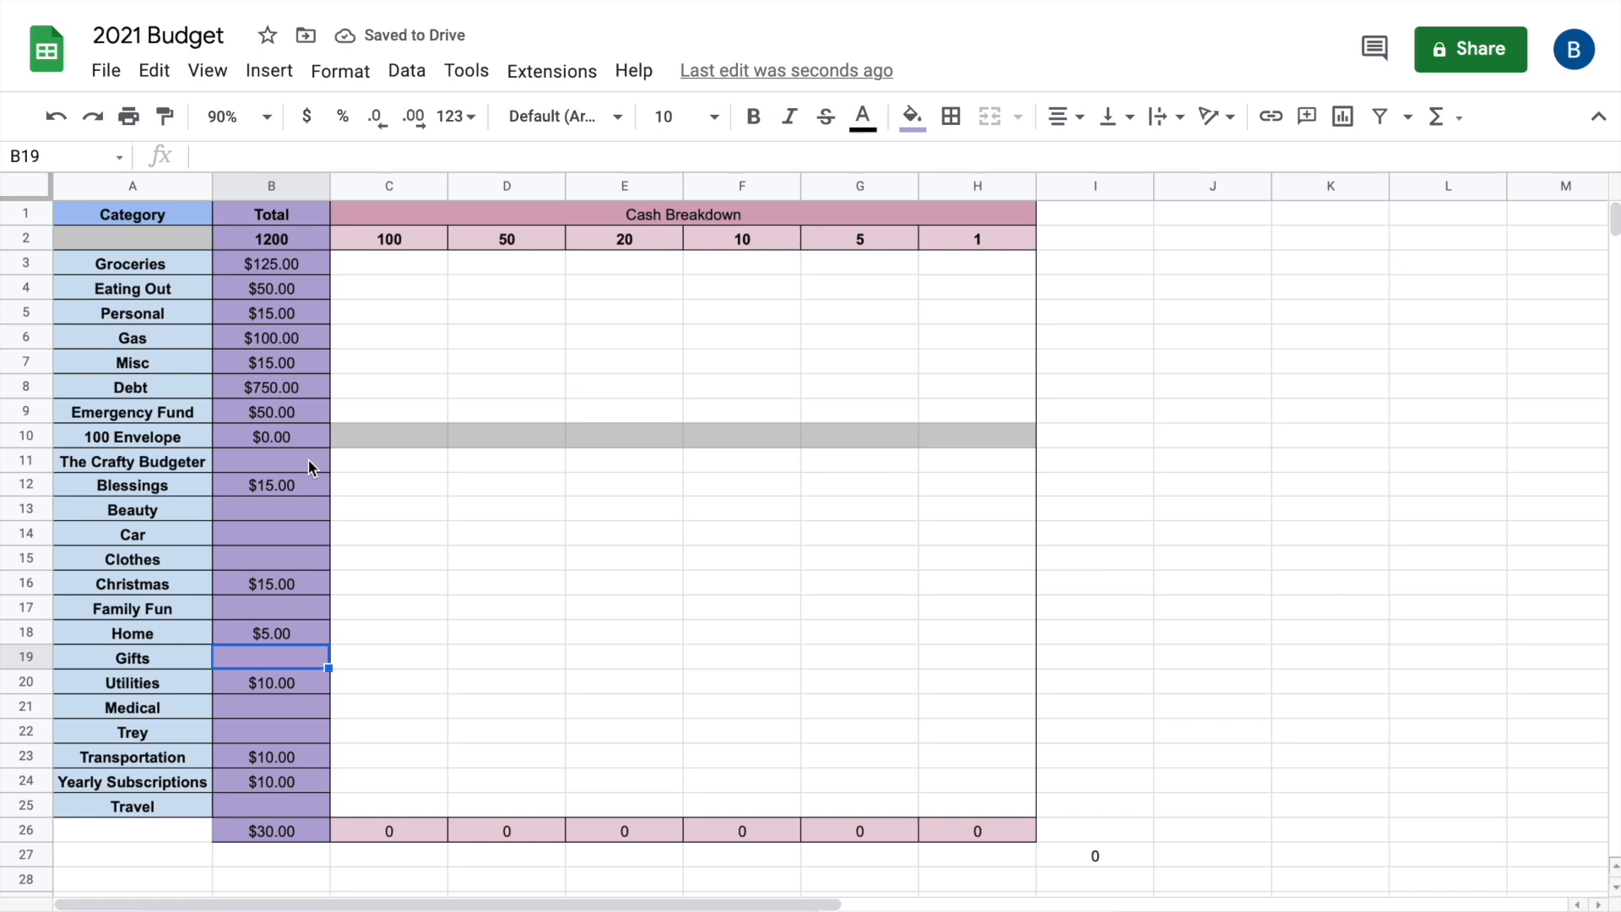
{"action": "left_click", "coordinate": [307, 462]}
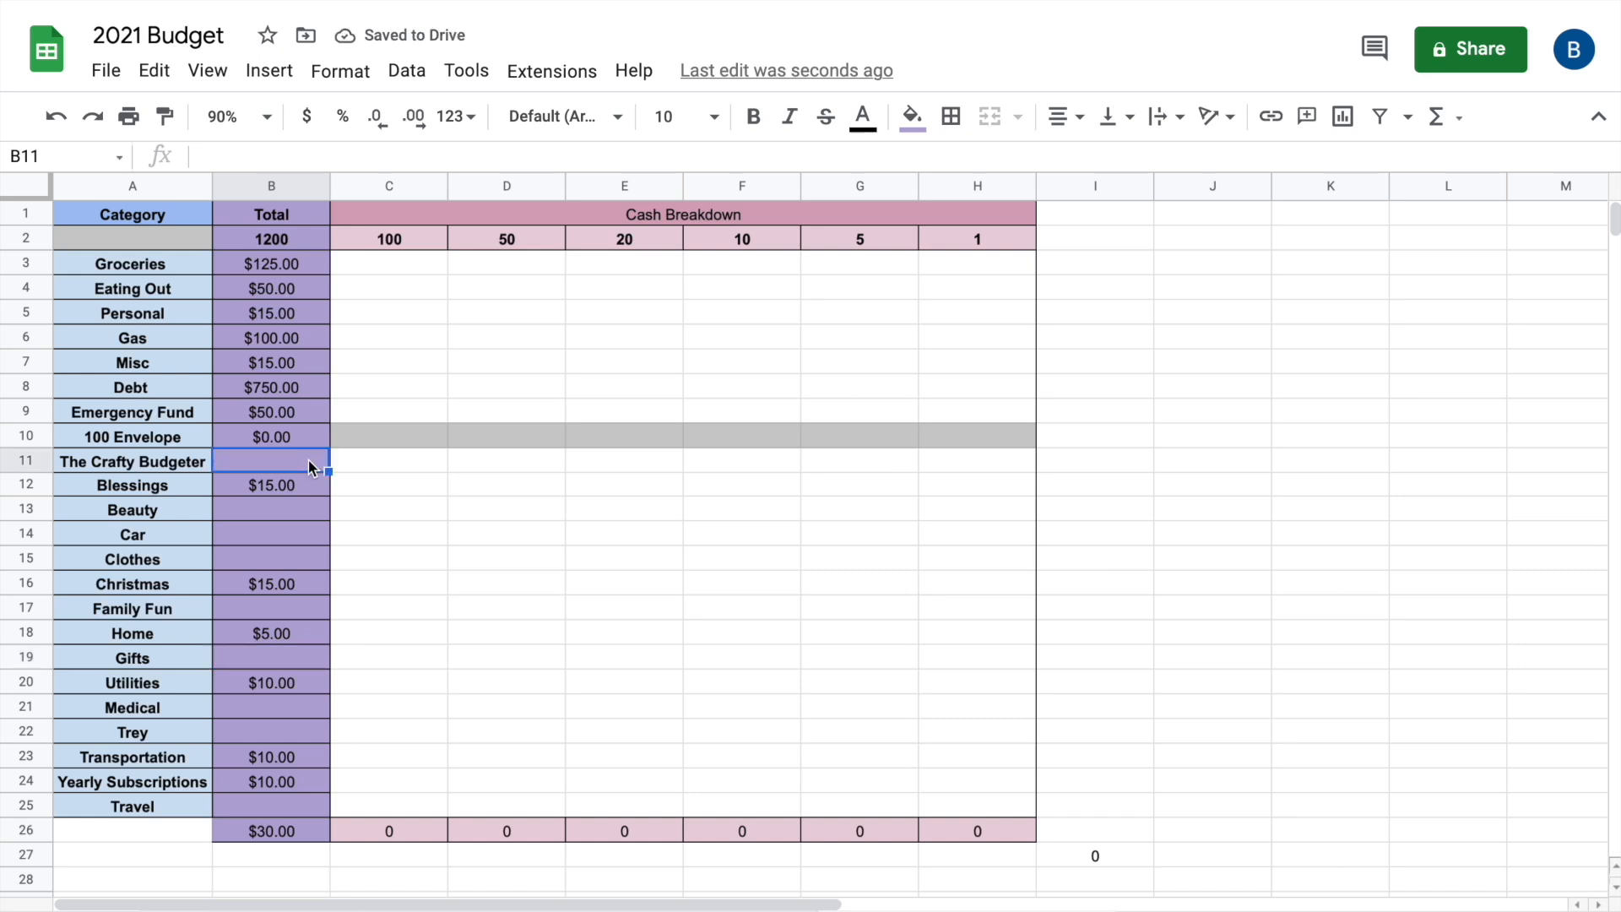
{"action": "type", "text": "4"}
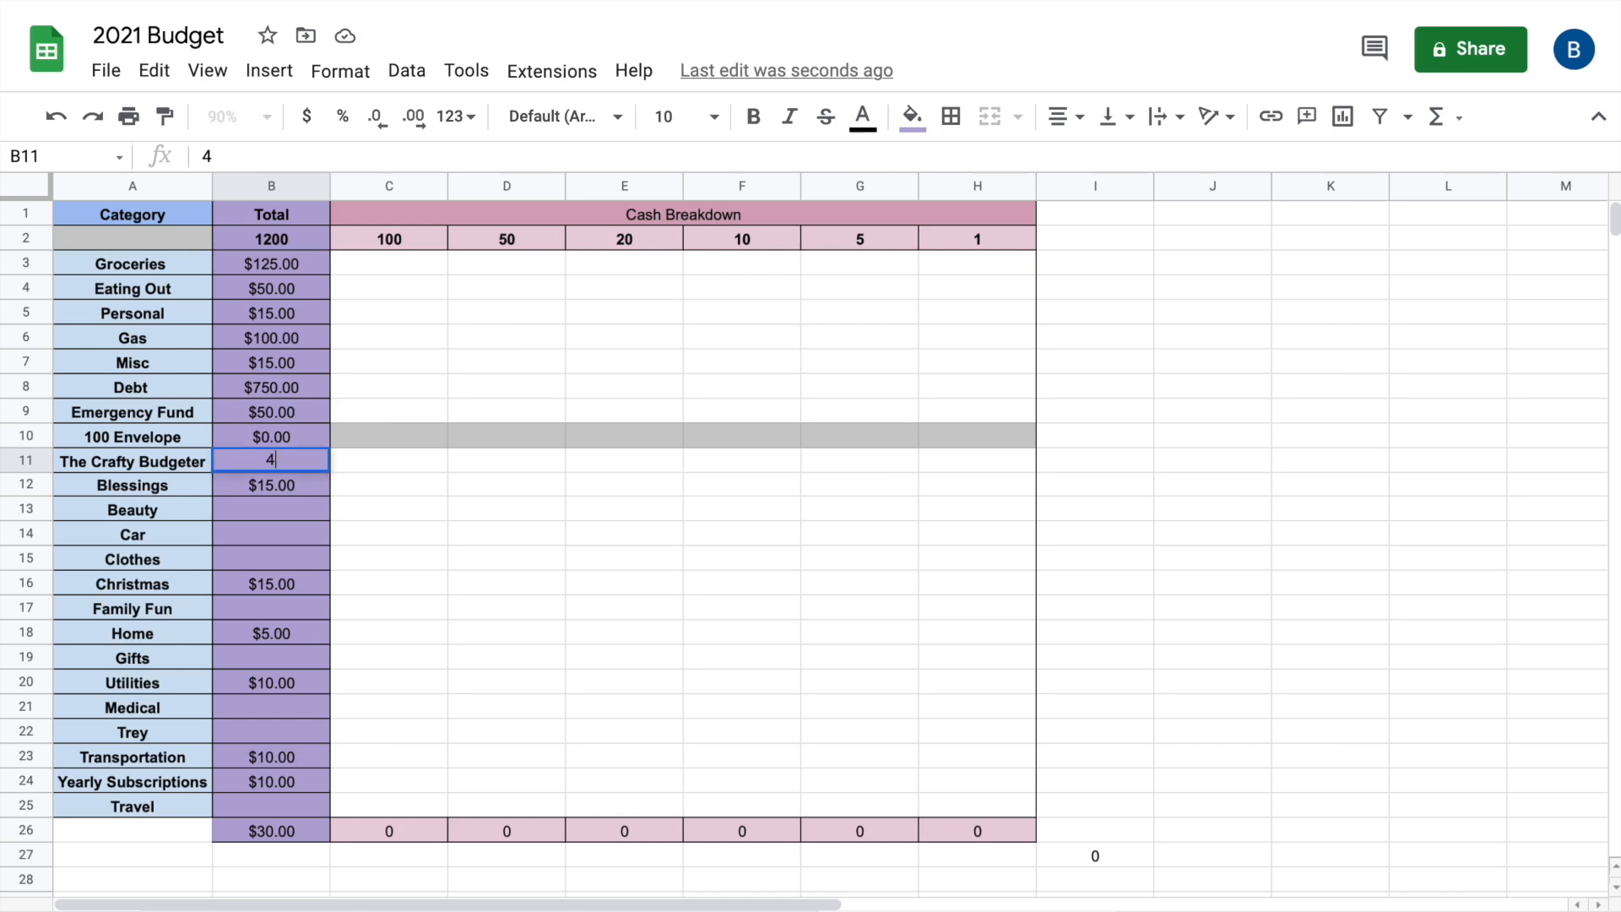
{"action": "key", "text": "Return"}
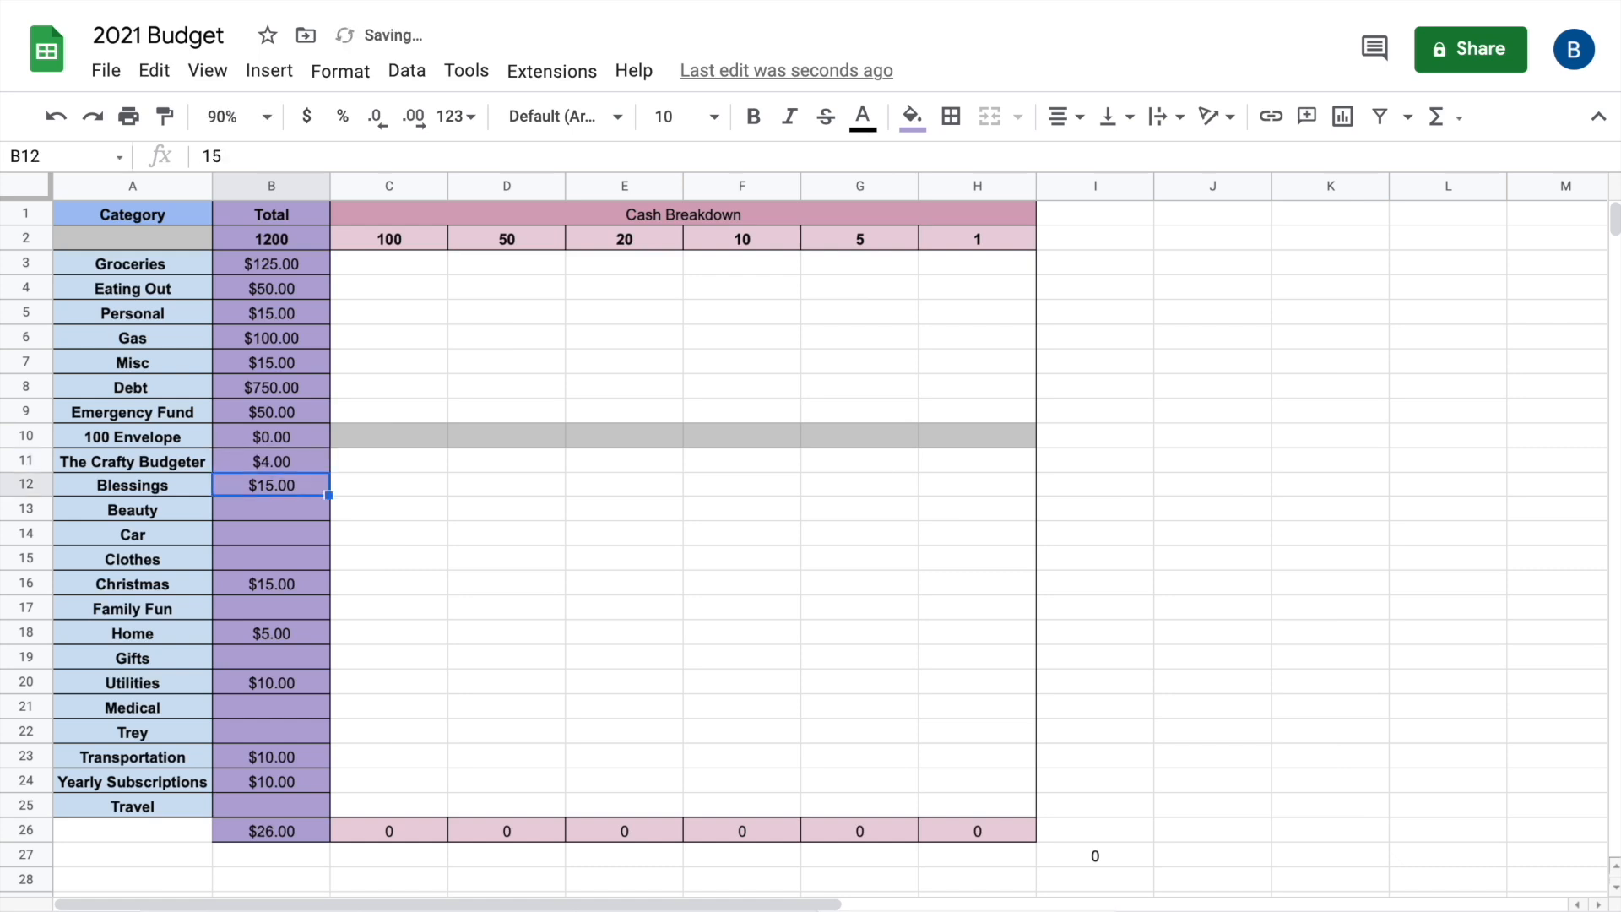
Enter a Total amount of 1 each for Beauty, Car and Clothes
{"action": "left_click", "coordinate": [296, 506]}
{"action": "type", "text": "1"}
{"action": "key", "text": "Return"}
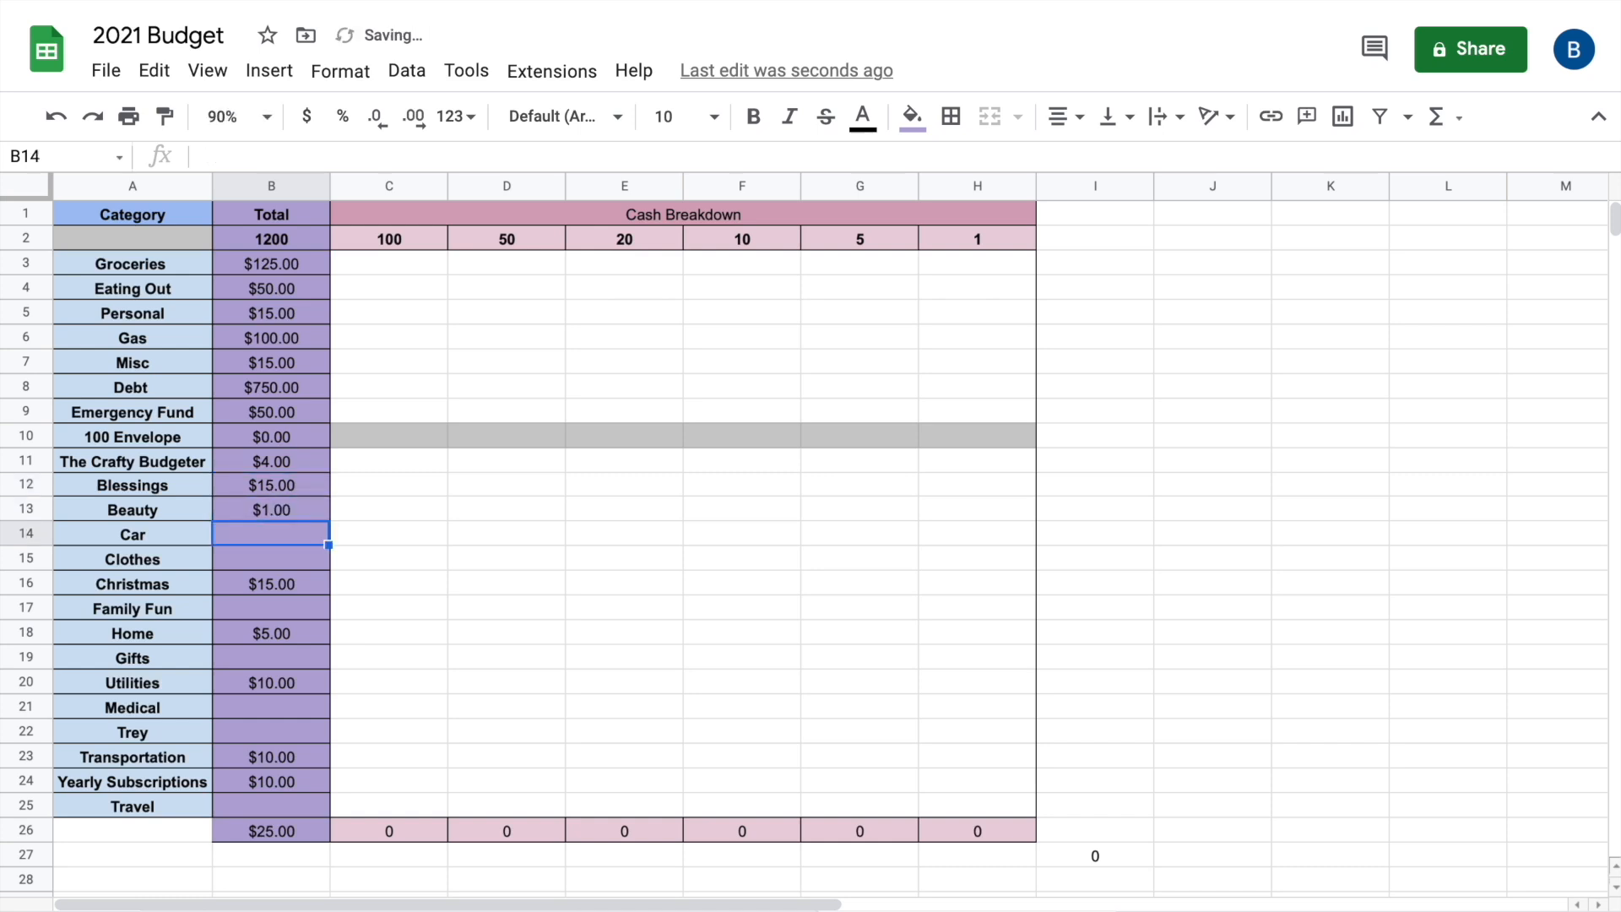
{"action": "type", "text": "1"}
{"action": "key", "text": "Return"}
{"action": "type", "text": "1"}
{"action": "key", "text": "Return"}
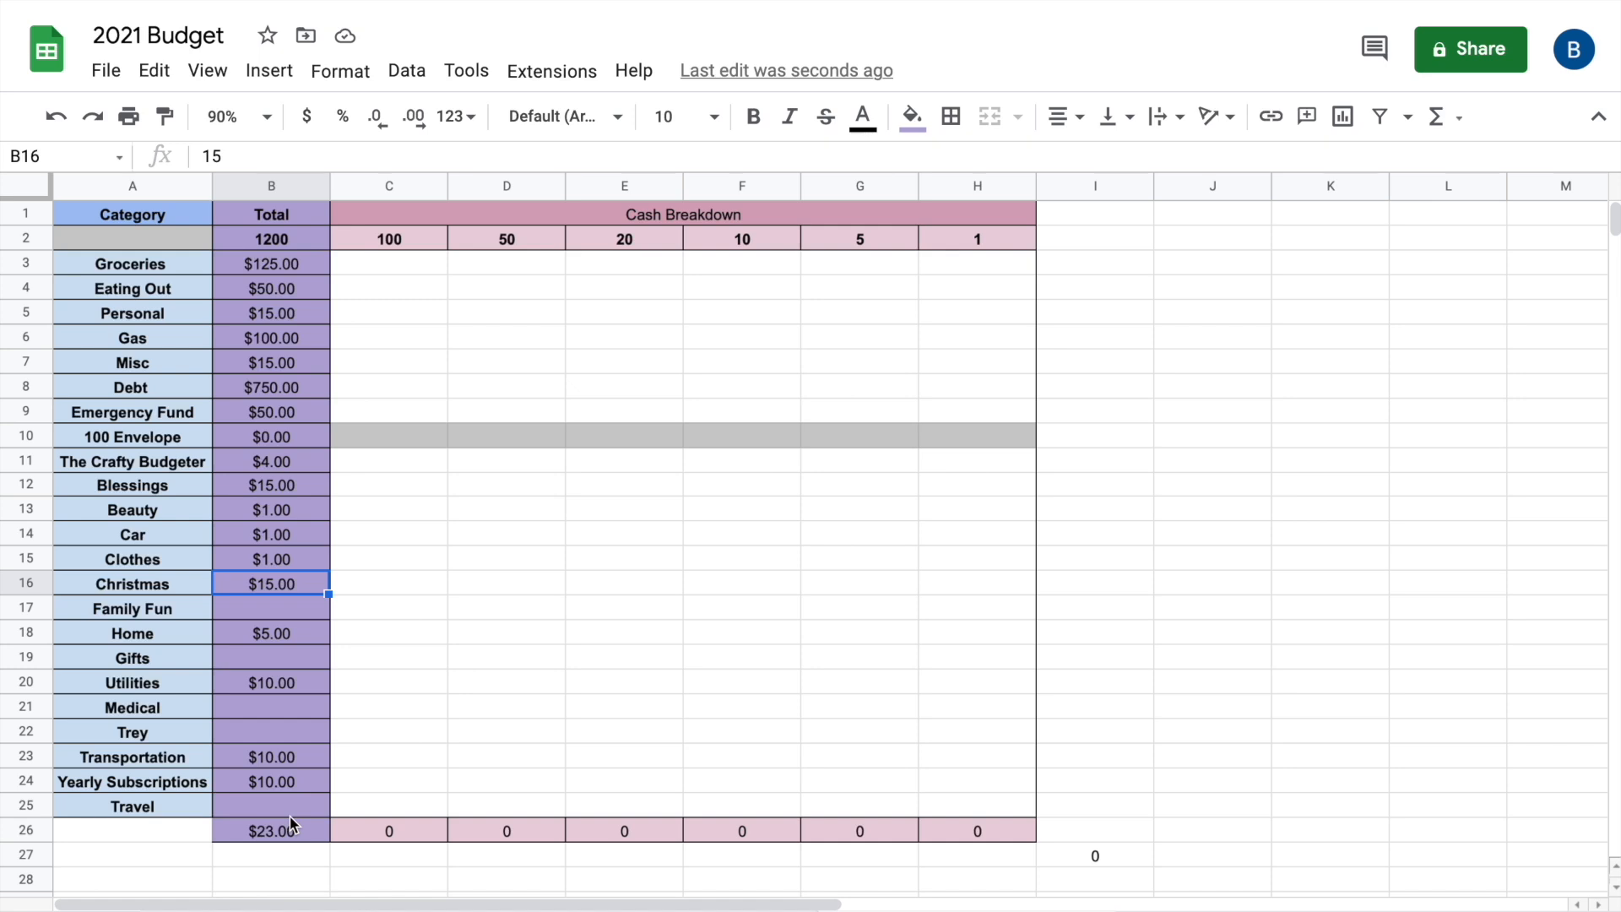
Enter Total amounts of 1 for Family Fun and 15 for Gifts, re-entering 5 for Home between them
{"action": "left_click", "coordinate": [278, 611]}
{"action": "type", "text": "1"}
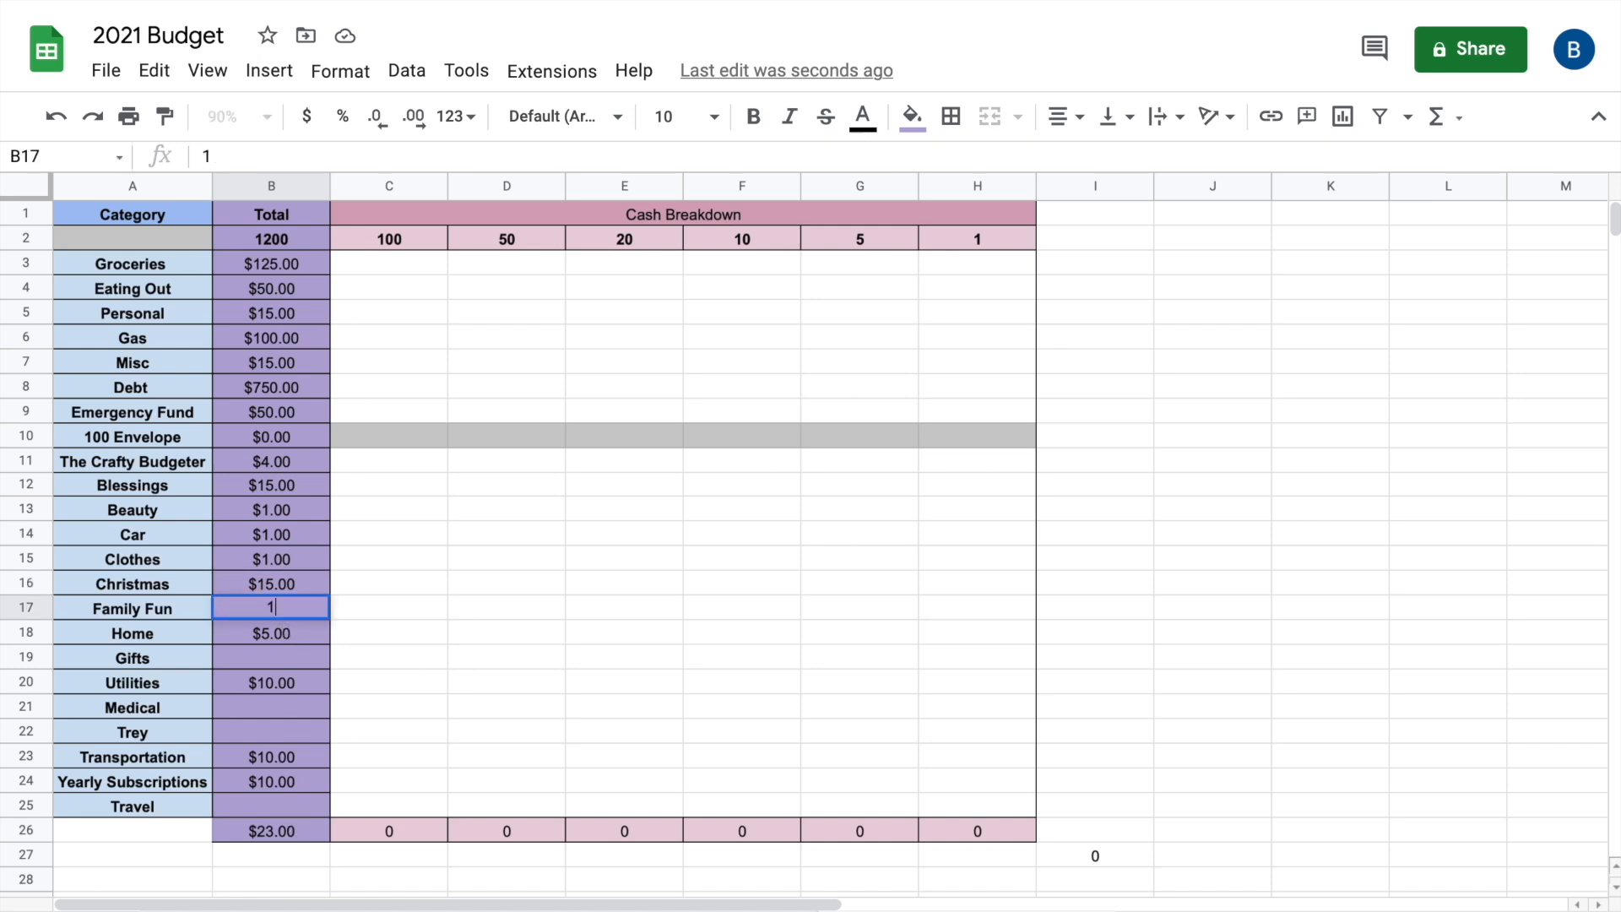
{"action": "key", "text": "Return"}
{"action": "type", "text": "5"}
{"action": "key", "text": "Return"}
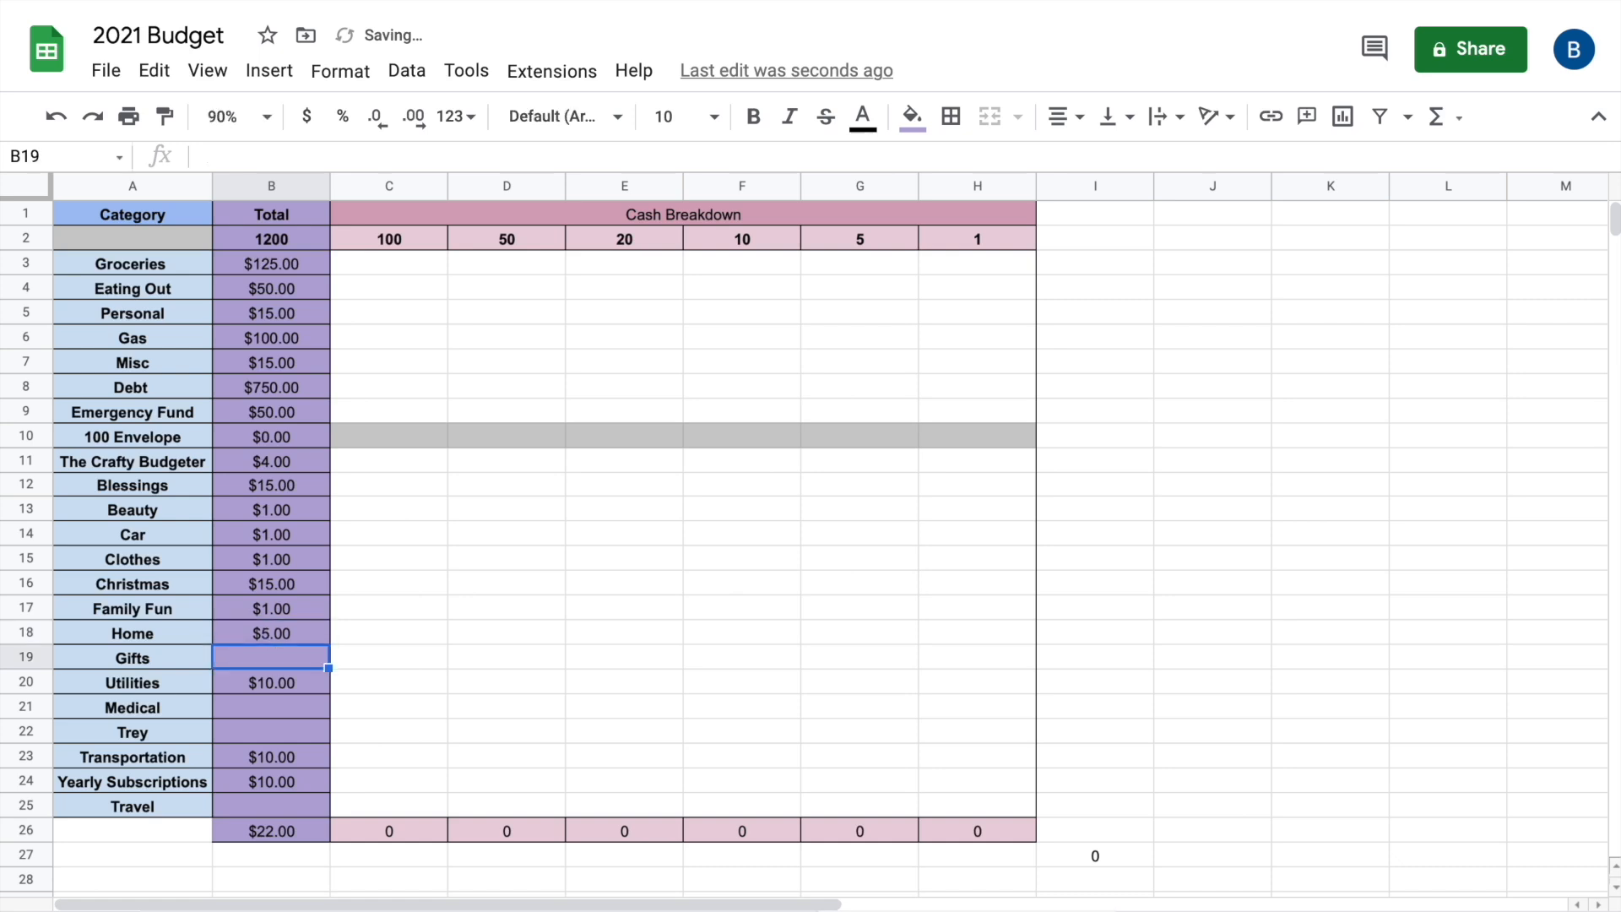
{"action": "type", "text": "15"}
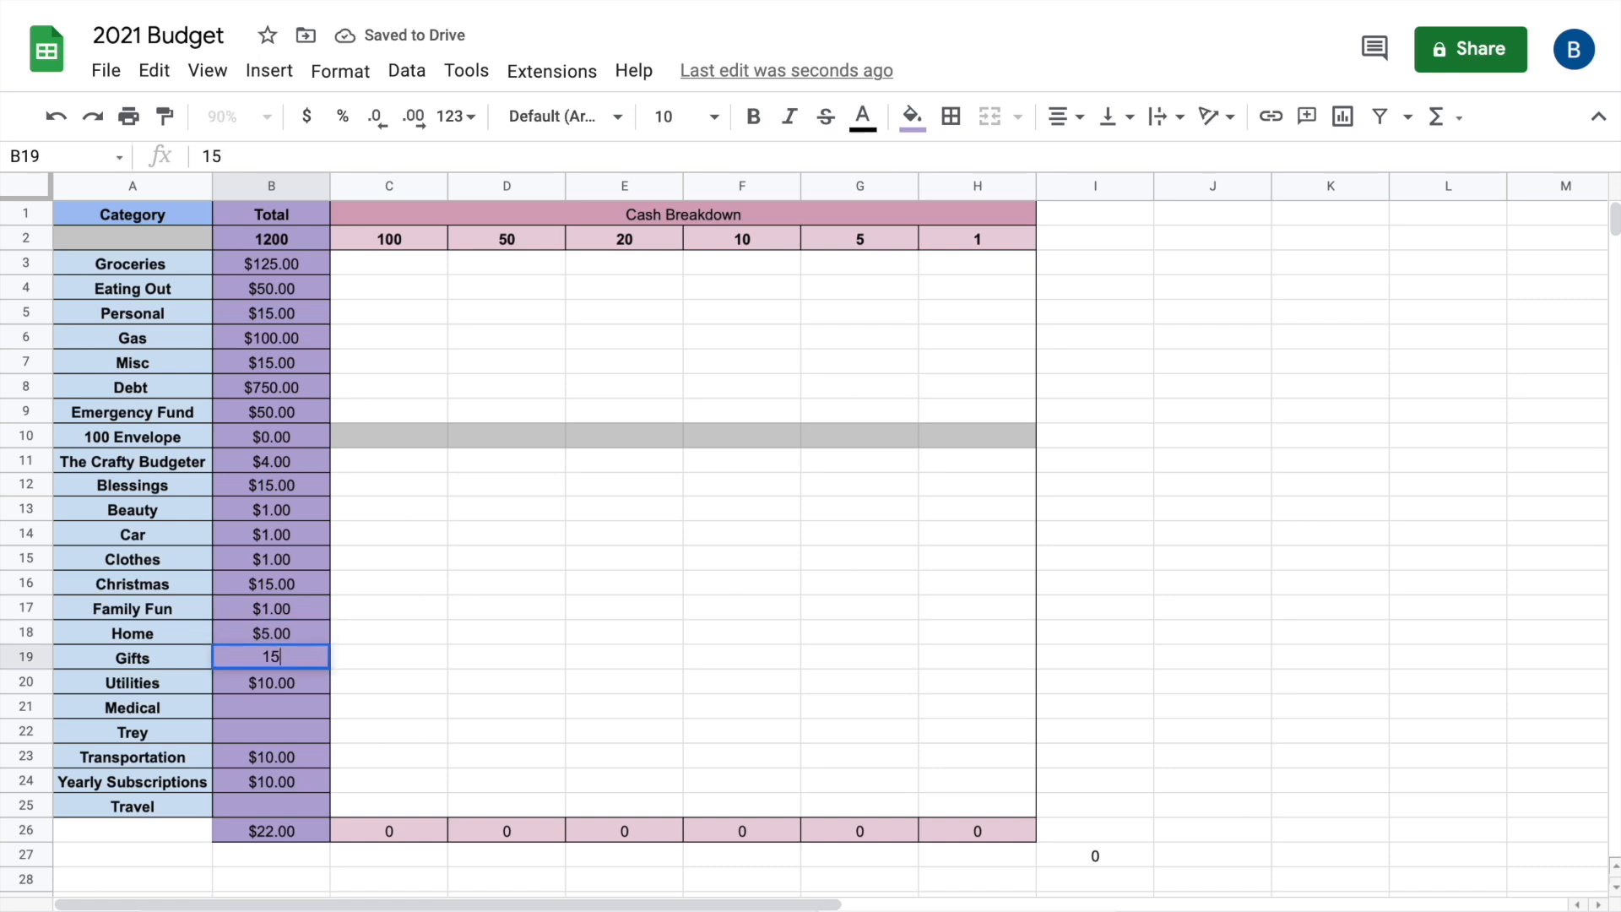
{"action": "key", "text": "Return"}
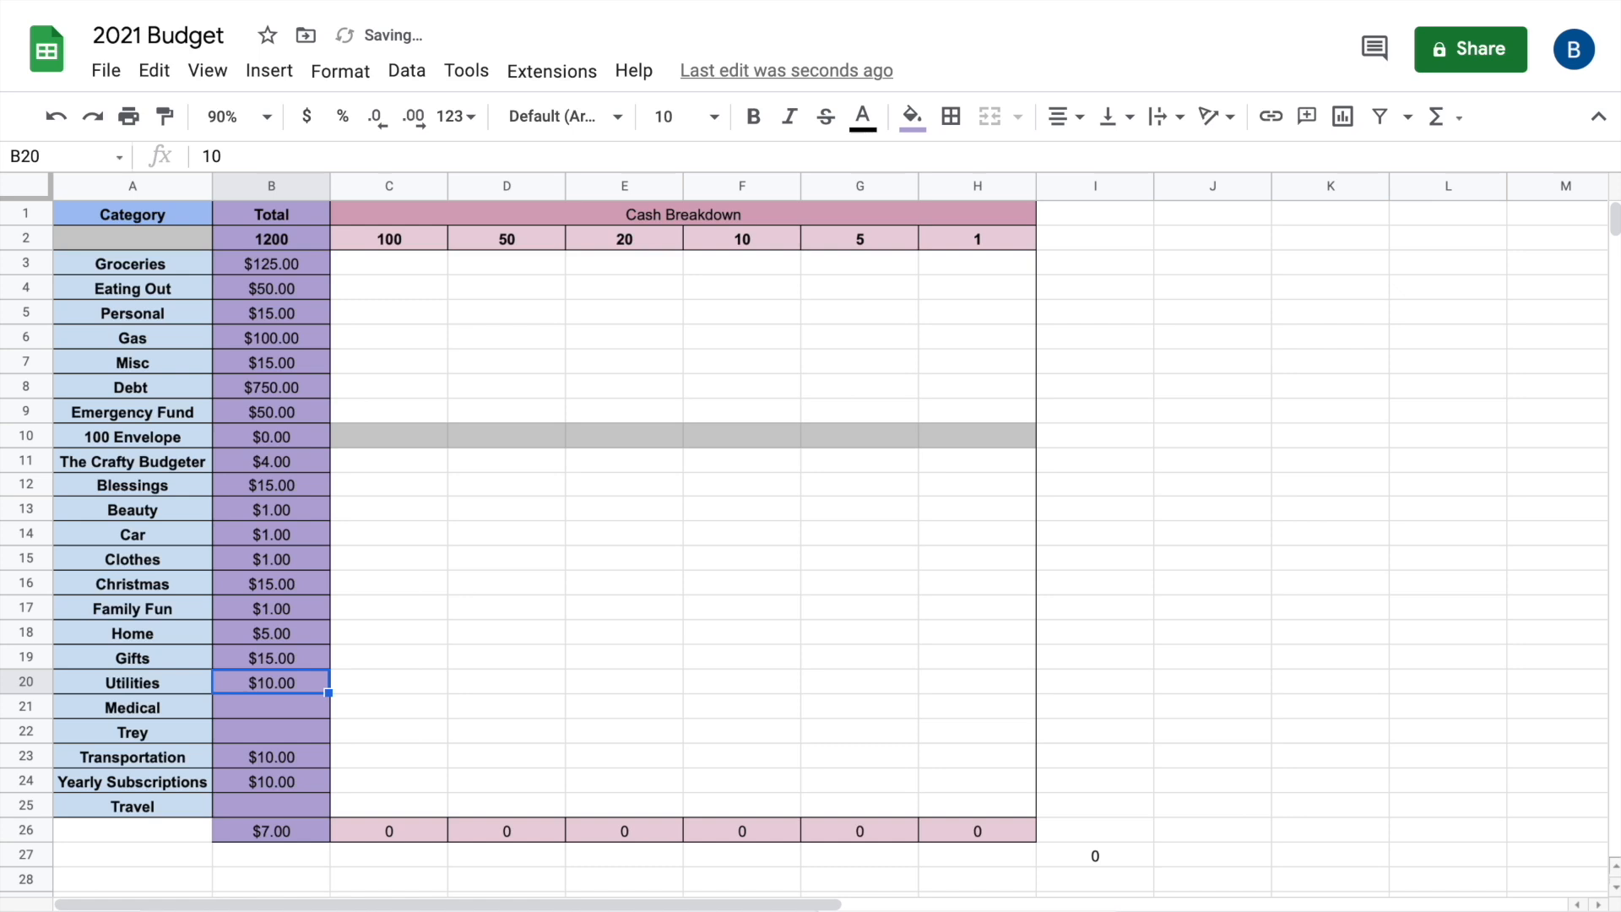
Re-enter 10 as the Utilities total, and enter 1 for Medical and 5 for the category in row 22
{"action": "type", "text": "10"}
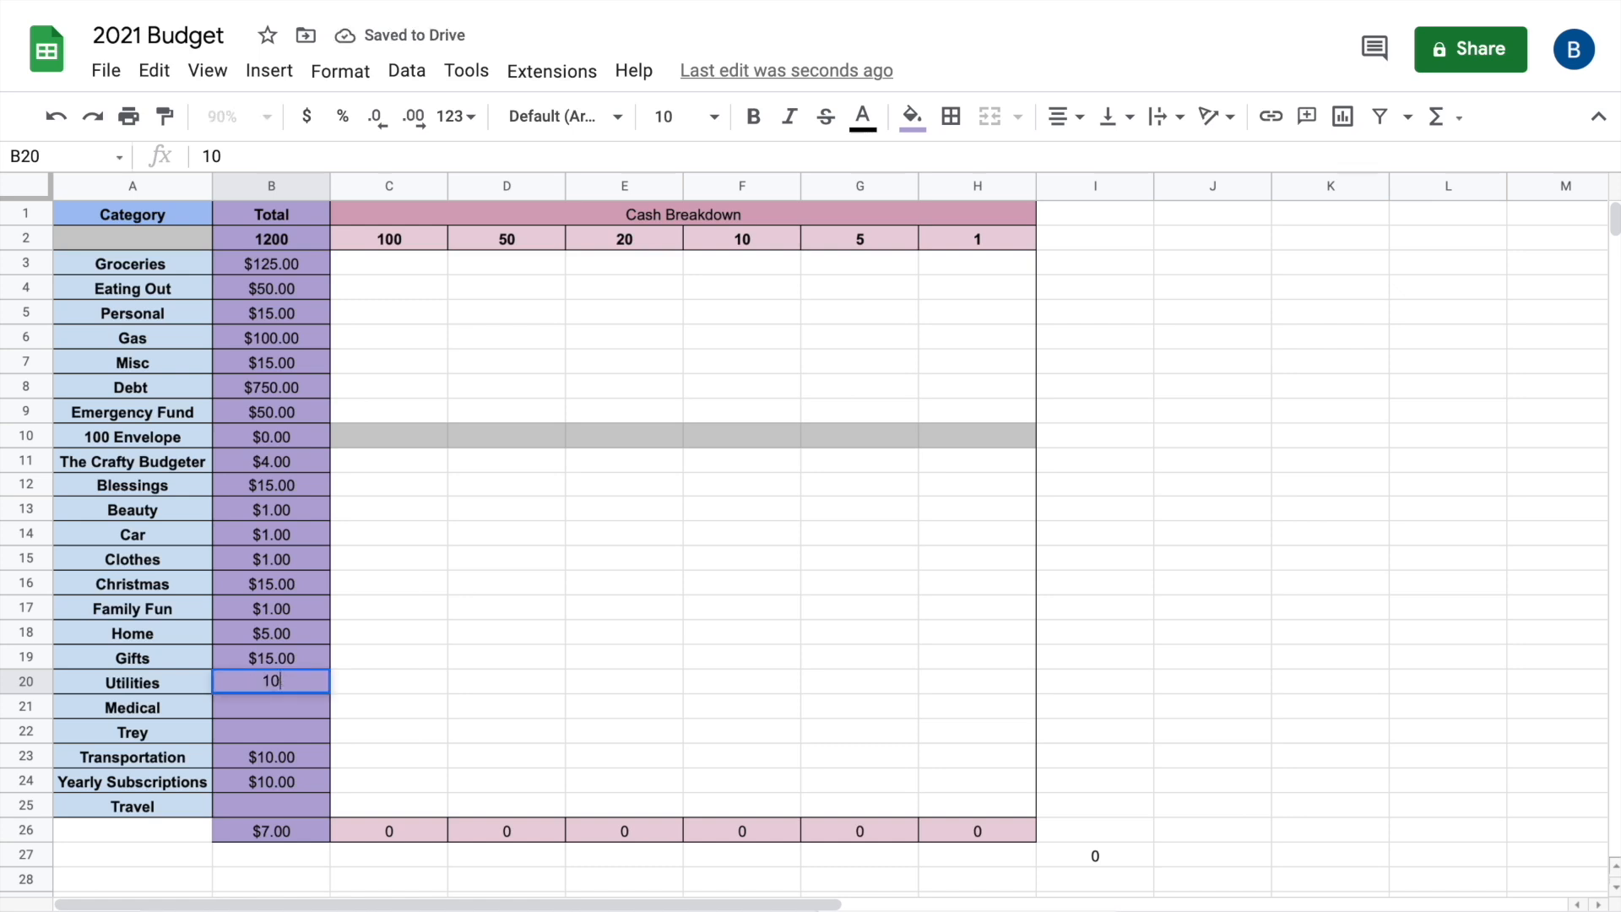
{"action": "key", "text": "Return"}
{"action": "type", "text": "1"}
{"action": "key", "text": "Return"}
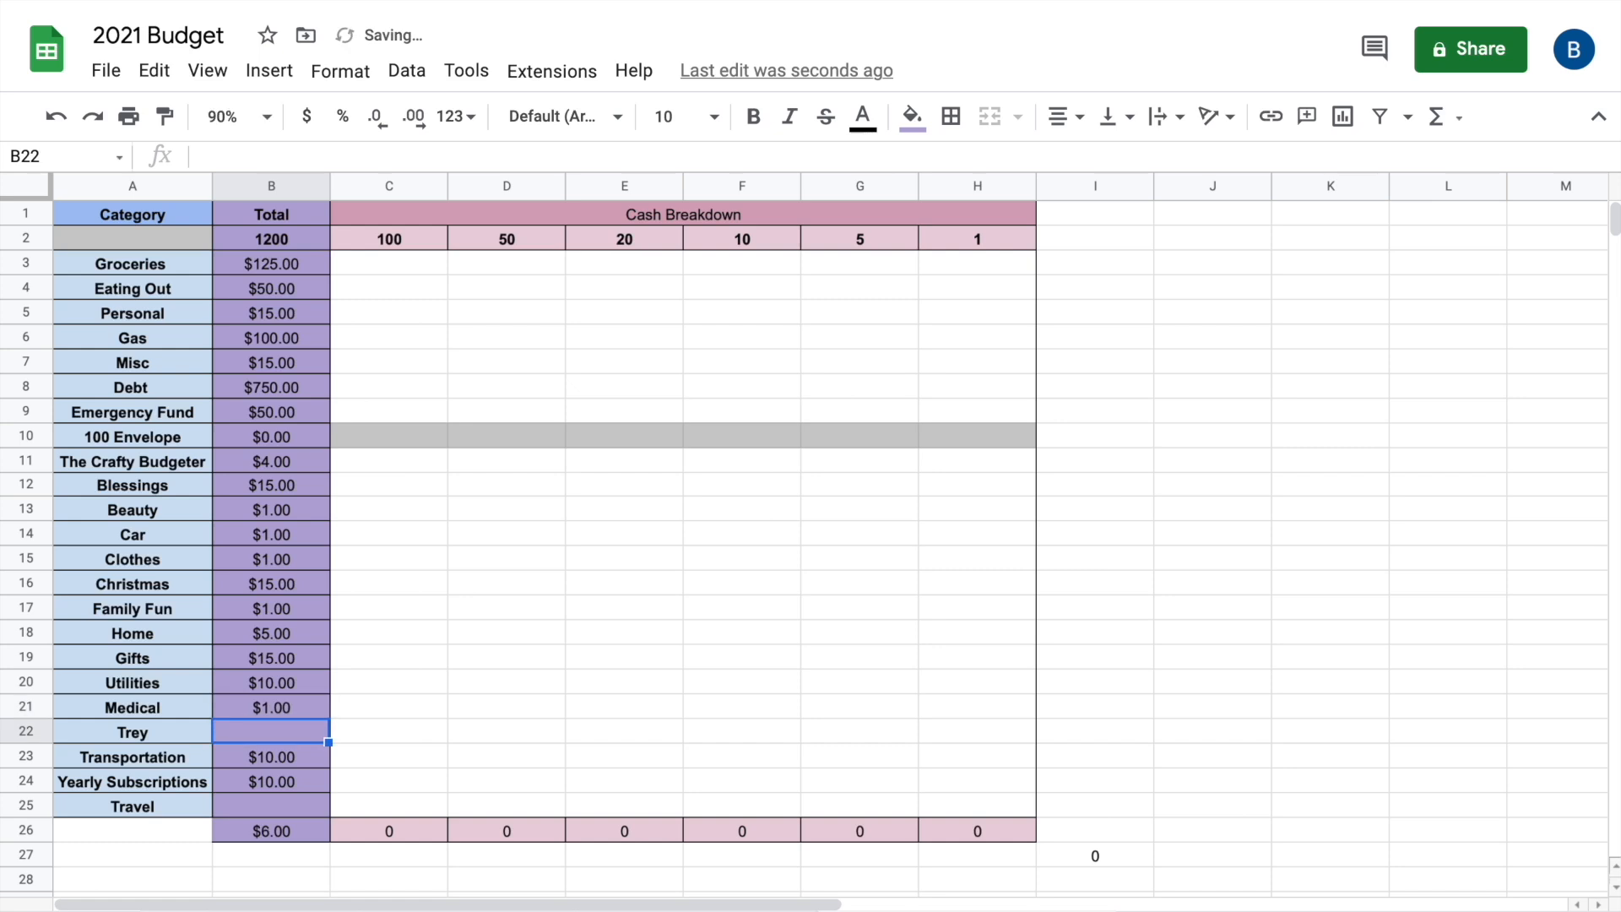
{"action": "type", "text": "5"}
{"action": "key", "text": "Return"}
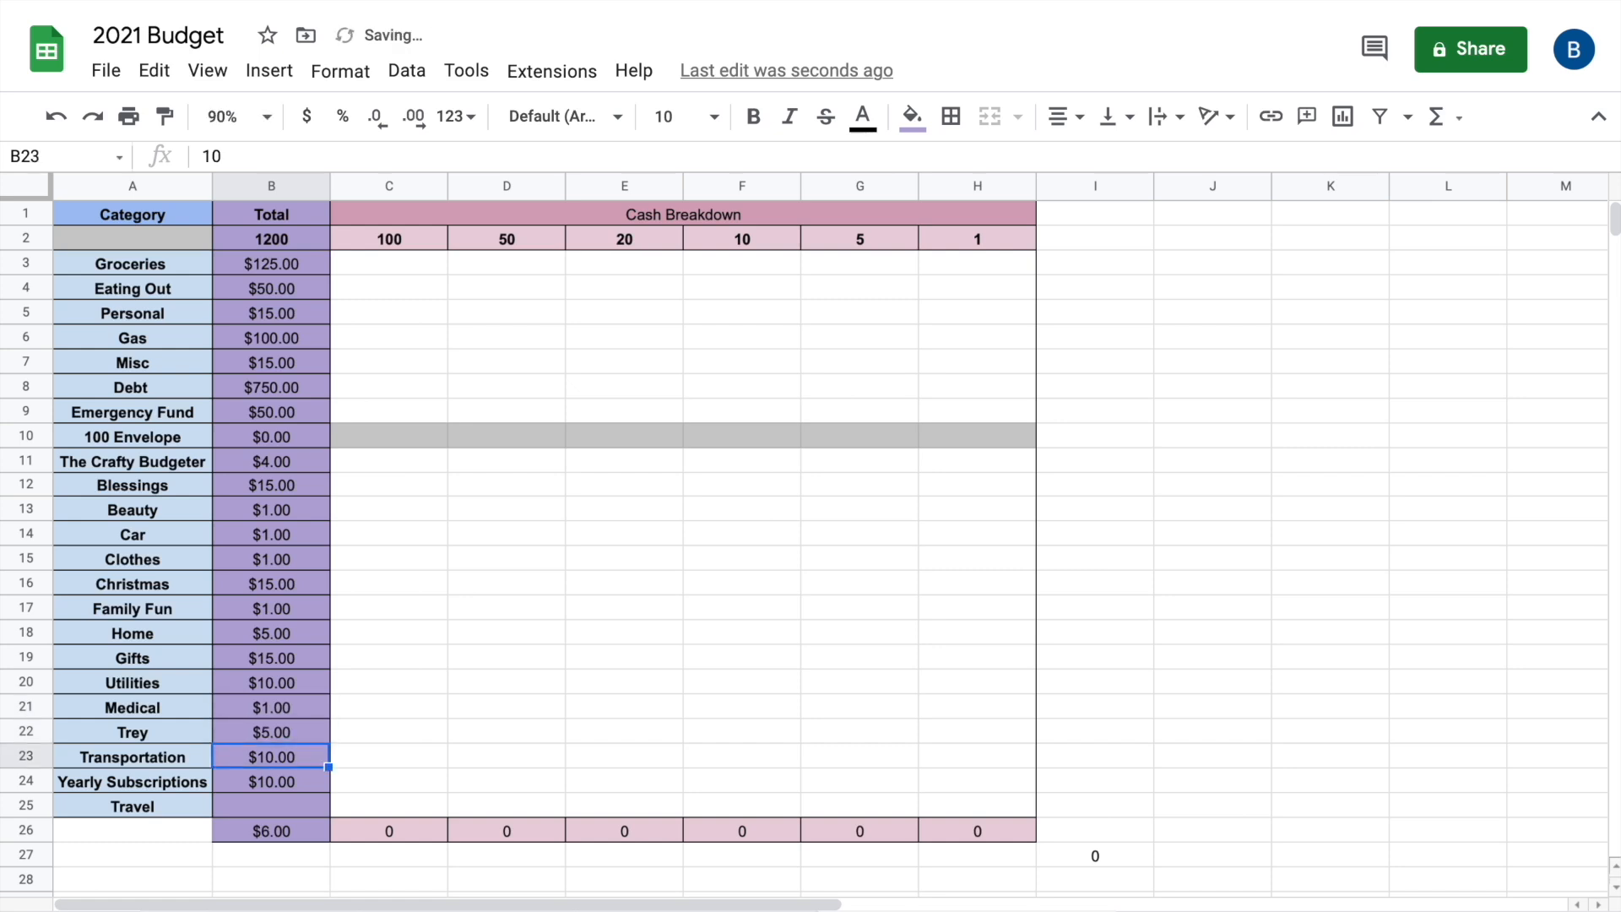
Enter a Total amount of 10 each for Transportation and Yearly Subscriptions
{"action": "type", "text": "10"}
{"action": "key", "text": "Return"}
{"action": "type", "text": "10"}
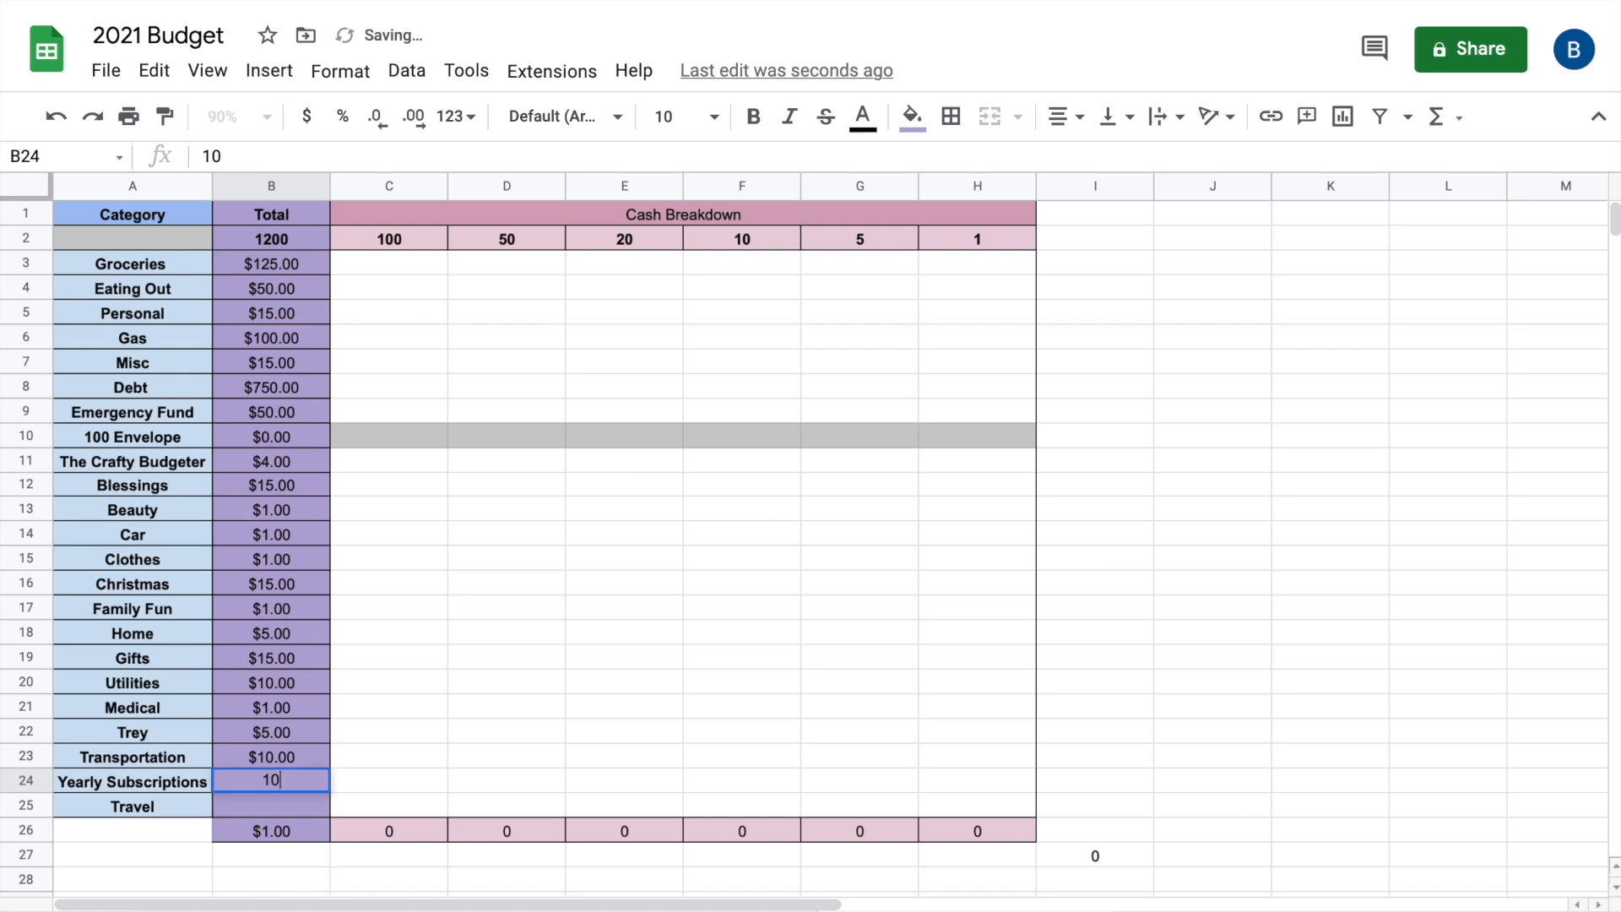
{"action": "key", "text": "Return"}
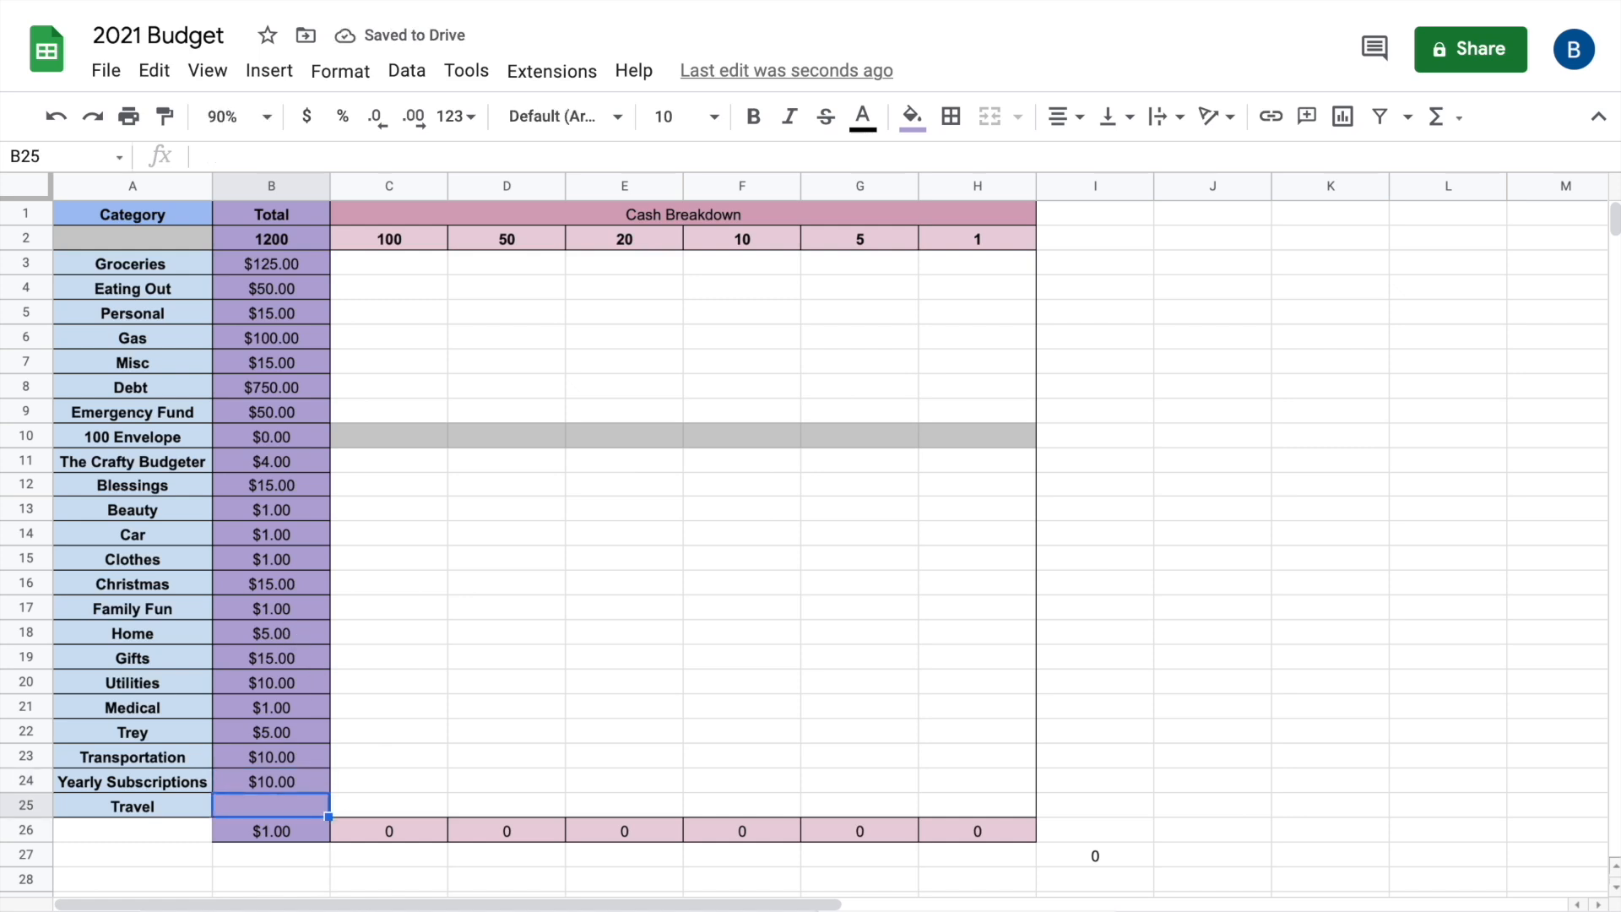
Enter 5 as the Total amount for Travel
{"action": "type", "text": "1"}
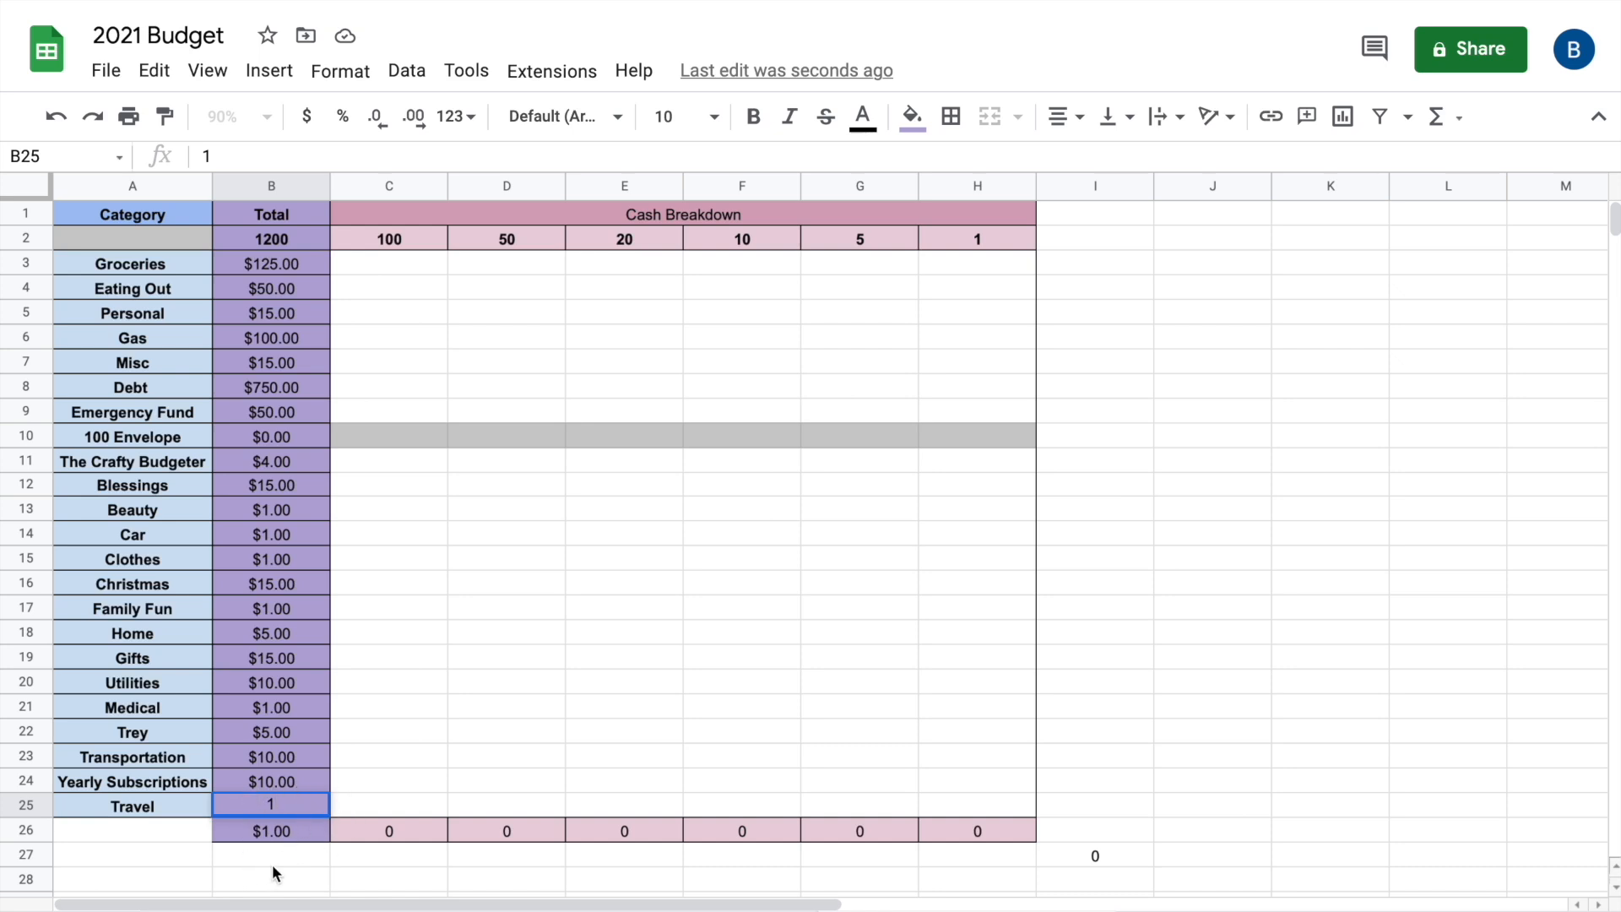
{"action": "key", "text": "BackSpace"}
{"action": "type", "text": "5"}
{"action": "key", "text": "Return"}
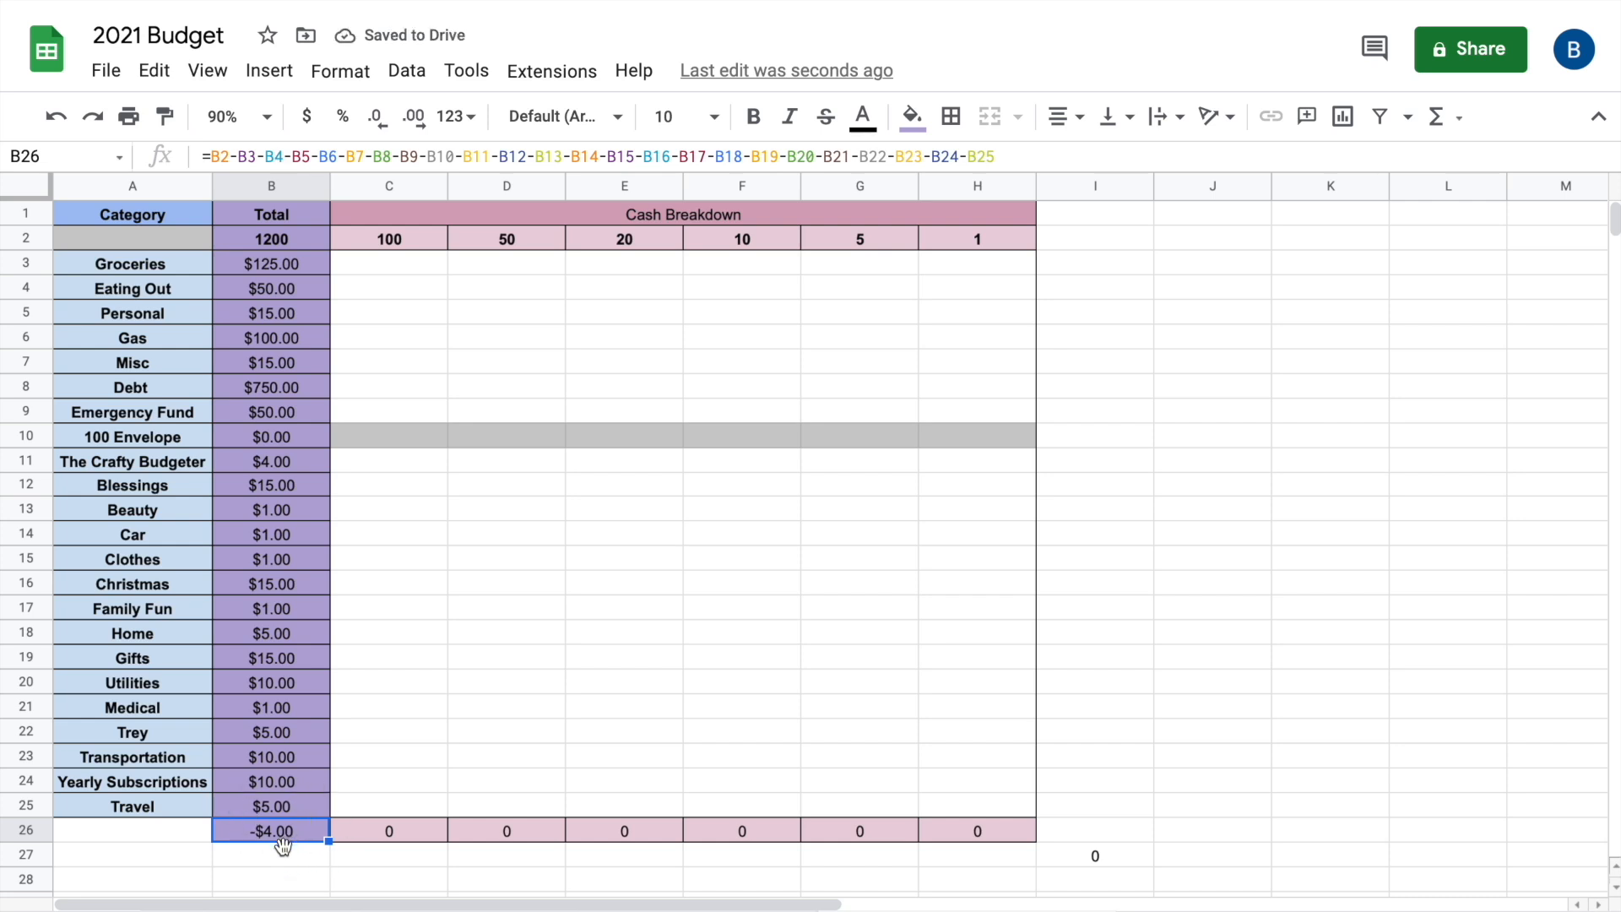
Replace the Travel total with 1
{"action": "left_click", "coordinate": [296, 810]}
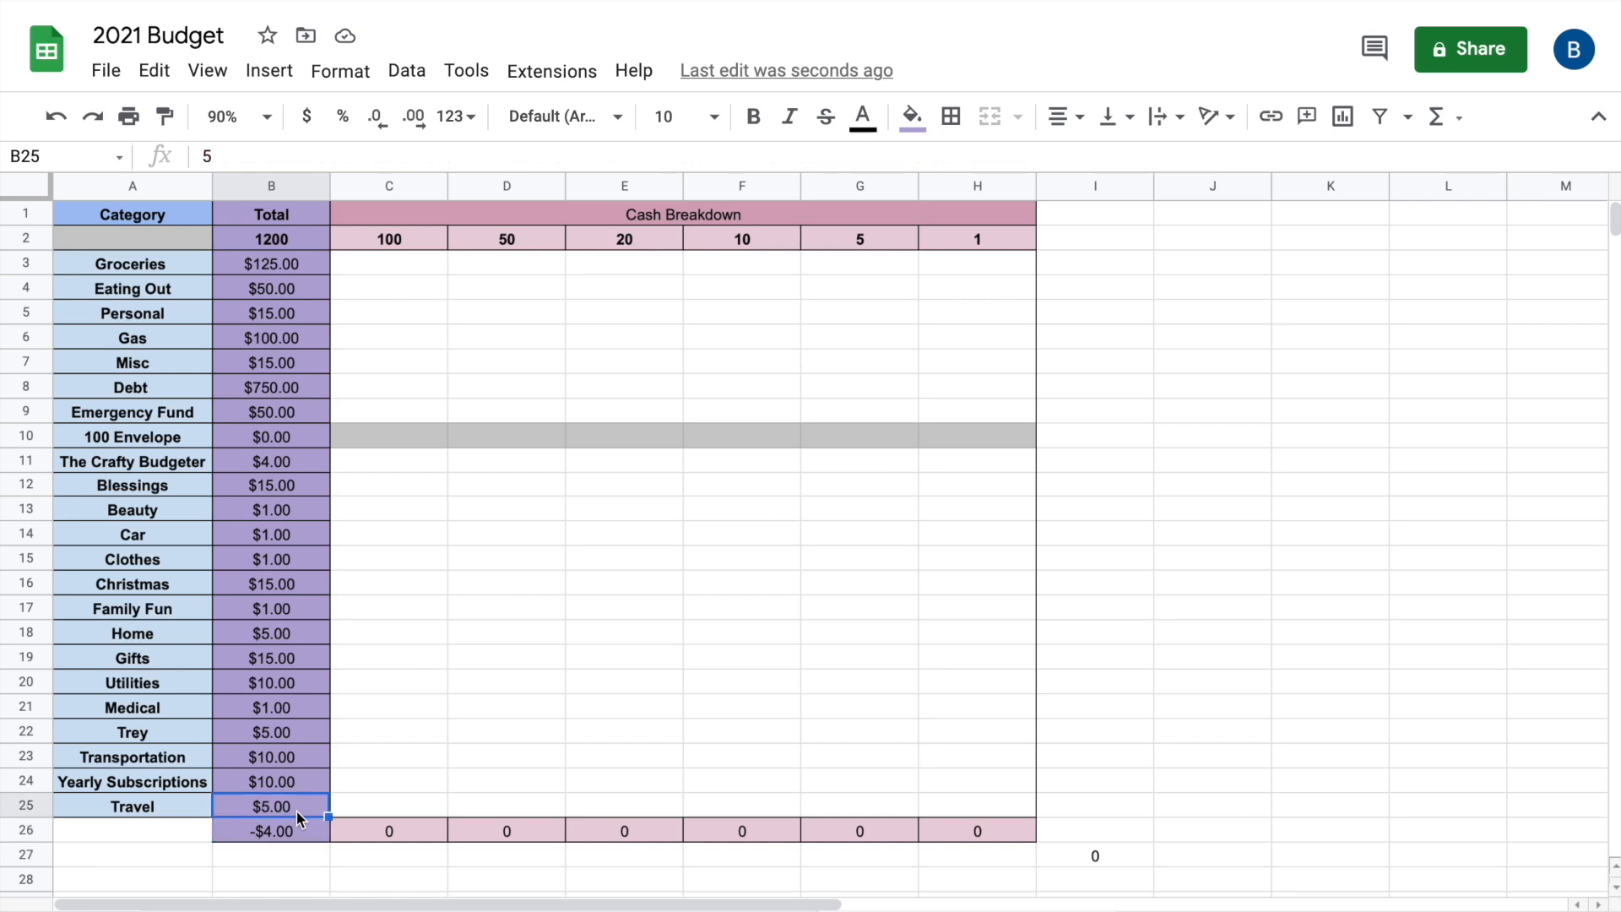
{"action": "key", "text": "Delete"}
{"action": "type", "text": "1"}
{"action": "key", "text": "Return"}
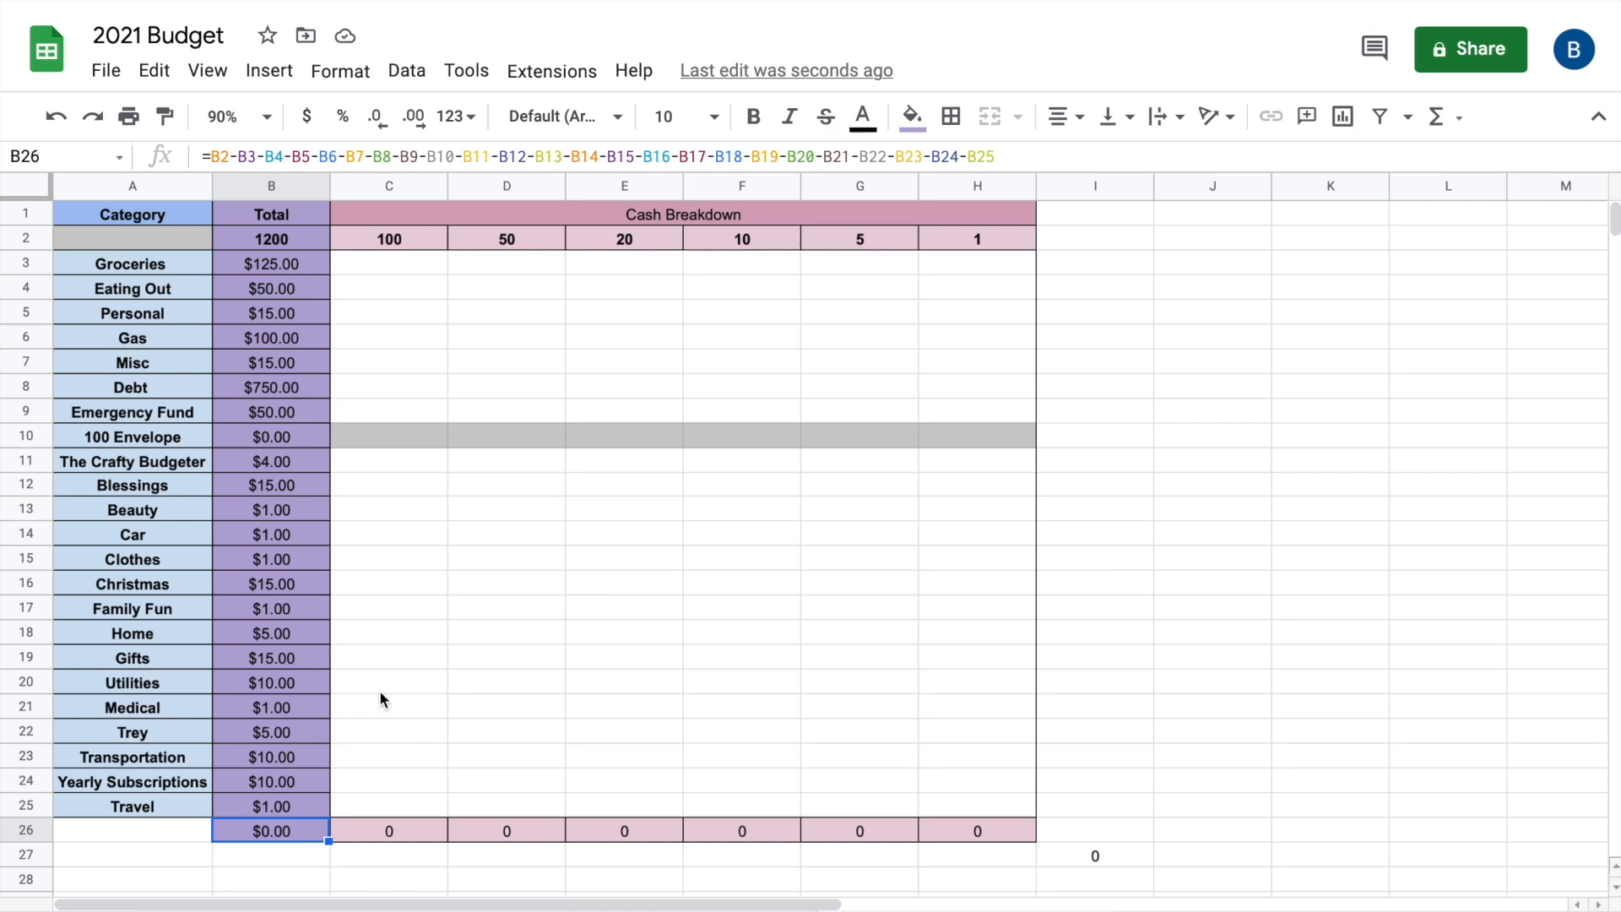
Fill in the Groceries cash breakdown with one 100, one 20 and one 5, and check the bill count for the 5 column
{"action": "left_click", "coordinate": [395, 269]}
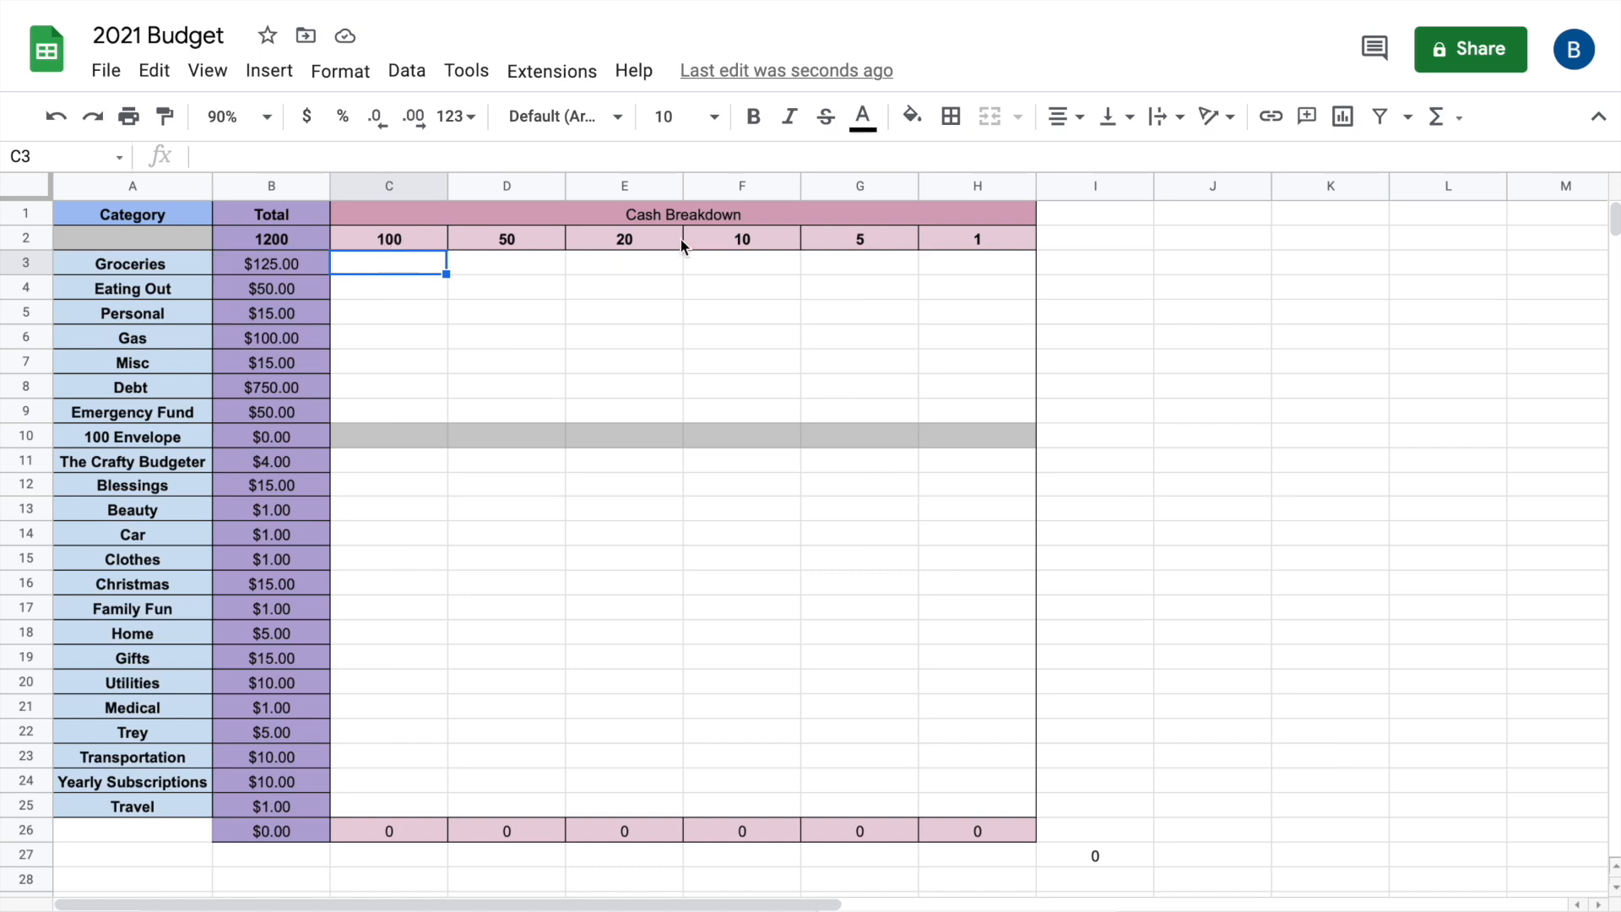
{"action": "type", "text": "1"}
{"action": "key", "text": "Tab"}
{"action": "key", "text": "Tab"}
{"action": "type", "text": "1"}
{"action": "key", "text": "Tab"}
{"action": "key", "text": "Tab"}
{"action": "type", "text": "1"}
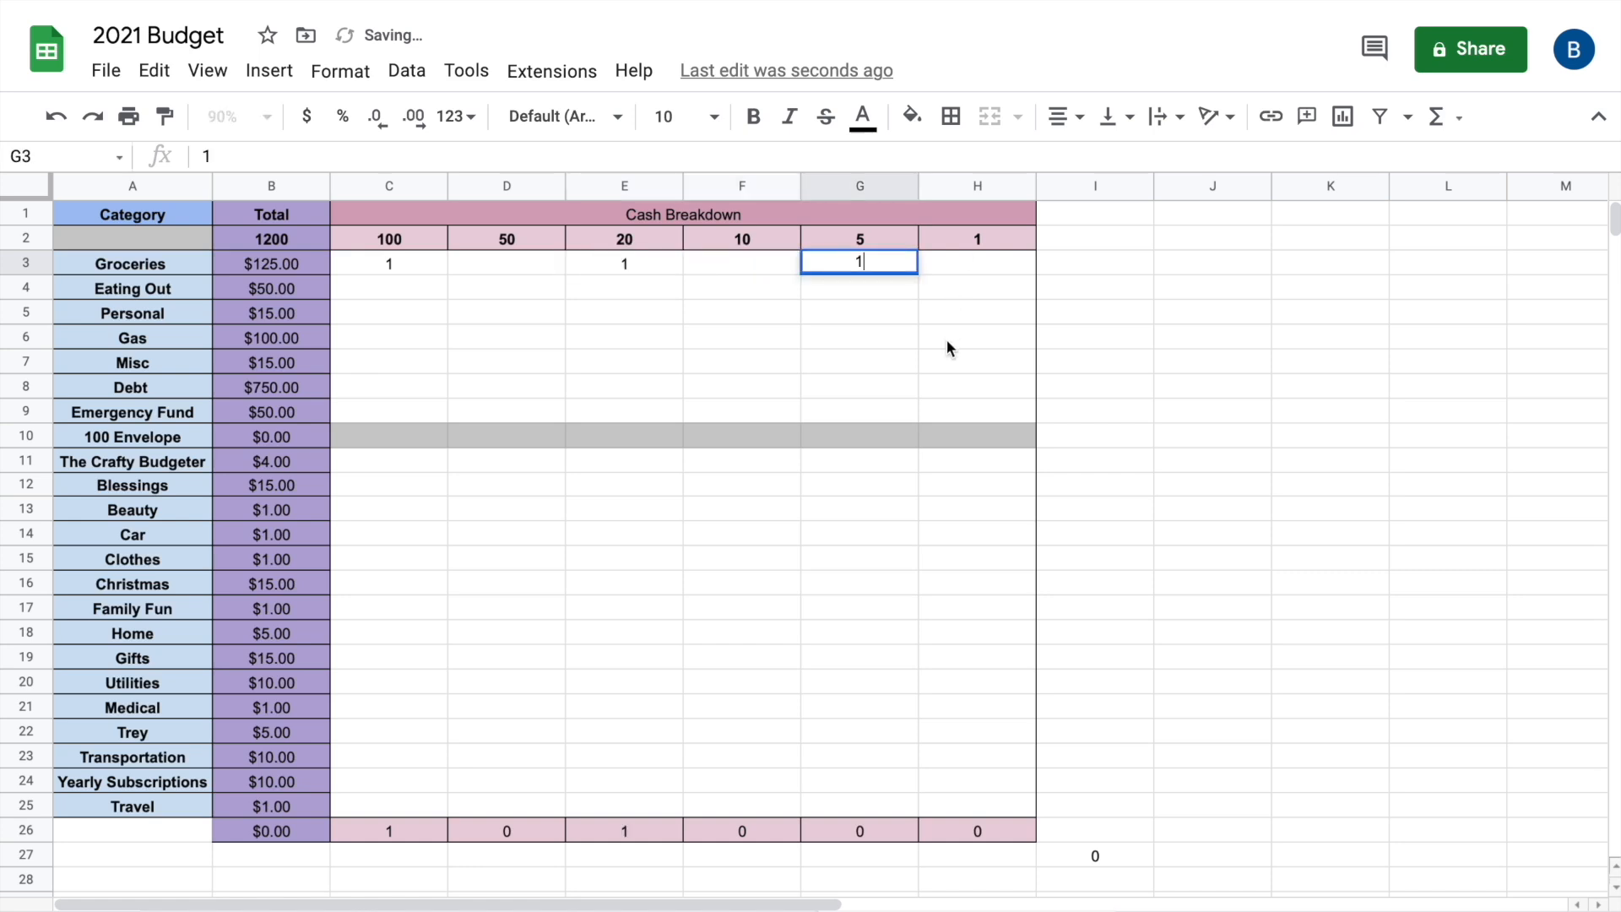
{"action": "left_click", "coordinate": [945, 340]}
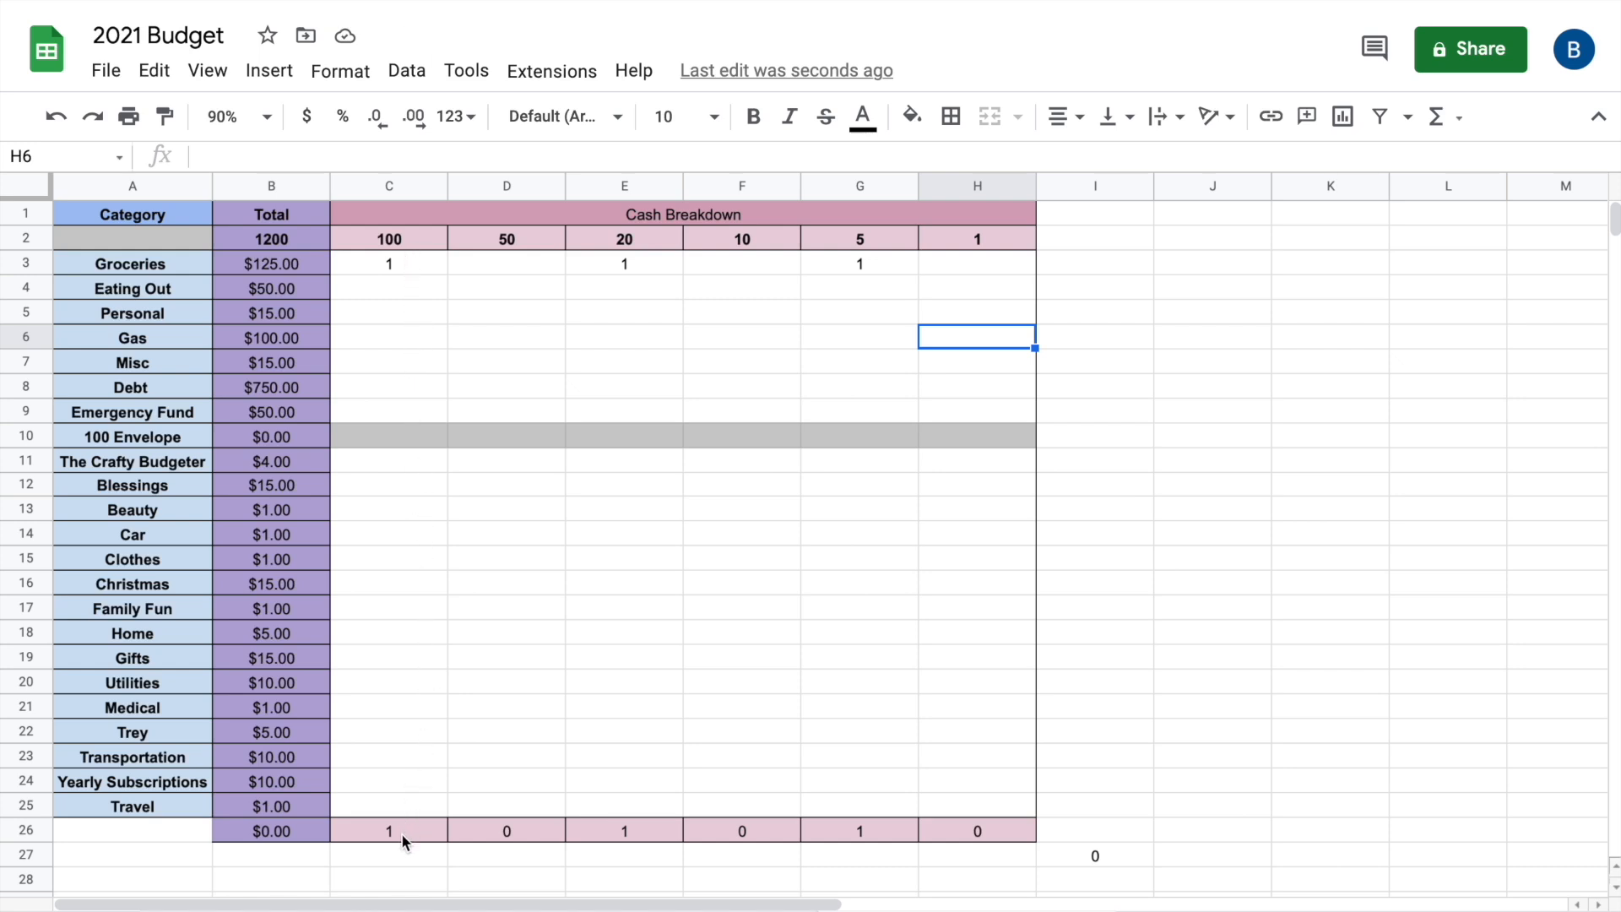
{"action": "left_click", "coordinate": [859, 839]}
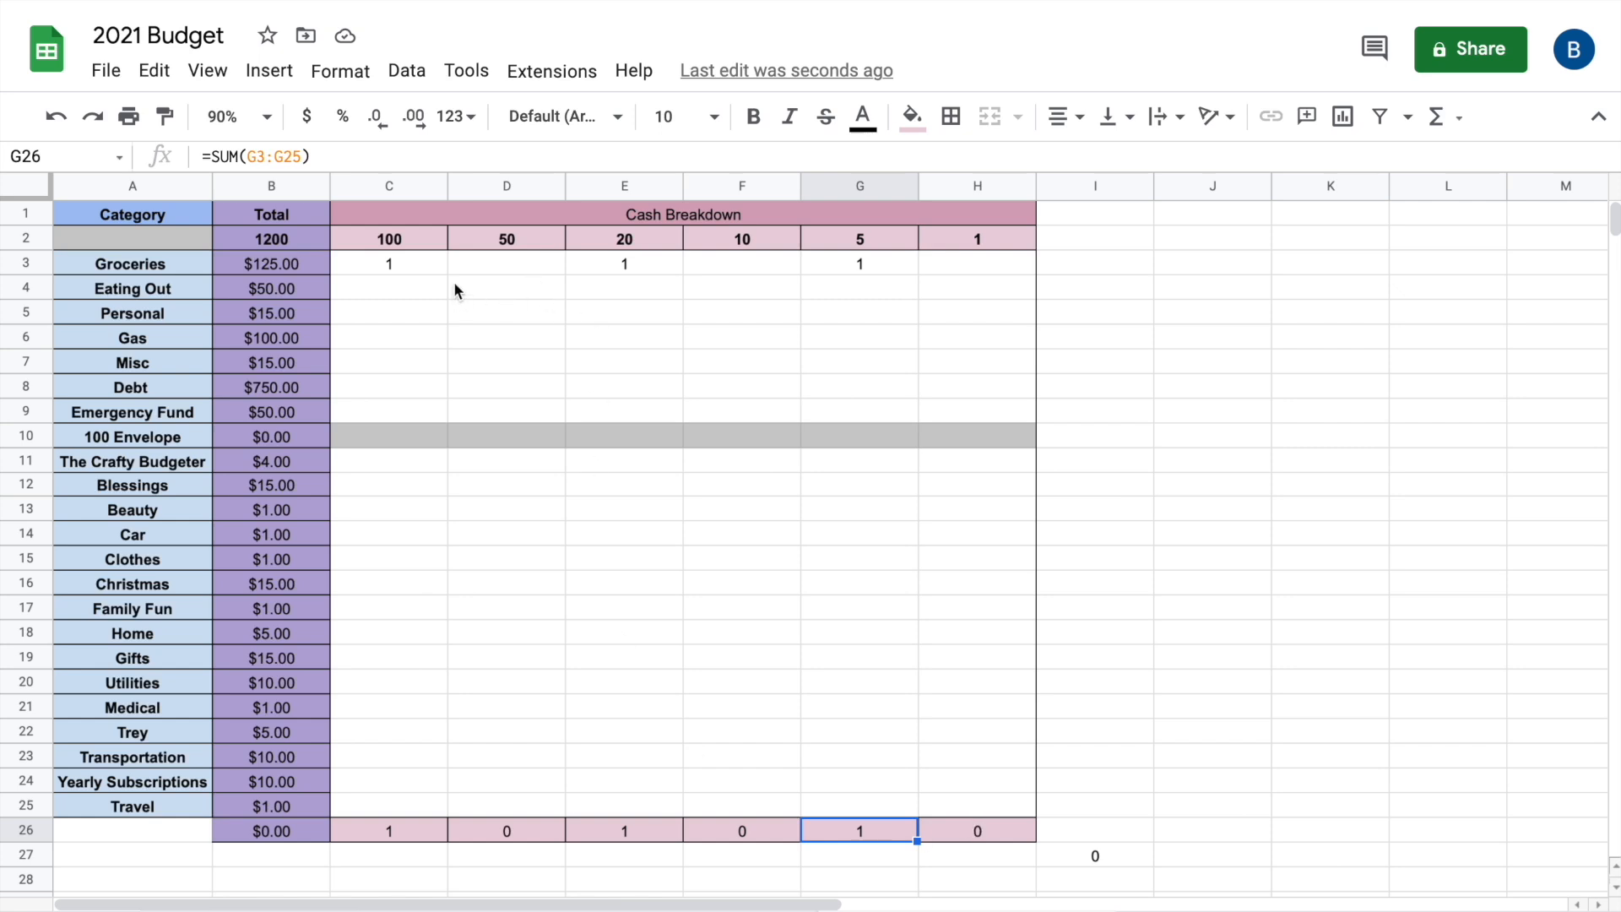
Fill in the Eating Out cash breakdown with two 20s and one 10
{"action": "left_click", "coordinate": [621, 288]}
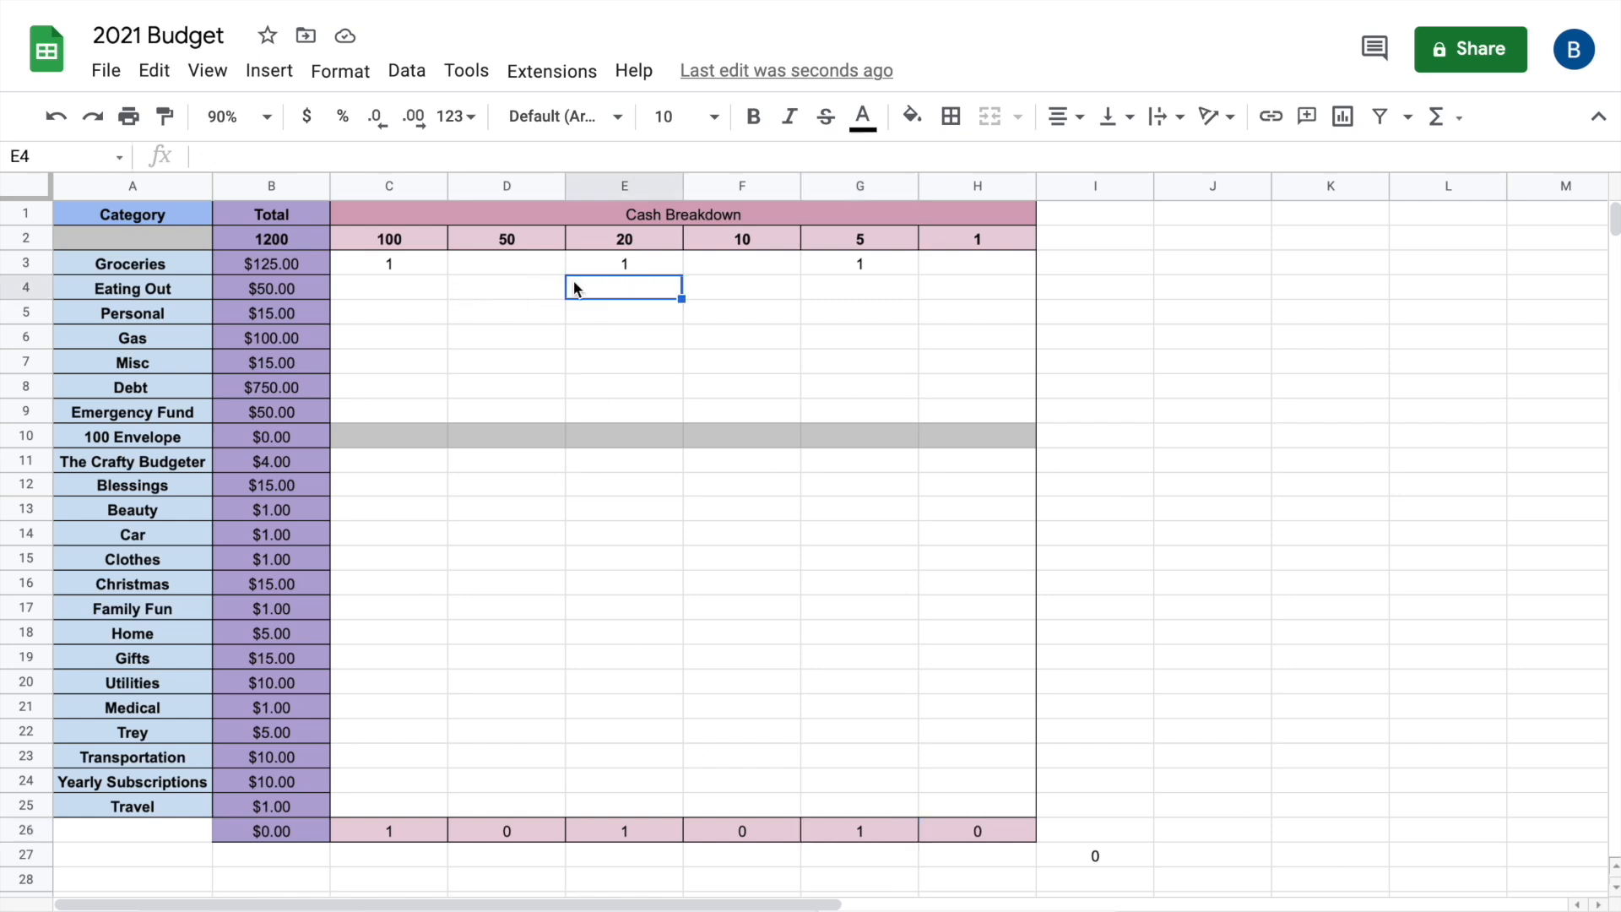
{"action": "type", "text": "2"}
{"action": "key", "text": "Tab"}
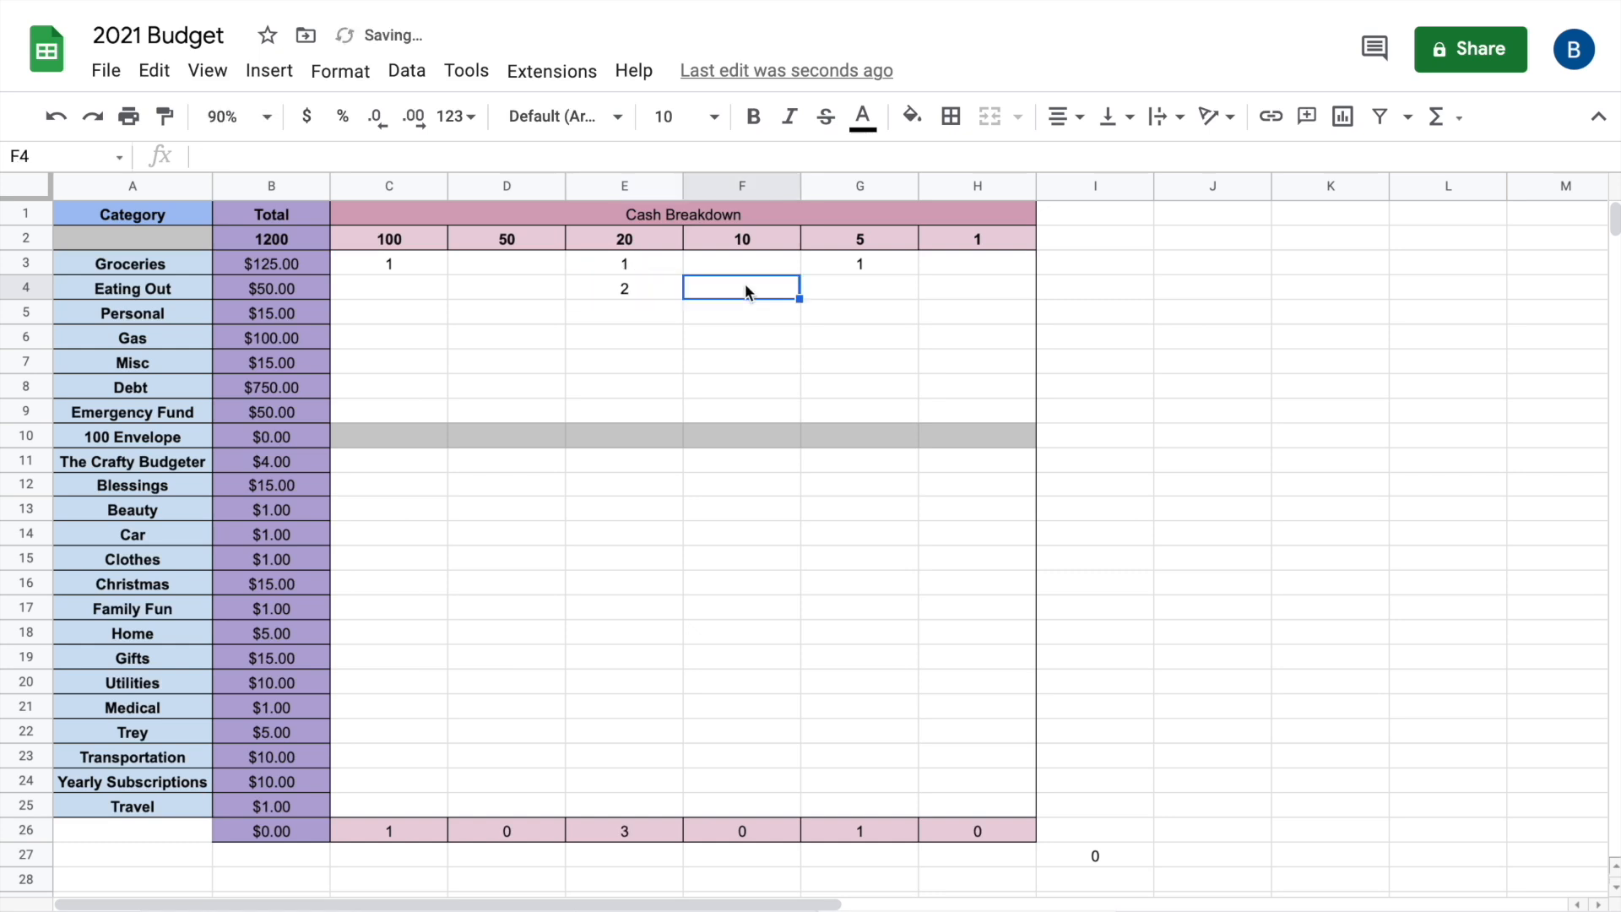
{"action": "key", "text": "Tab"}
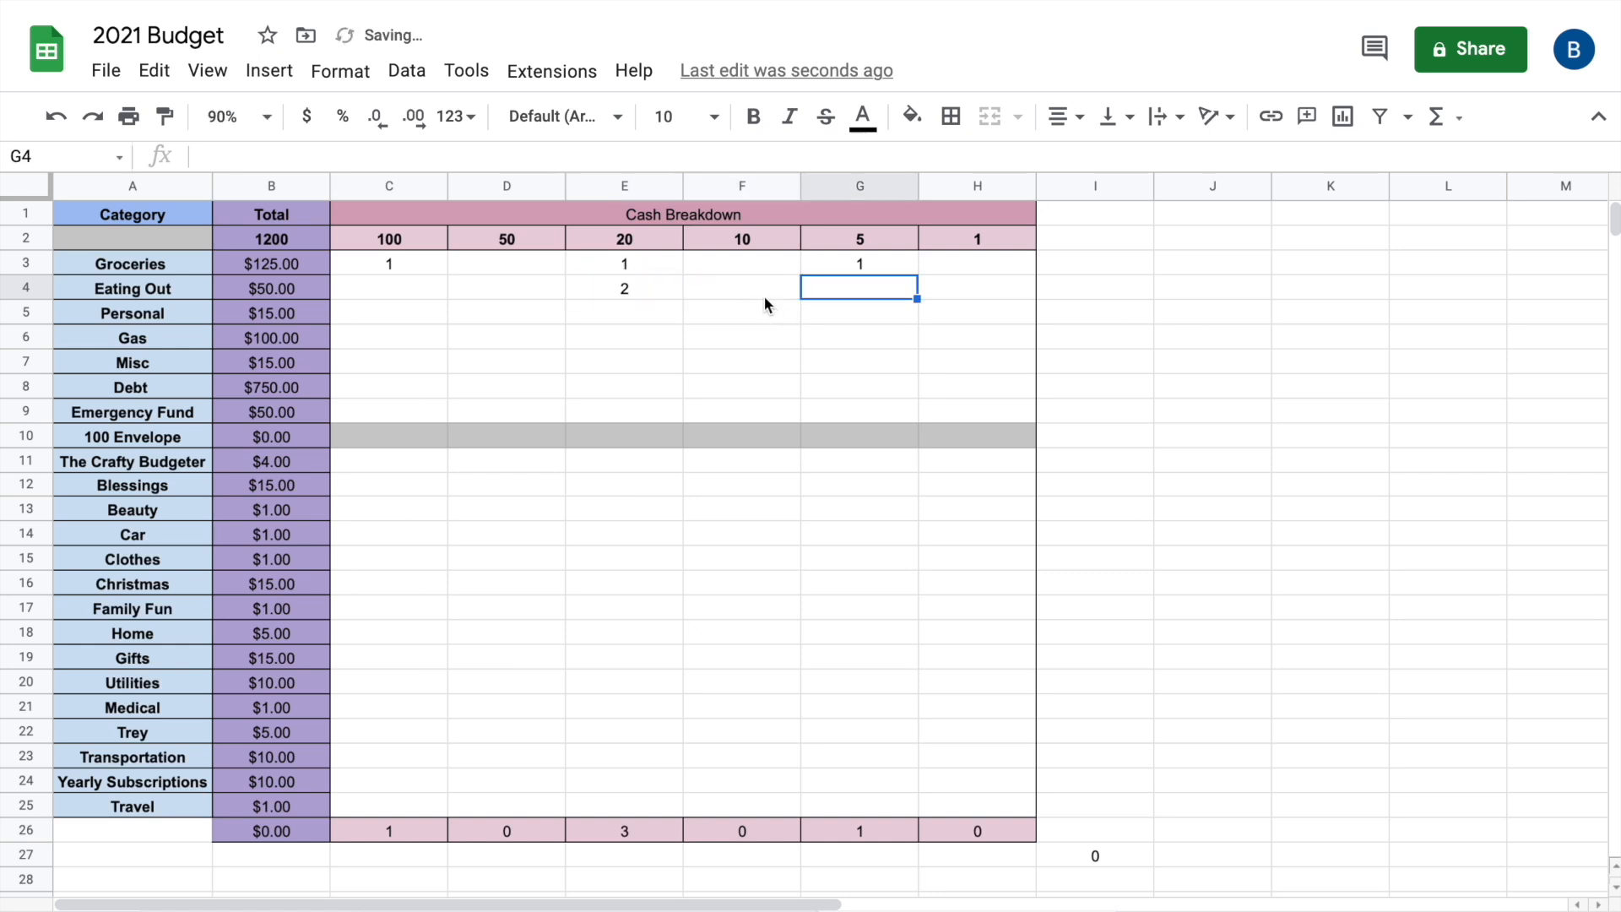
{"action": "left_click", "coordinate": [763, 296]}
{"action": "type", "text": "1"}
{"action": "key", "text": "Return"}
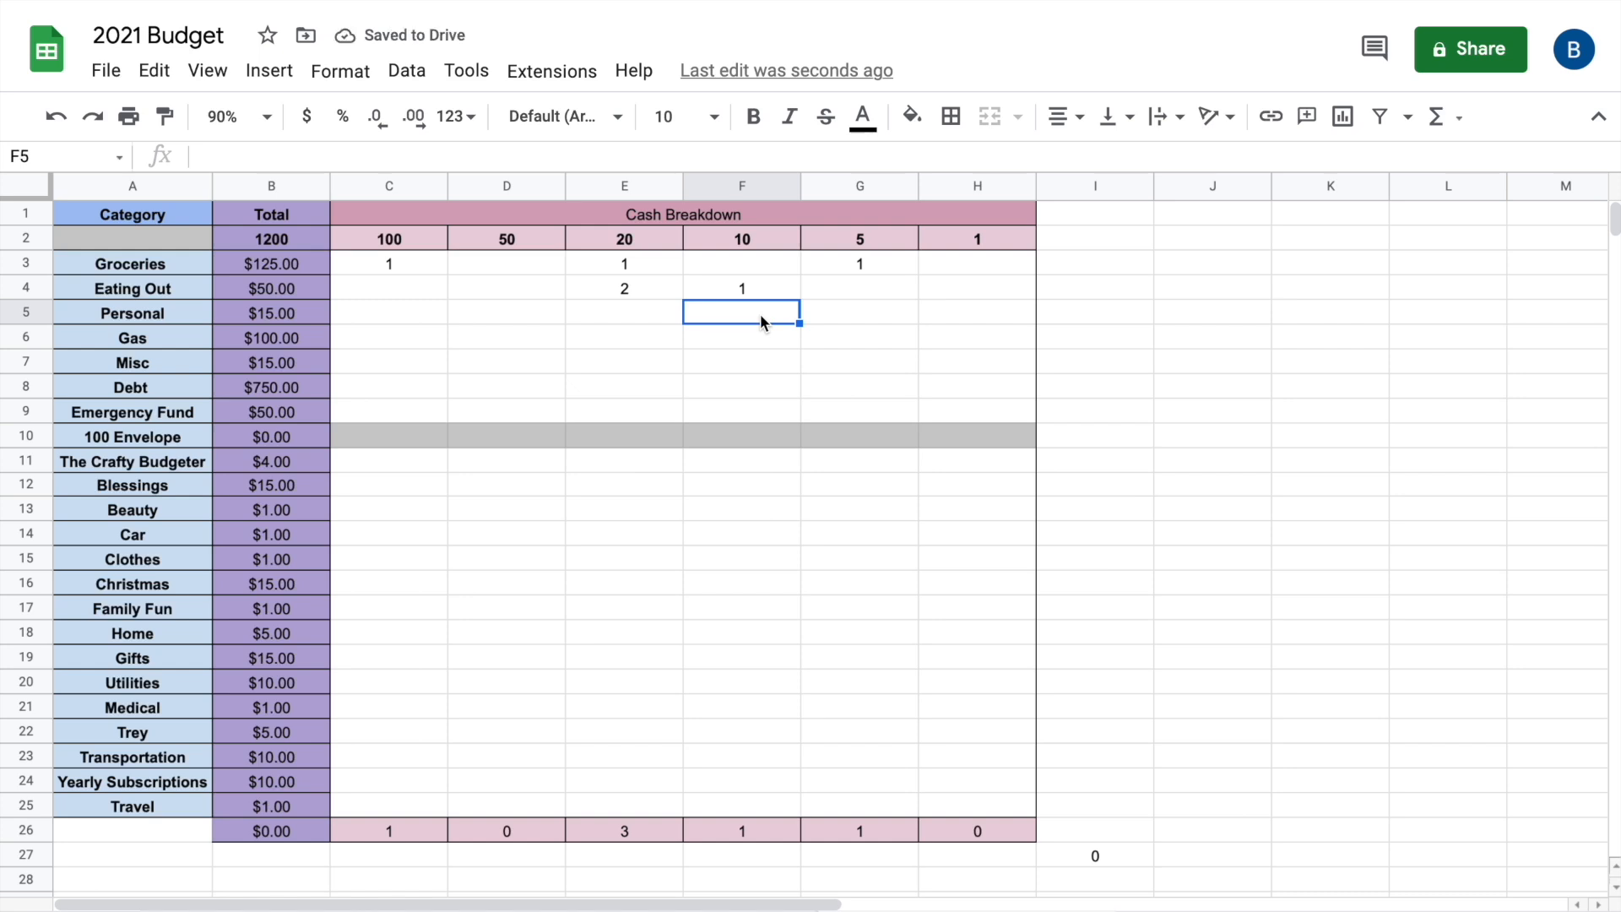
Fill in the Personal cash breakdown with one 10 and five 1s
{"action": "type", "text": "q"}
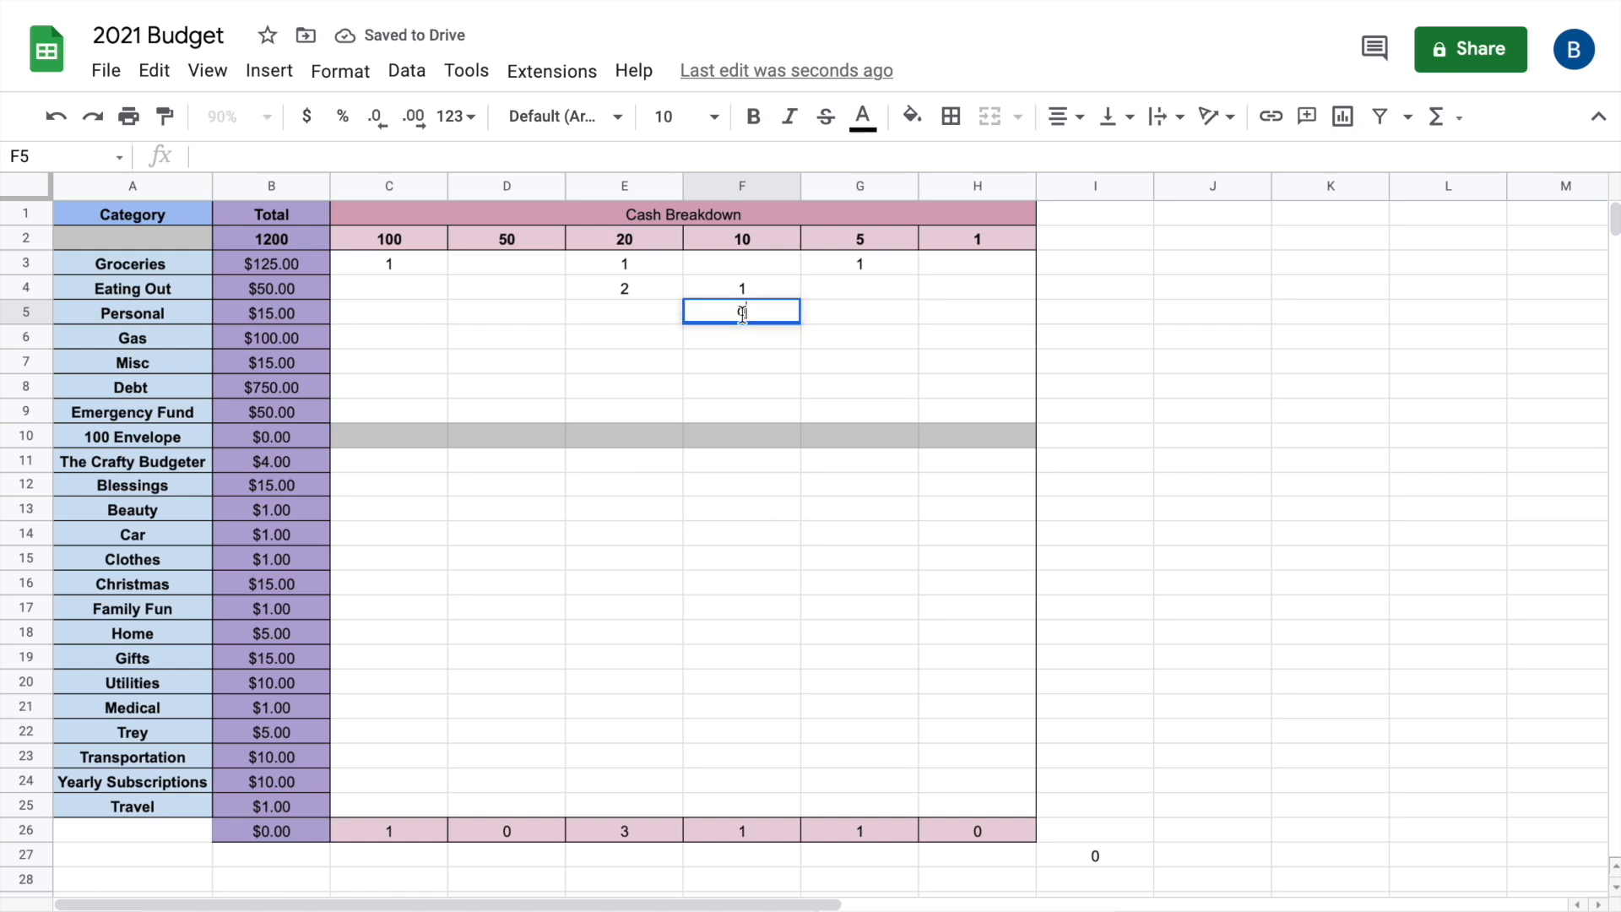
{"action": "key", "text": "BackSpace"}
{"action": "type", "text": "1"}
{"action": "key", "text": "Tab"}
{"action": "type", "text": "1"}
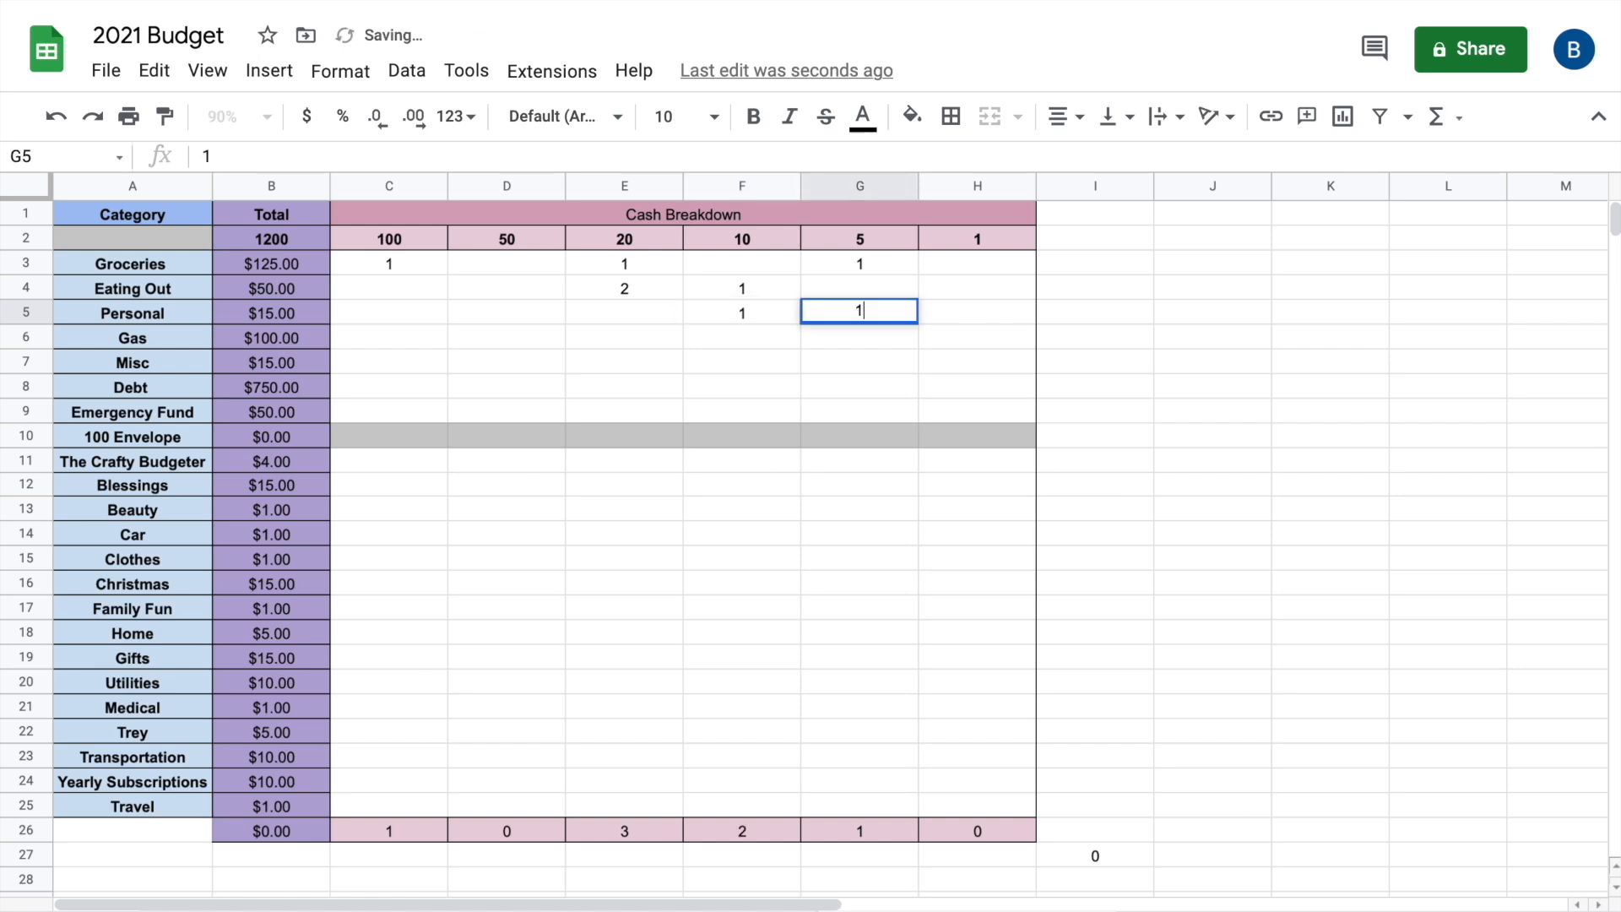
{"action": "key", "text": "Tab"}
{"action": "type", "text": "5"}
{"action": "key", "text": "Return"}
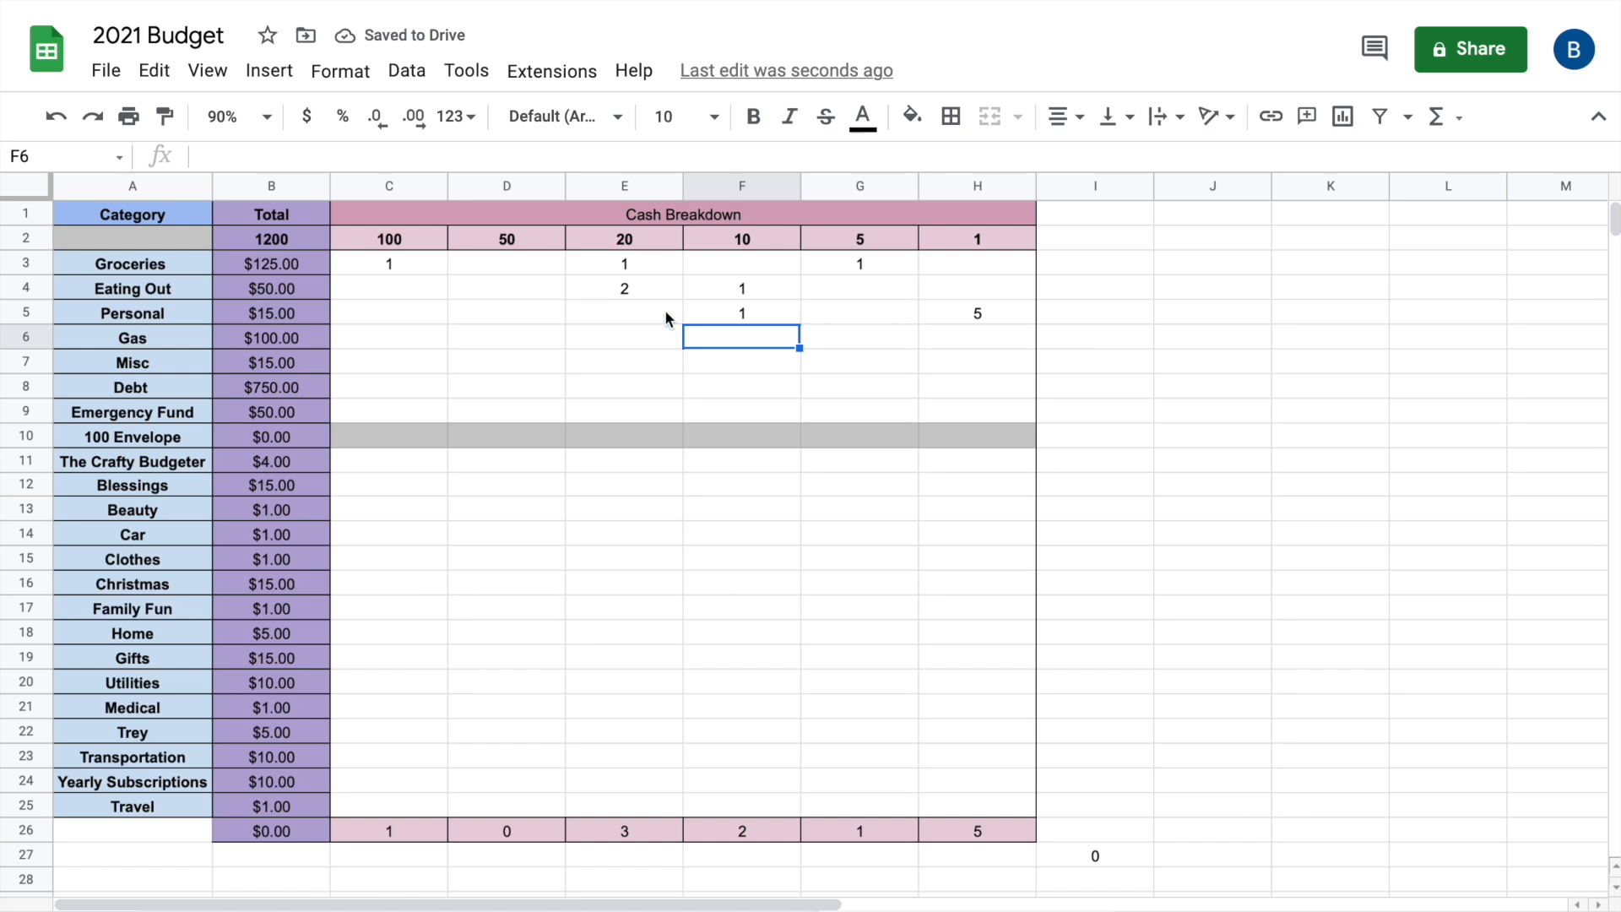
Enter two 50s in the cash breakdown for Gas, and one 10 and one 5 for Misc
{"action": "left_click", "coordinate": [529, 343]}
{"action": "type", "text": "2"}
{"action": "key", "text": "Return"}
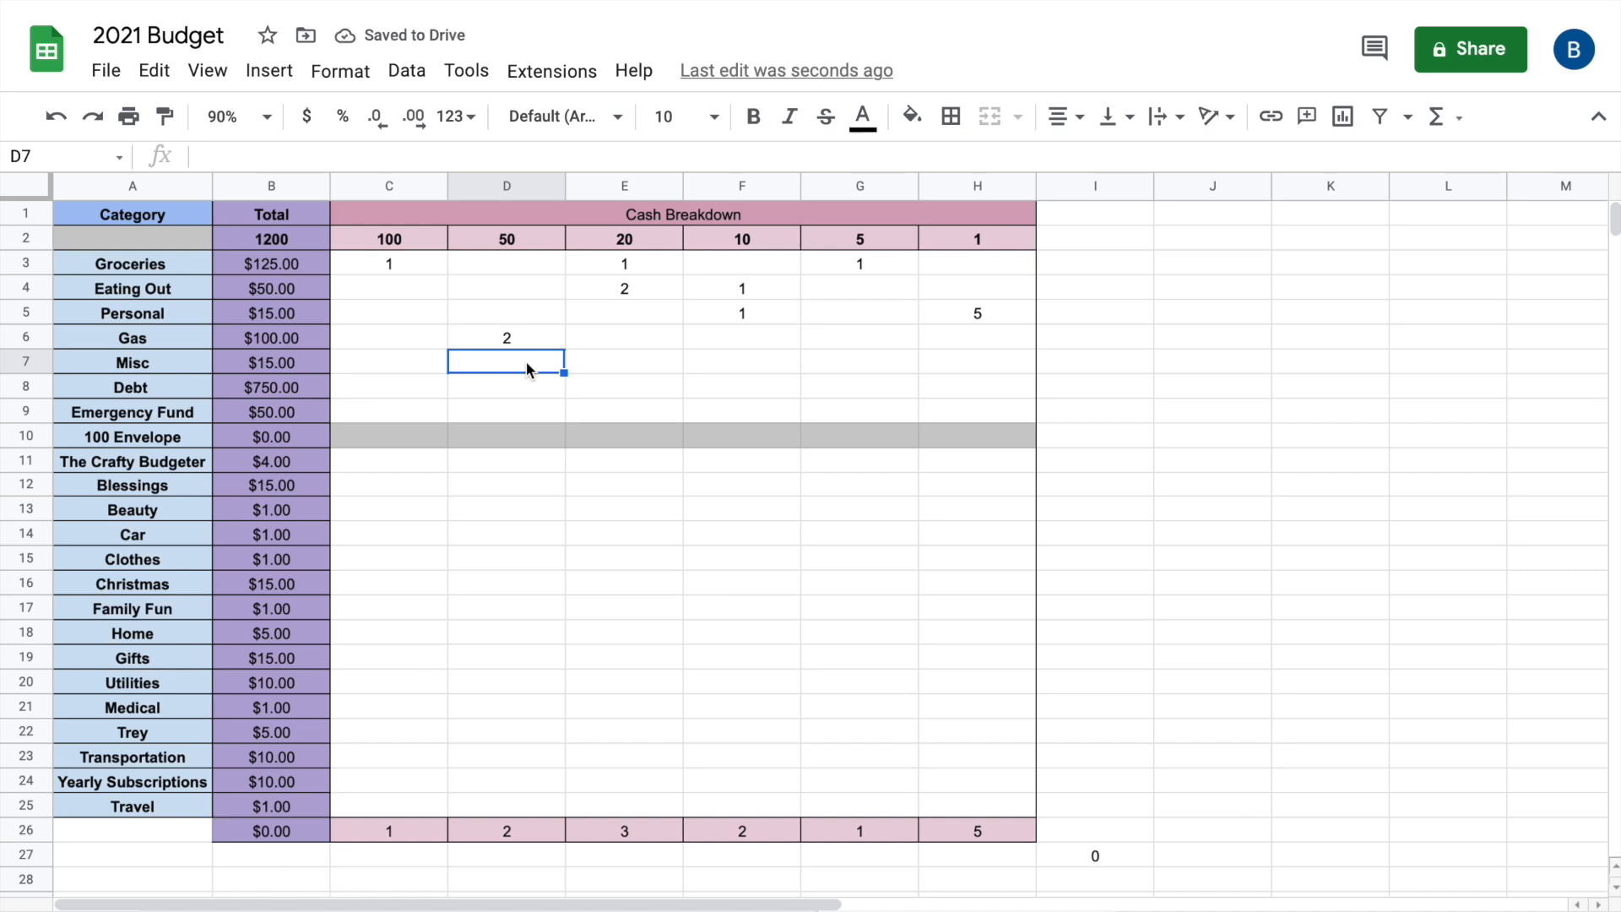
{"action": "left_click", "coordinate": [774, 361]}
{"action": "type", "text": "1"}
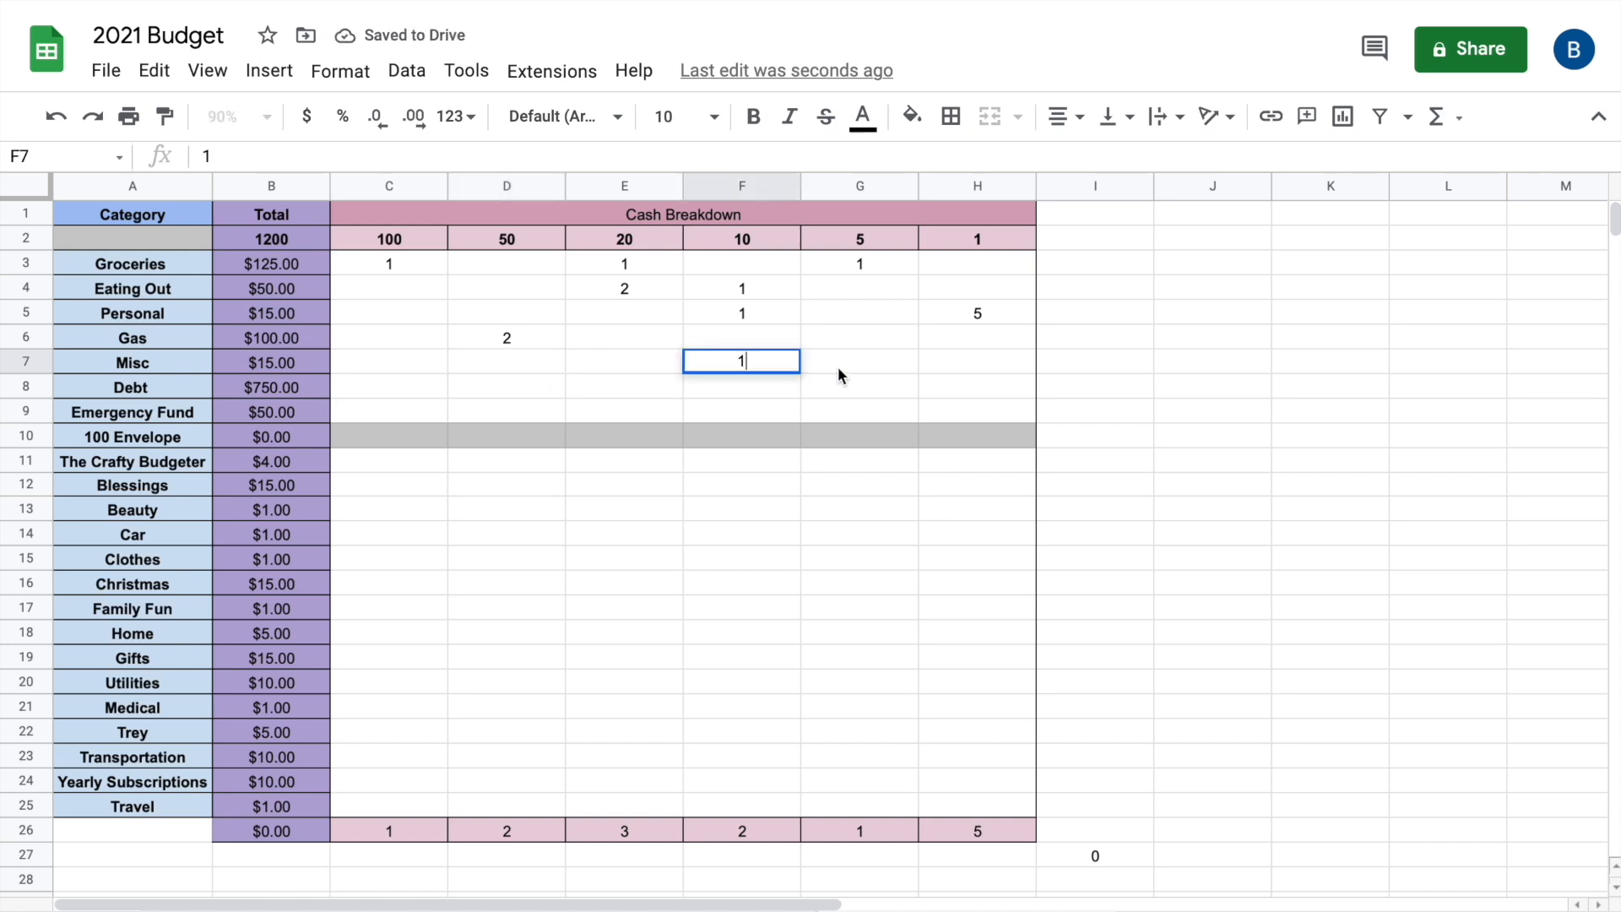
{"action": "key", "text": "Tab"}
{"action": "type", "text": "1"}
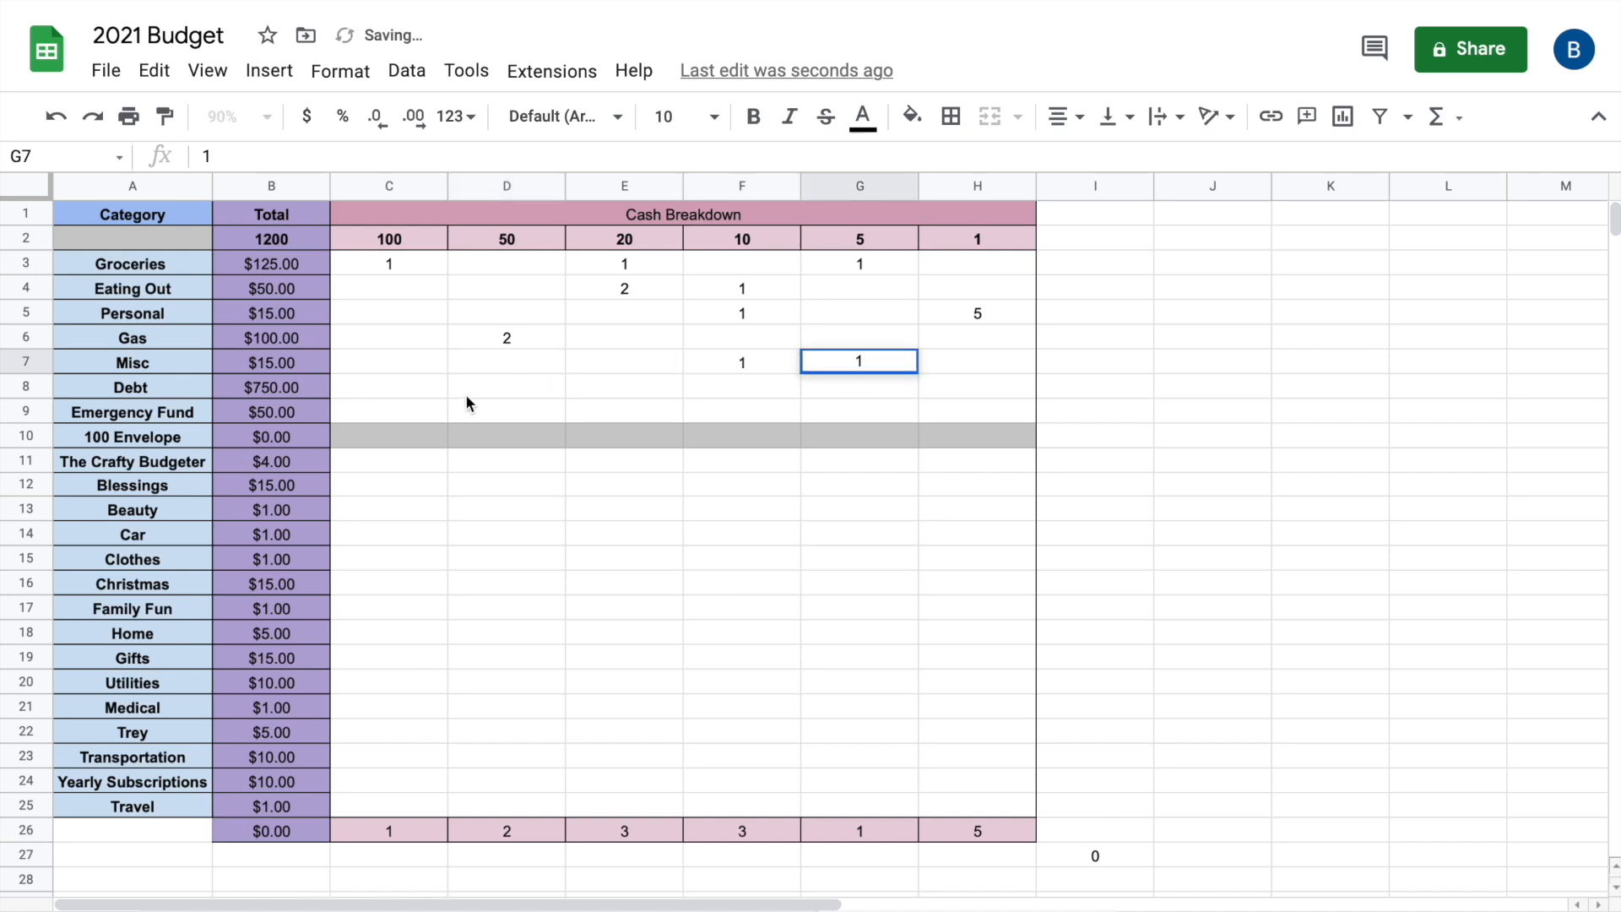
Enter seven 100s and one 50 in the cash breakdown for Debt, and one 50 for Emergency Fund
{"action": "left_click", "coordinate": [411, 382]}
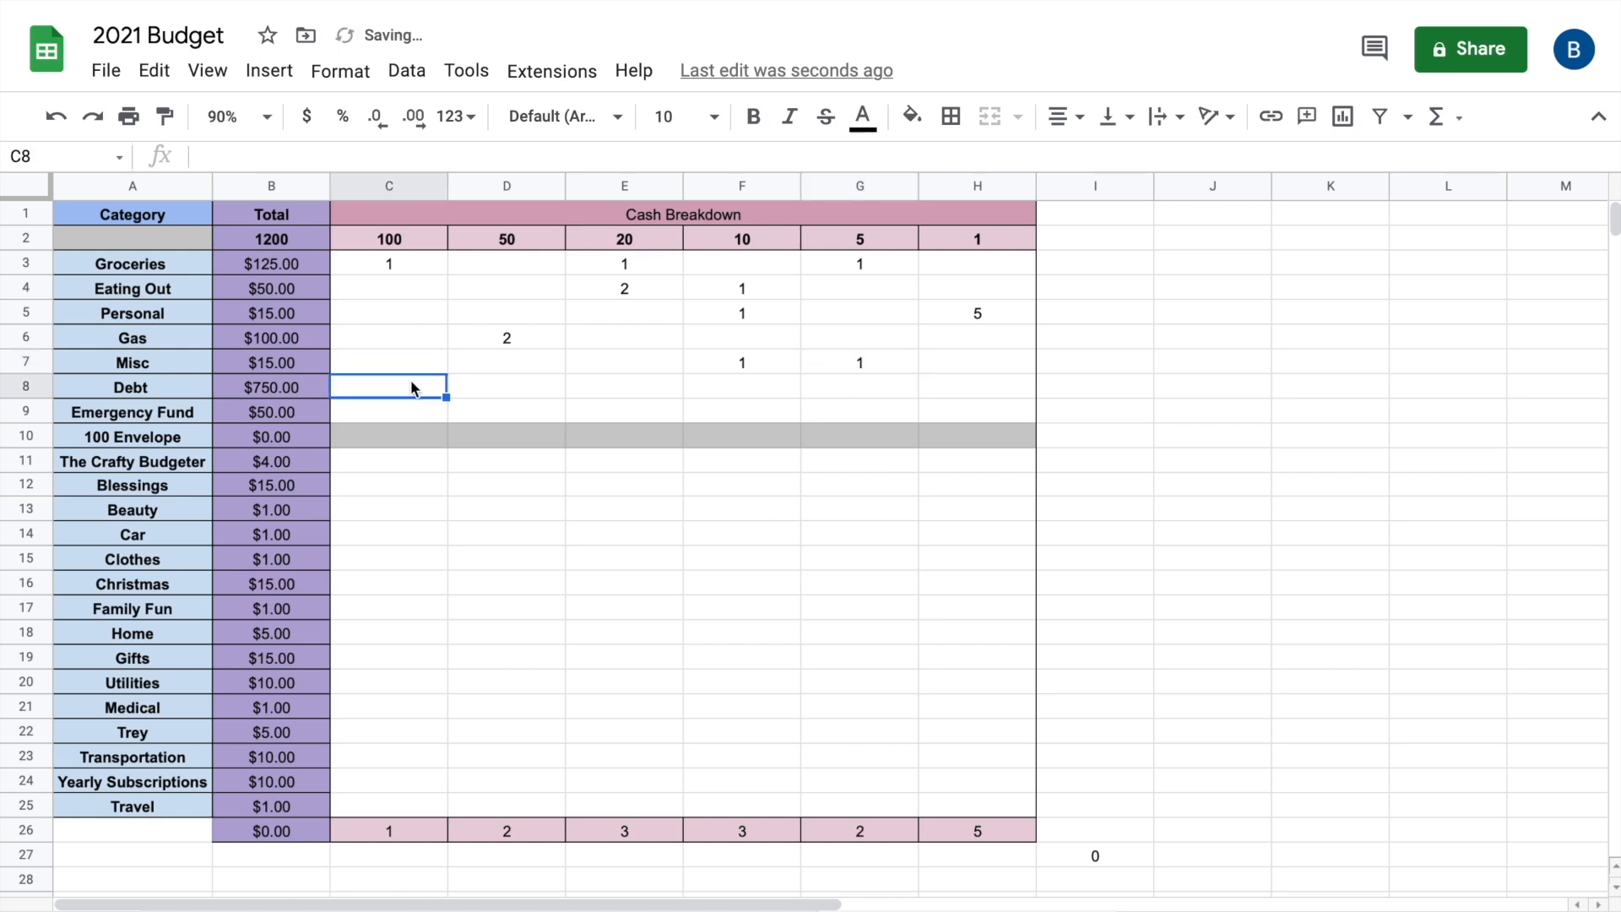
{"action": "type", "text": "7"}
{"action": "key", "text": "Tab"}
{"action": "type", "text": "1"}
{"action": "key", "text": "Return"}
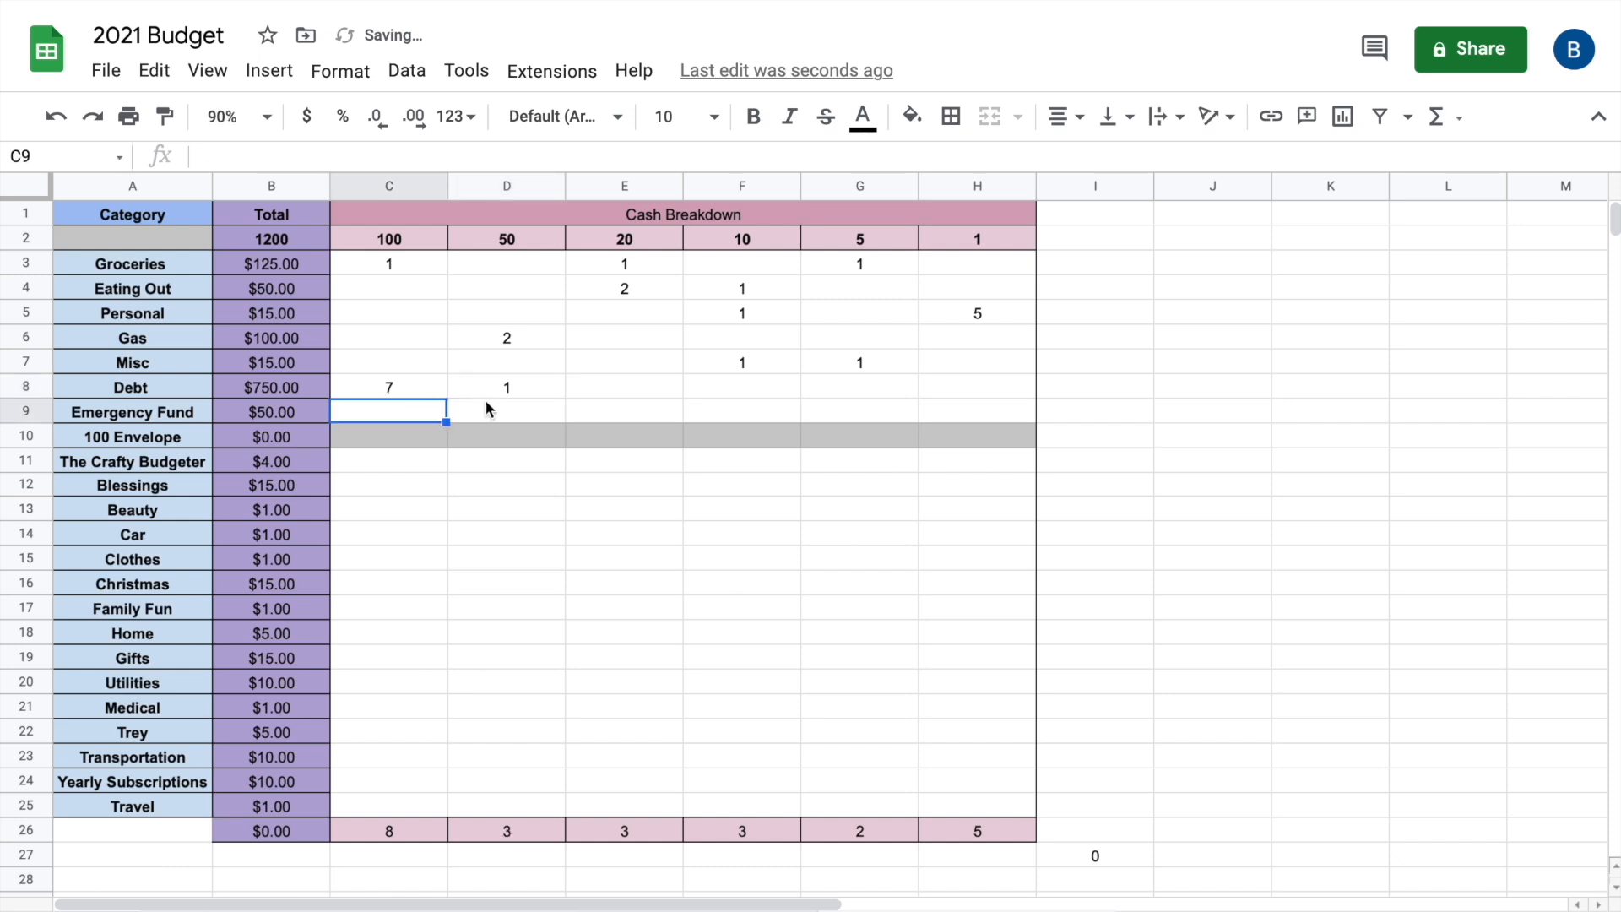
{"action": "key", "text": "Tab"}
{"action": "type", "text": "1"}
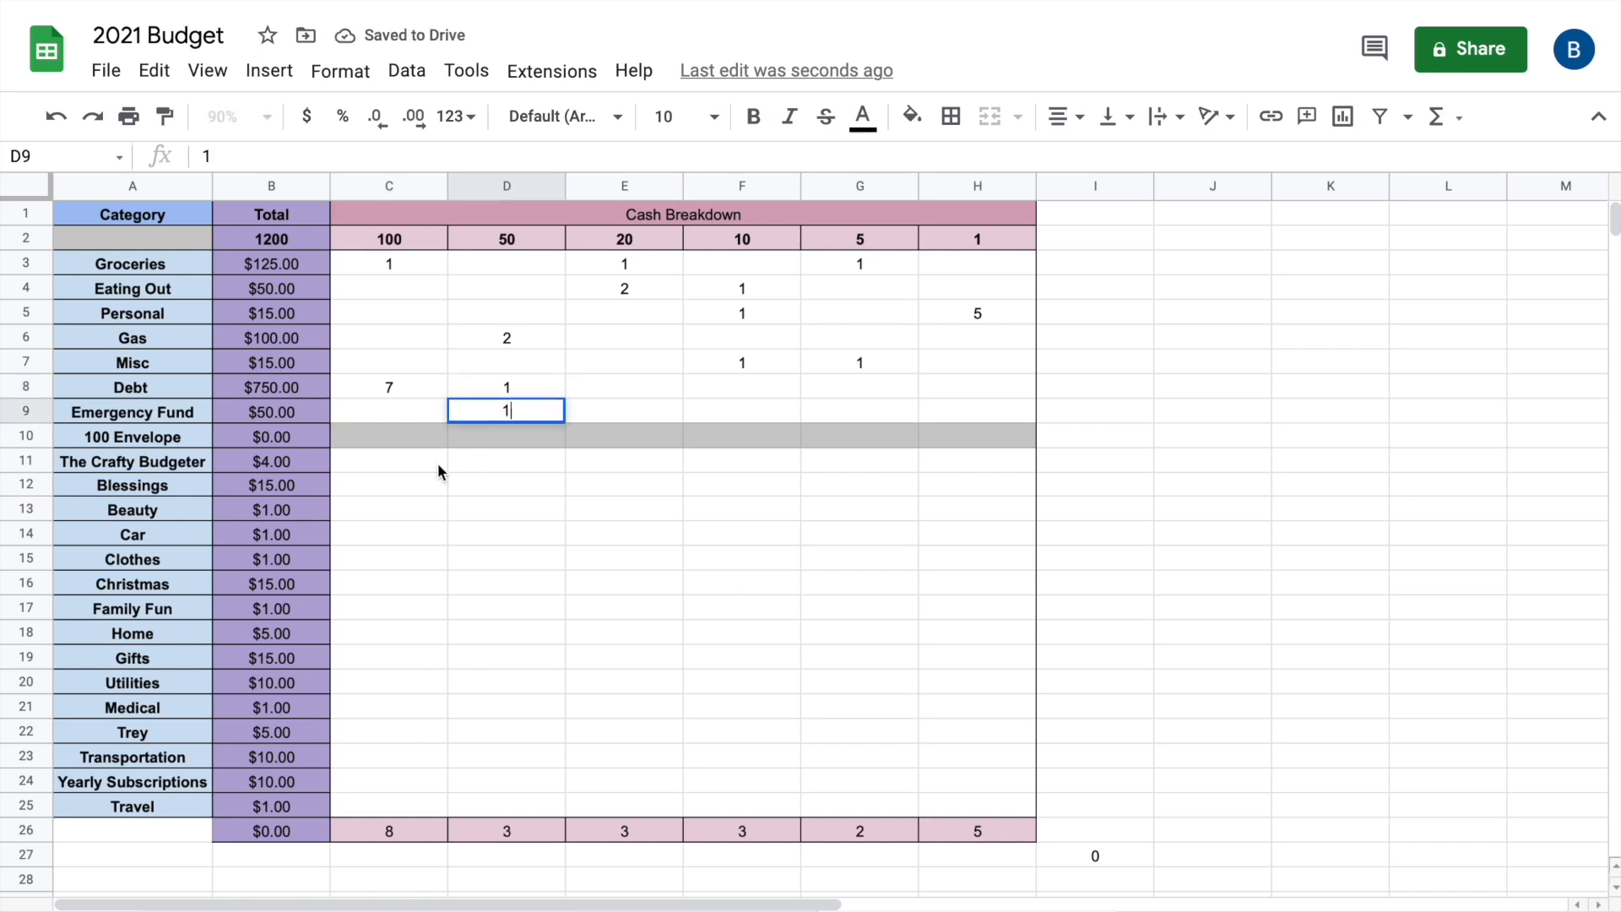
Enter four 1s for The Crafty Budgeter and a single 1 each for Beauty, Car and Clothes in the cash breakdown
{"action": "left_click", "coordinate": [965, 463]}
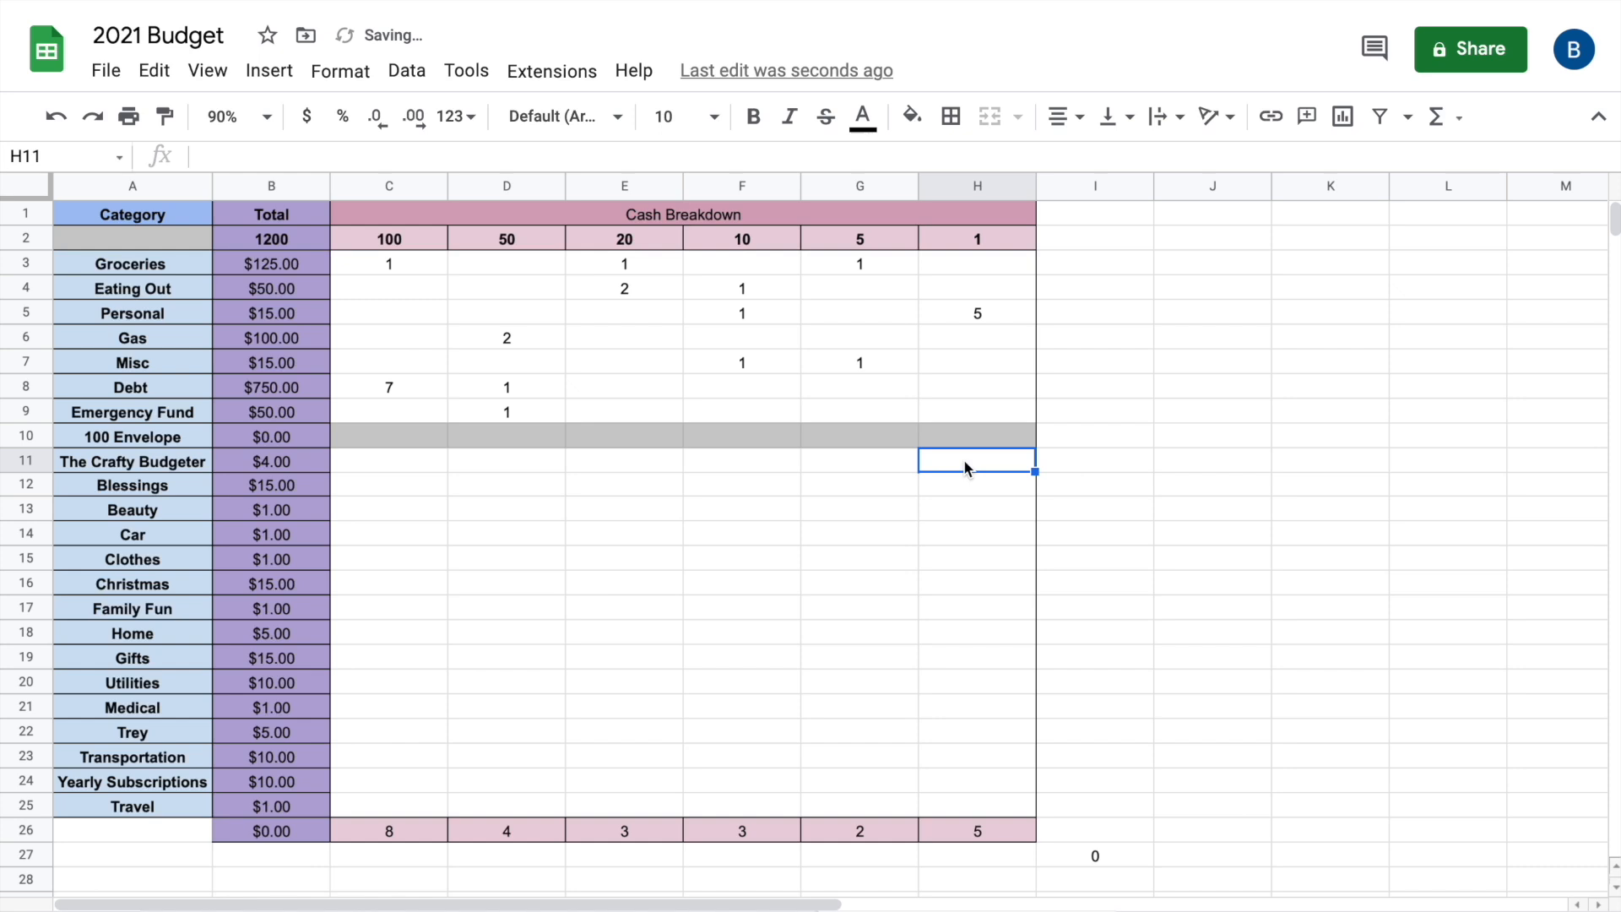
{"action": "type", "text": "4"}
{"action": "key", "text": "Return"}
{"action": "key", "text": "Return"}
{"action": "type", "text": "1"}
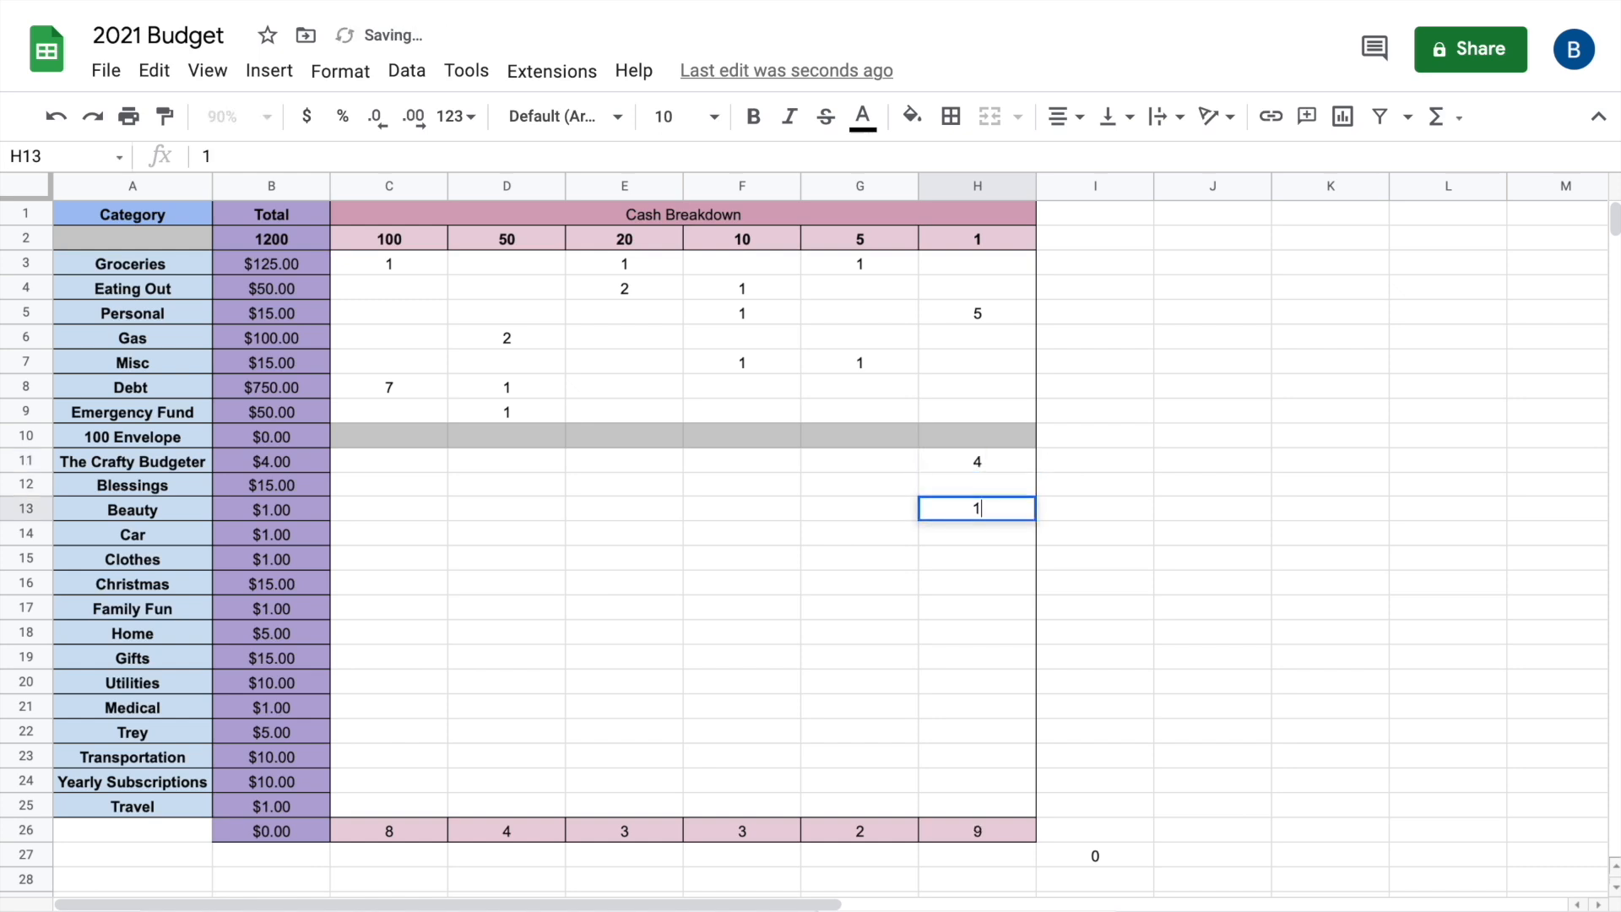
{"action": "key", "text": "Return"}
{"action": "type", "text": "1"}
{"action": "key", "text": "Return"}
{"action": "type", "text": "1"}
{"action": "key", "text": "Return"}
Enter a single 1 in the cash breakdown for Family Fun
{"action": "key", "text": "Return"}
{"action": "key", "text": "Return"}
{"action": "key", "text": "Up"}
{"action": "type", "text": "1"}
{"action": "key", "text": "Return"}
Enter a single 1 each for Medical and Travel in the cash breakdown
{"action": "key", "text": "Return"}
{"action": "key", "text": "Return"}
{"action": "key", "text": "Return"}
{"action": "key", "text": "Return"}
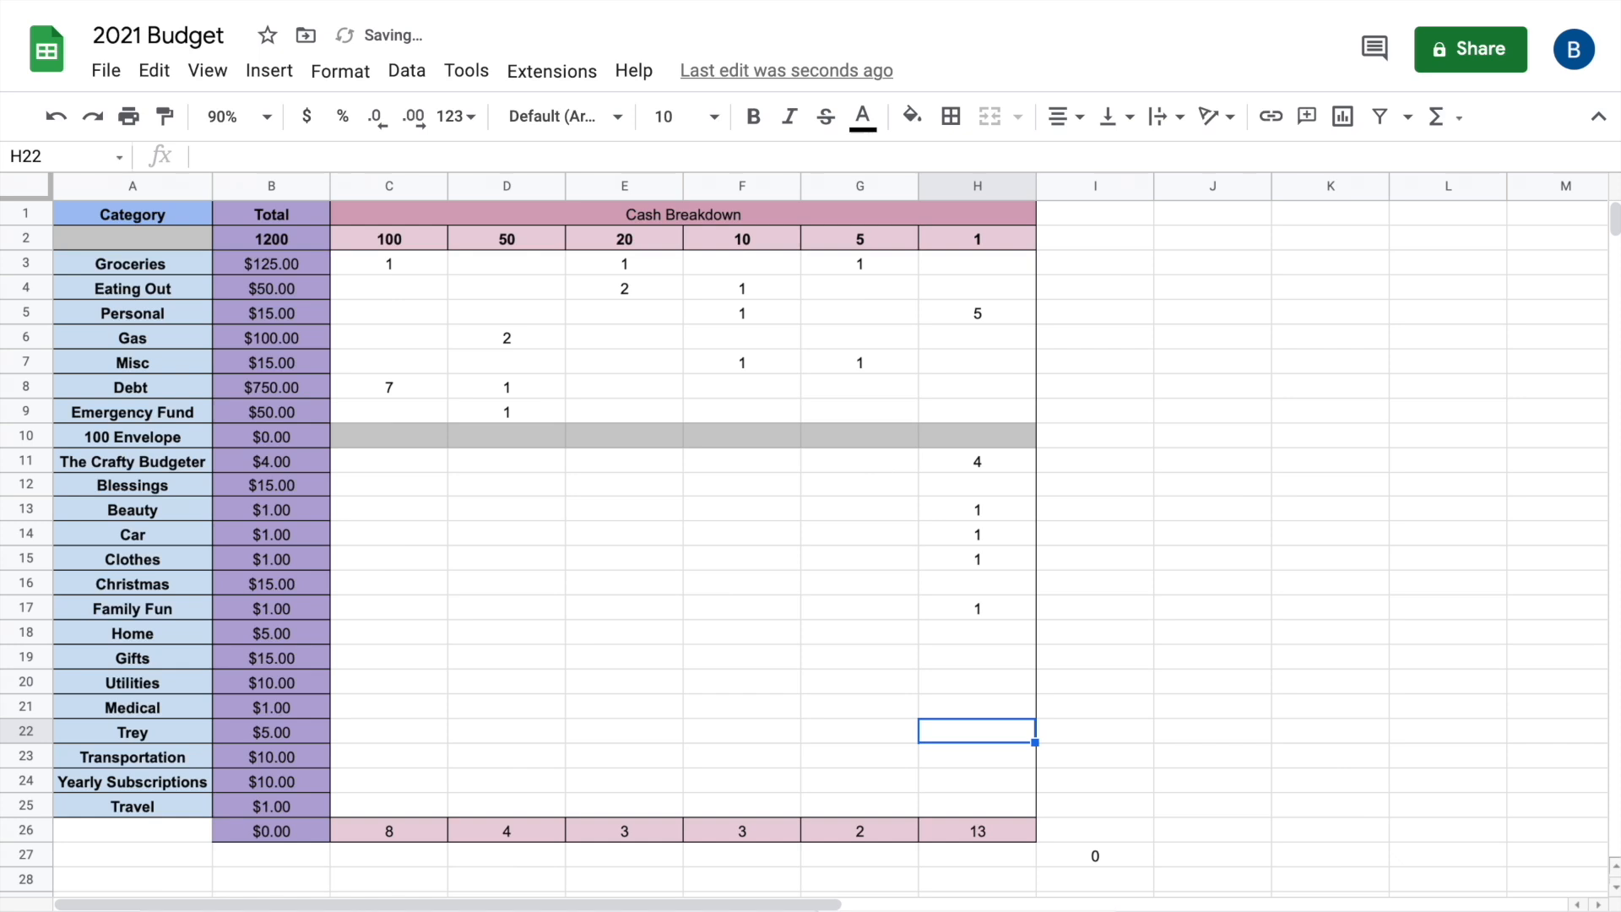
{"action": "key", "text": "Up"}
{"action": "type", "text": "1"}
{"action": "key", "text": "Return"}
{"action": "key", "text": "Return"}
{"action": "key", "text": "Return"}
{"action": "key", "text": "Return"}
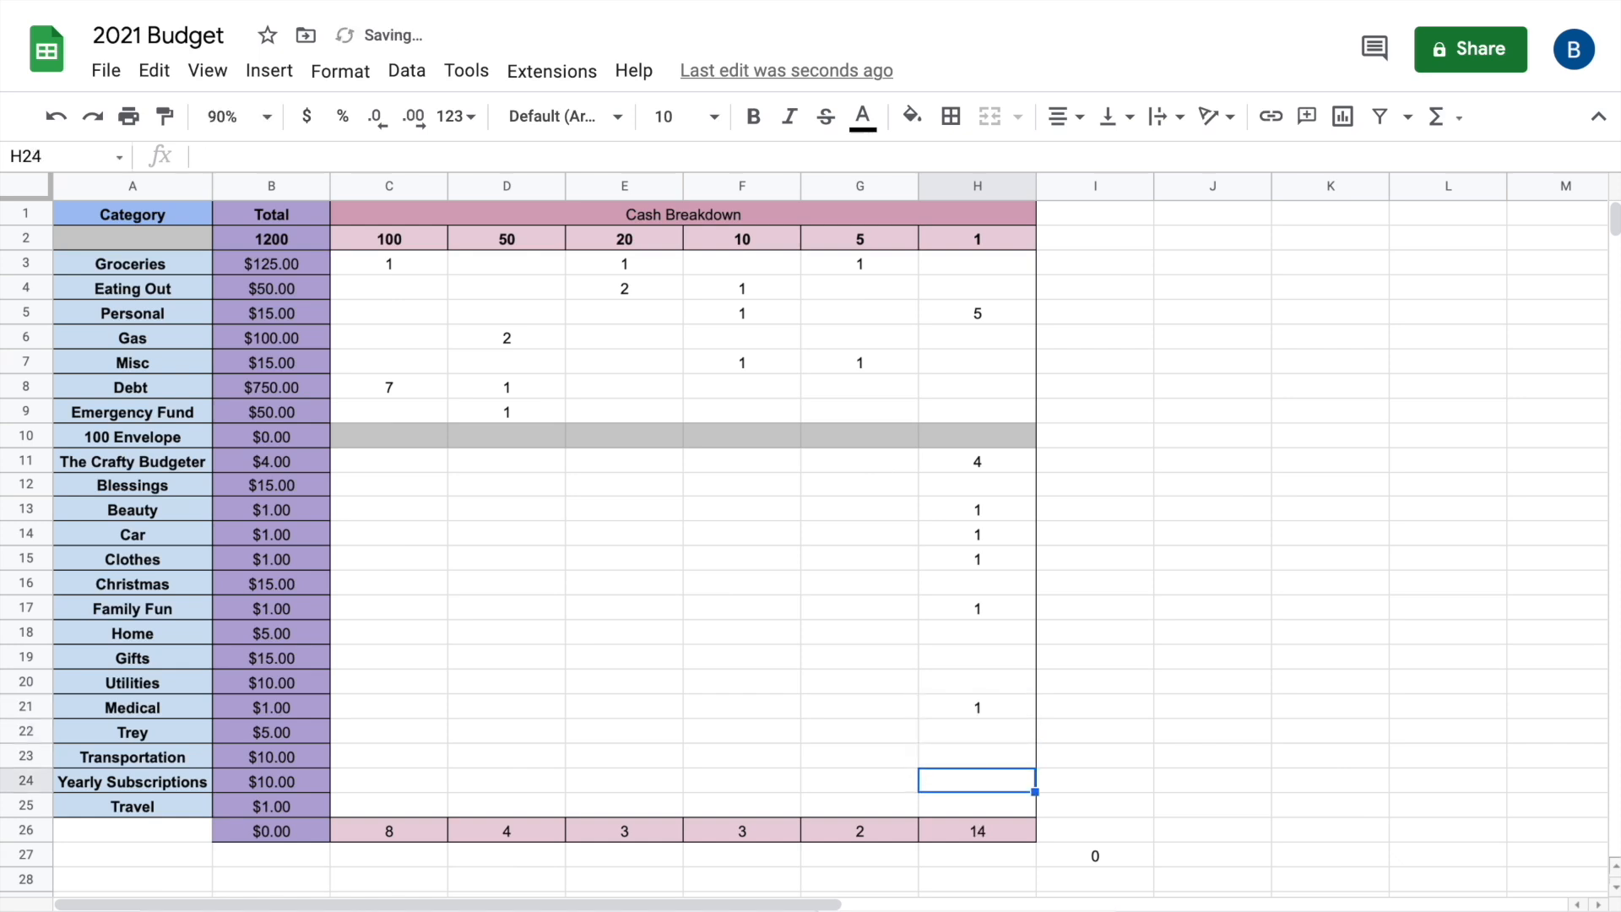
{"action": "type", "text": "1"}
Fill in the Blessings cash breakdown with one 10 and one 5
{"action": "left_click", "coordinate": [772, 488]}
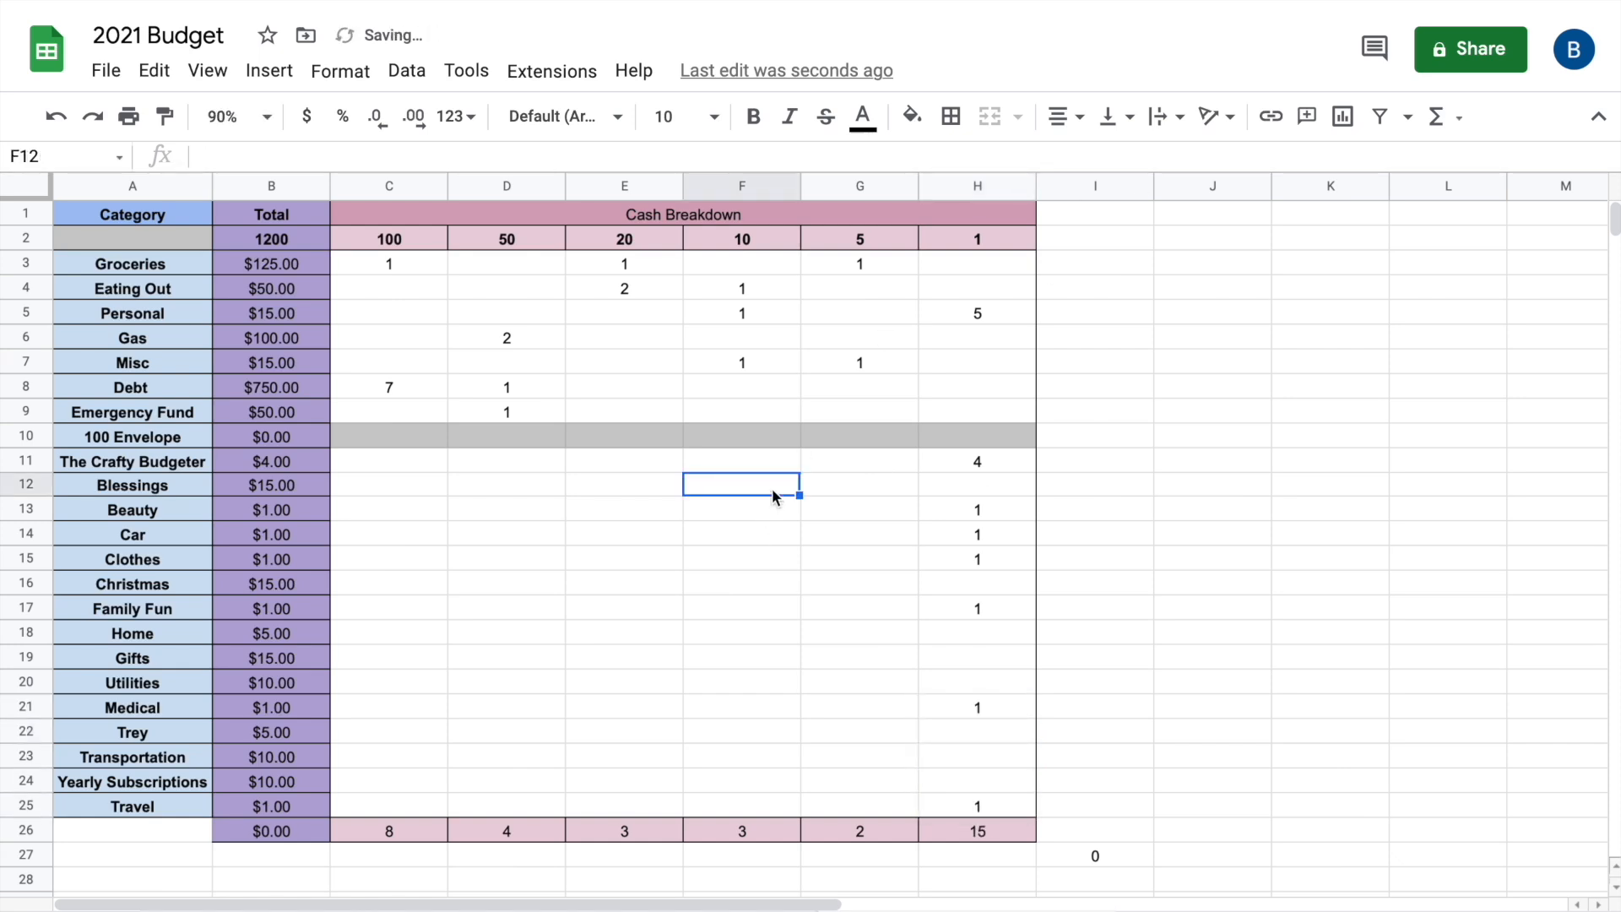
{"action": "type", "text": "1"}
{"action": "left_click", "coordinate": [883, 488]}
{"action": "type", "text": "1"}
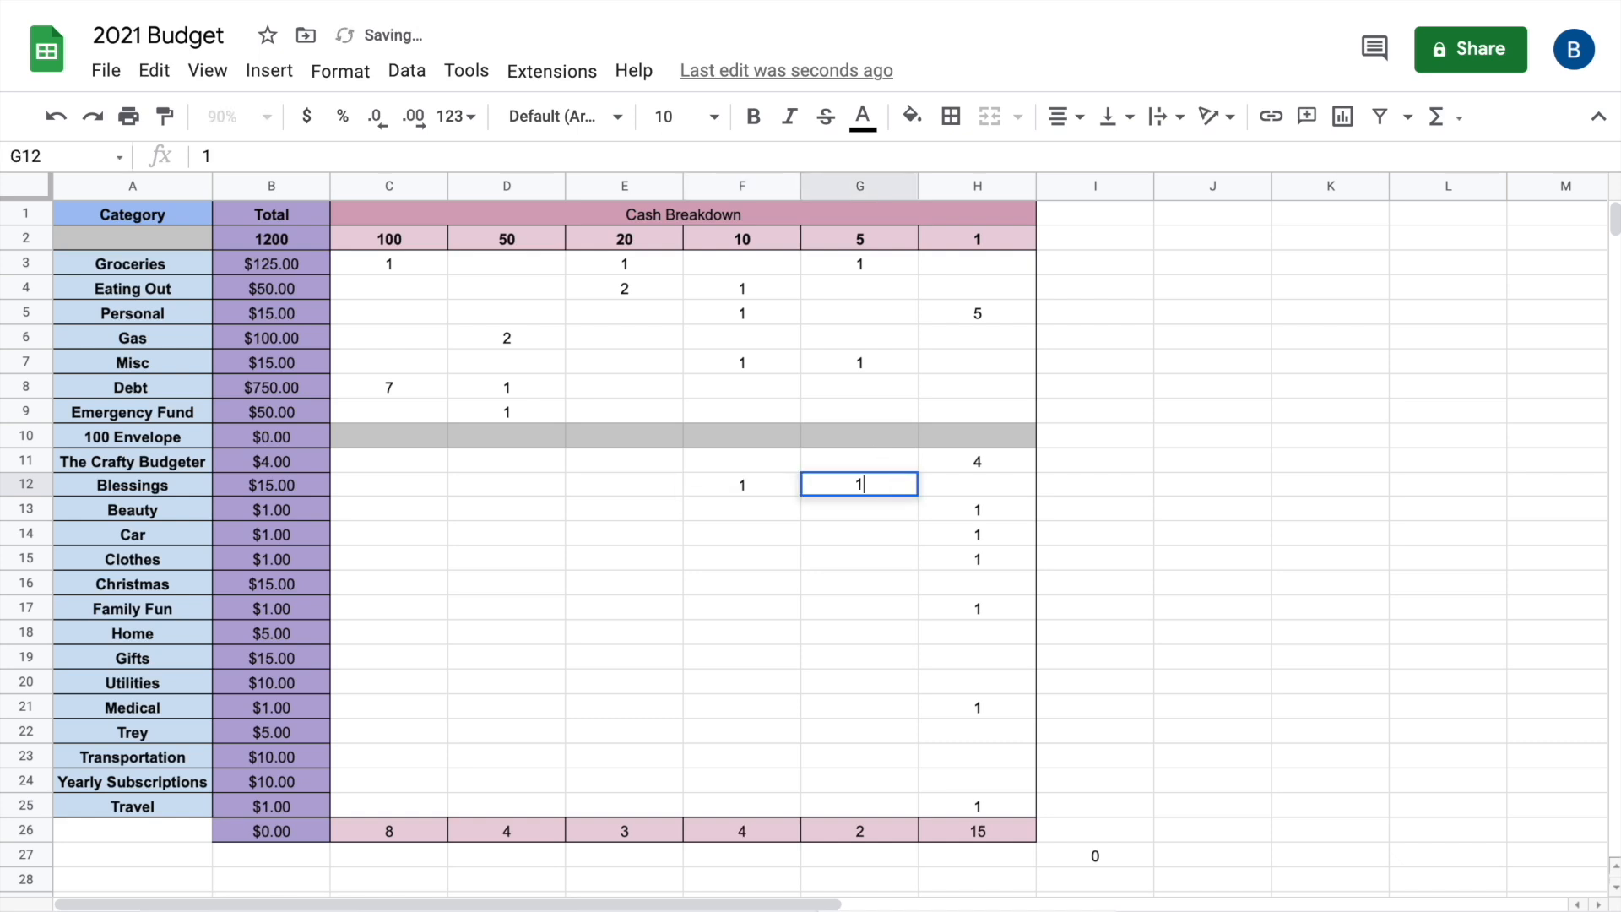
Fill in the Christmas cash breakdown with one 10 and one 5
{"action": "left_click", "coordinate": [738, 540]}
{"action": "left_click", "coordinate": [737, 558]}
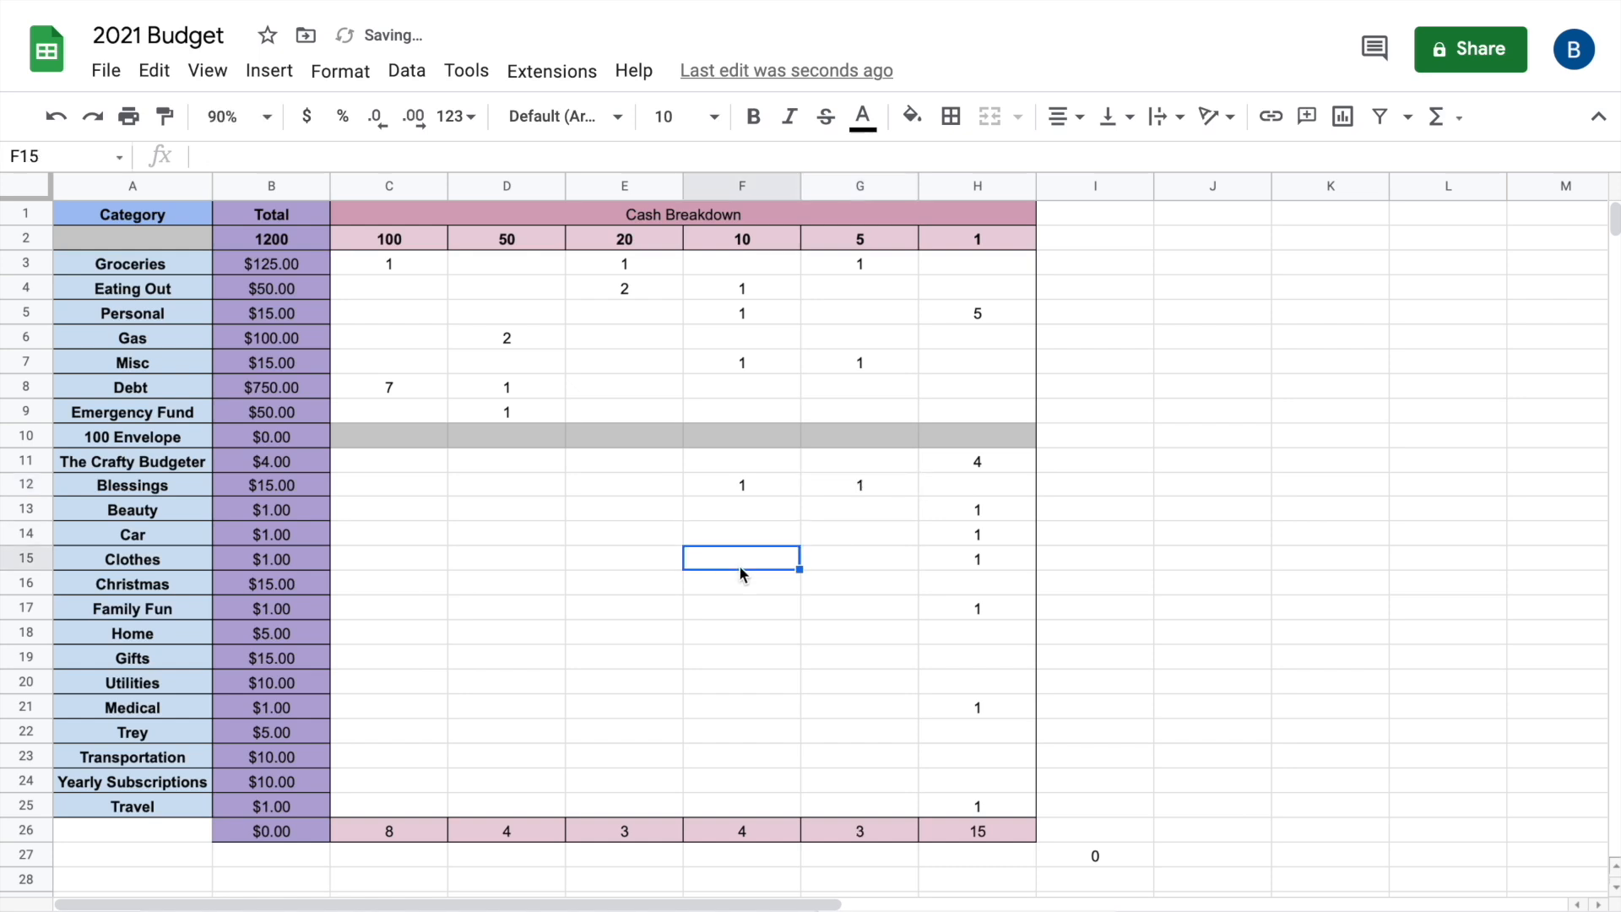
{"action": "left_click", "coordinate": [738, 583]}
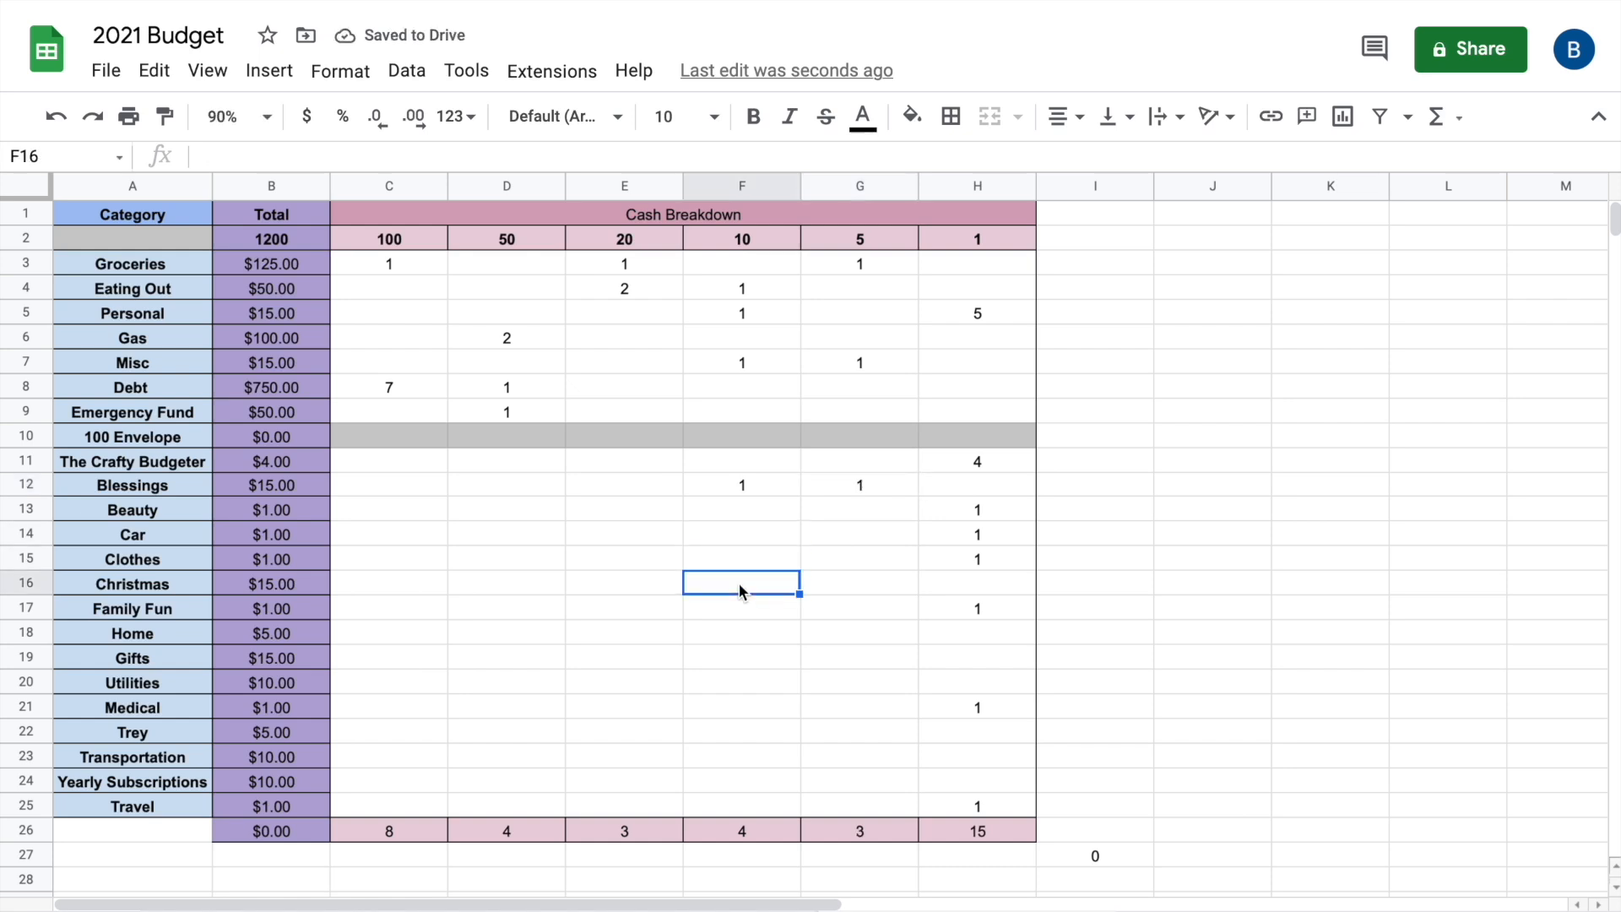
{"action": "type", "text": "1"}
{"action": "left_click", "coordinate": [845, 584]}
{"action": "type", "text": "1"}
Fill in the cash breakdown with one 5 for Home, and one 10 and five 1s for Gifts
{"action": "left_click", "coordinate": [780, 635]}
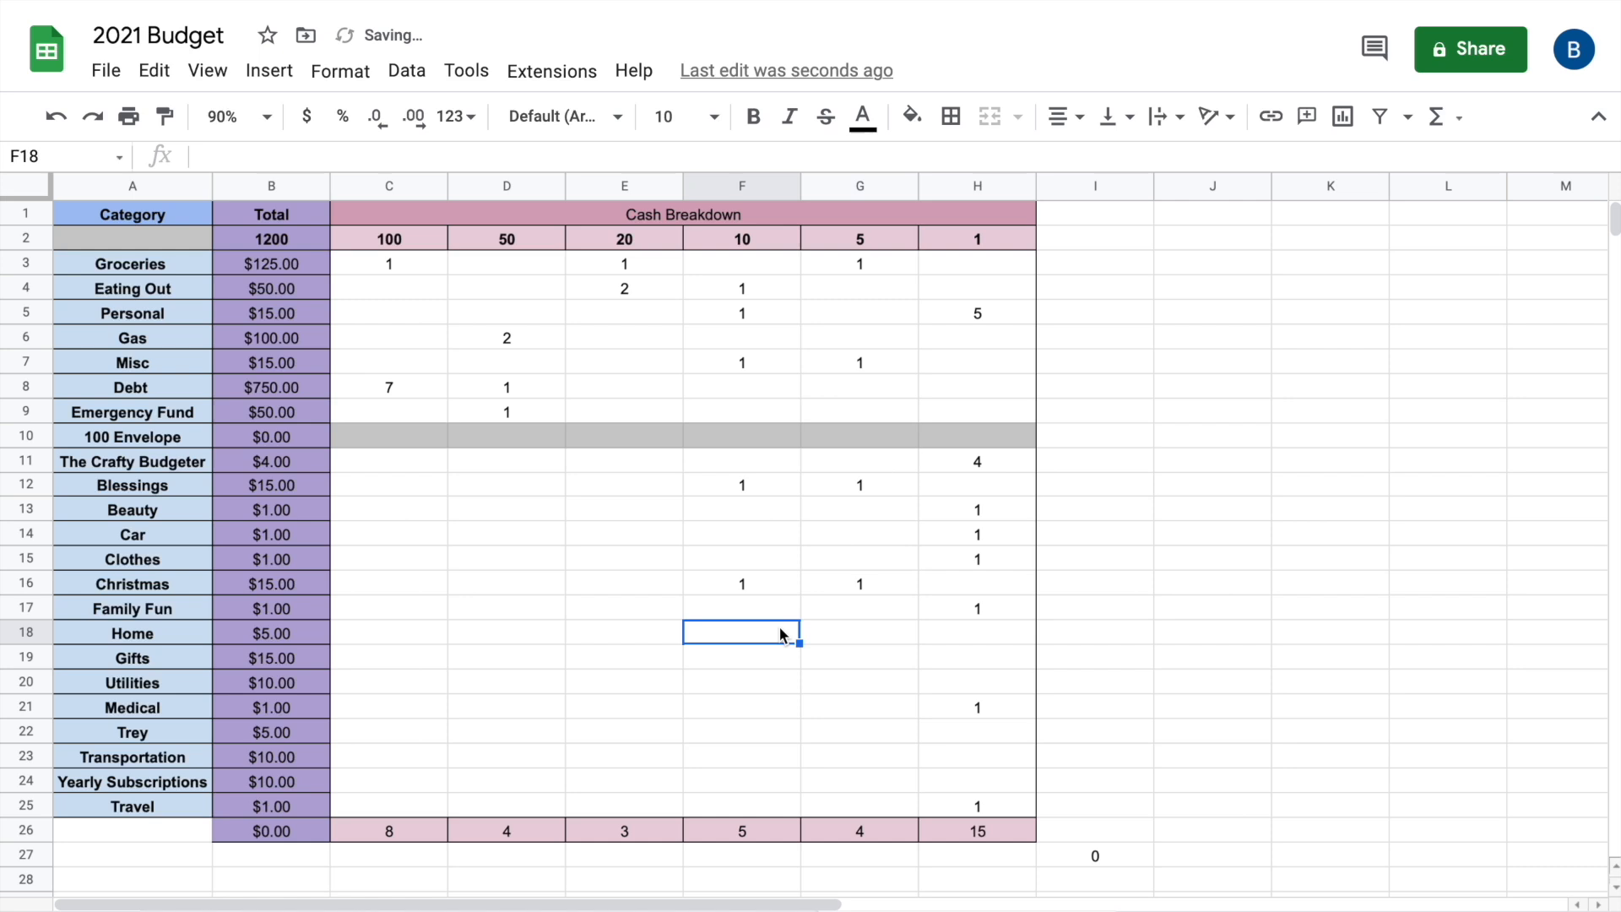
{"action": "left_click", "coordinate": [839, 632]}
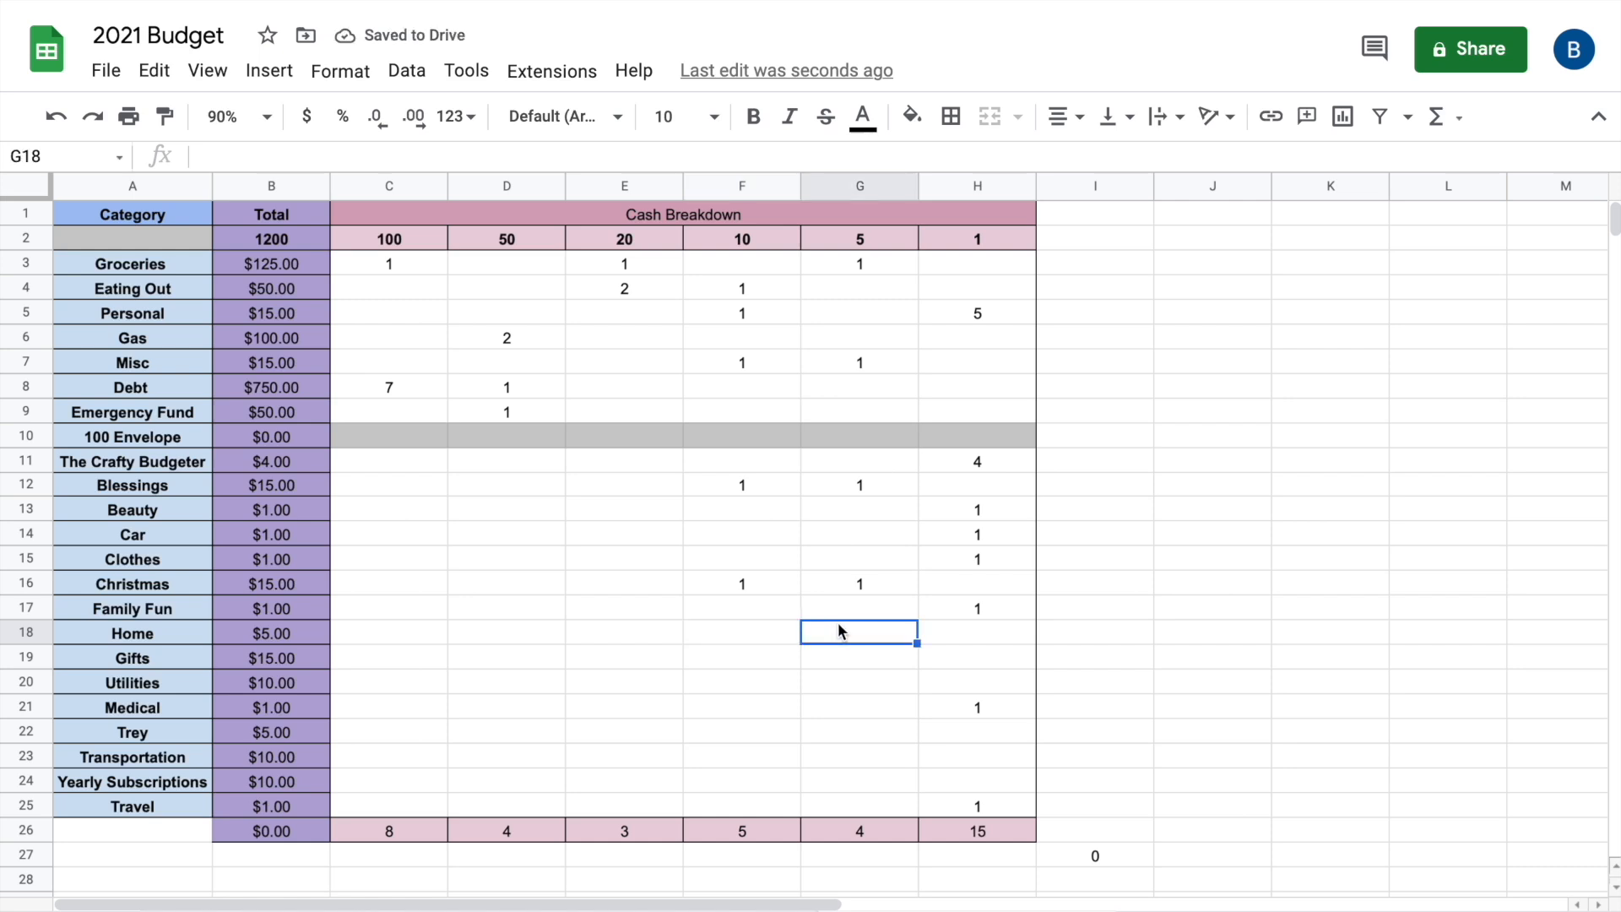
{"action": "type", "text": "1"}
{"action": "left_click", "coordinate": [749, 665]}
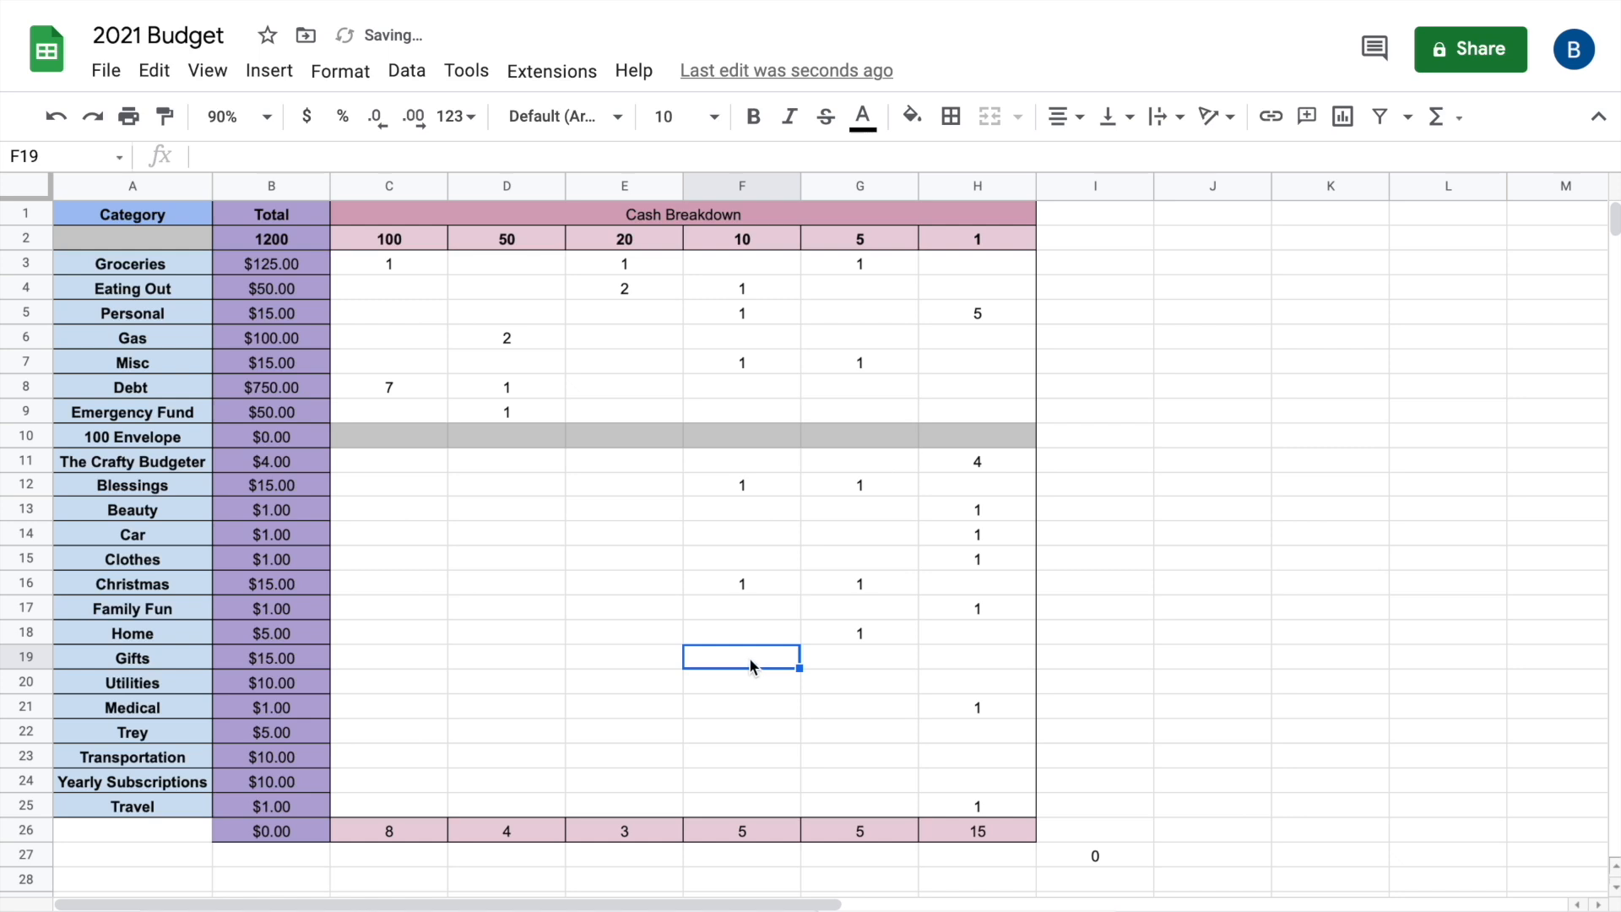
{"action": "type", "text": "1"}
{"action": "left_click", "coordinate": [971, 652]}
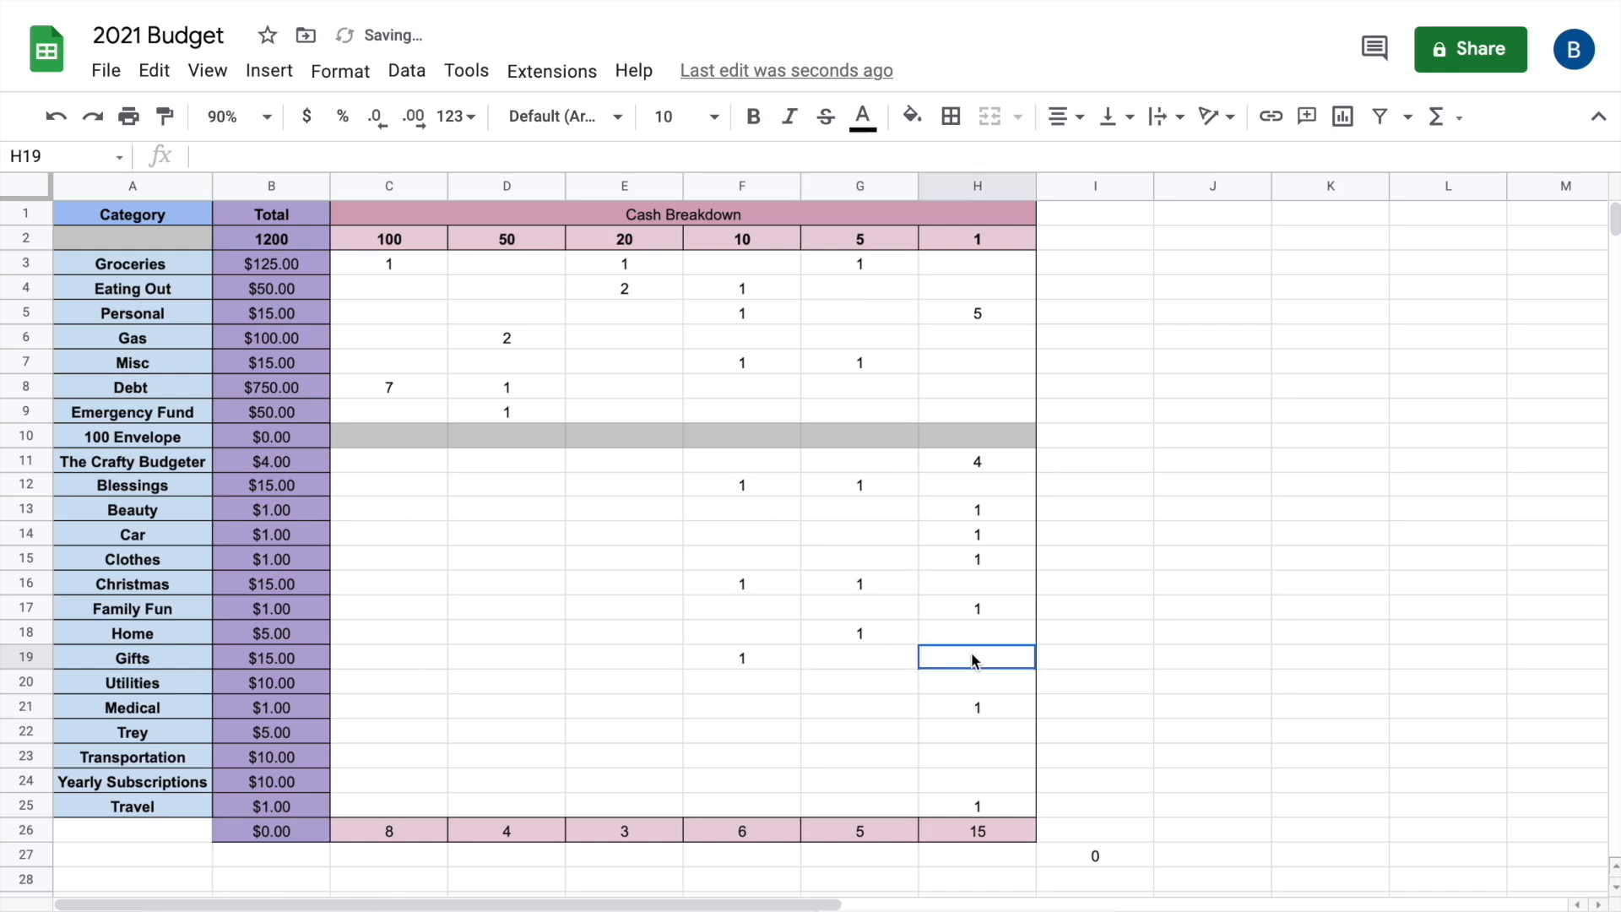
{"action": "type", "text": "5"}
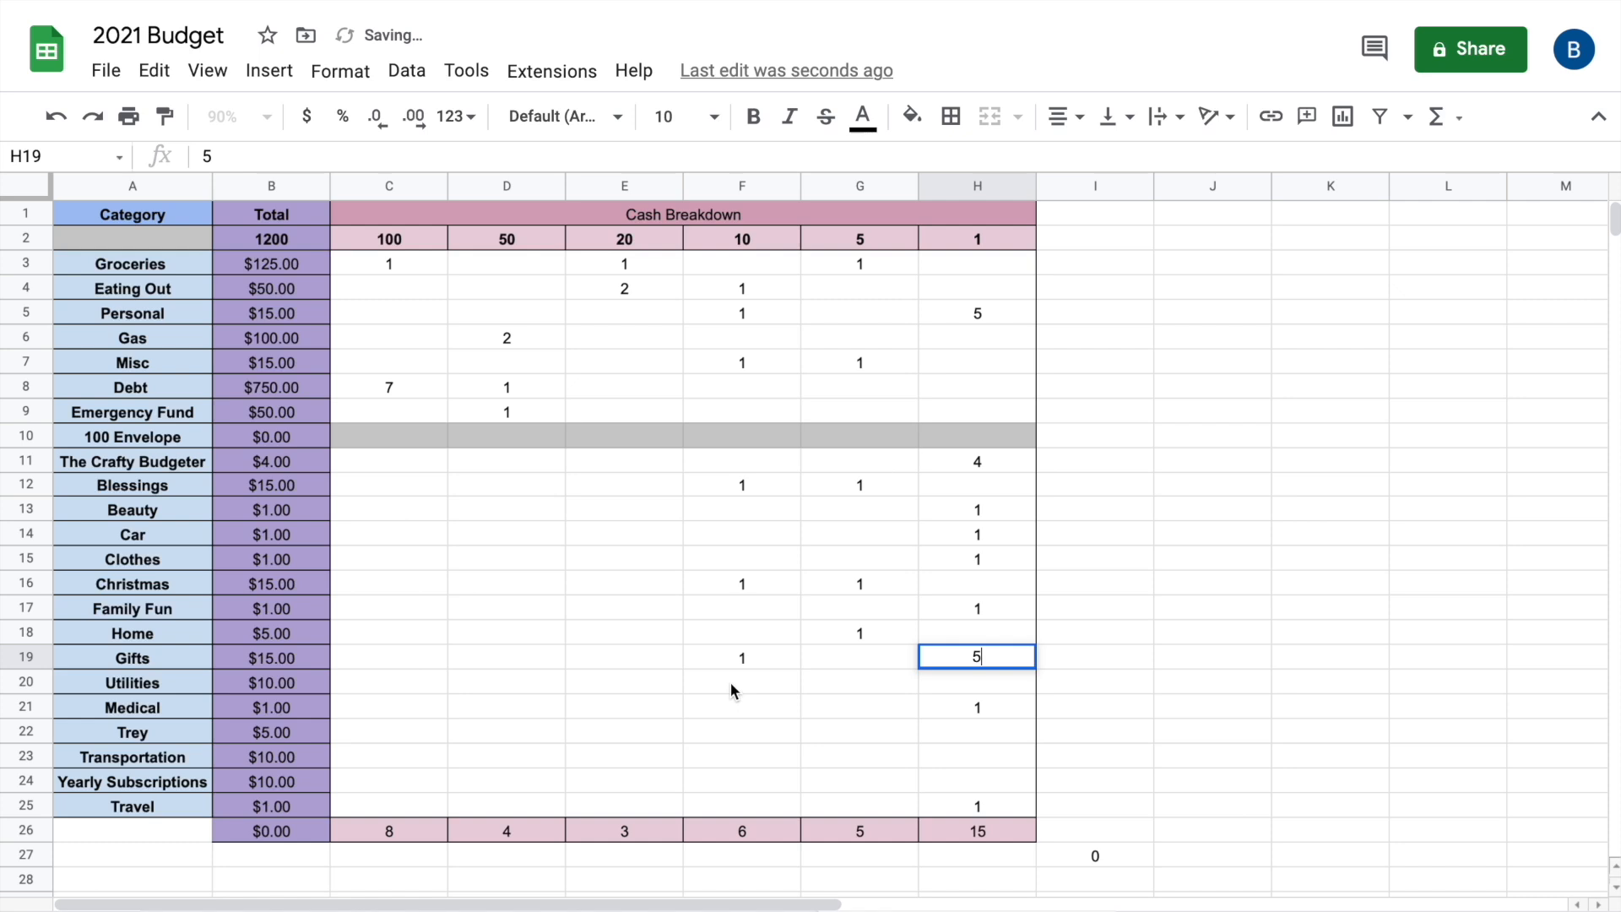
Fill in the cash breakdown with two 5s for Utilities and one 5 for the category in row 22
{"action": "left_click", "coordinate": [848, 685]}
{"action": "type", "text": "2"}
{"action": "left_click", "coordinate": [848, 731]}
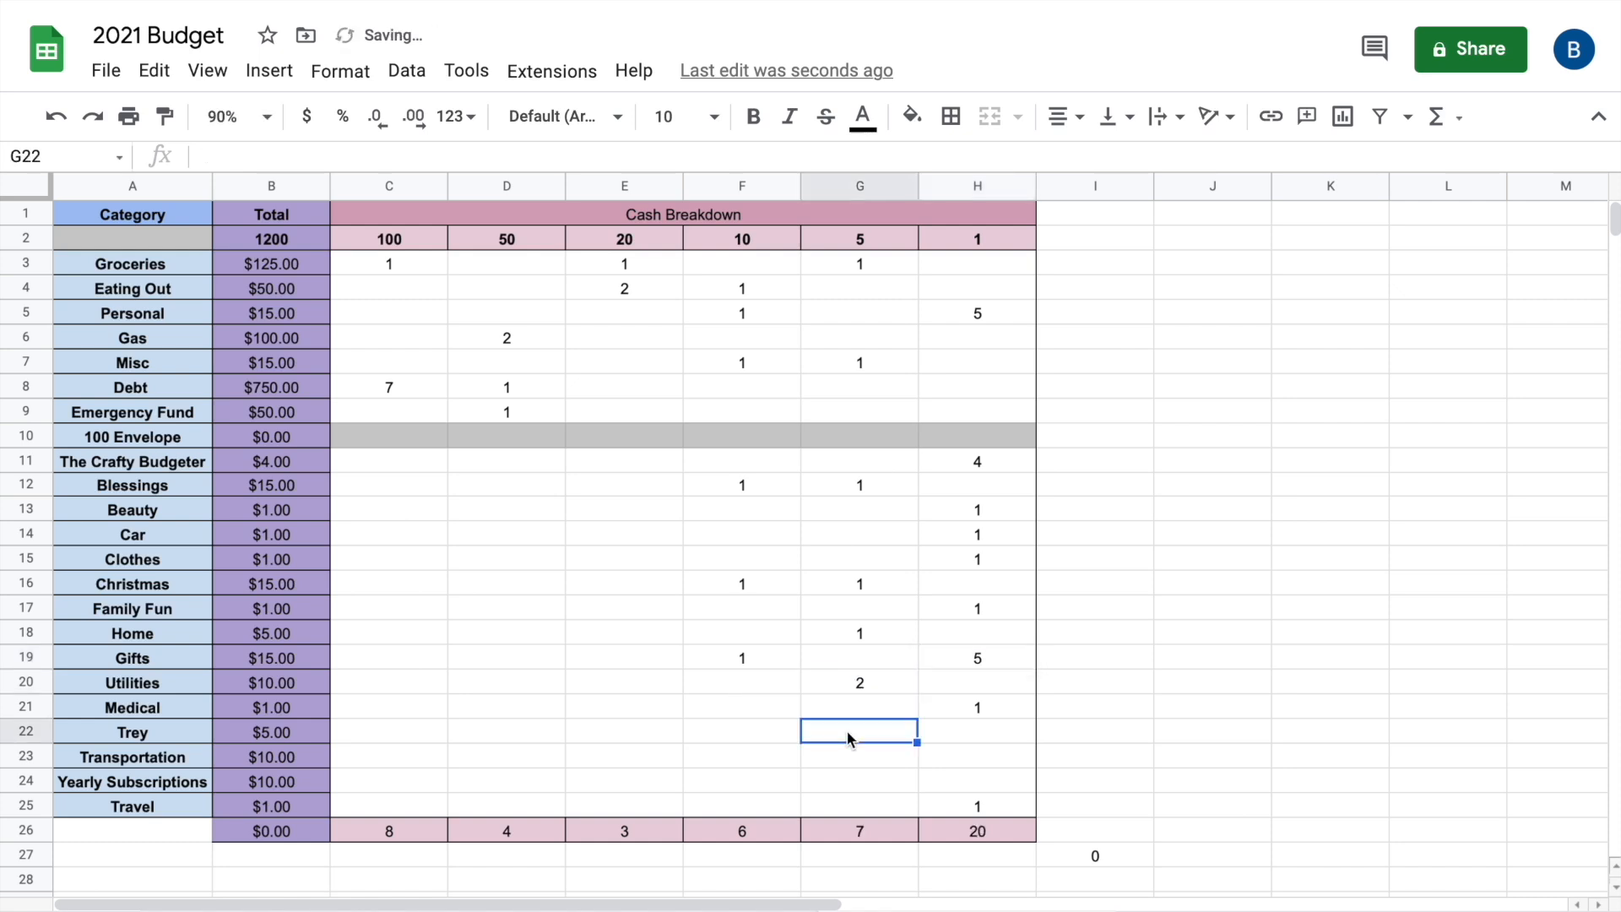
{"action": "type", "text": "1"}
Enter a single 10 each for Transportation and Yearly Subscriptions in the cash breakdown
{"action": "left_click", "coordinate": [753, 762]}
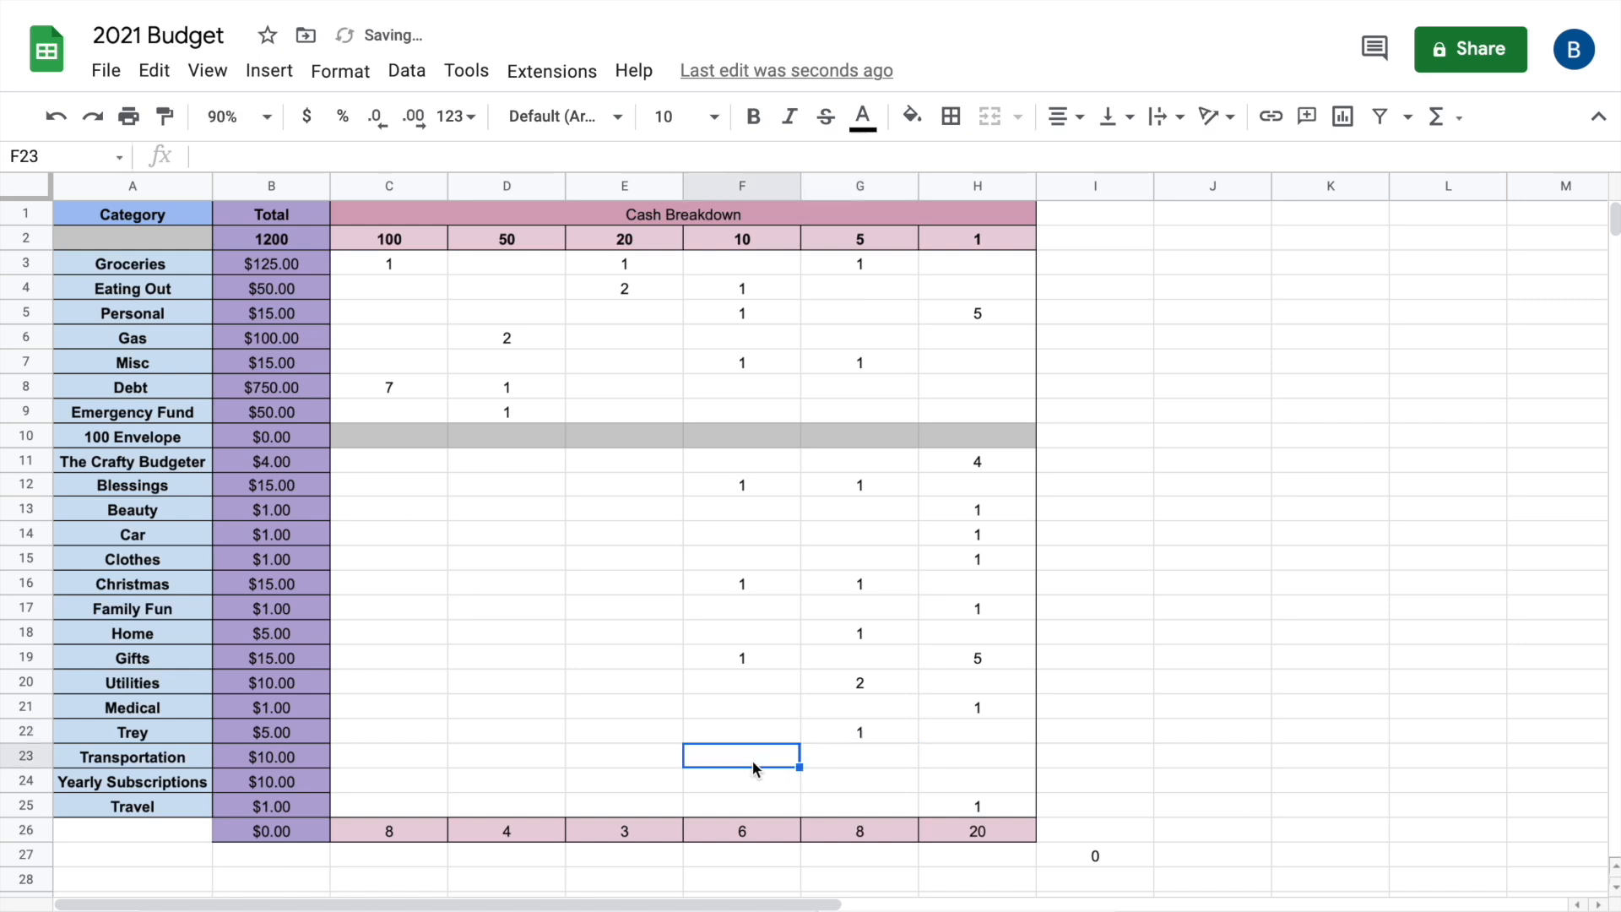
{"action": "type", "text": "1"}
{"action": "left_click", "coordinate": [753, 785]}
{"action": "type", "text": "1"}
{"action": "left_click", "coordinate": [789, 832]}
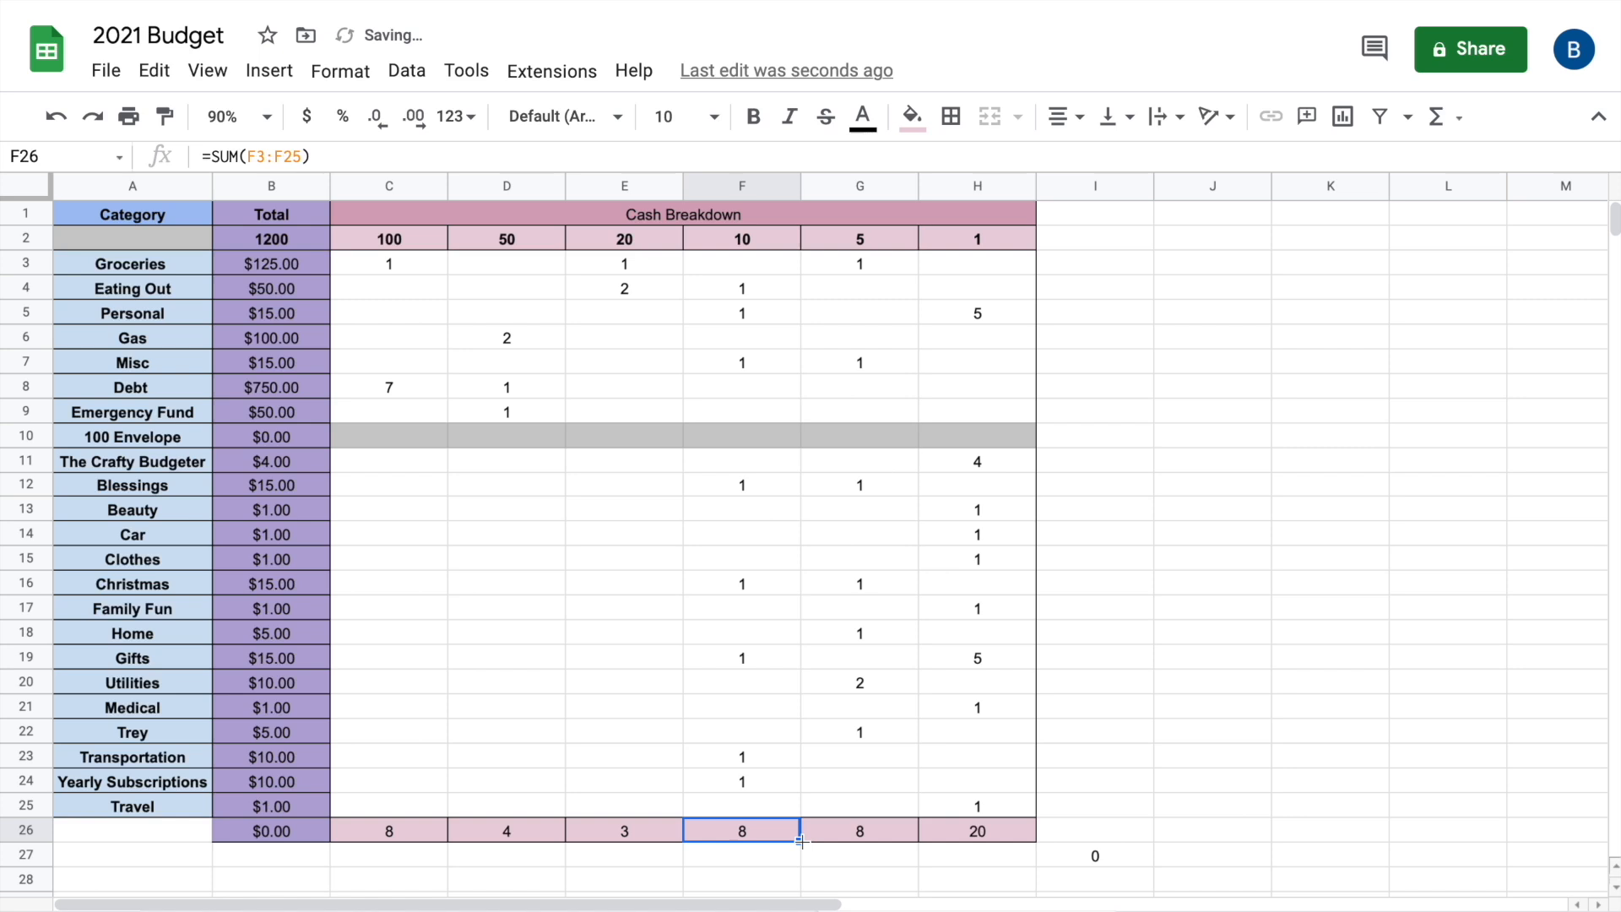
Enter the dollar amounts 800, 200 and 60 in row 27 beneath the bill counts for the 100, 50 and 20 denominations
{"action": "scroll", "coordinate": [773, 811], "scroll_direction": "down", "scroll_amount": 1}
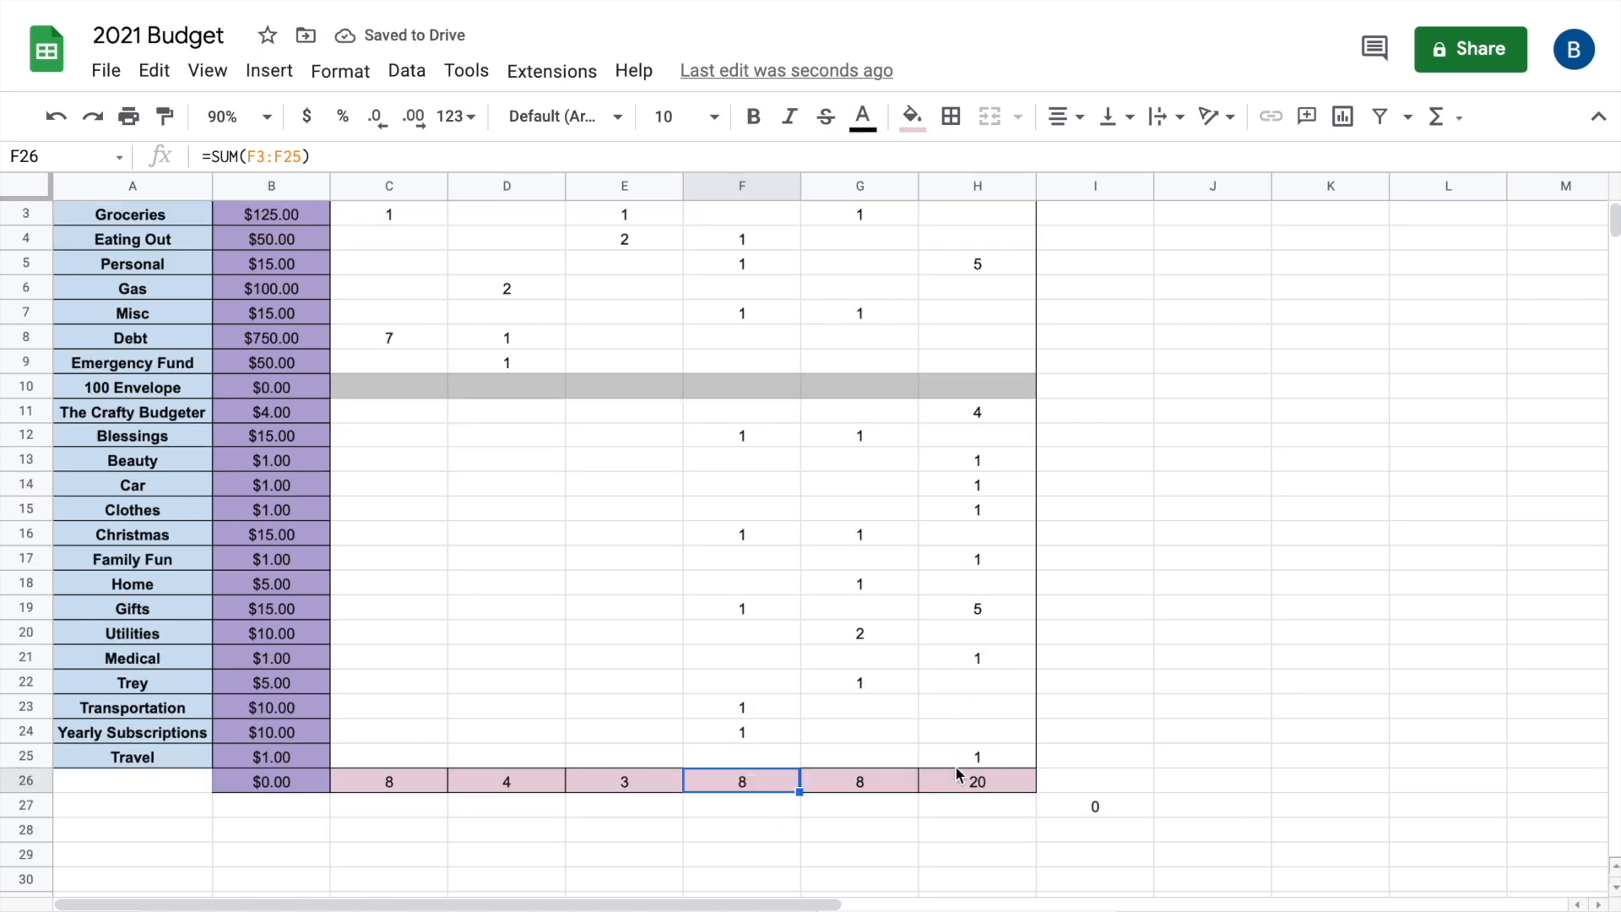
{"action": "scroll", "coordinate": [985, 778], "scroll_direction": "up", "scroll_amount": 1}
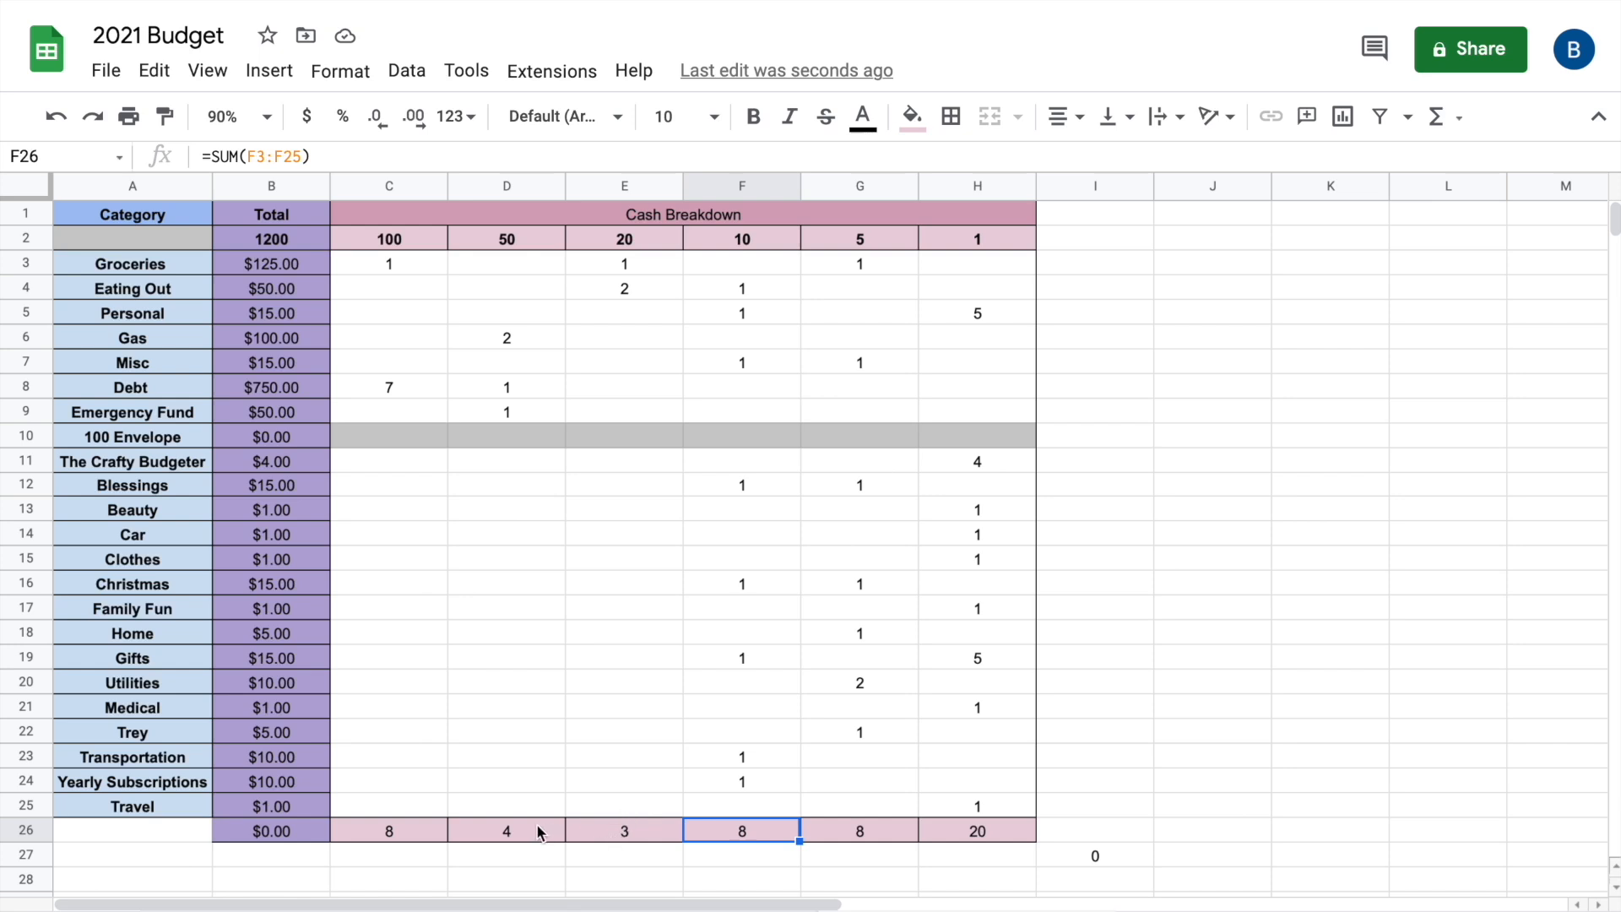
{"action": "left_click", "coordinate": [406, 865]}
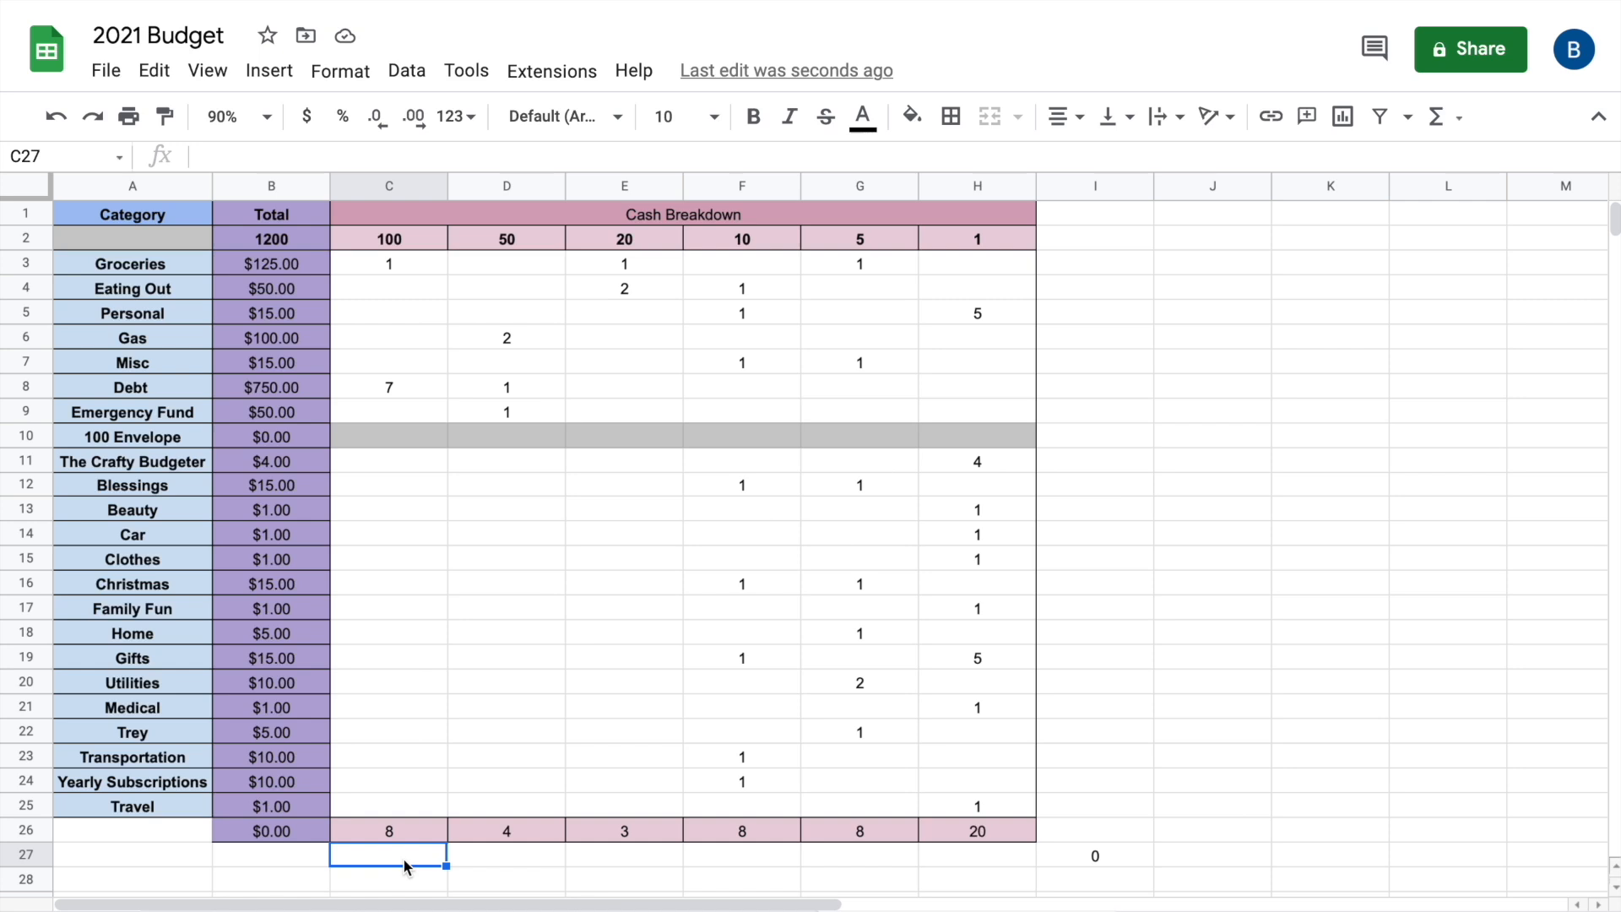
{"action": "double_click", "coordinate": [407, 865]}
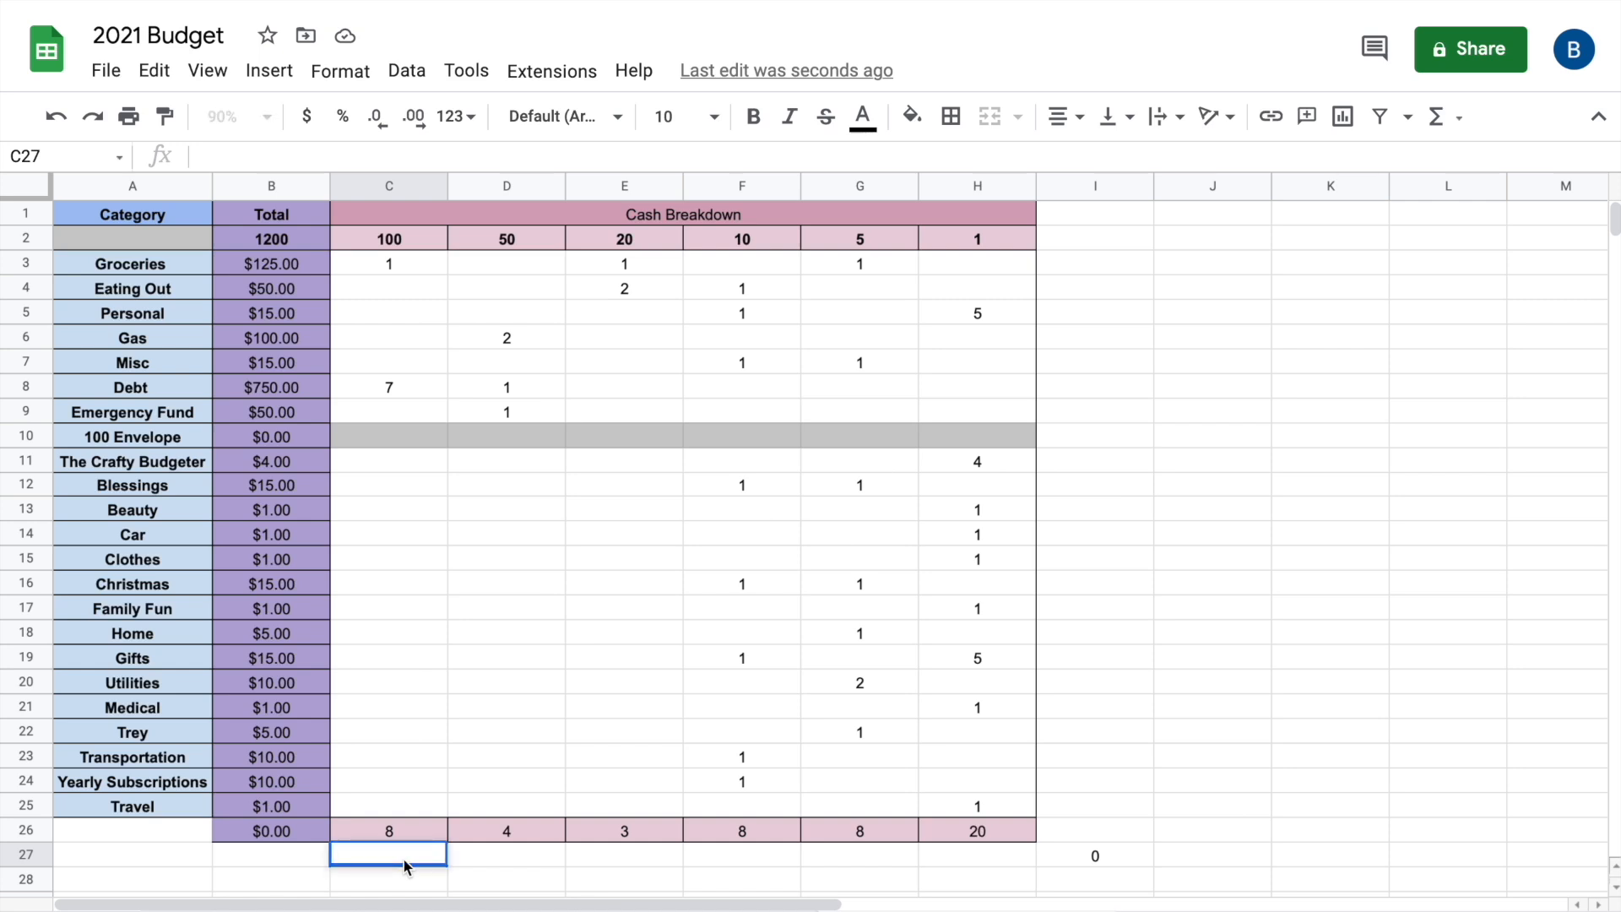
{"action": "type", "text": "800"}
{"action": "key", "text": "Tab"}
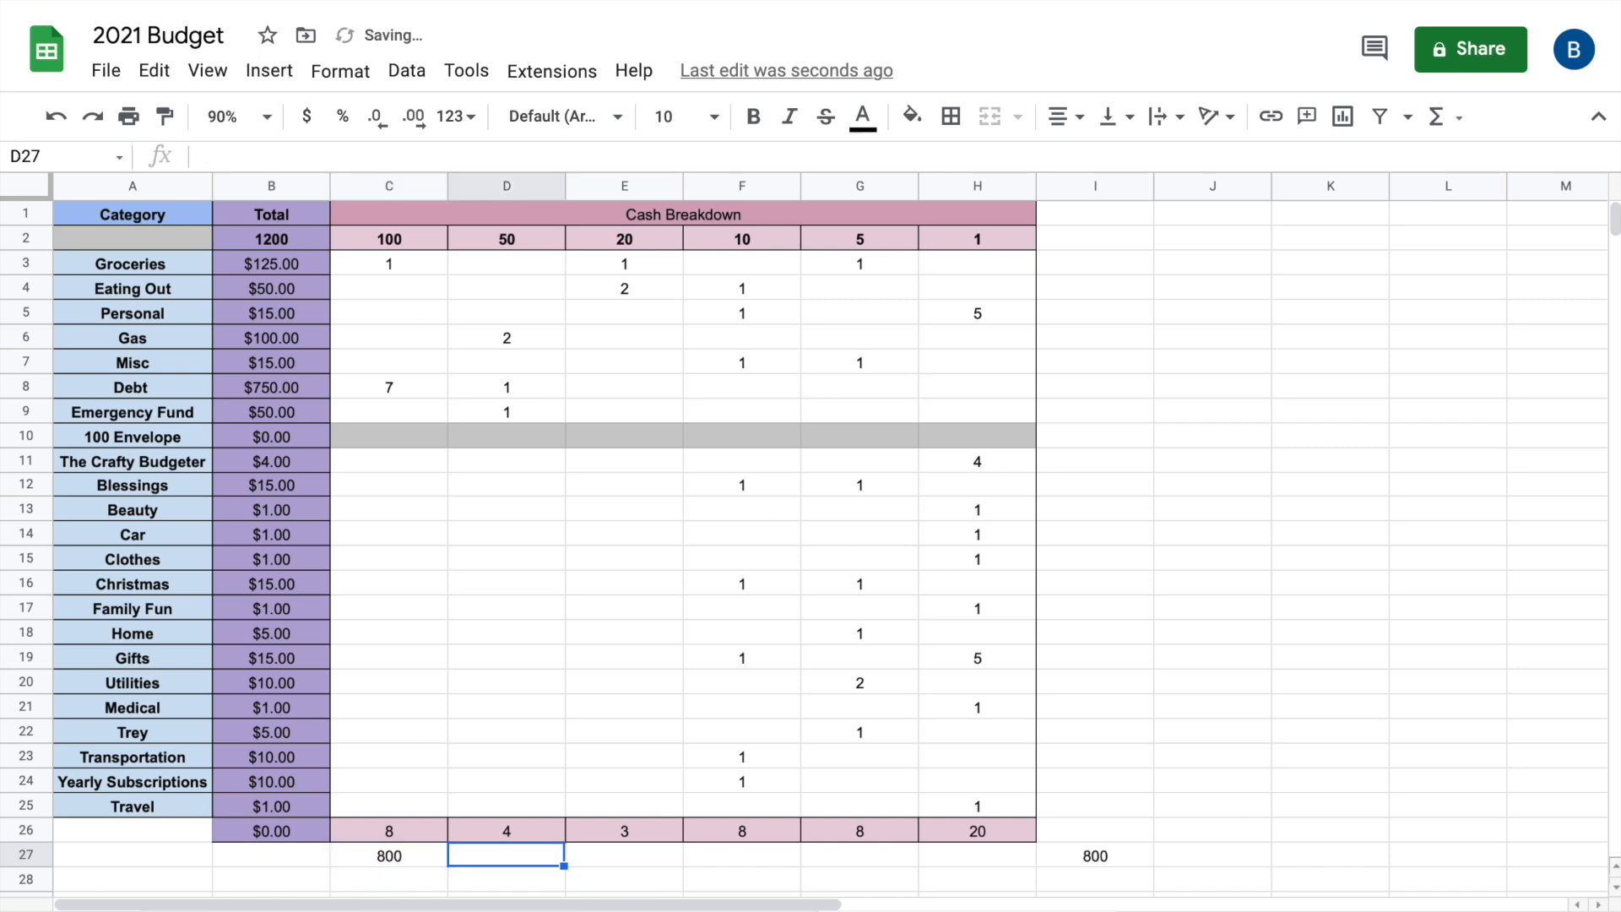
{"action": "type", "text": "200"}
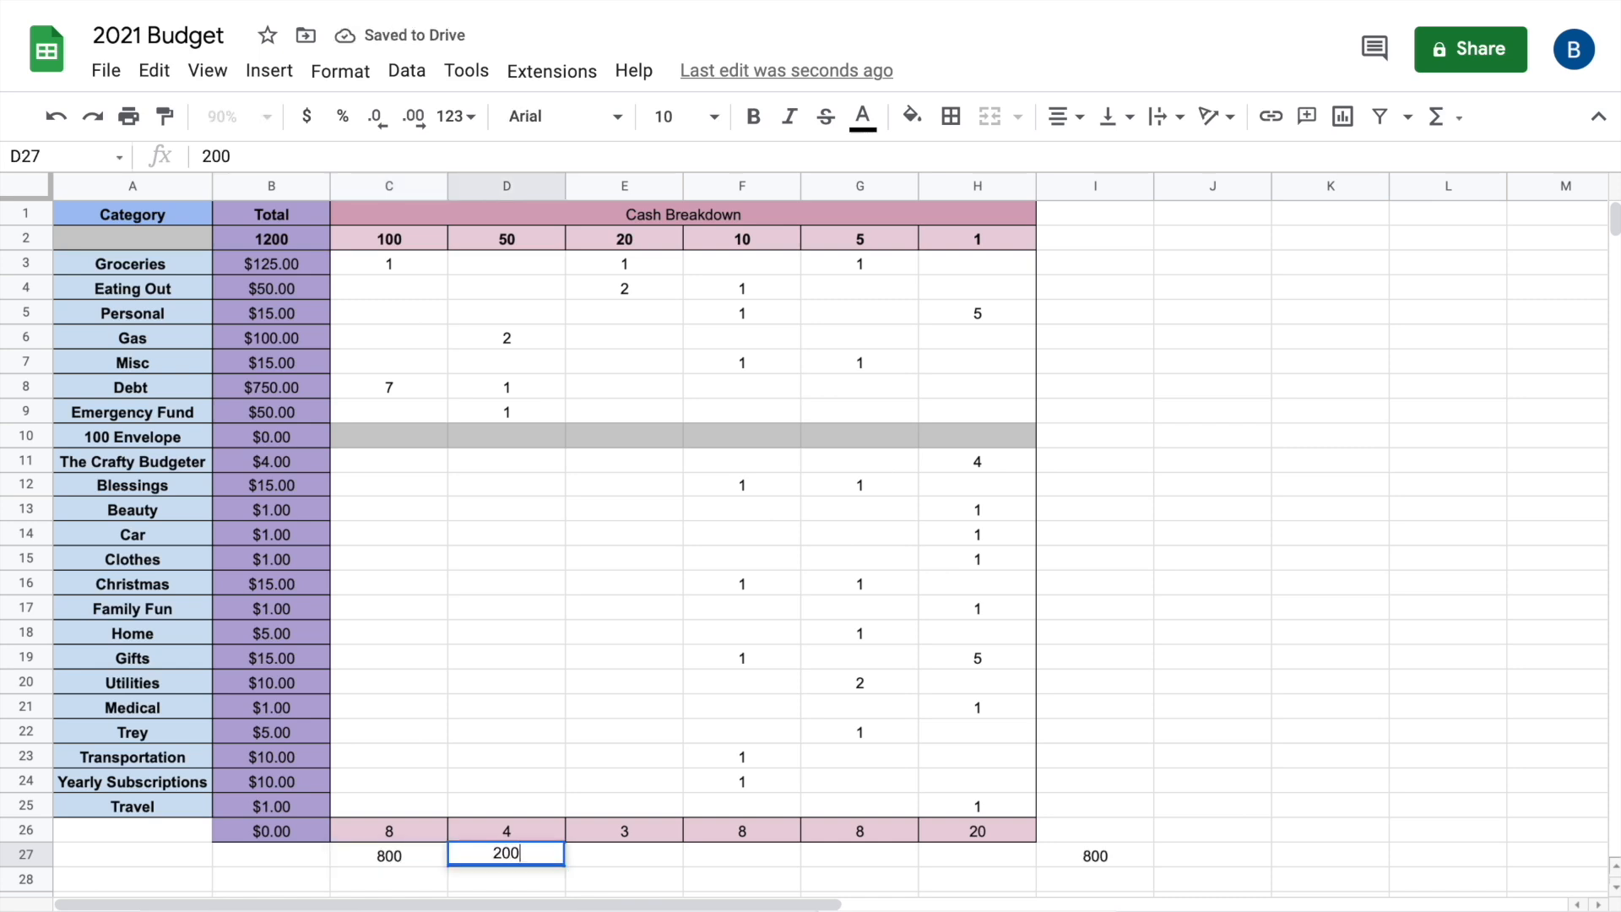
{"action": "key", "text": "Tab"}
{"action": "type", "text": "60"}
{"action": "key", "text": "Tab"}
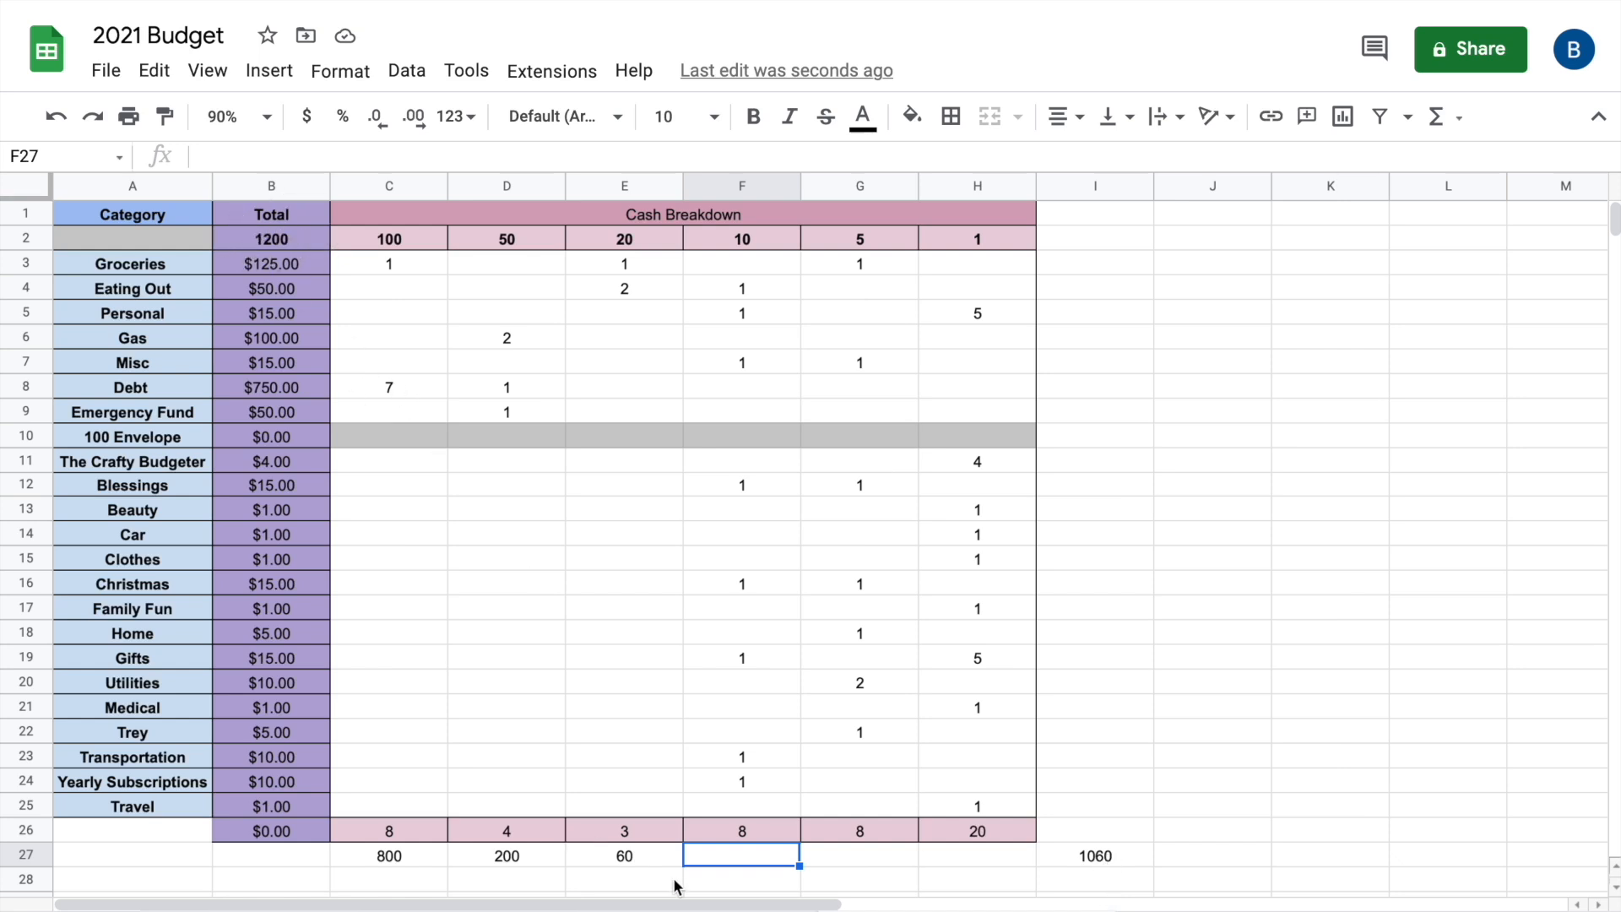
Complete row 27 with the dollar amounts 80, 40 and 20 for the 10, 5 and 1 denominations
{"action": "type", "text": "80"}
{"action": "key", "text": "Return"}
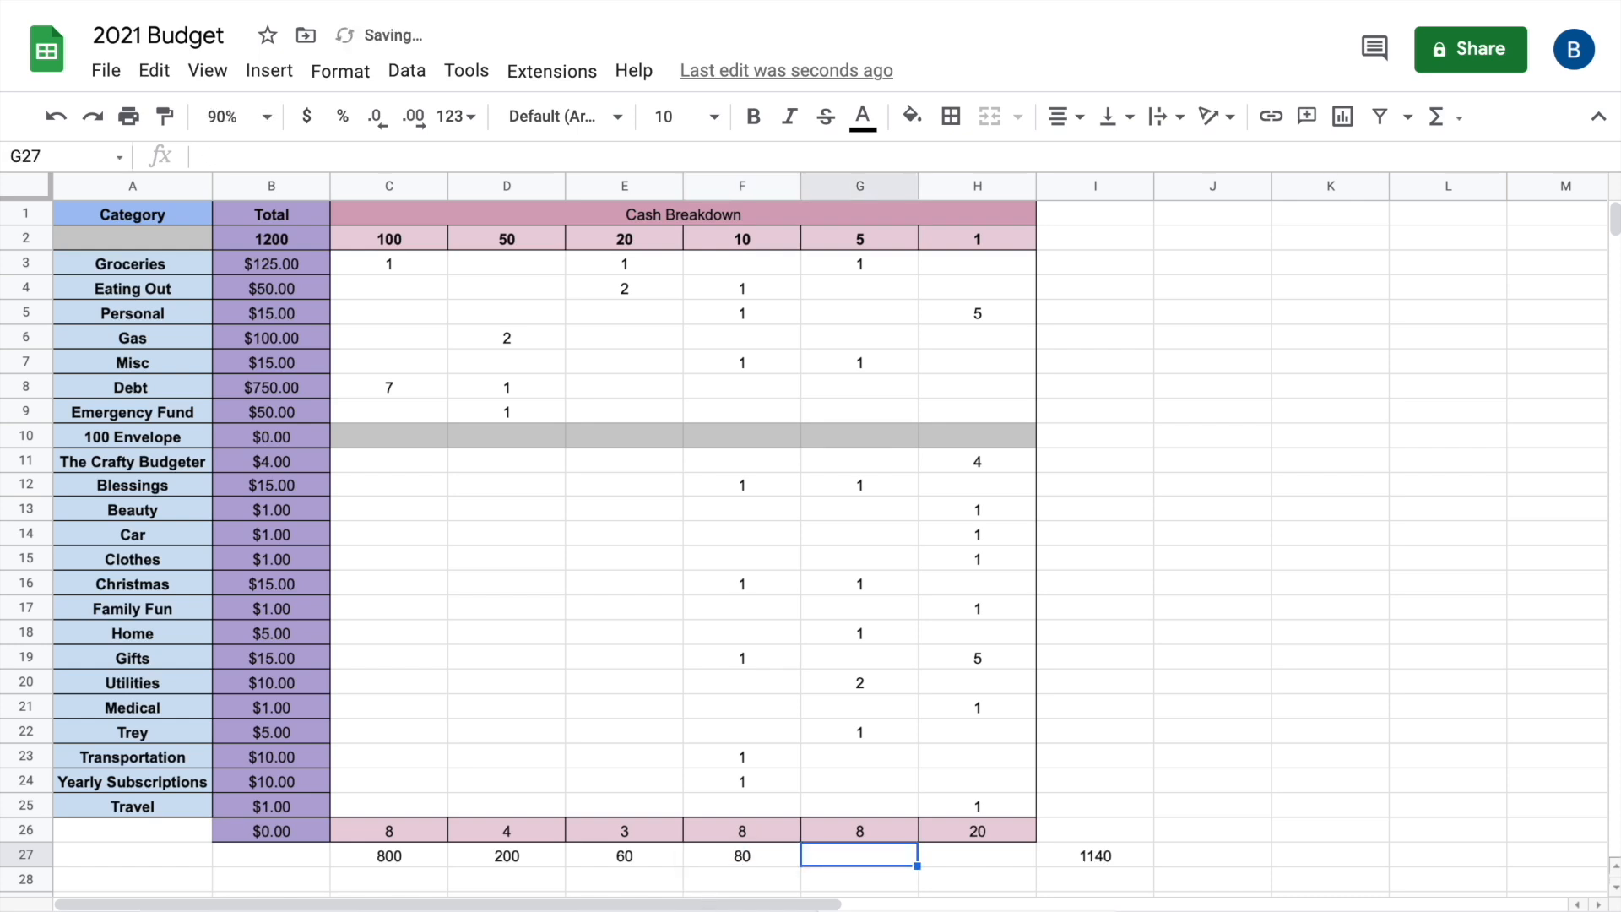
{"action": "type", "text": "40"}
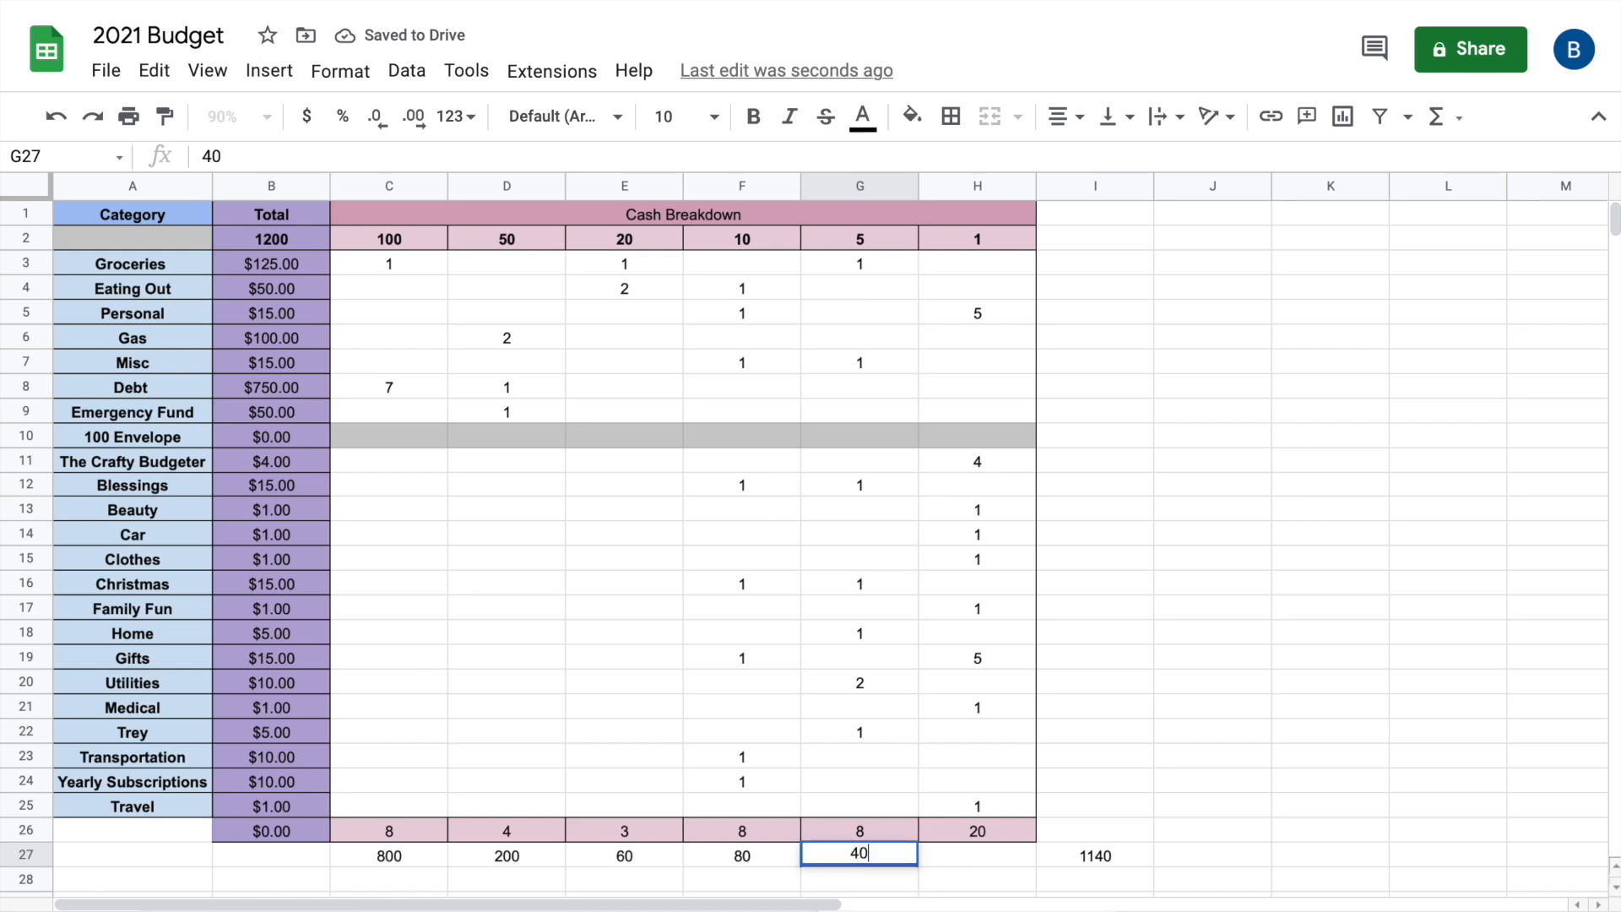
{"action": "key", "text": "Tab"}
{"action": "type", "text": "20"}
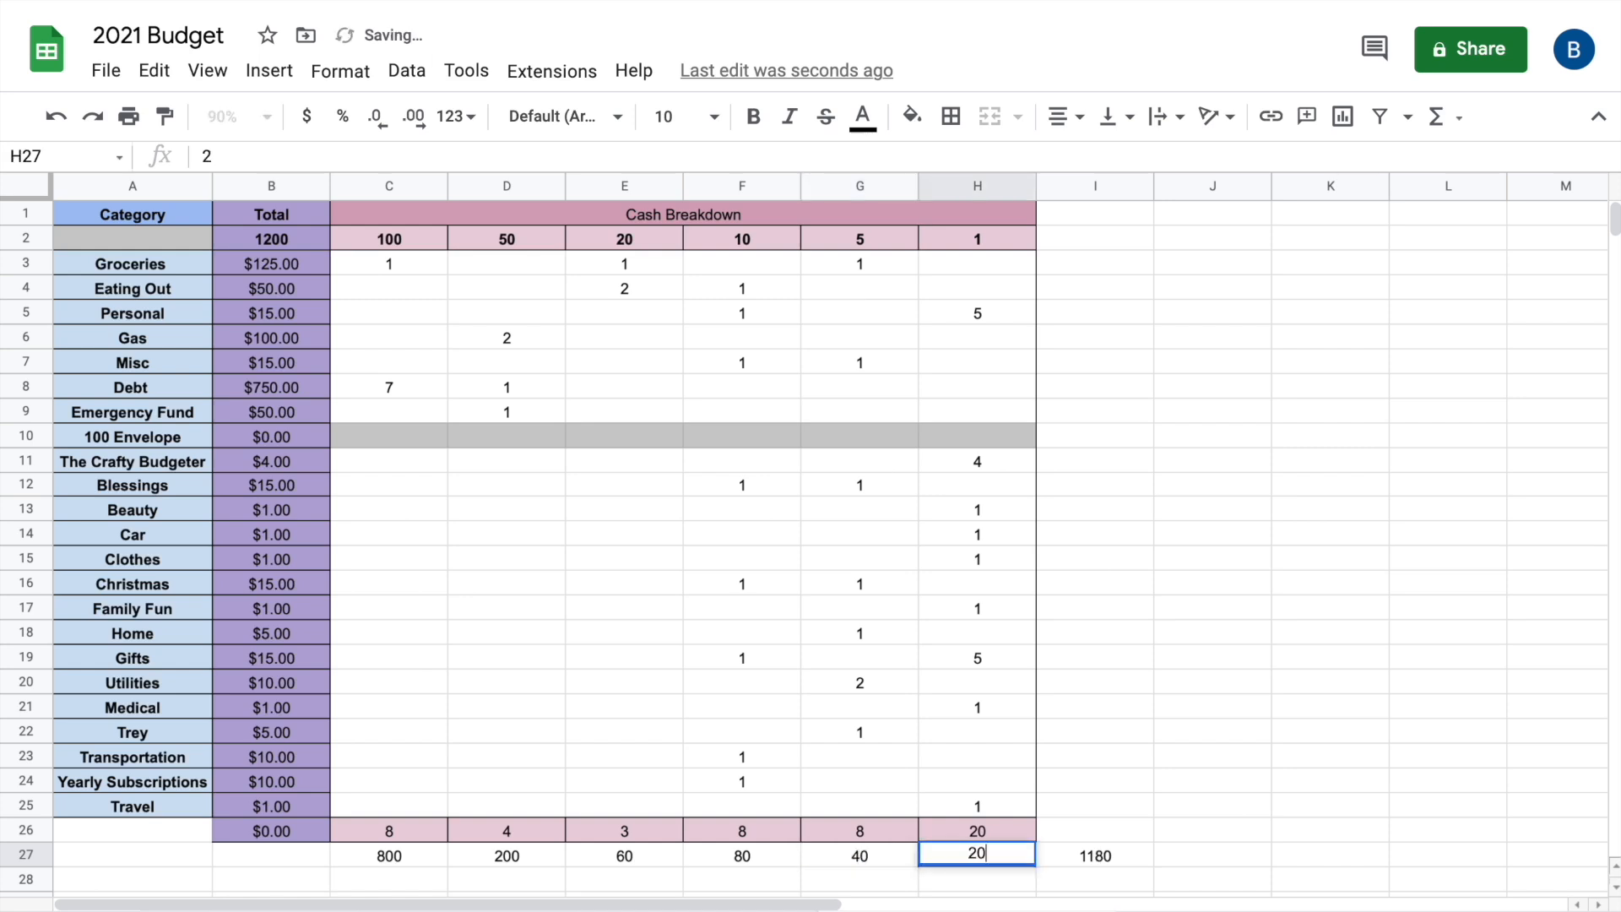
{"action": "key", "text": "Return"}
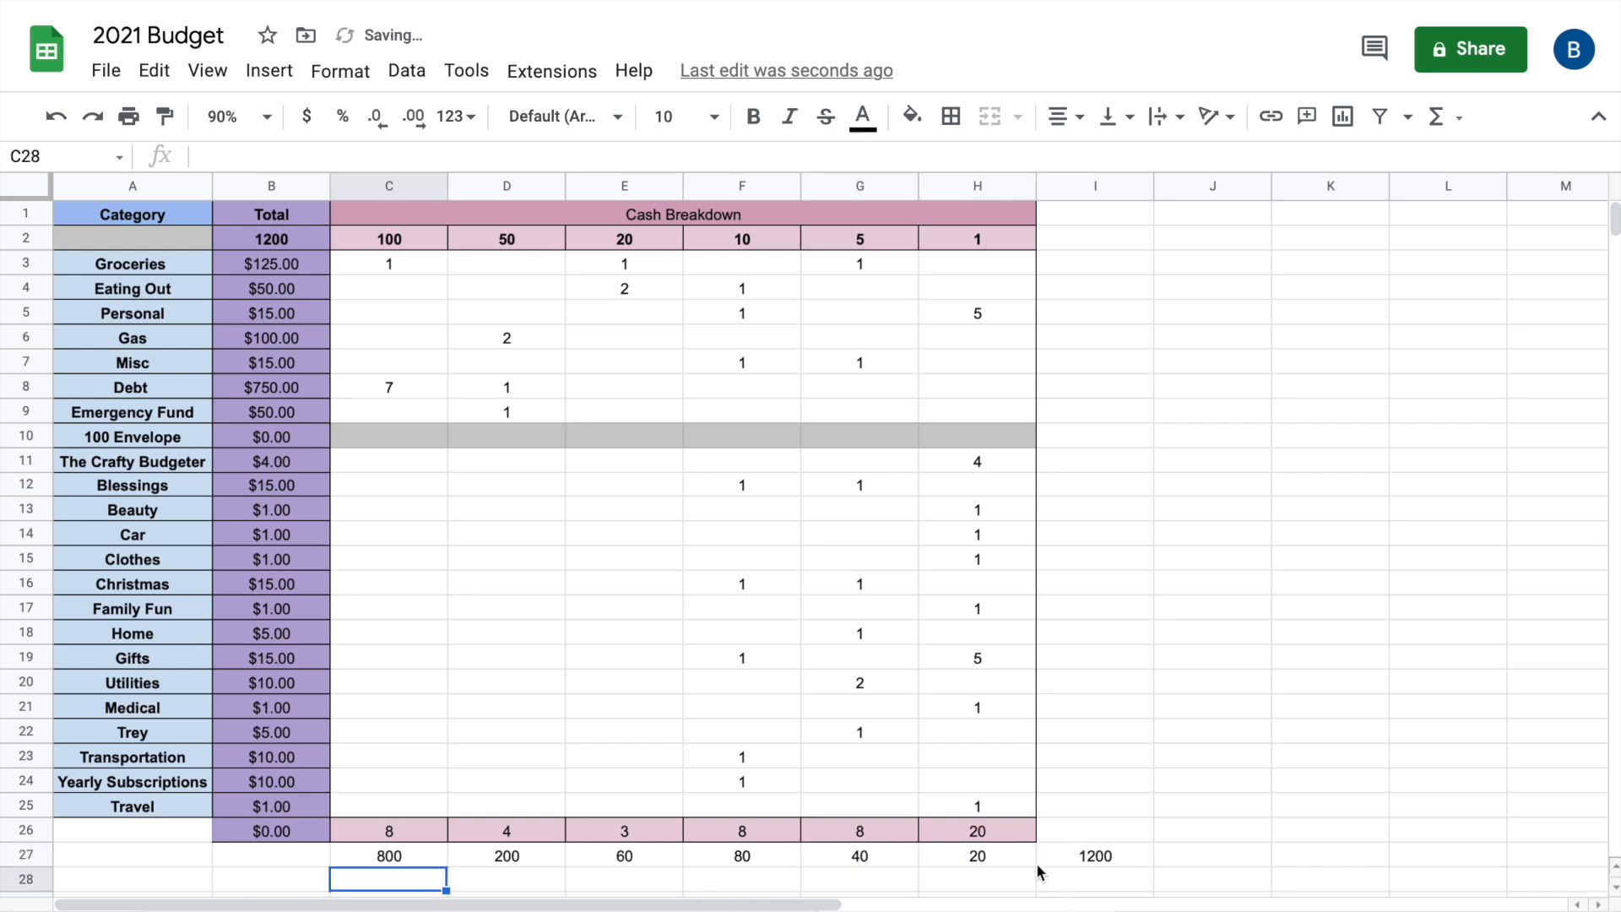